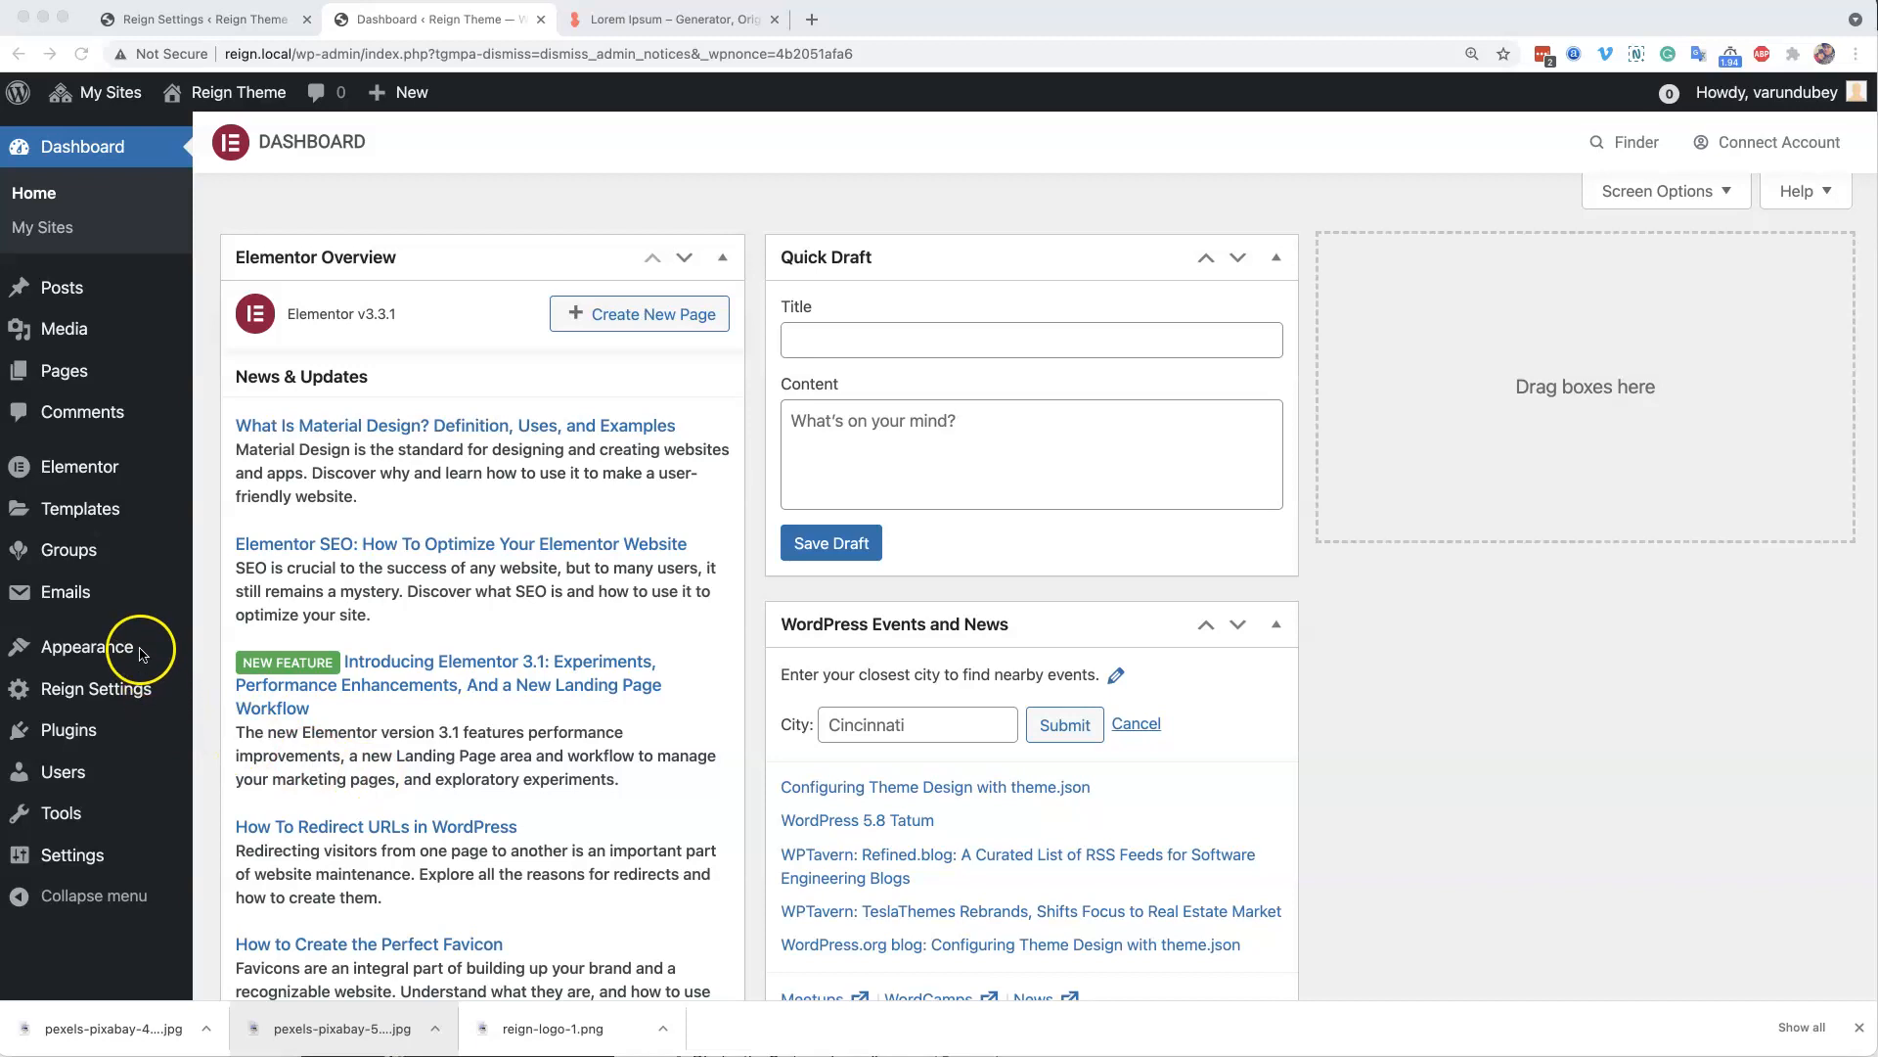
- Open the theme customizer's WP Login section and enable the custom login screen
{"action": "left_click", "coordinate": [103, 648]}
{"action": "mouse_move", "coordinate": [138, 652]}
{"action": "left_click", "coordinate": [261, 684]}
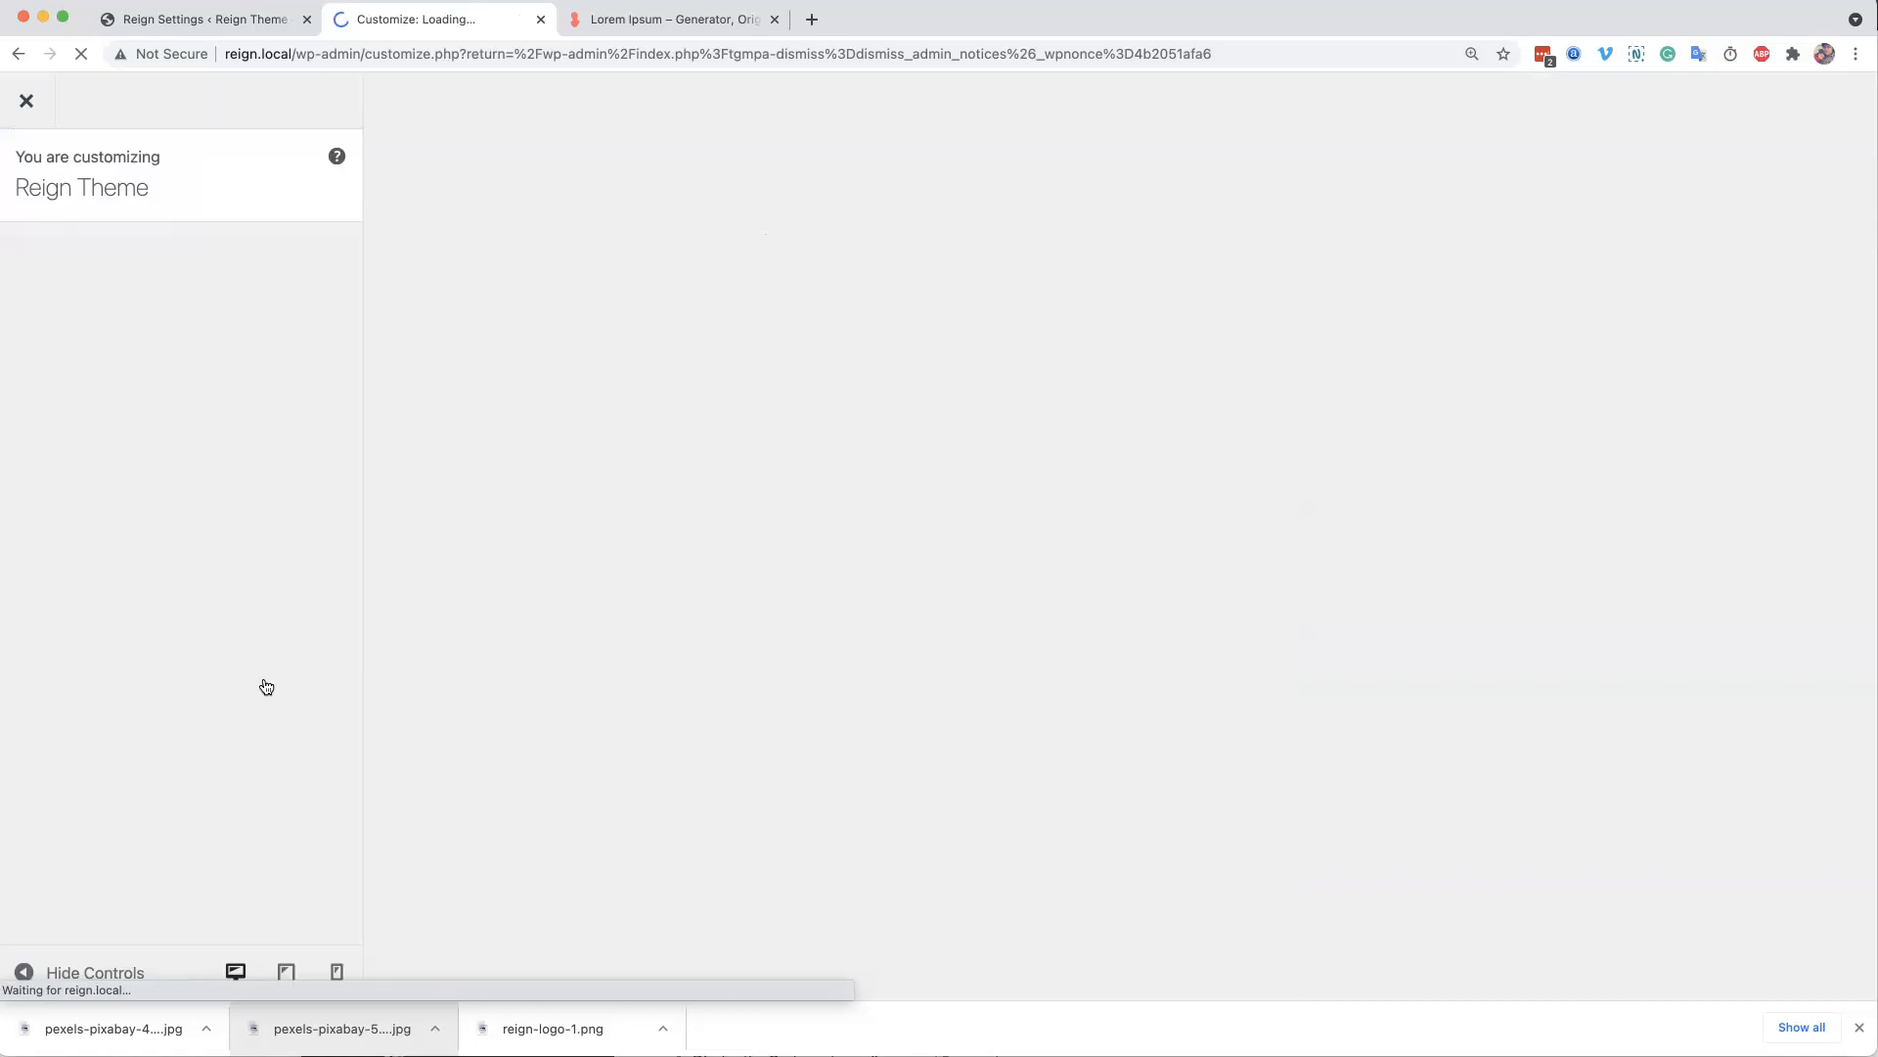
{"action": "scroll", "coordinate": [259, 675], "scroll_direction": "down", "scroll_amount": 5}
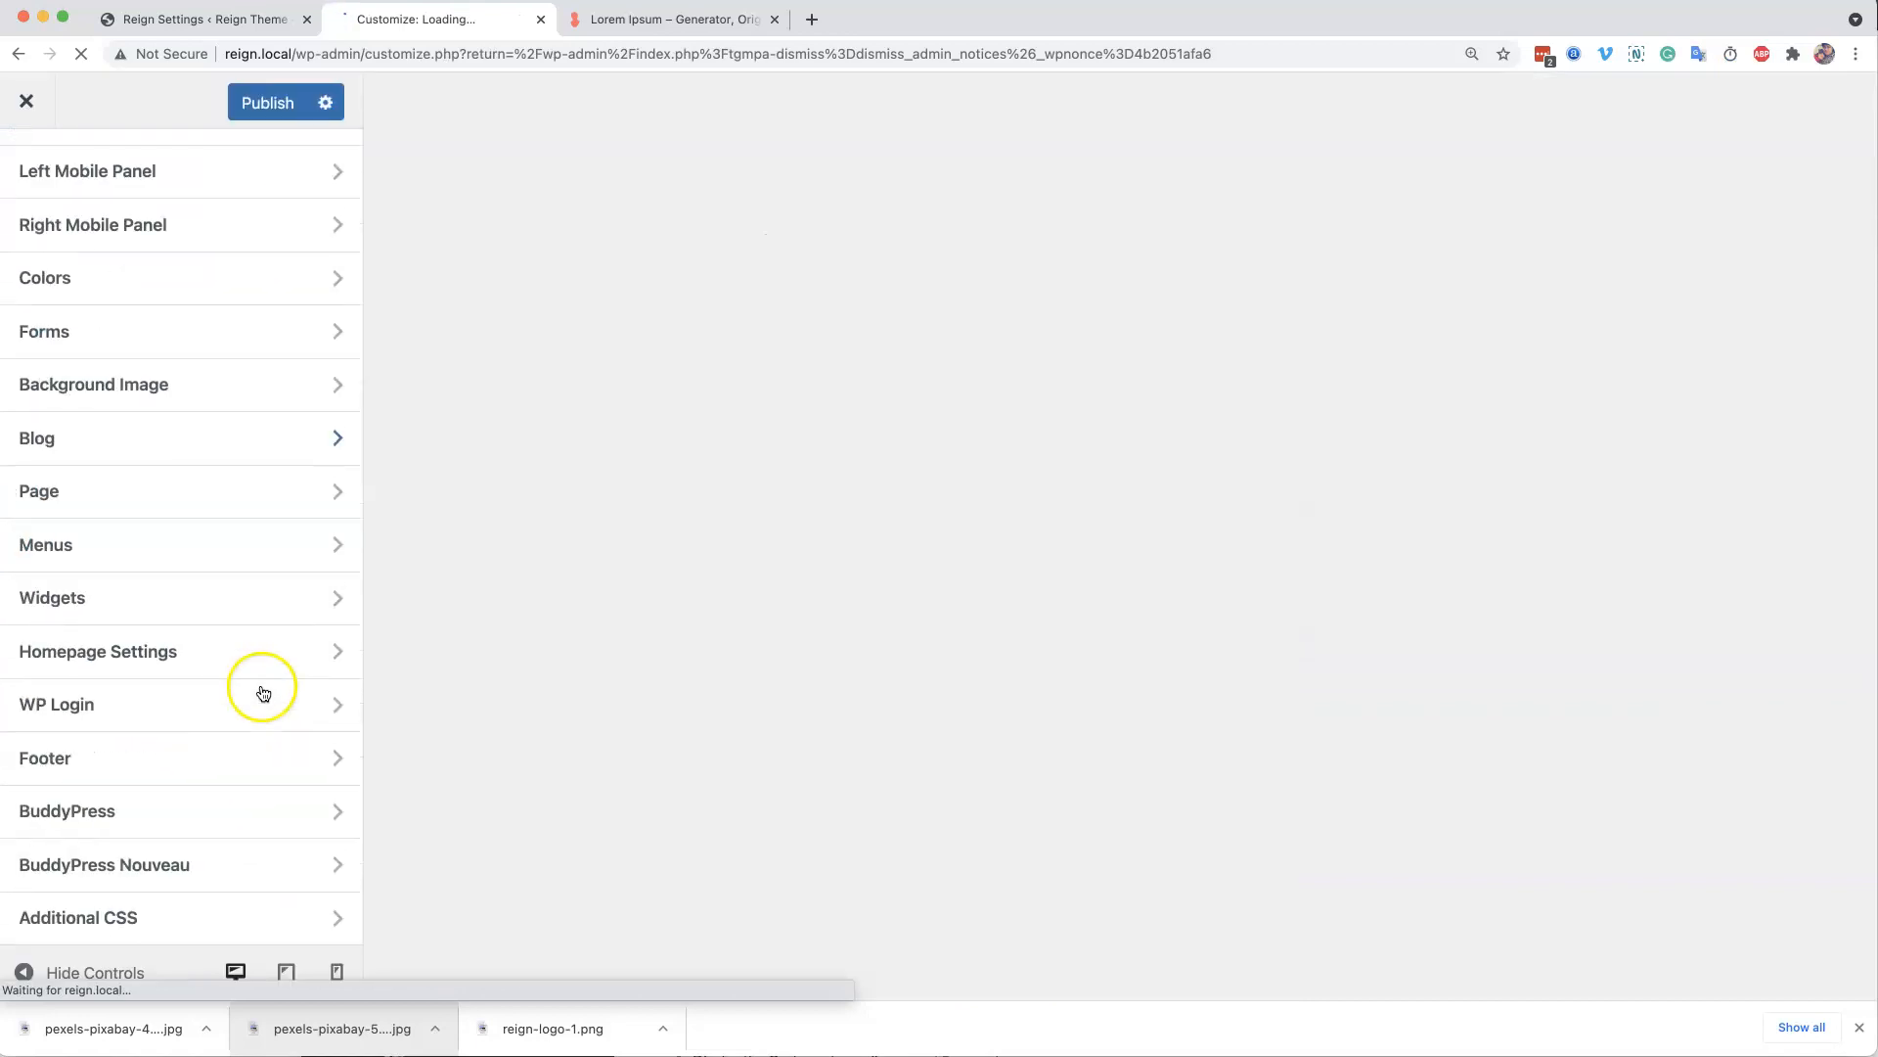
{"action": "left_click", "coordinate": [95, 705]}
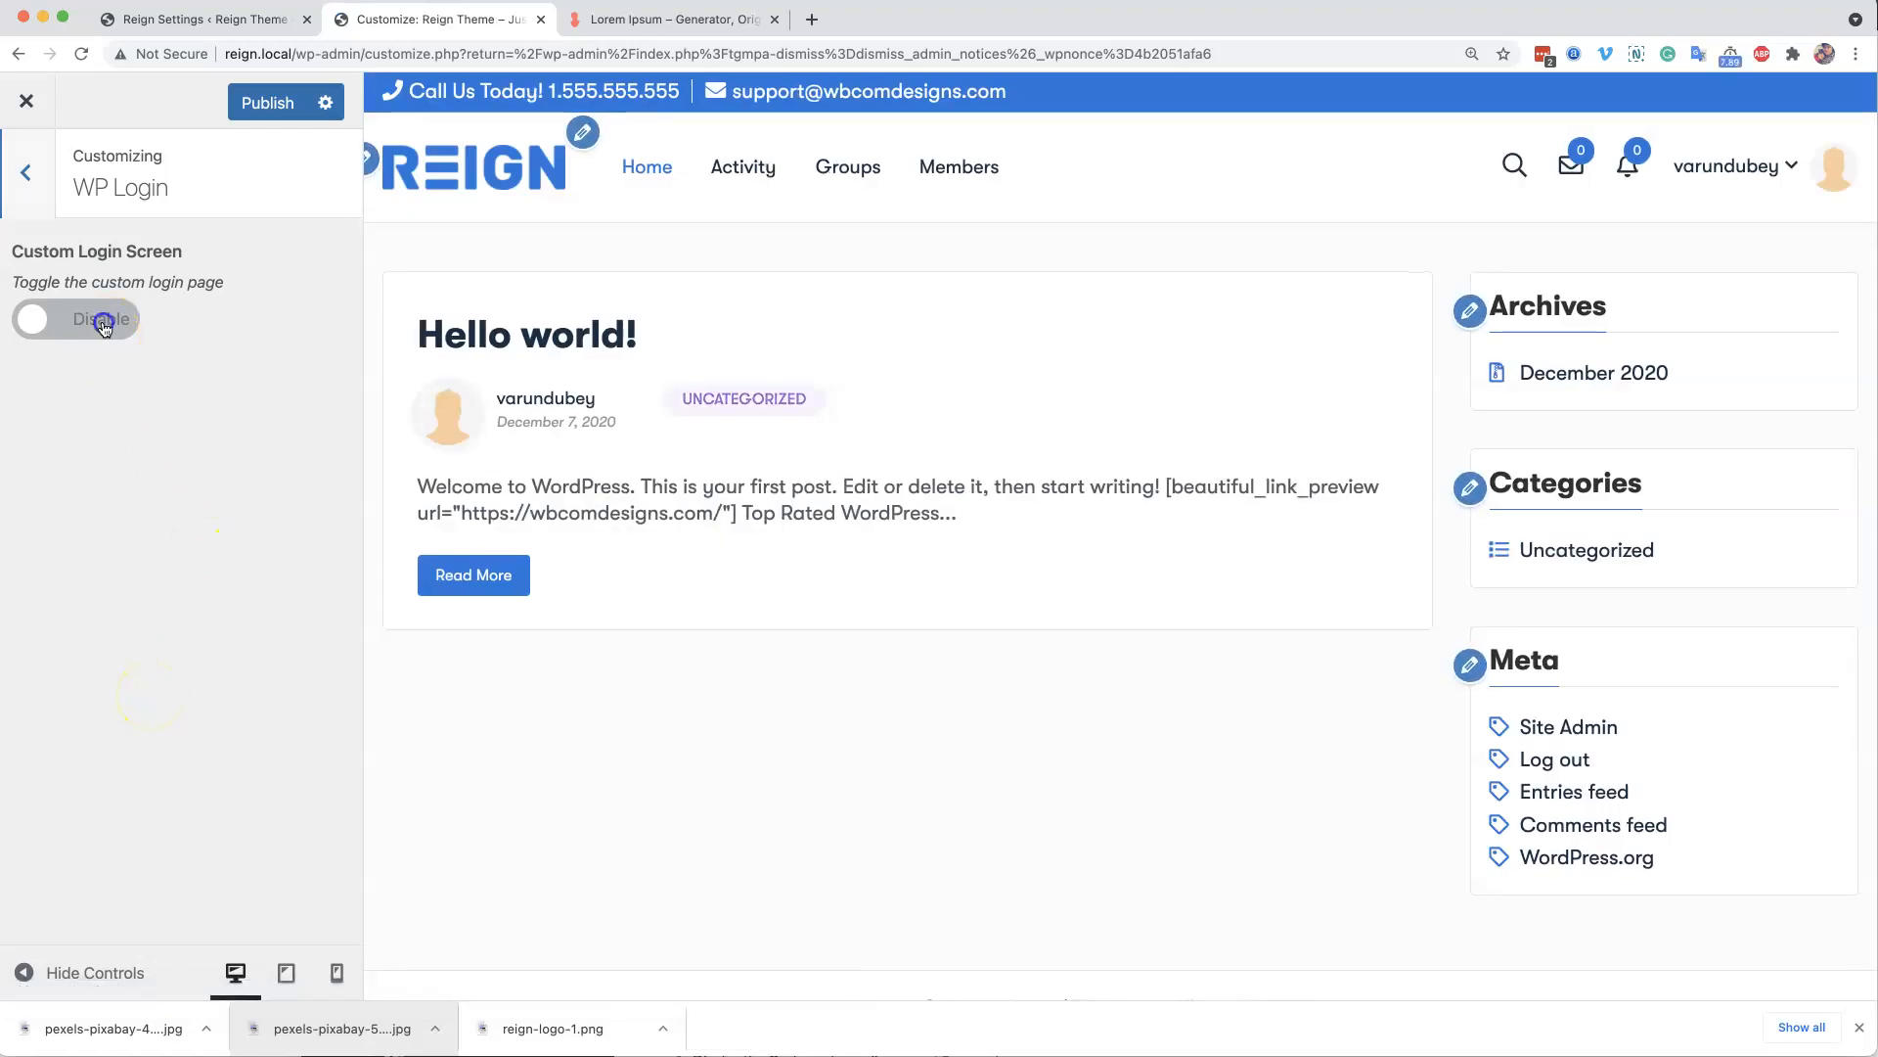
{"action": "left_click", "coordinate": [78, 318]}
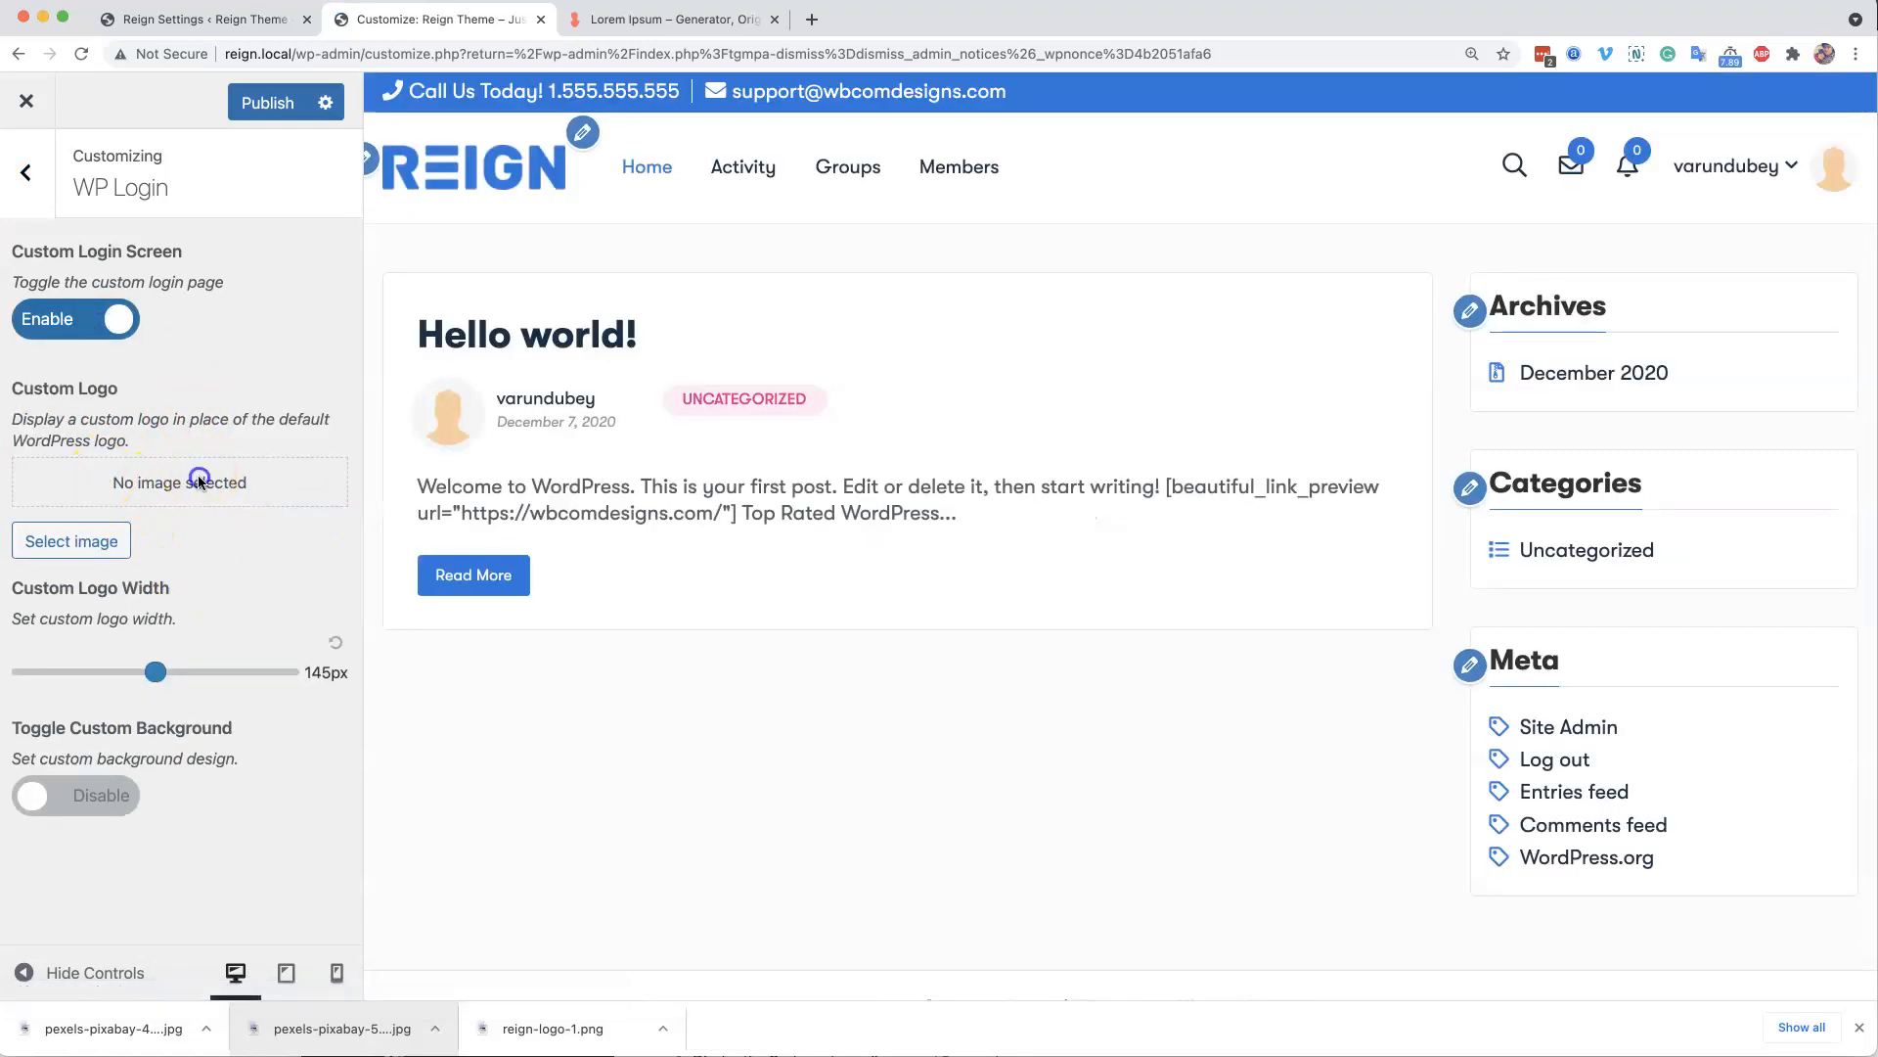
- Set the REIGN logo image from the media library as the login screen's custom logo
{"action": "left_click", "coordinate": [92, 539]}
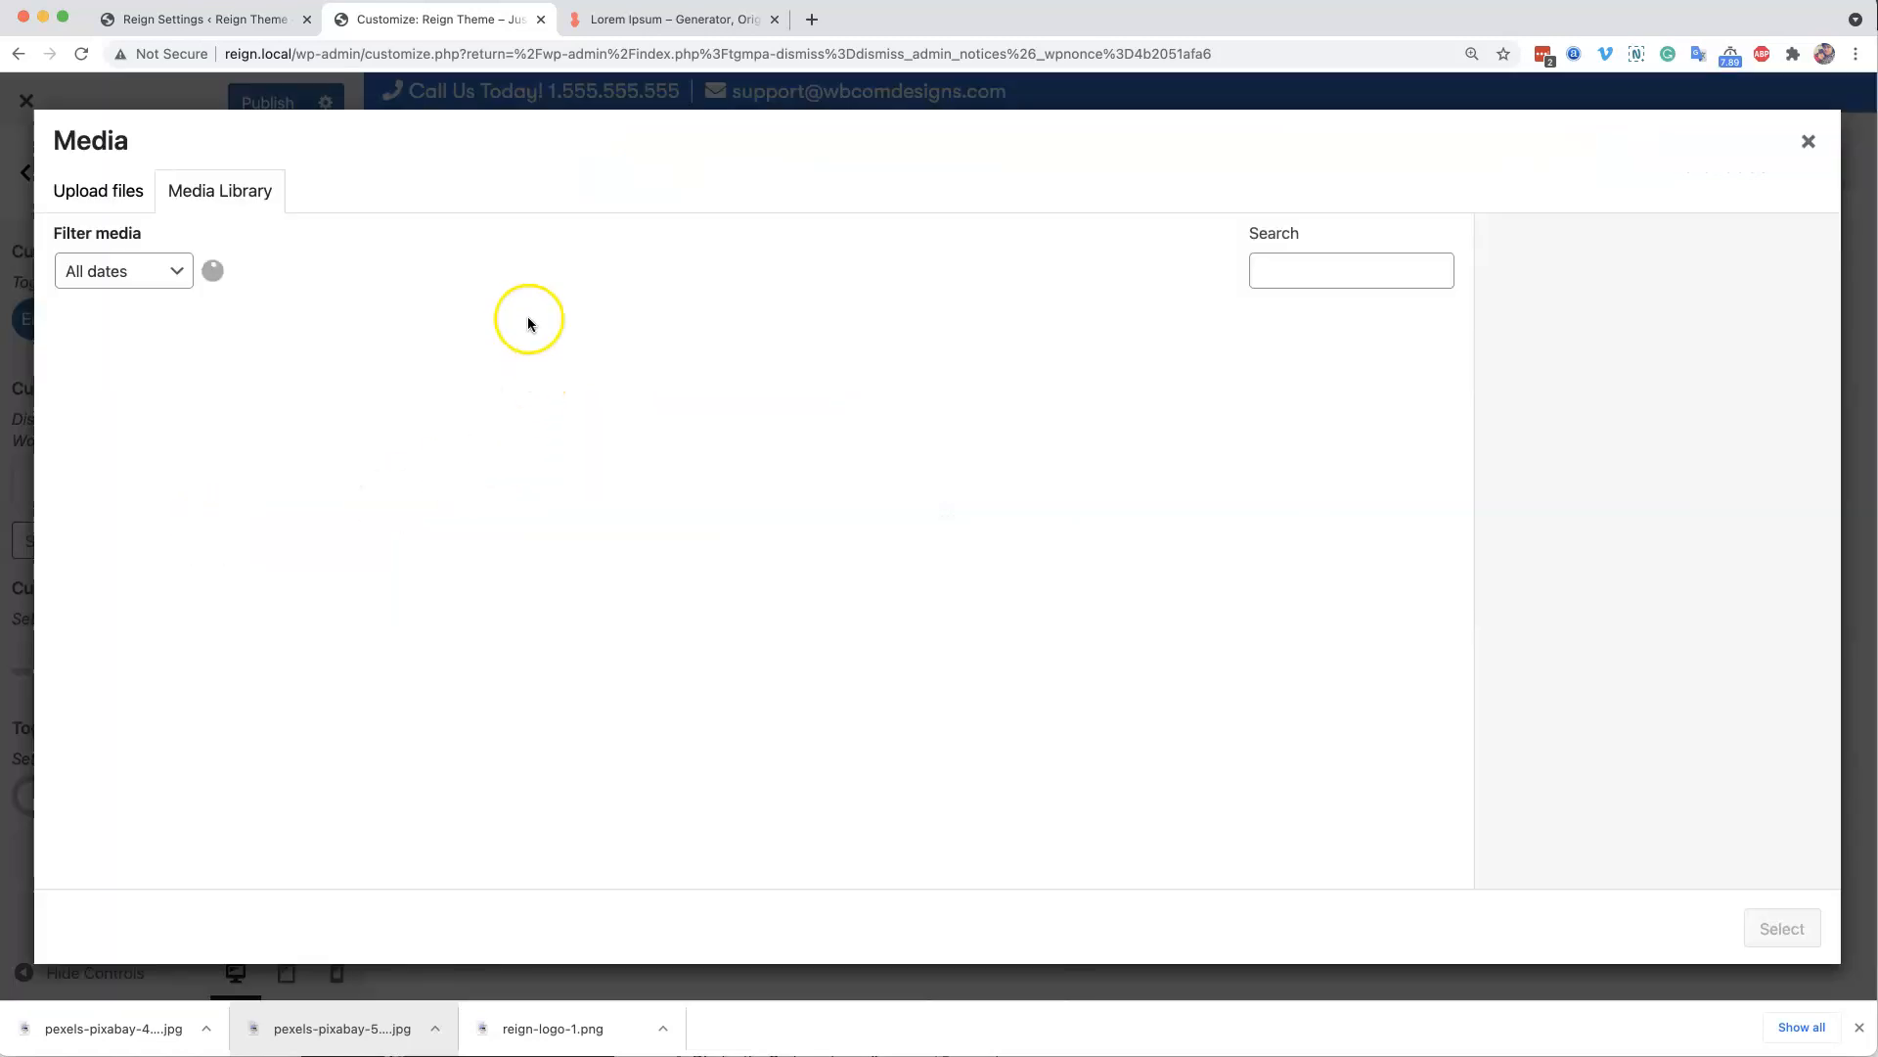
{"action": "left_click", "coordinate": [201, 396]}
{"action": "left_click", "coordinate": [1781, 927]}
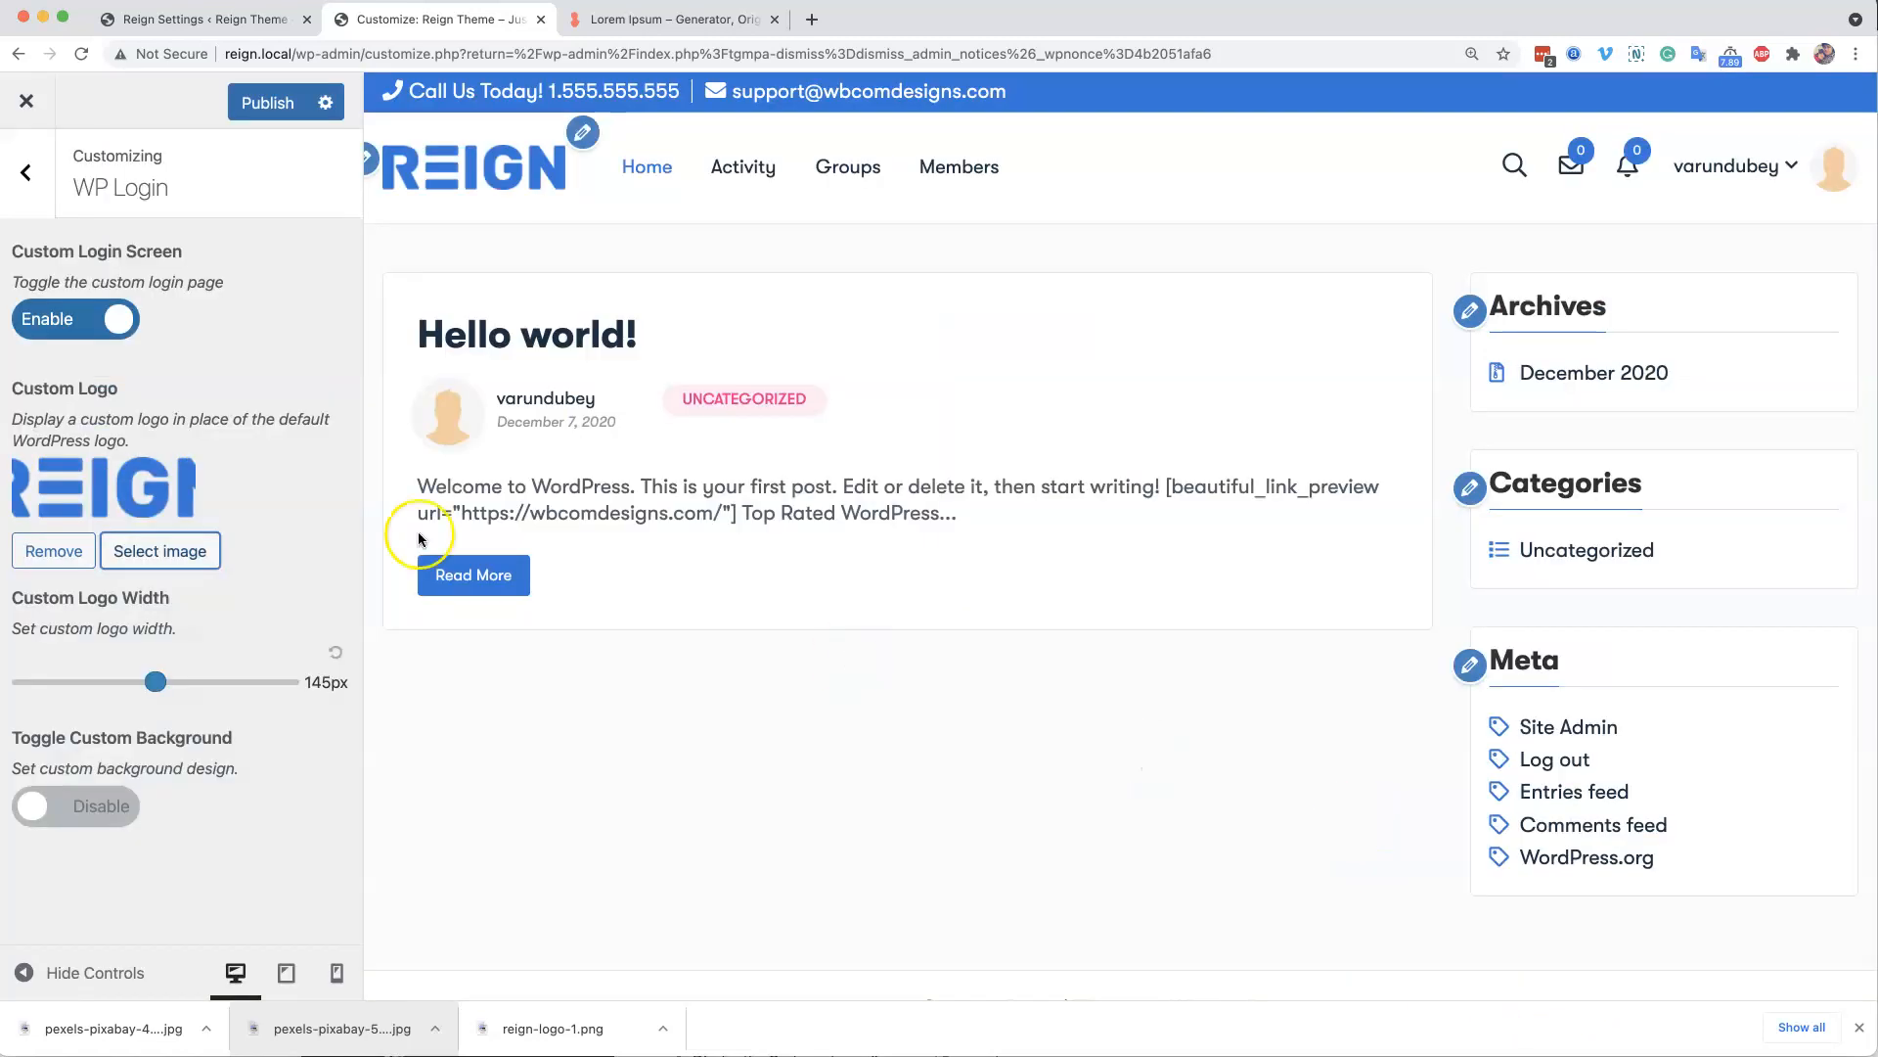
- Set the custom logo width to 150 and publish the customizer changes
{"action": "left_click", "coordinate": [146, 684]}
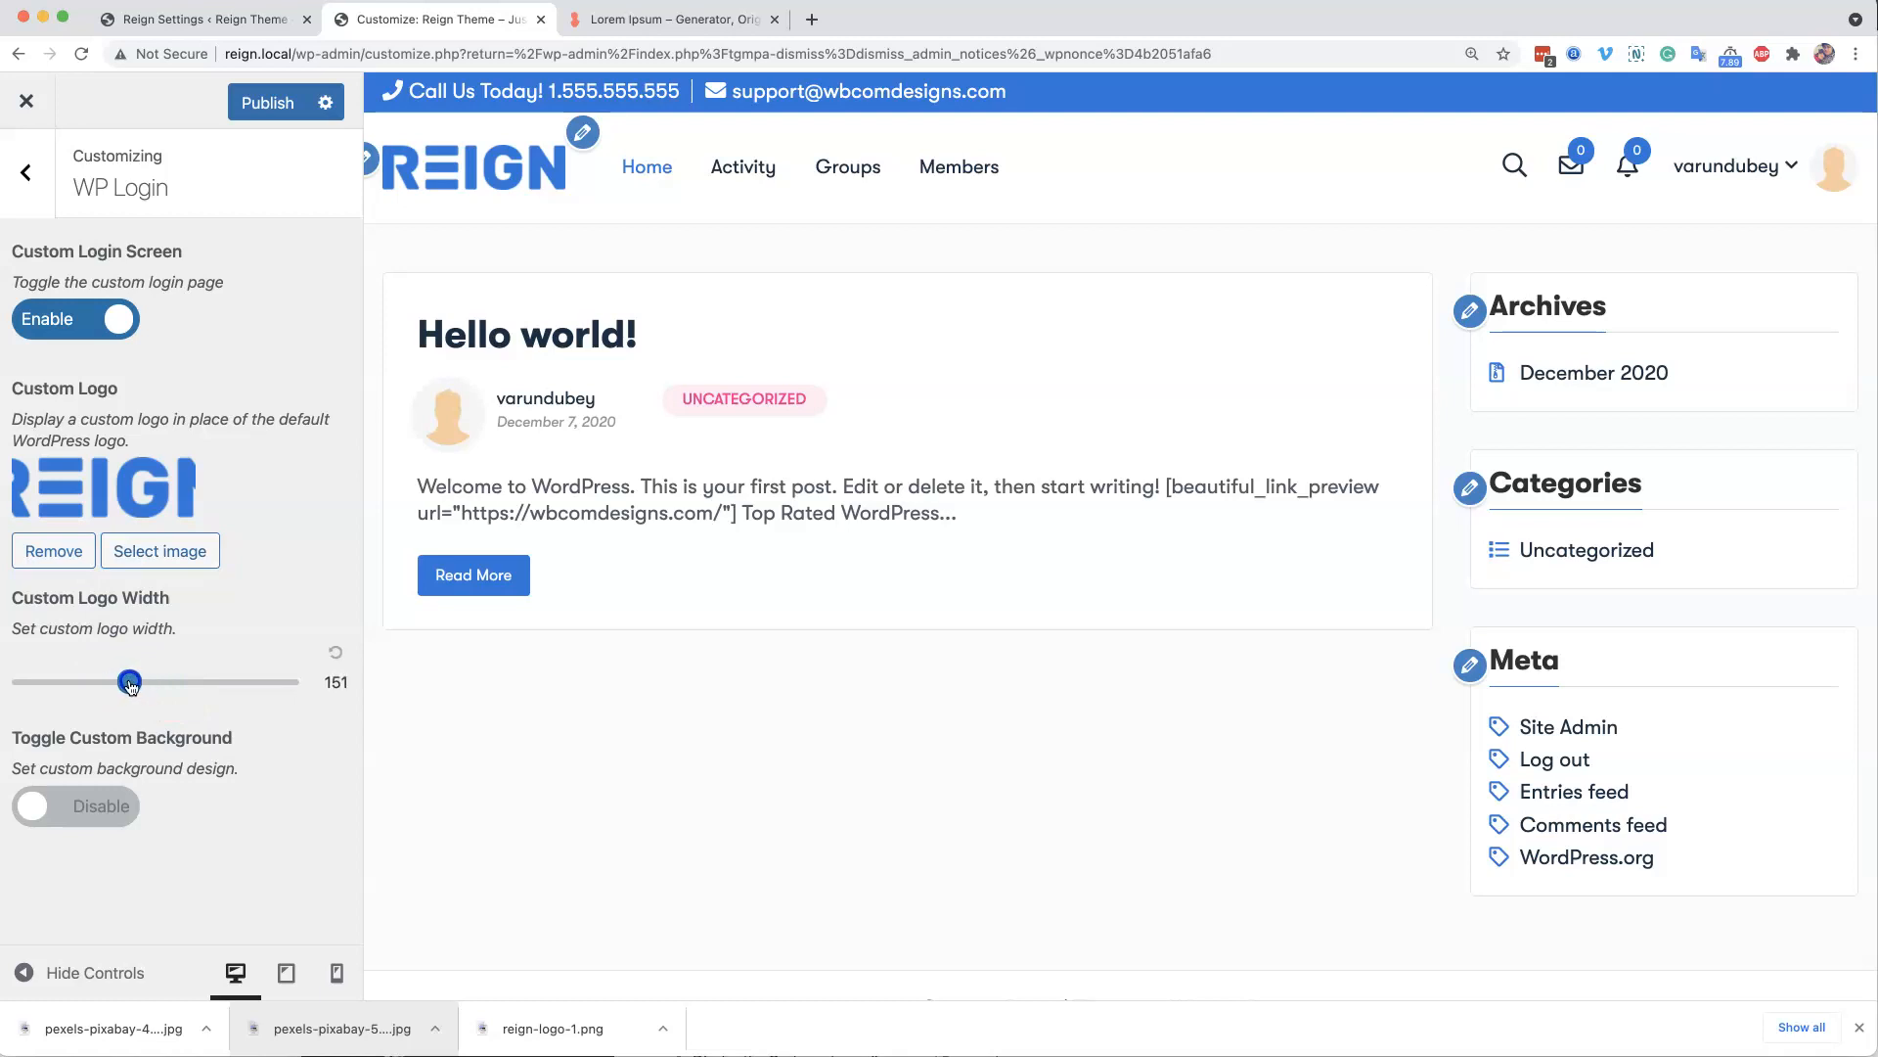
{"action": "left_click", "coordinate": [264, 101]}
{"action": "left_click", "coordinate": [28, 177]}
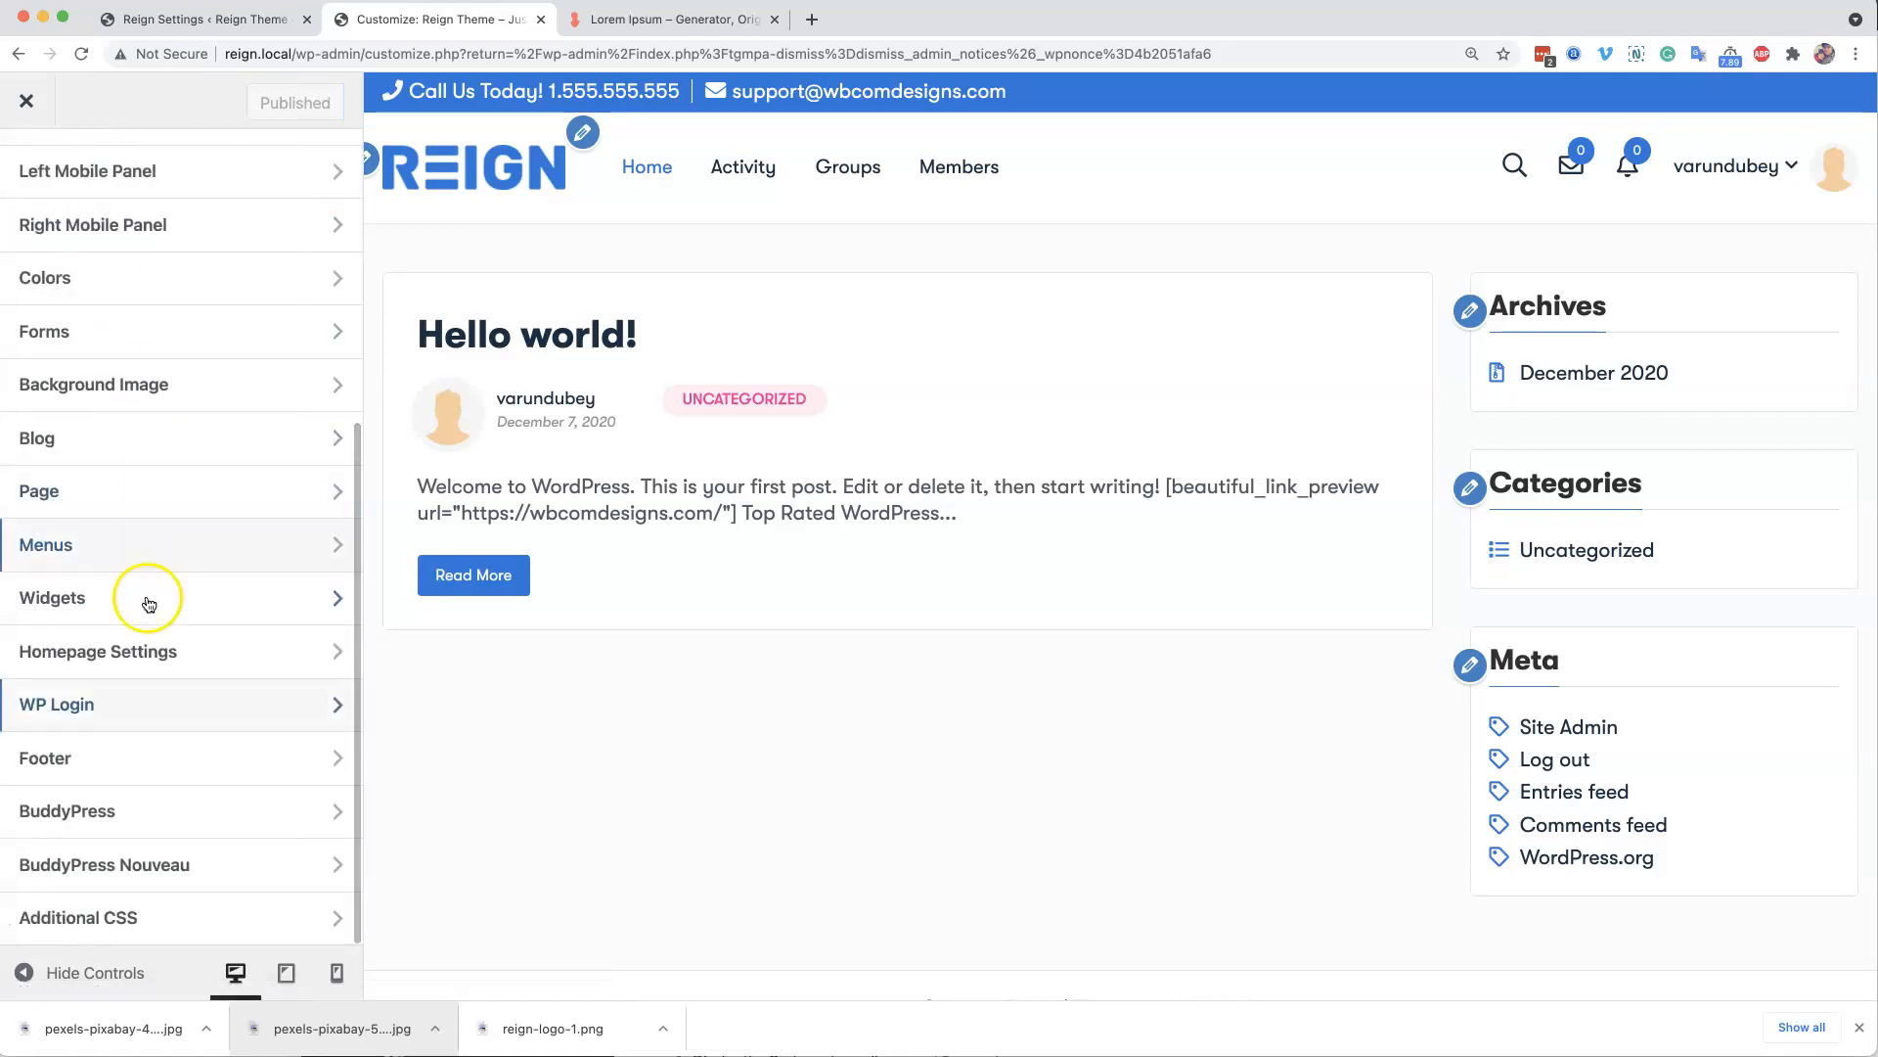
- Enable the custom background in the WP Login section and upload pexels-pixabay-531880.jpg from Downloads as its background image
{"action": "left_click", "coordinate": [235, 703]}
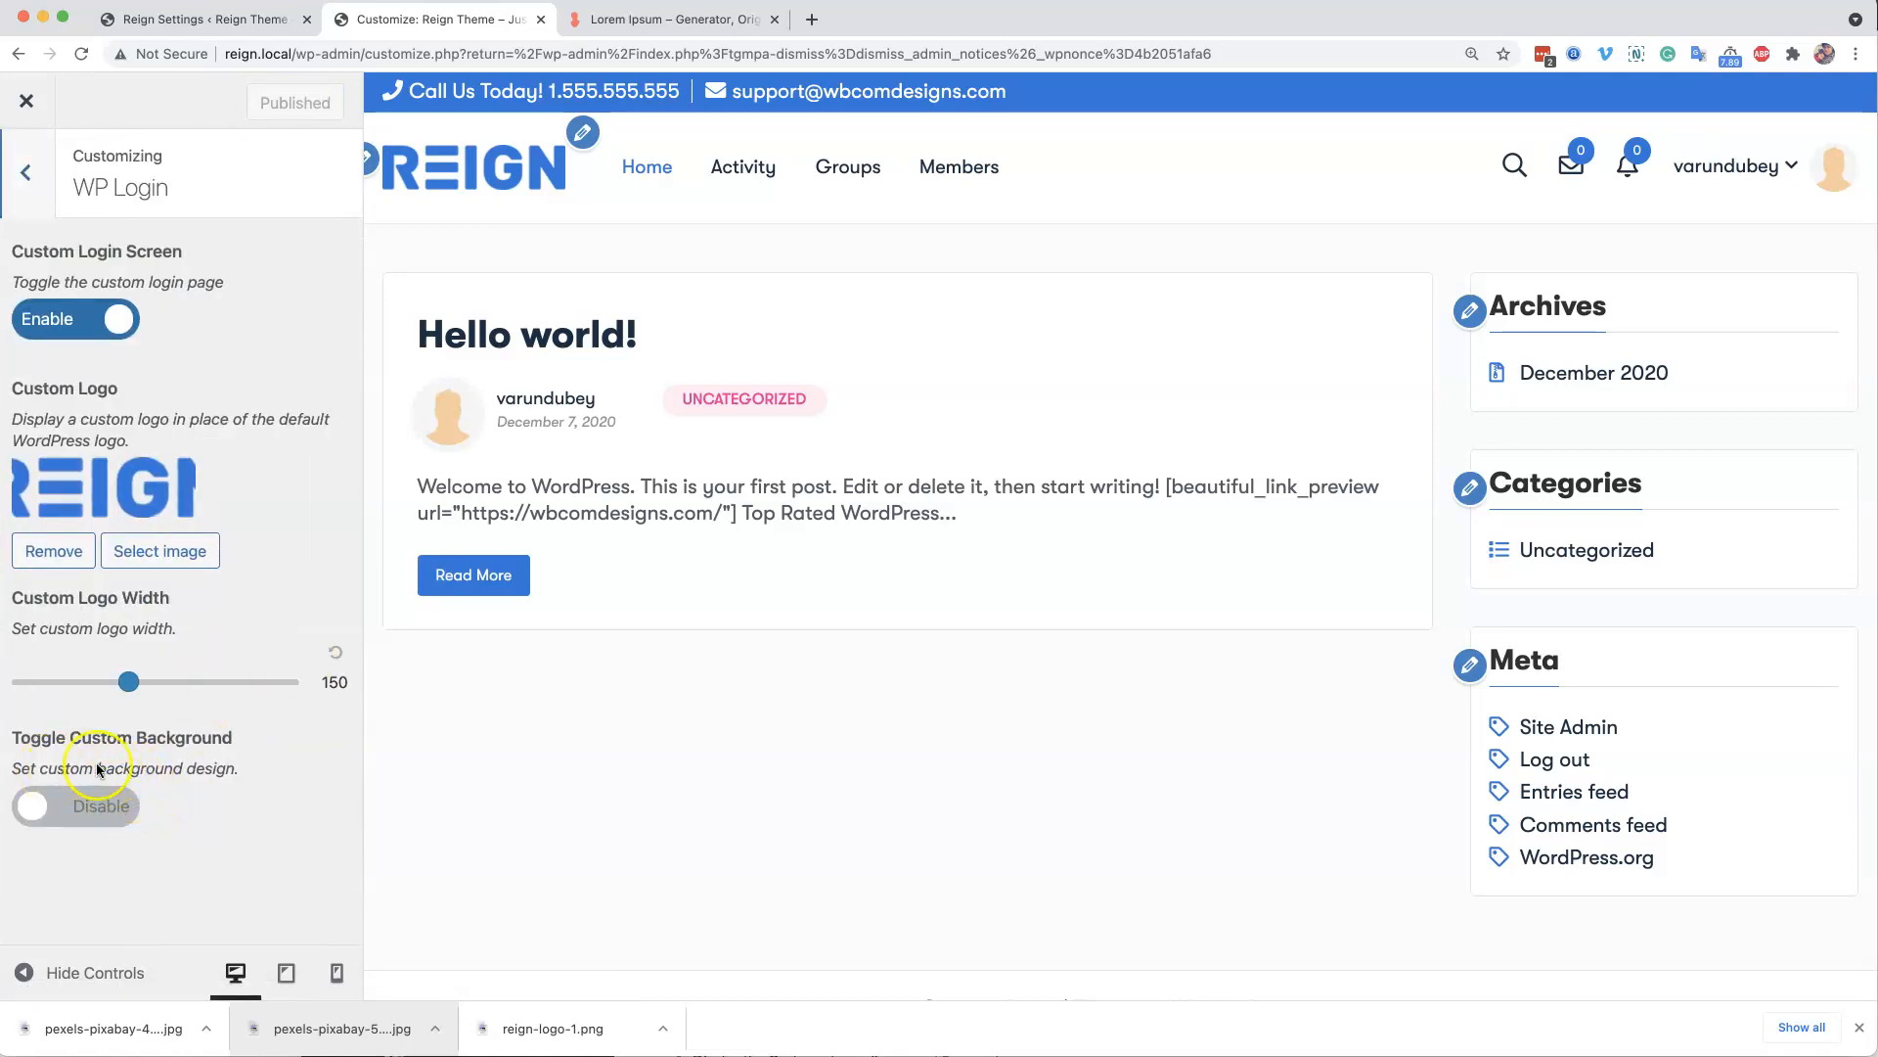
{"action": "left_click", "coordinate": [113, 806]}
{"action": "scroll", "coordinate": [225, 703], "scroll_direction": "down", "scroll_amount": 5}
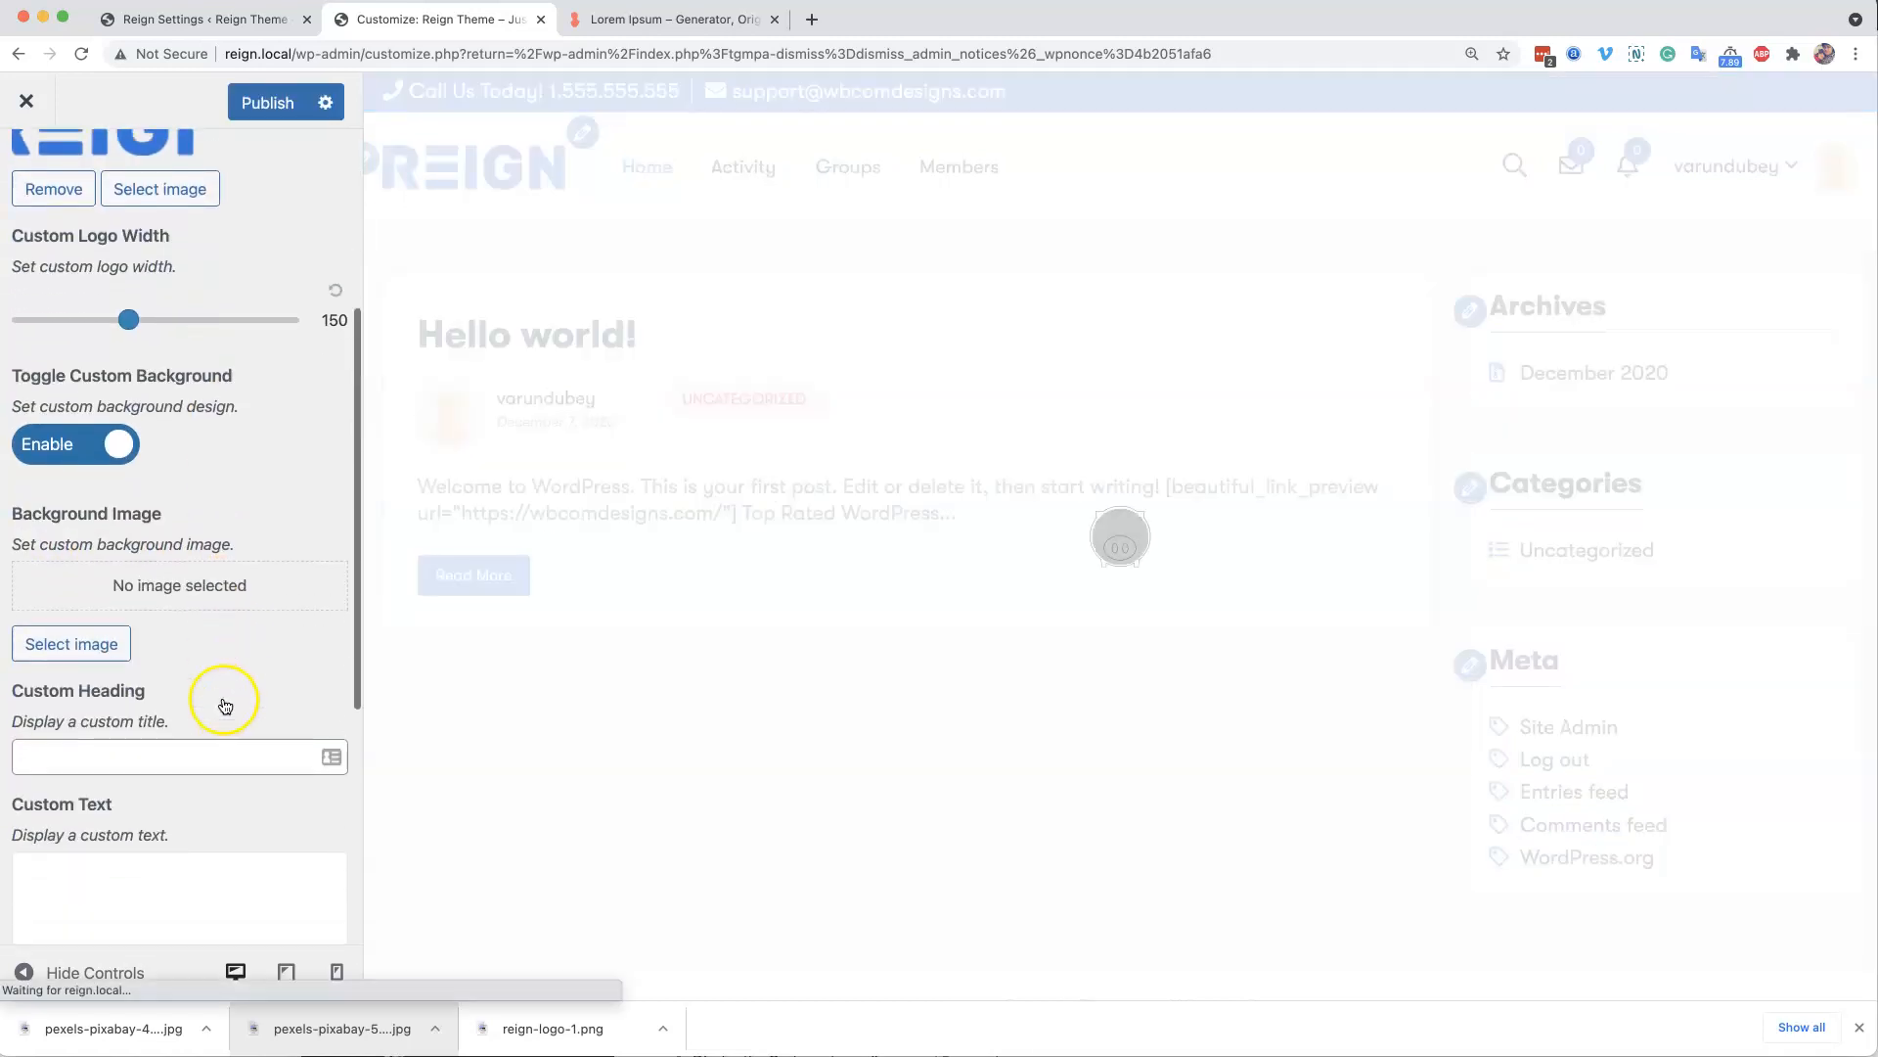
{"action": "left_click", "coordinate": [92, 593]}
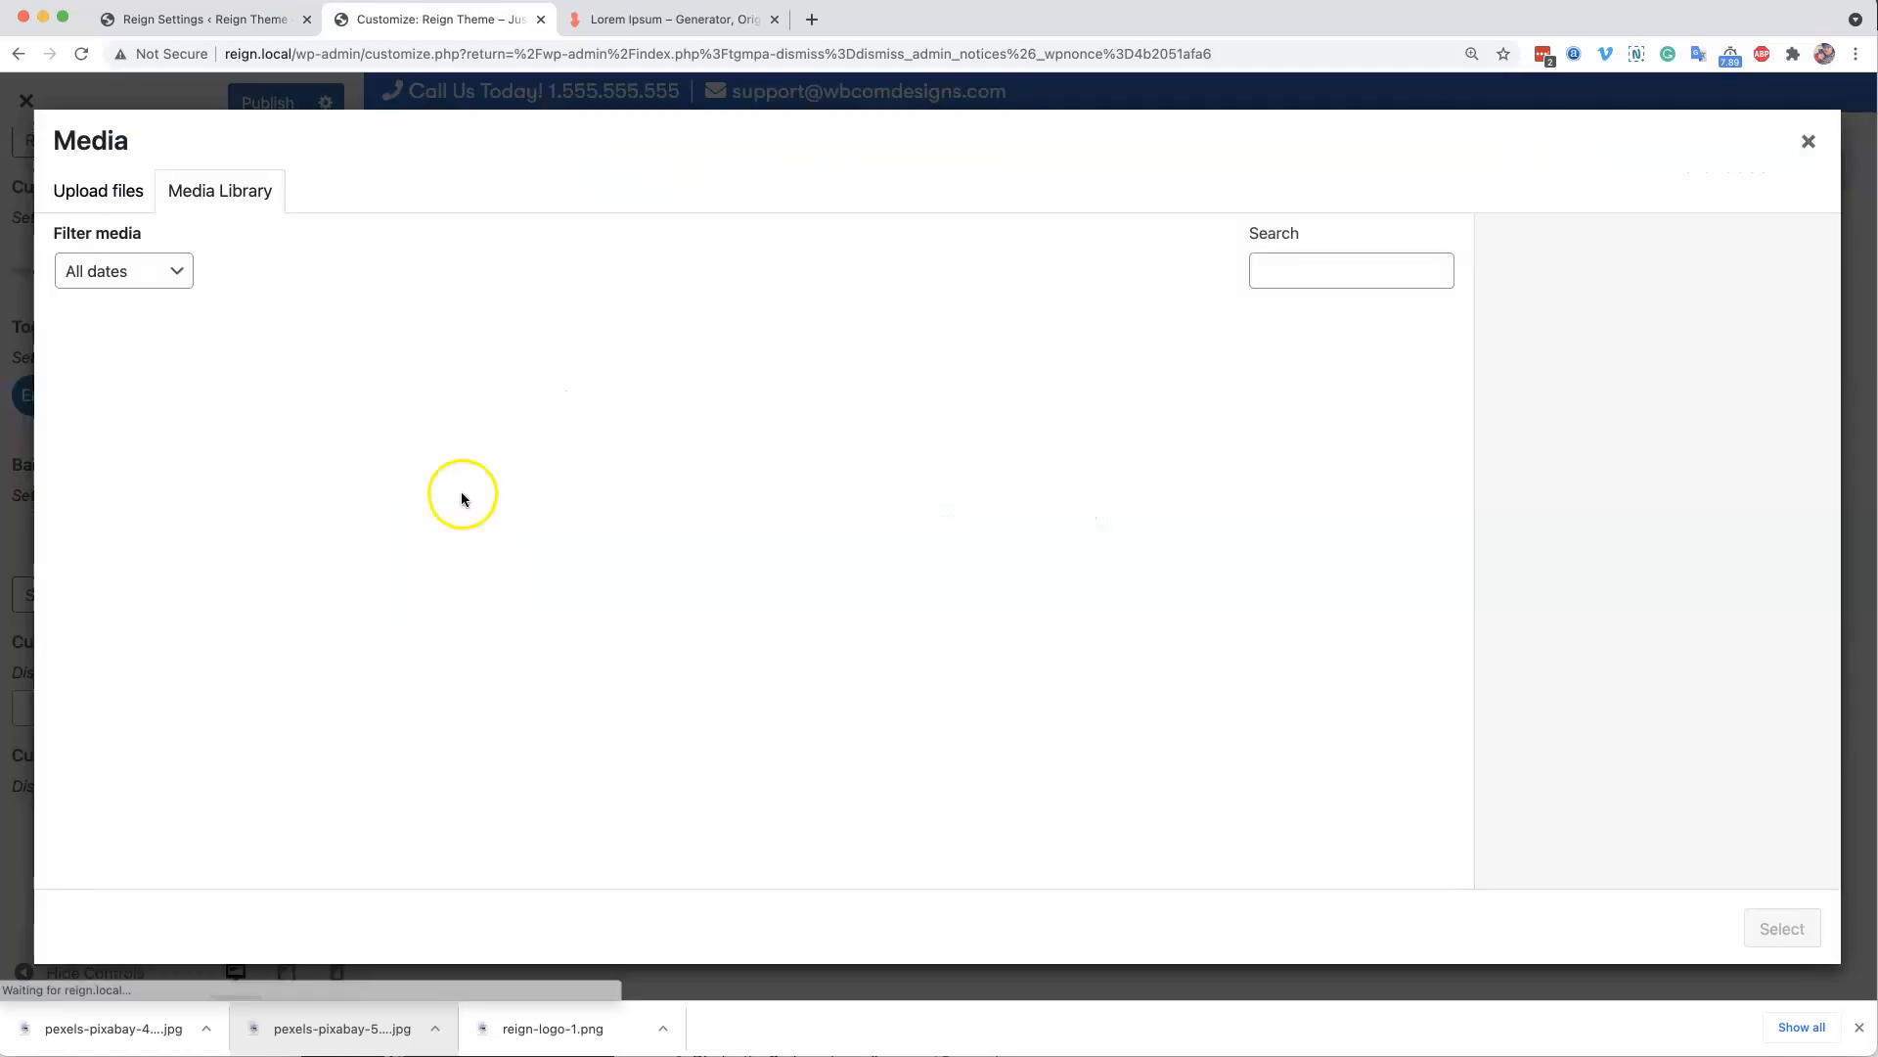
{"action": "left_click", "coordinate": [115, 196]}
{"action": "left_click", "coordinate": [920, 545]}
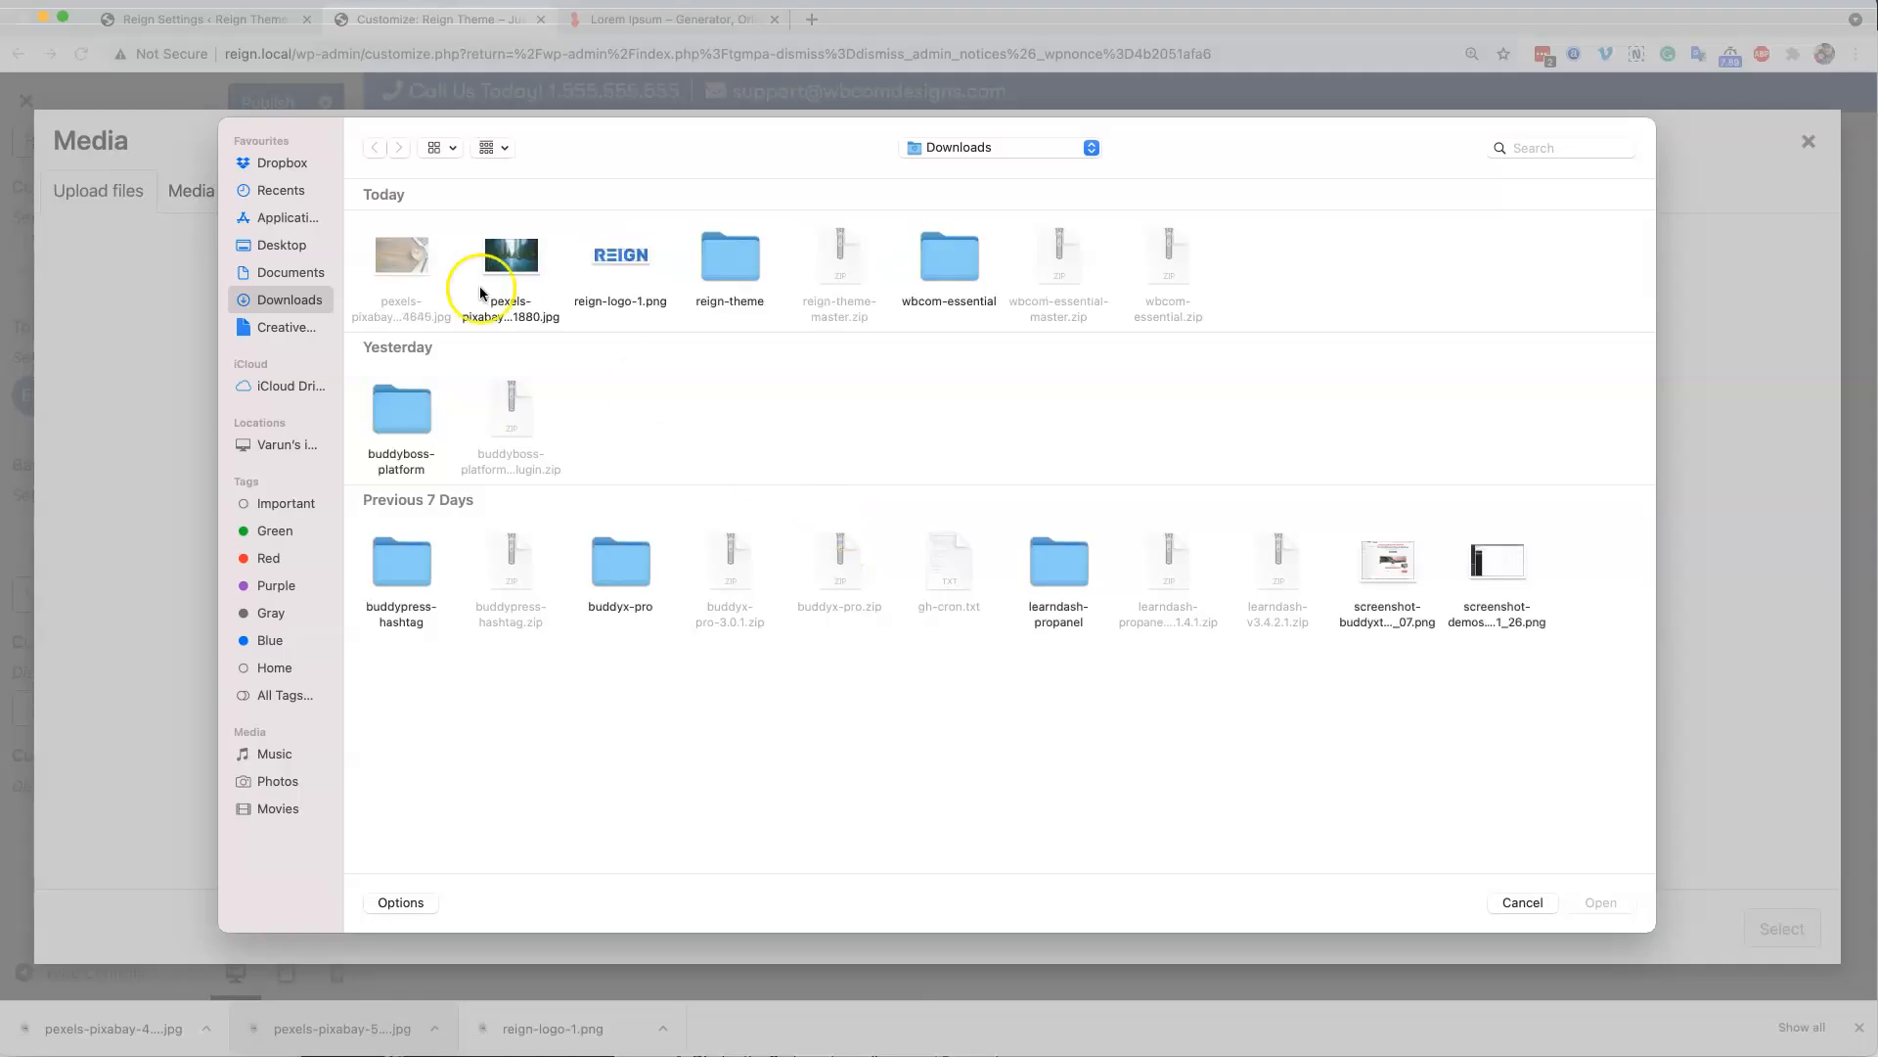
{"action": "left_click", "coordinate": [508, 259]}
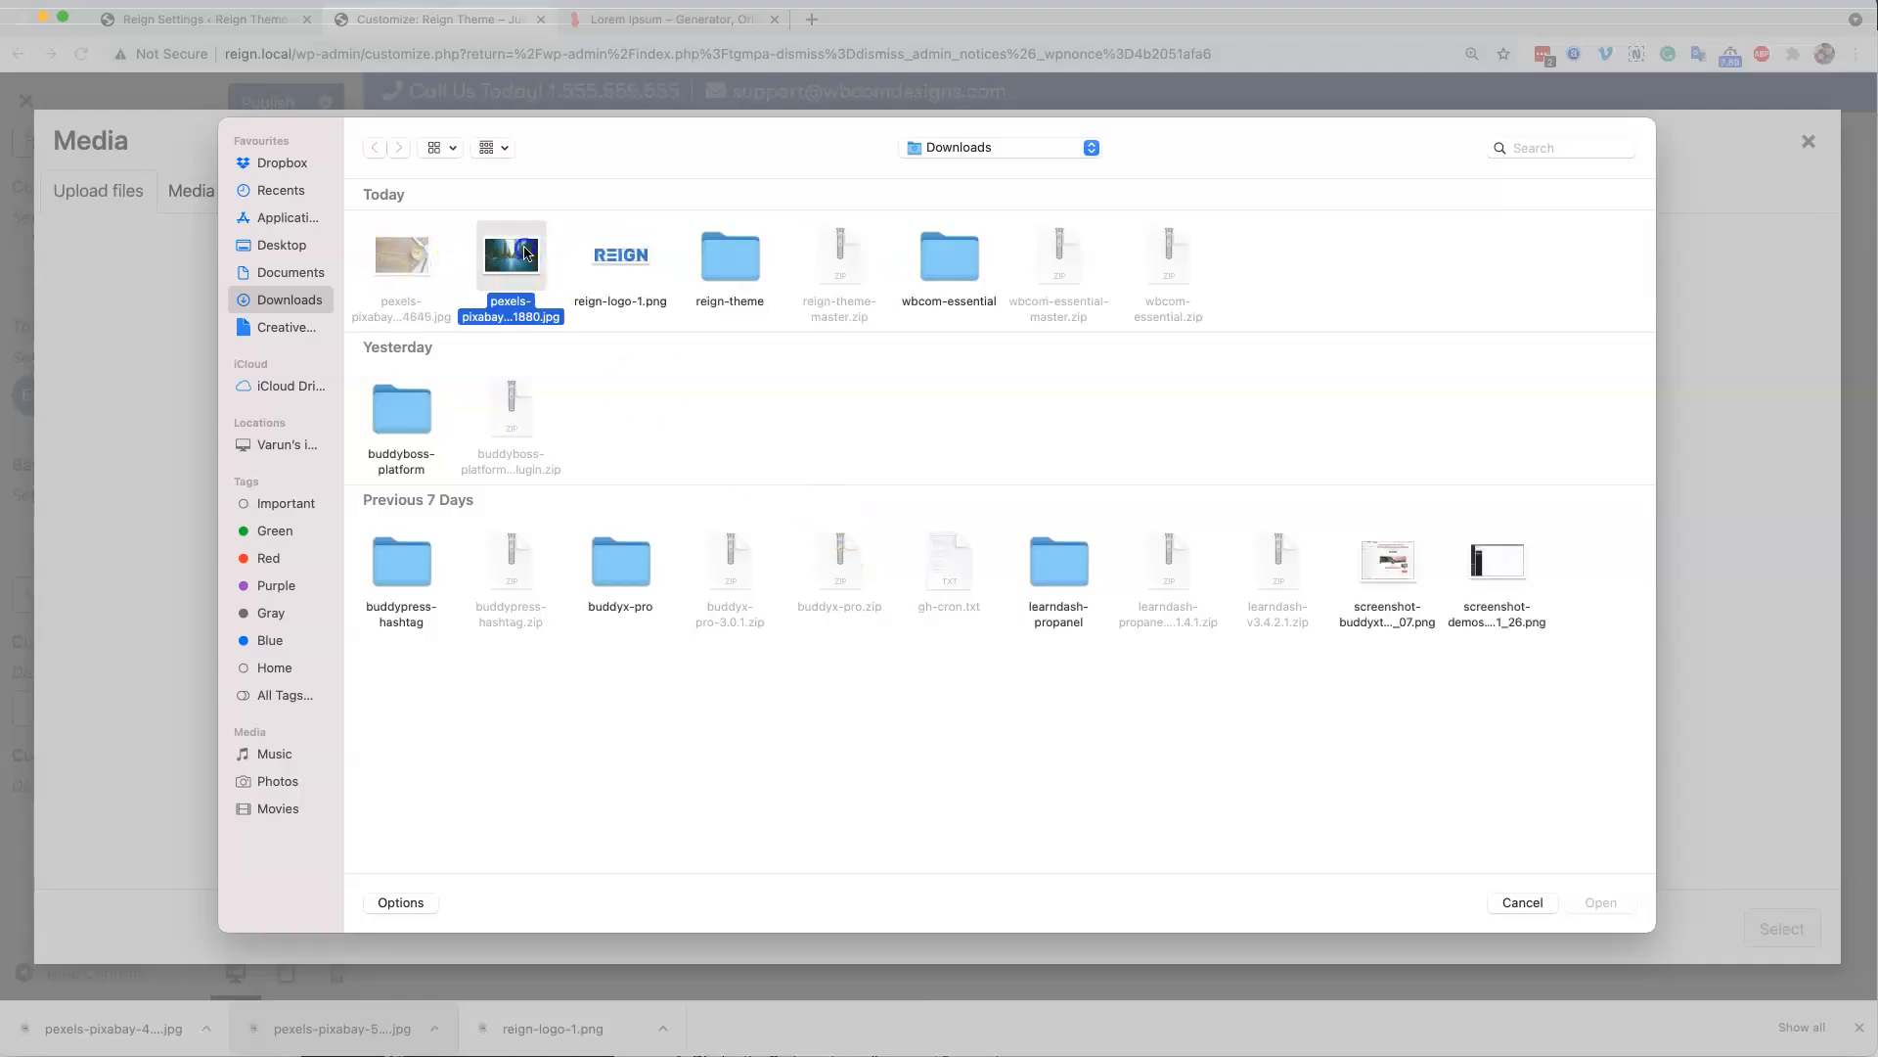
{"action": "left_click", "coordinate": [1610, 904]}
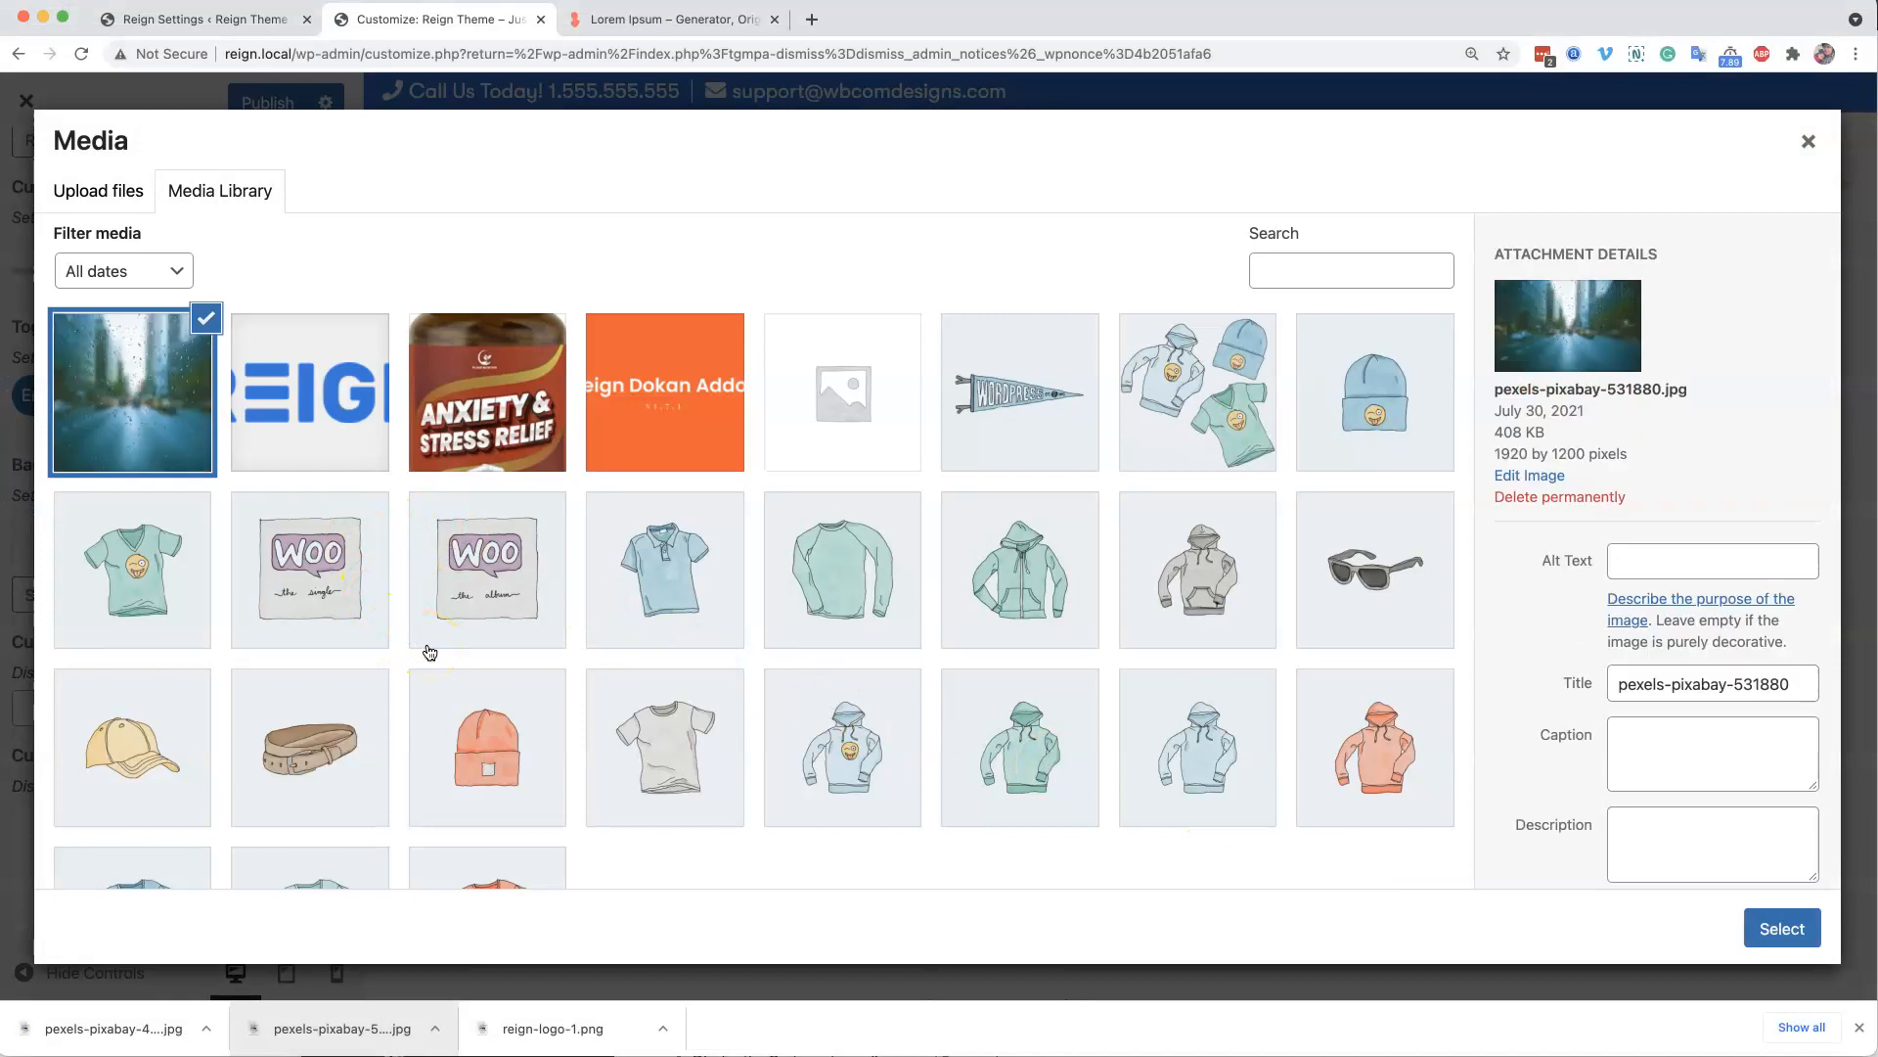
{"action": "left_click", "coordinate": [1782, 928]}
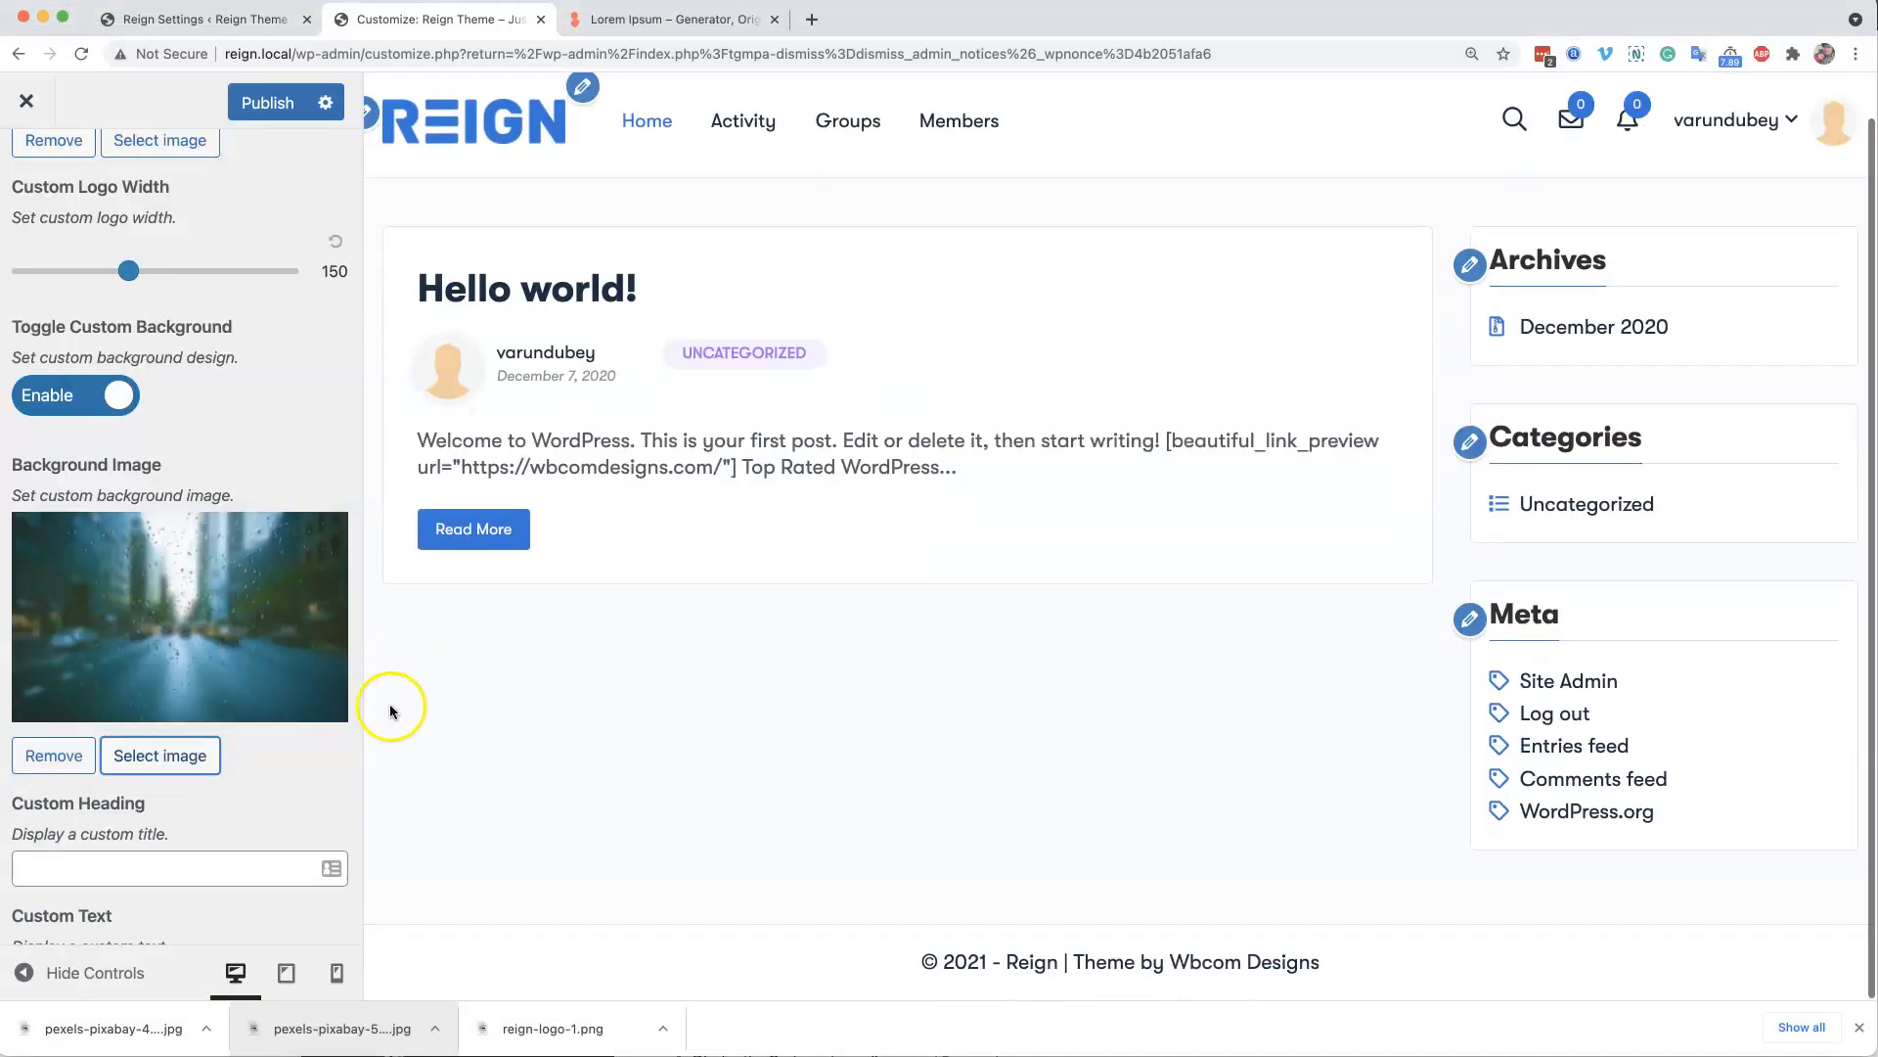
- Copy the placeholder paragraph up to "fugiat nulla pariatur." from loremipsum.io and paste it as the login screen's custom text
{"action": "scroll", "coordinate": [267, 791], "scroll_direction": "down", "scroll_amount": 5}
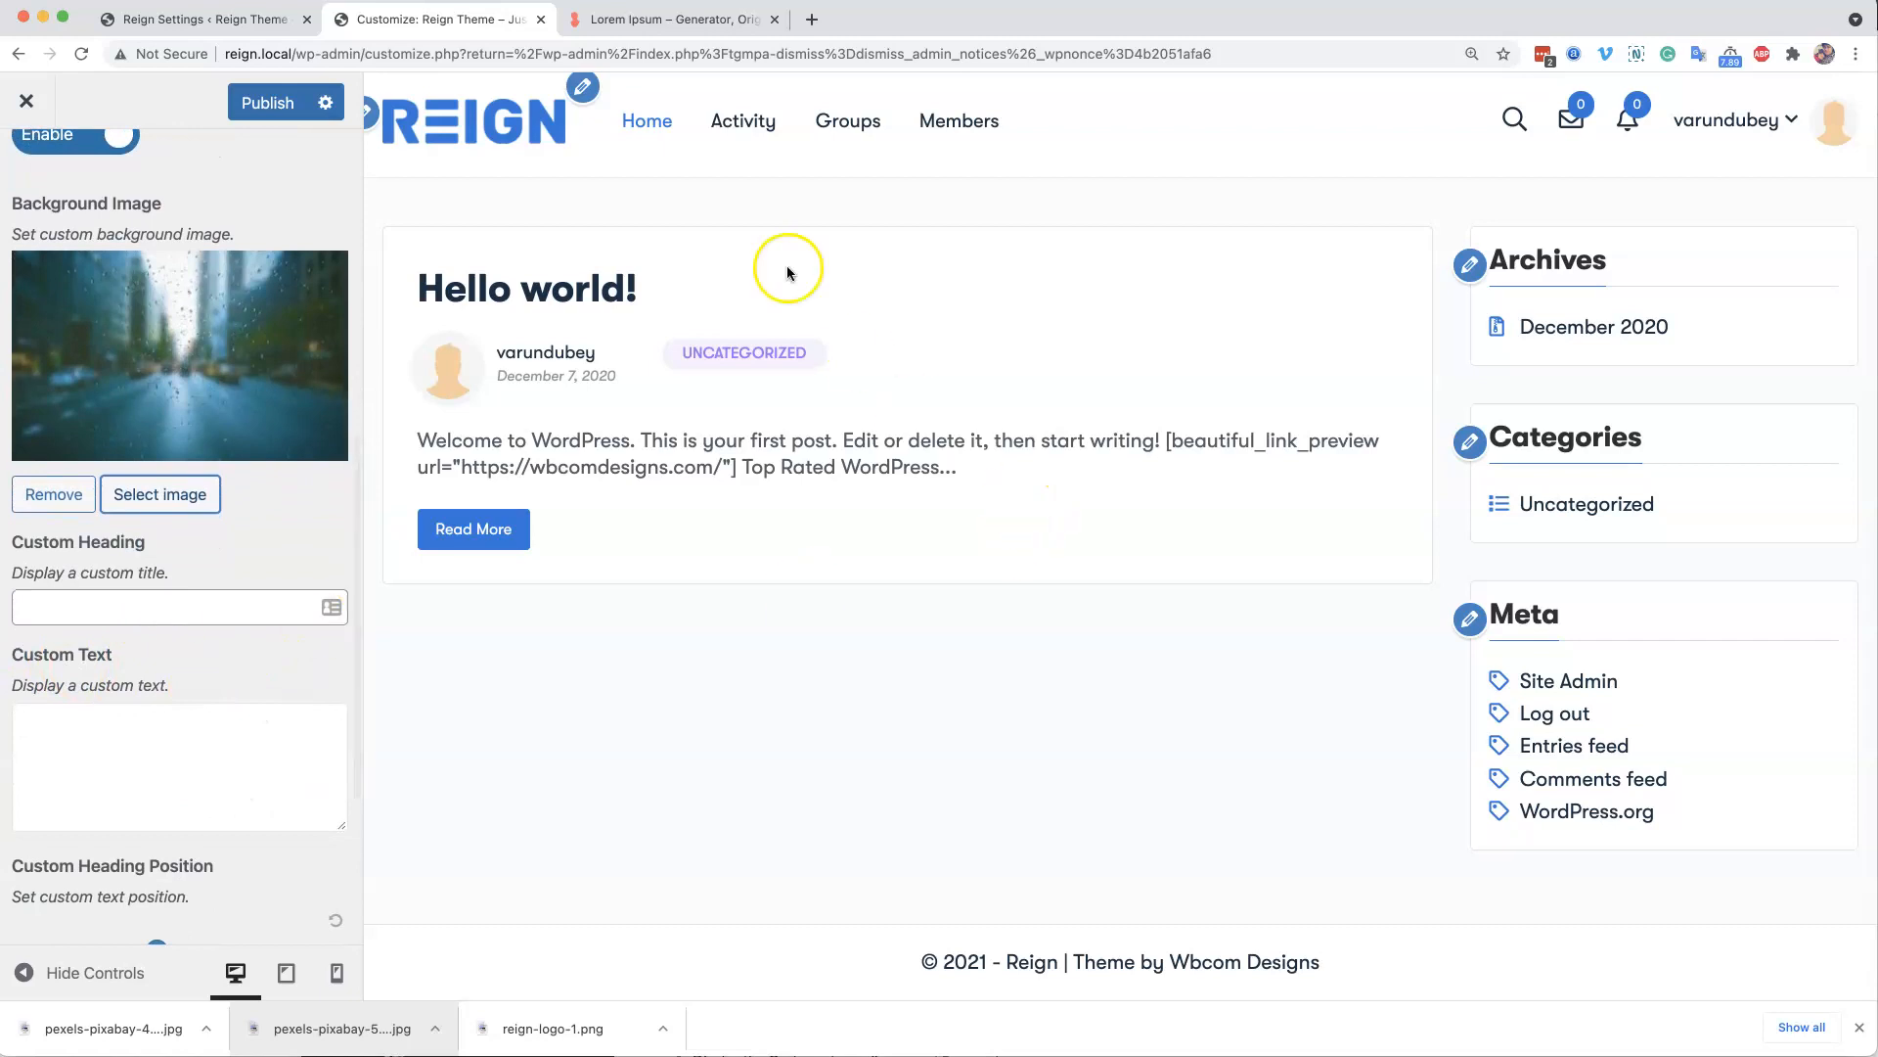
{"action": "left_click", "coordinate": [675, 24]}
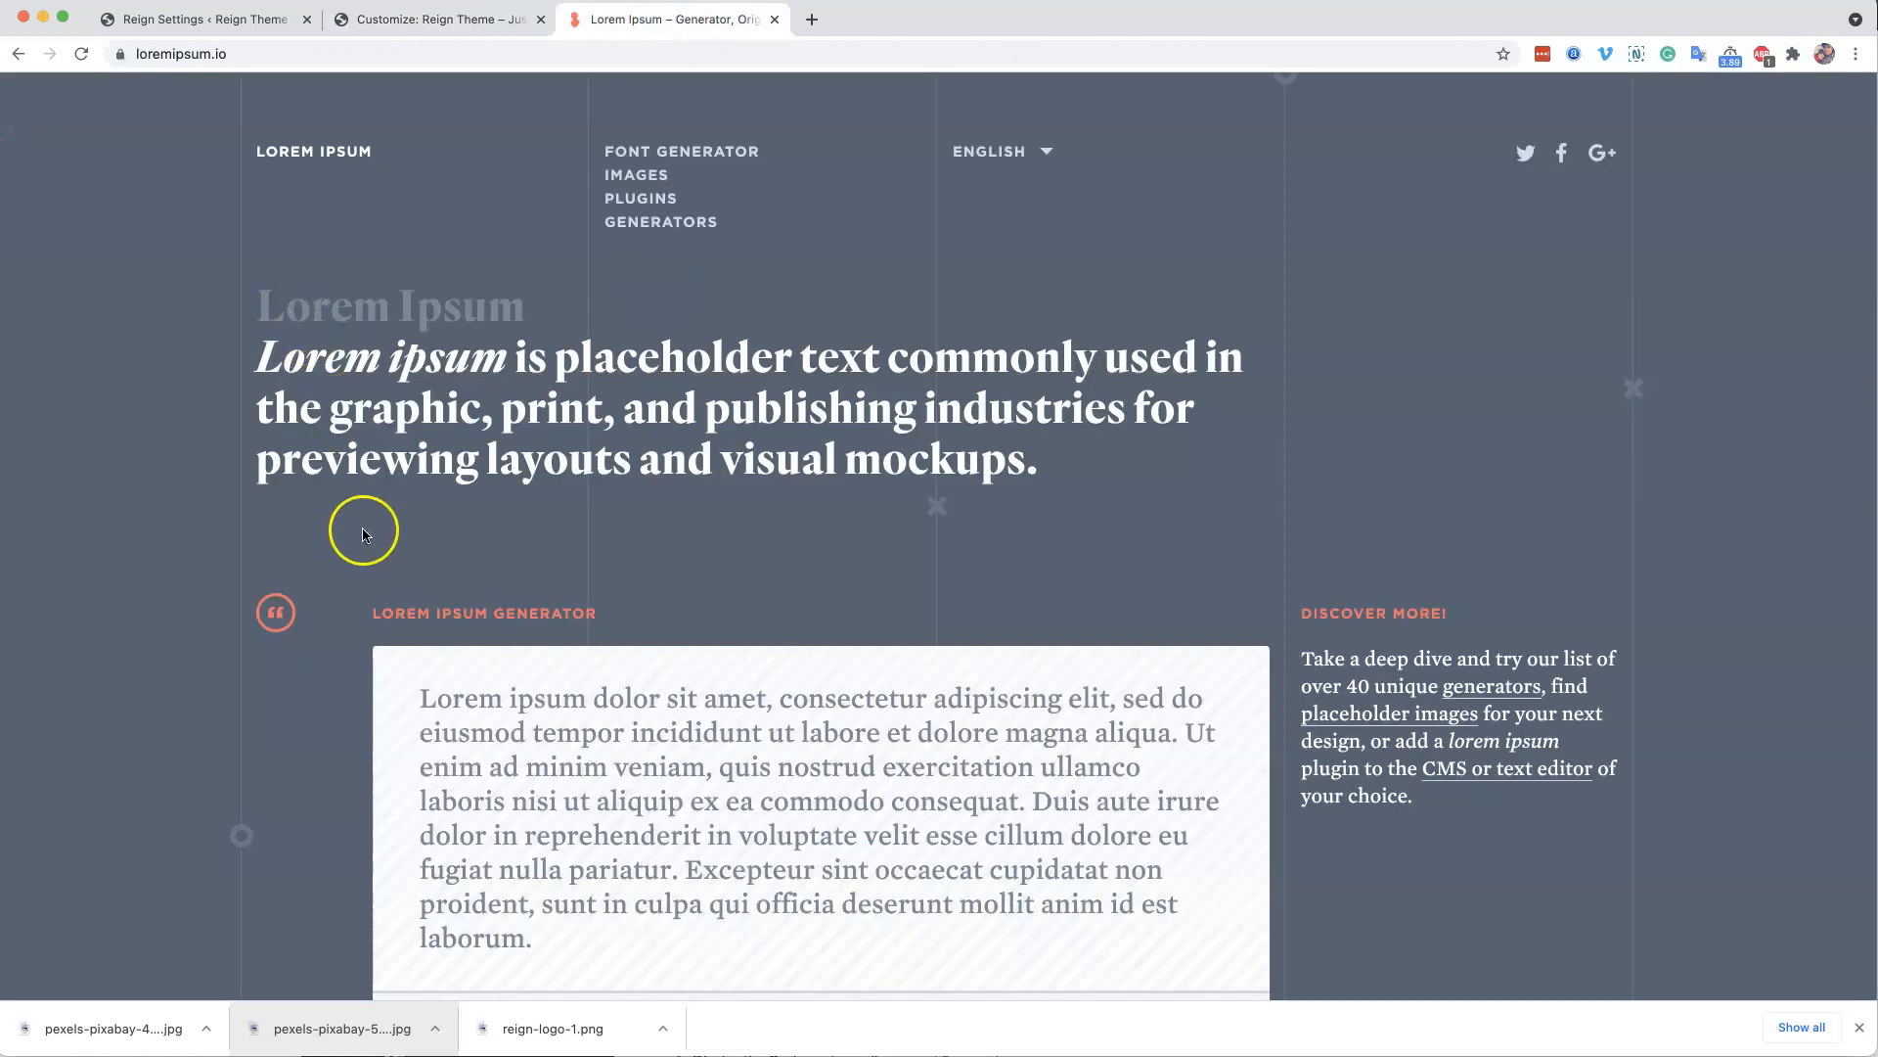
{"action": "left_click_drag", "start_coordinate": [423, 697], "coordinate": [684, 876]}
{"action": "key", "text": "ctrl+c"}
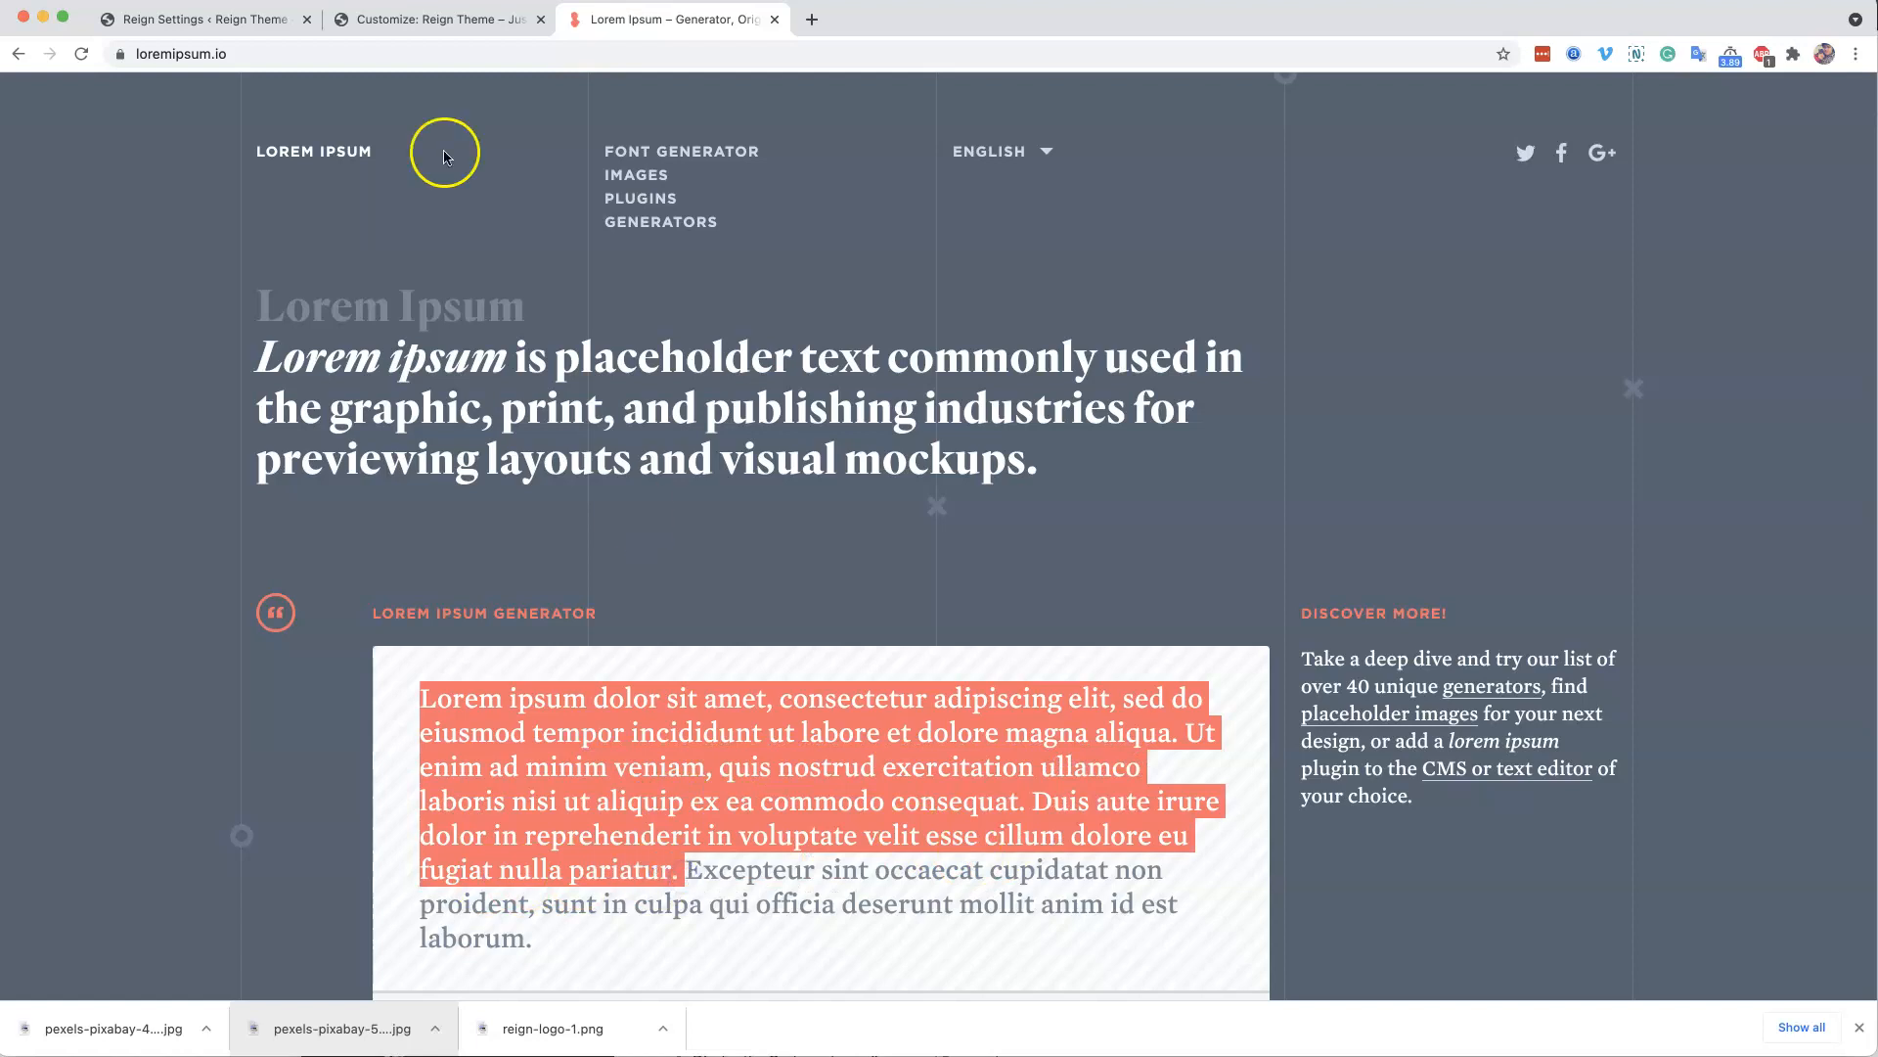
{"action": "left_click", "coordinate": [437, 18]}
{"action": "left_click", "coordinate": [117, 767]}
{"action": "key", "text": "ctrl+v"}
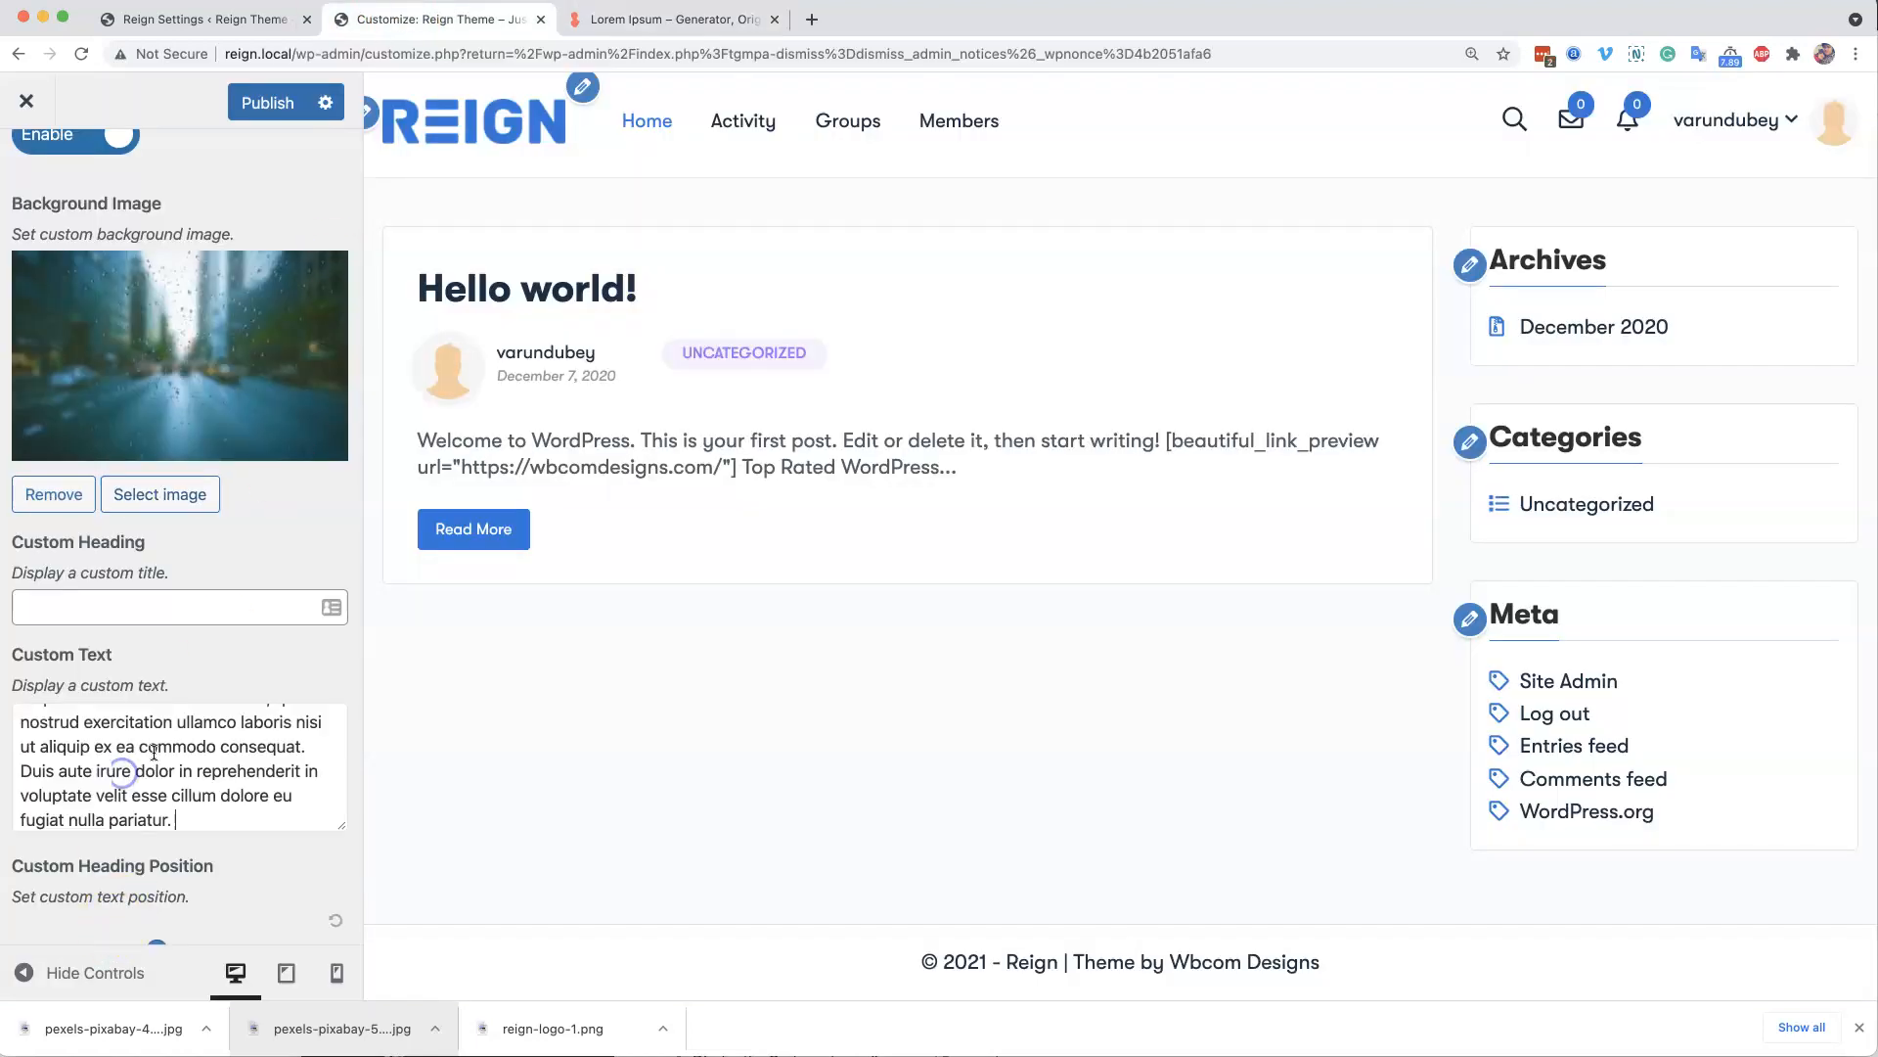
- Set the login screen's custom heading to "Duis aute irure dolor", taken from the custom text
{"action": "left_click_drag", "start_coordinate": [21, 770], "coordinate": [174, 774]}
{"action": "left_click", "coordinate": [92, 614]}
{"action": "type", "text": "Duis aute irure dolor"}
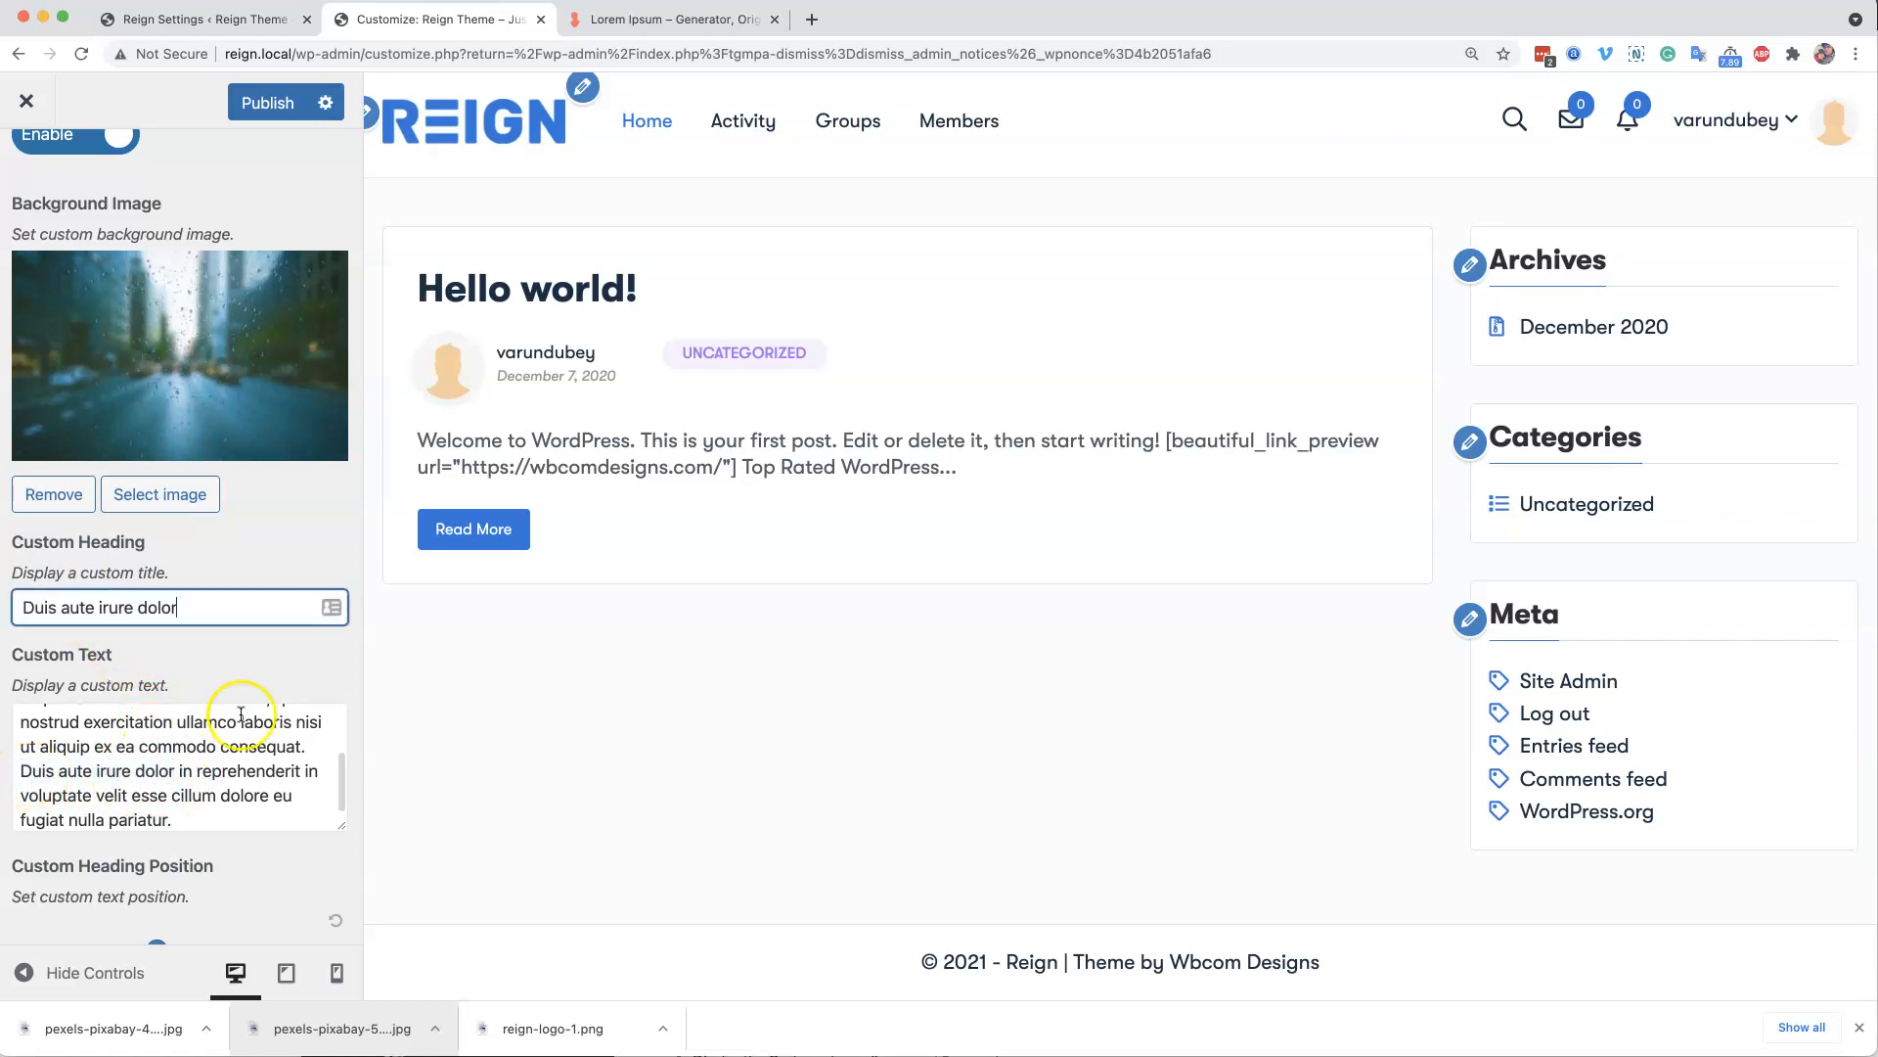
- Set the custom heading position to 48 and the overlay opacity to 50
{"action": "scroll", "coordinate": [245, 685], "scroll_direction": "down", "scroll_amount": 3}
{"action": "left_click", "coordinate": [176, 830]}
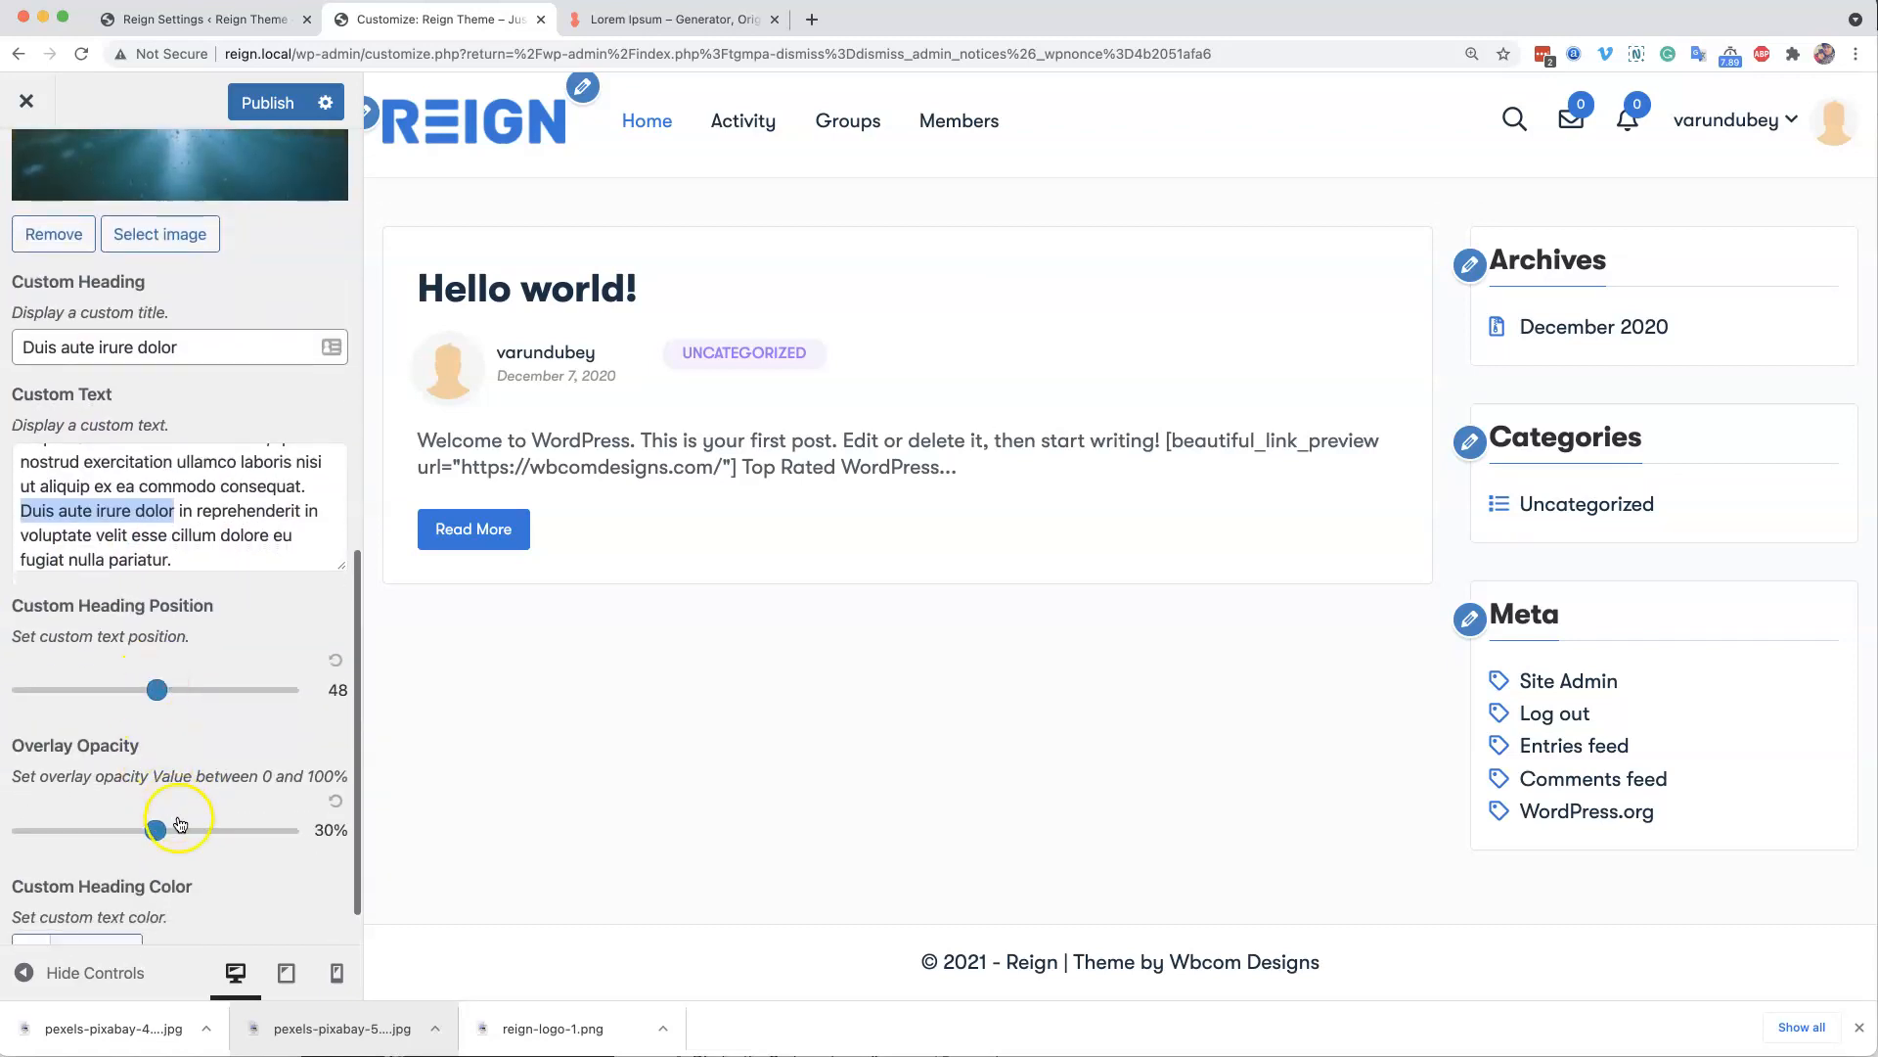
{"action": "scroll", "coordinate": [180, 773], "scroll_direction": "down", "scroll_amount": 1}
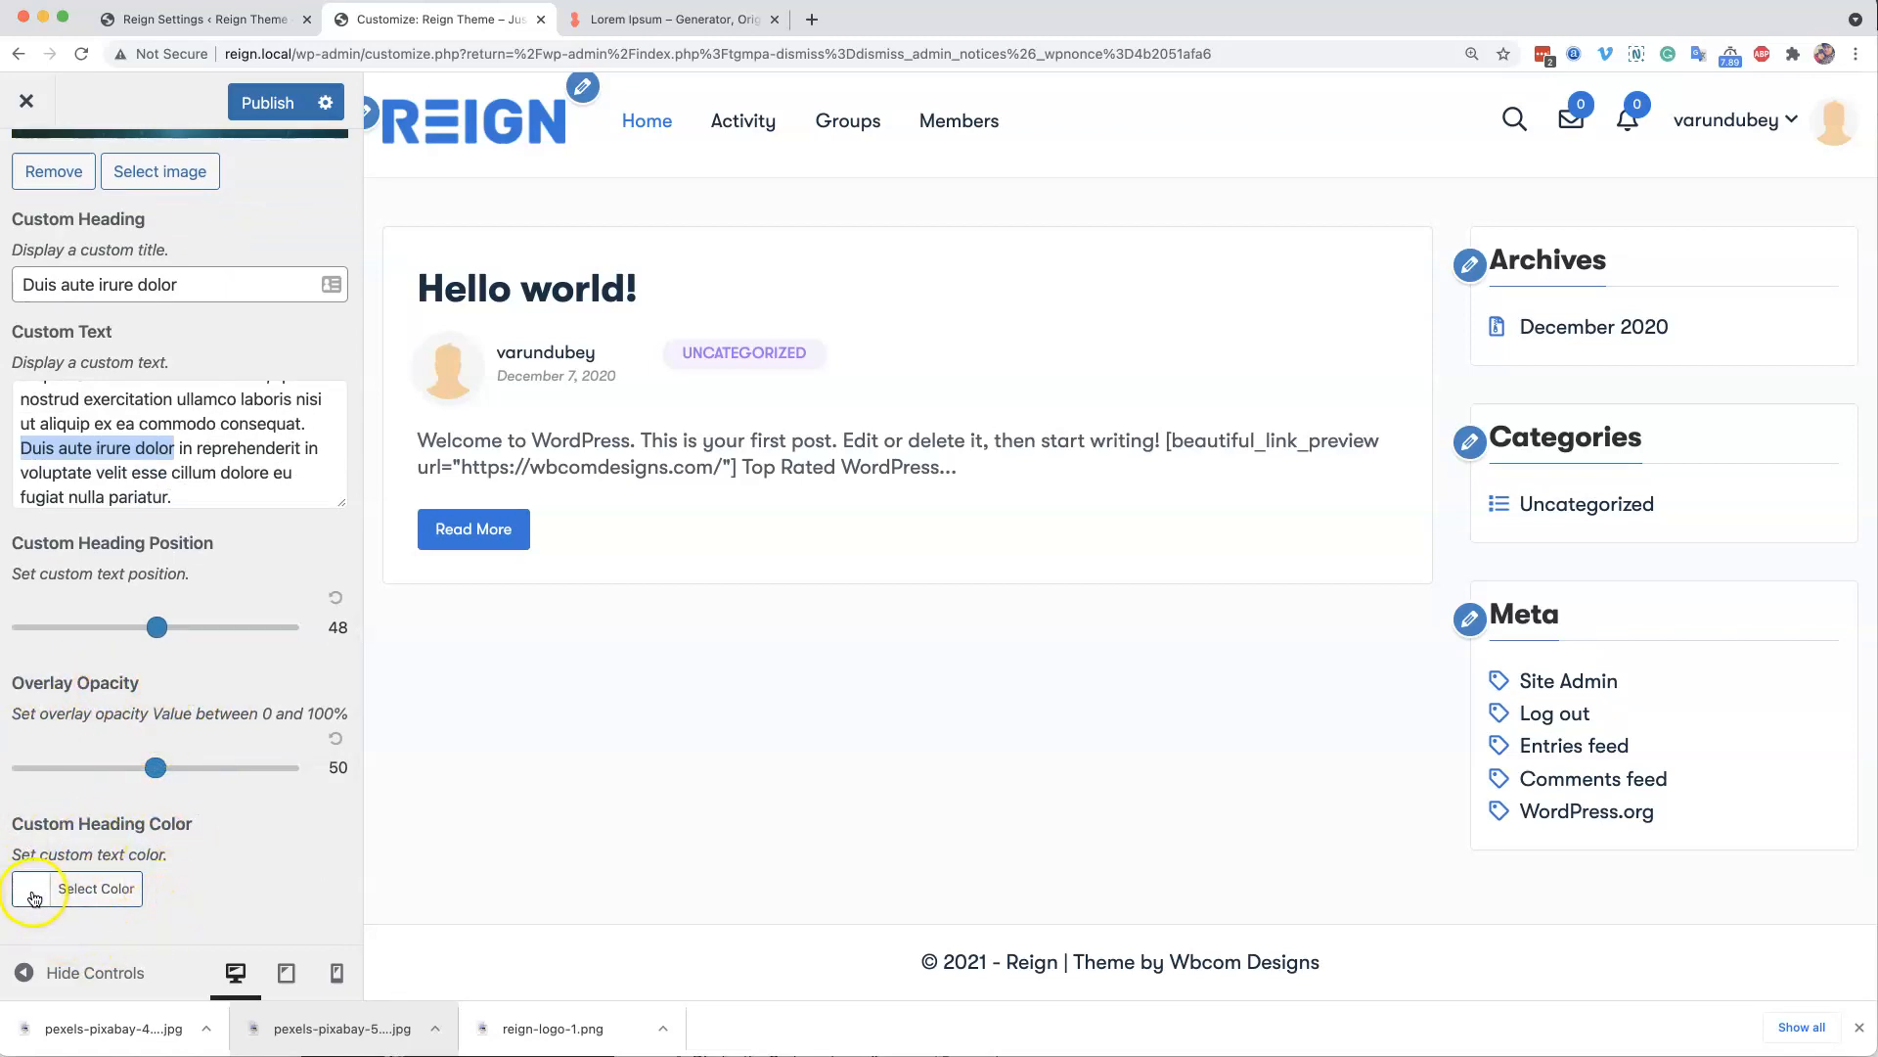
- Publish the login screen settings and close the customizer to return to the dashboard
{"action": "left_click", "coordinate": [197, 851]}
{"action": "left_click", "coordinate": [262, 105]}
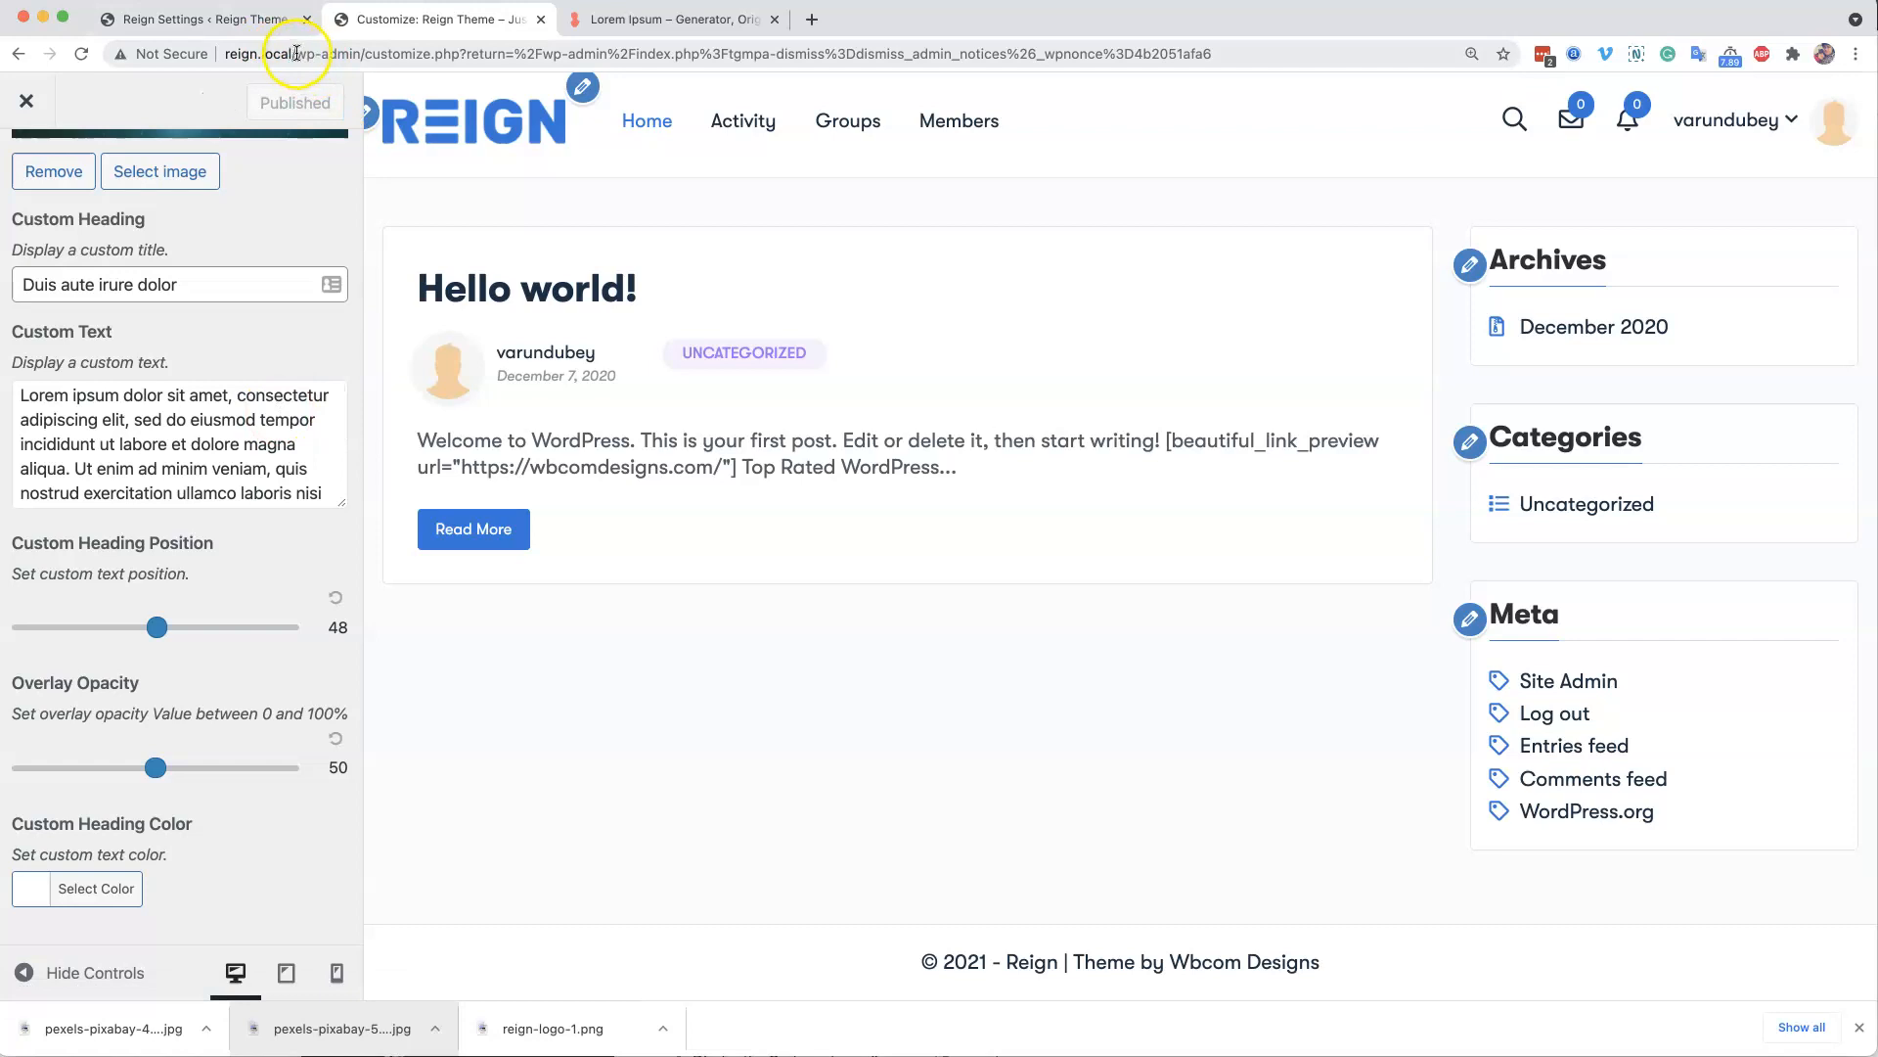
{"action": "scroll", "coordinate": [118, 137], "scroll_direction": "up", "scroll_amount": 3}
{"action": "left_click", "coordinate": [28, 102]}
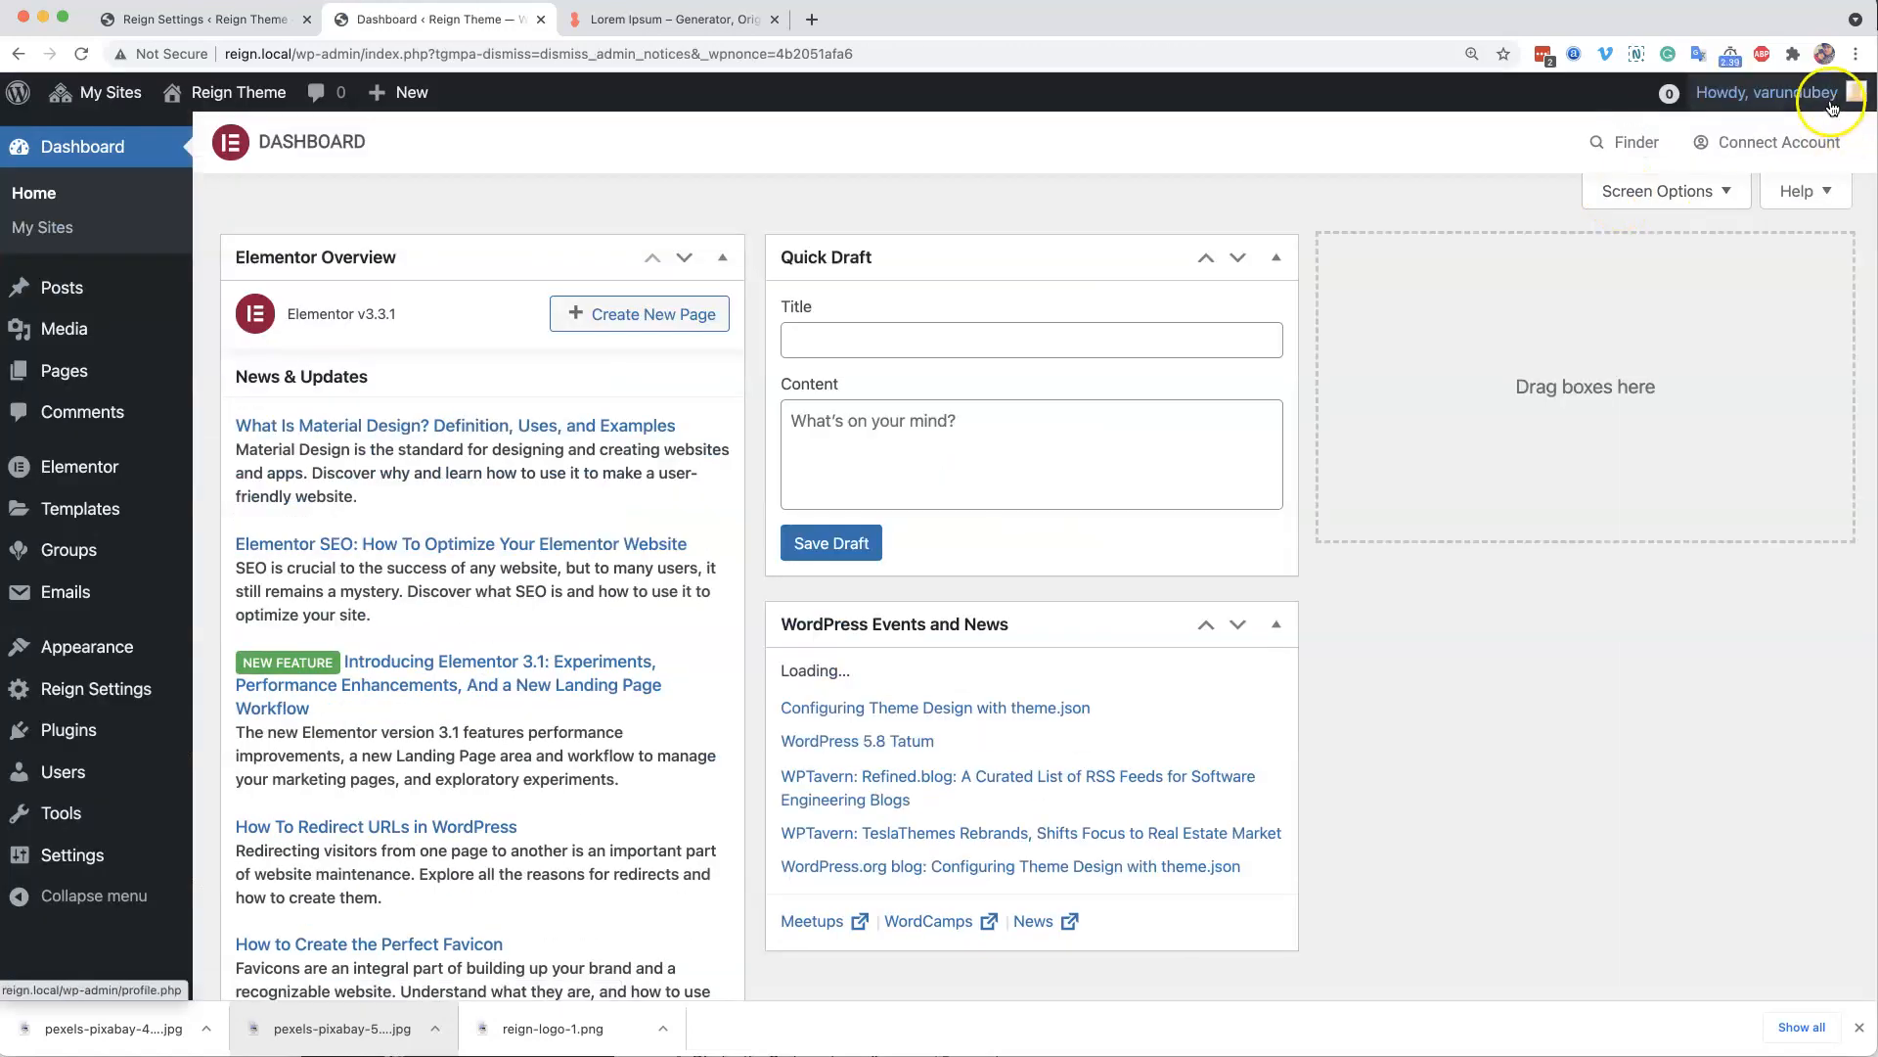
- Log out to view the custom login page, and log back in with the username and account password
{"action": "mouse_move", "coordinate": [1819, 92]}
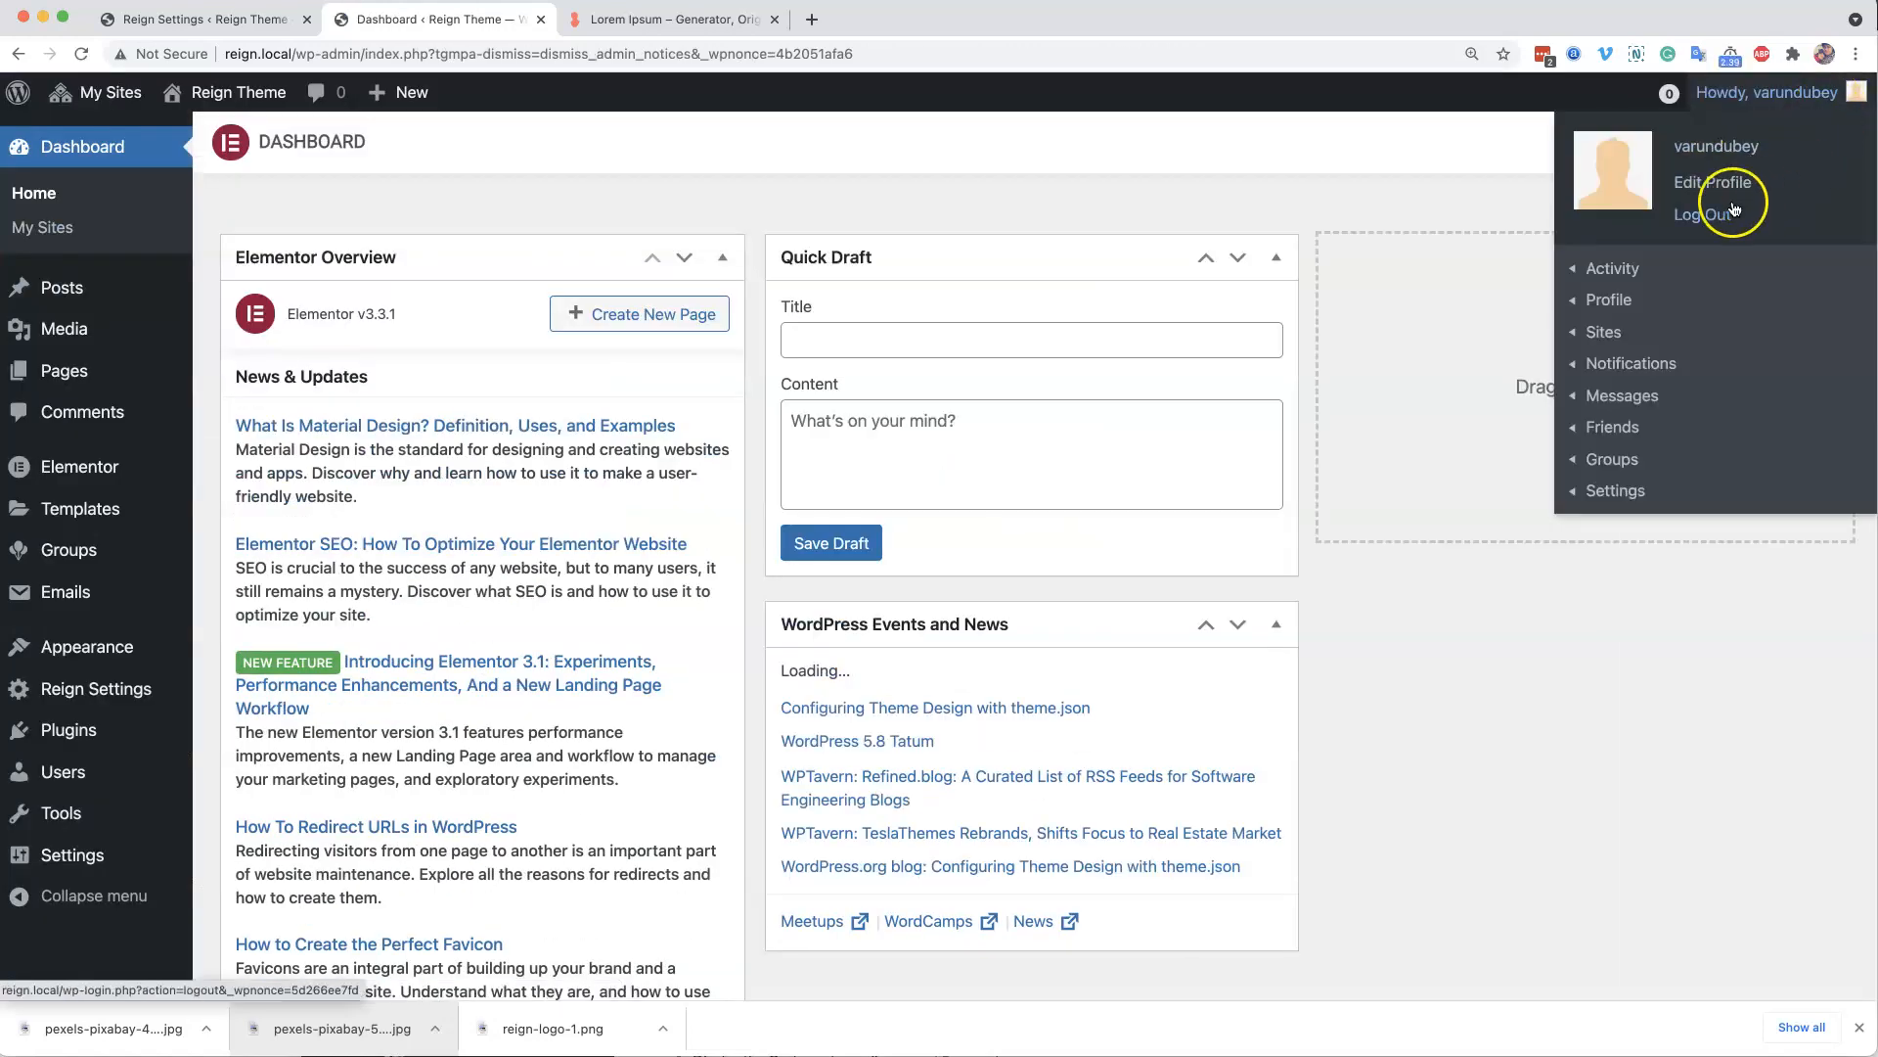
{"action": "left_click", "coordinate": [1731, 212]}
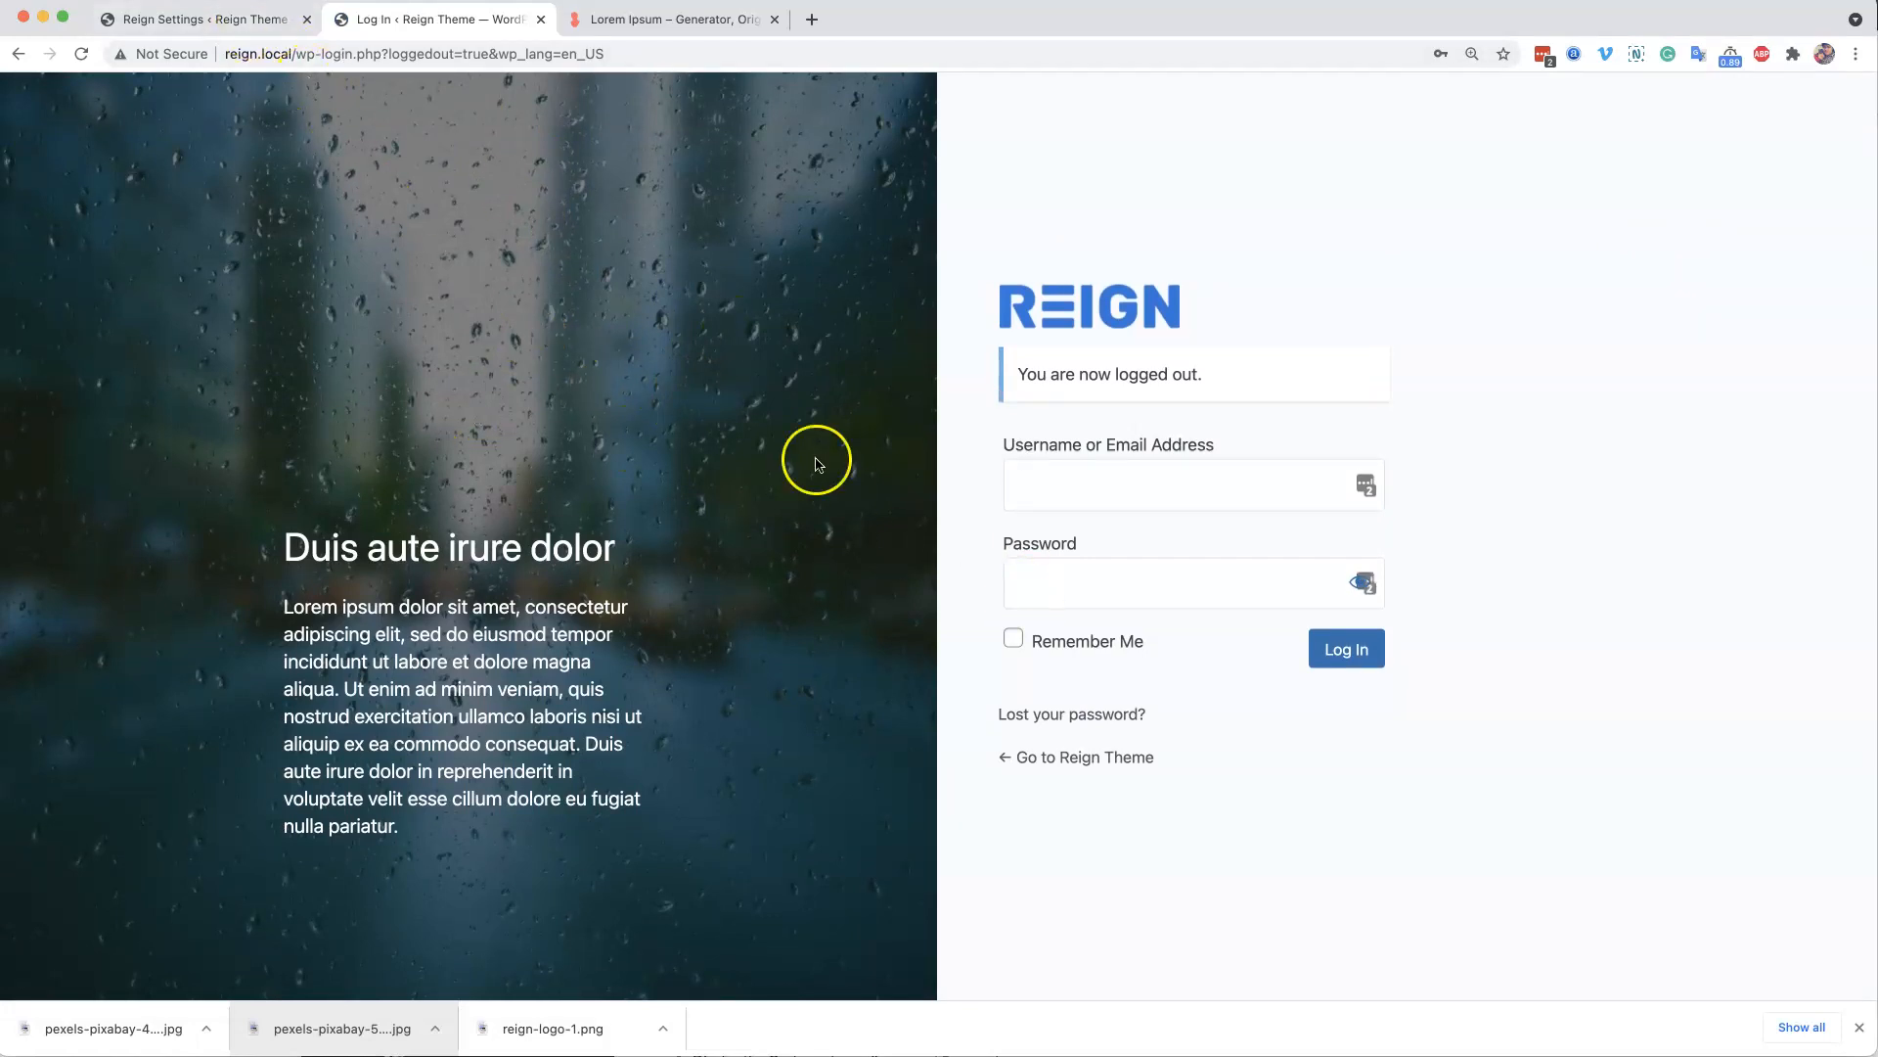
{"action": "left_click", "coordinate": [1054, 480]}
{"action": "left_click", "coordinate": [1060, 544]}
{"action": "left_click", "coordinate": [1341, 647]}
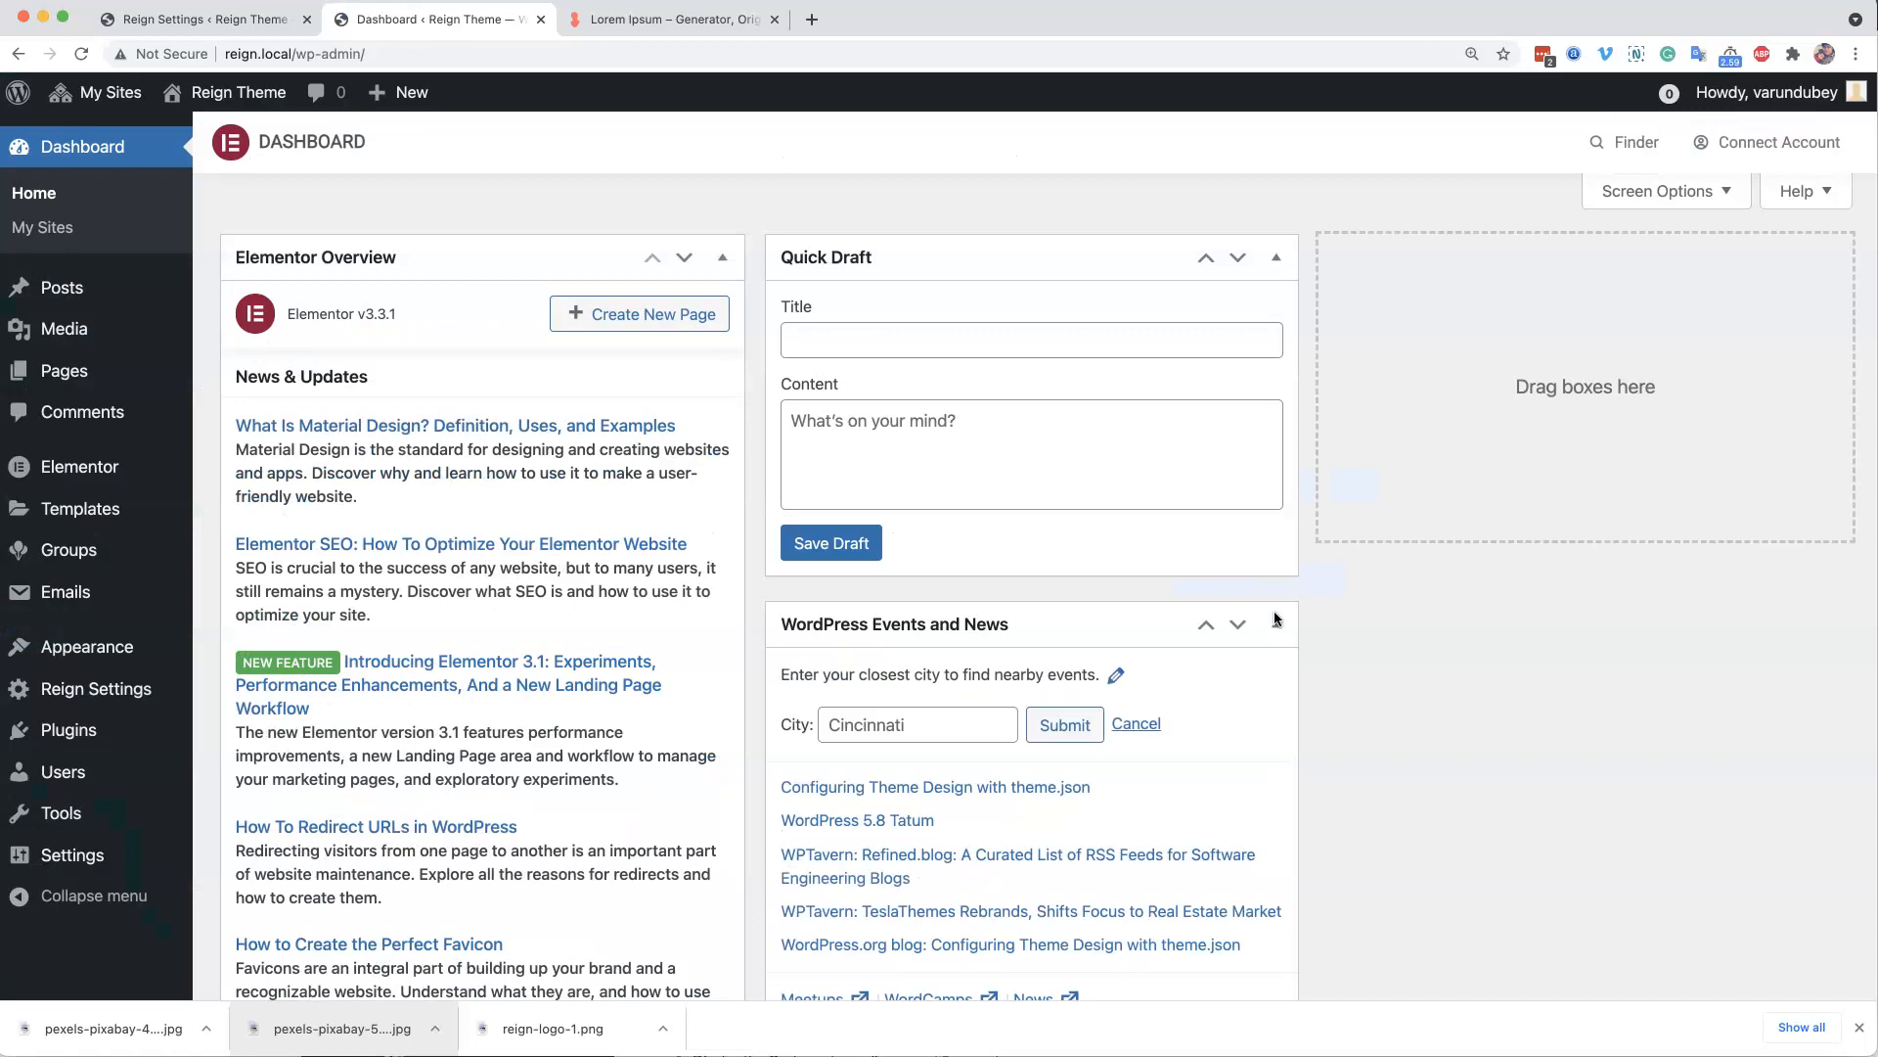
- Create a new page titled "Login"
{"action": "mouse_move", "coordinate": [58, 369]}
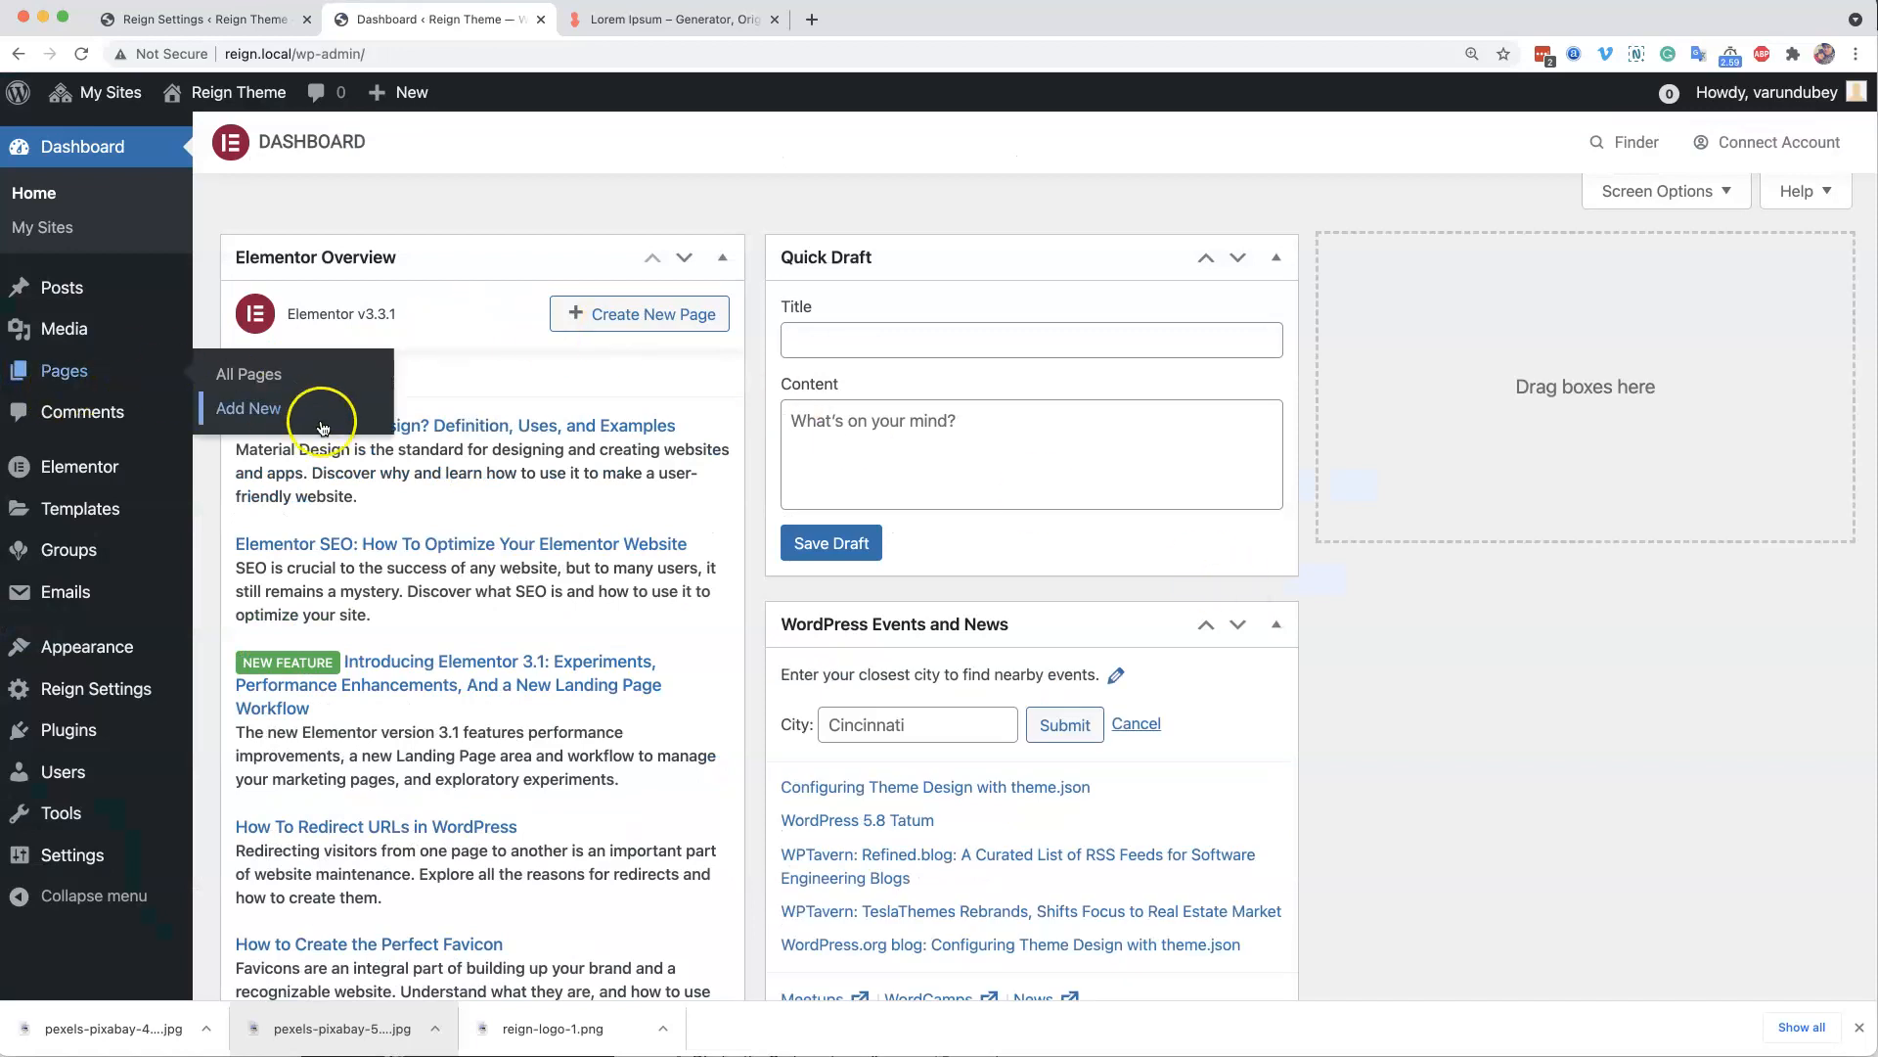
{"action": "left_click", "coordinate": [291, 415]}
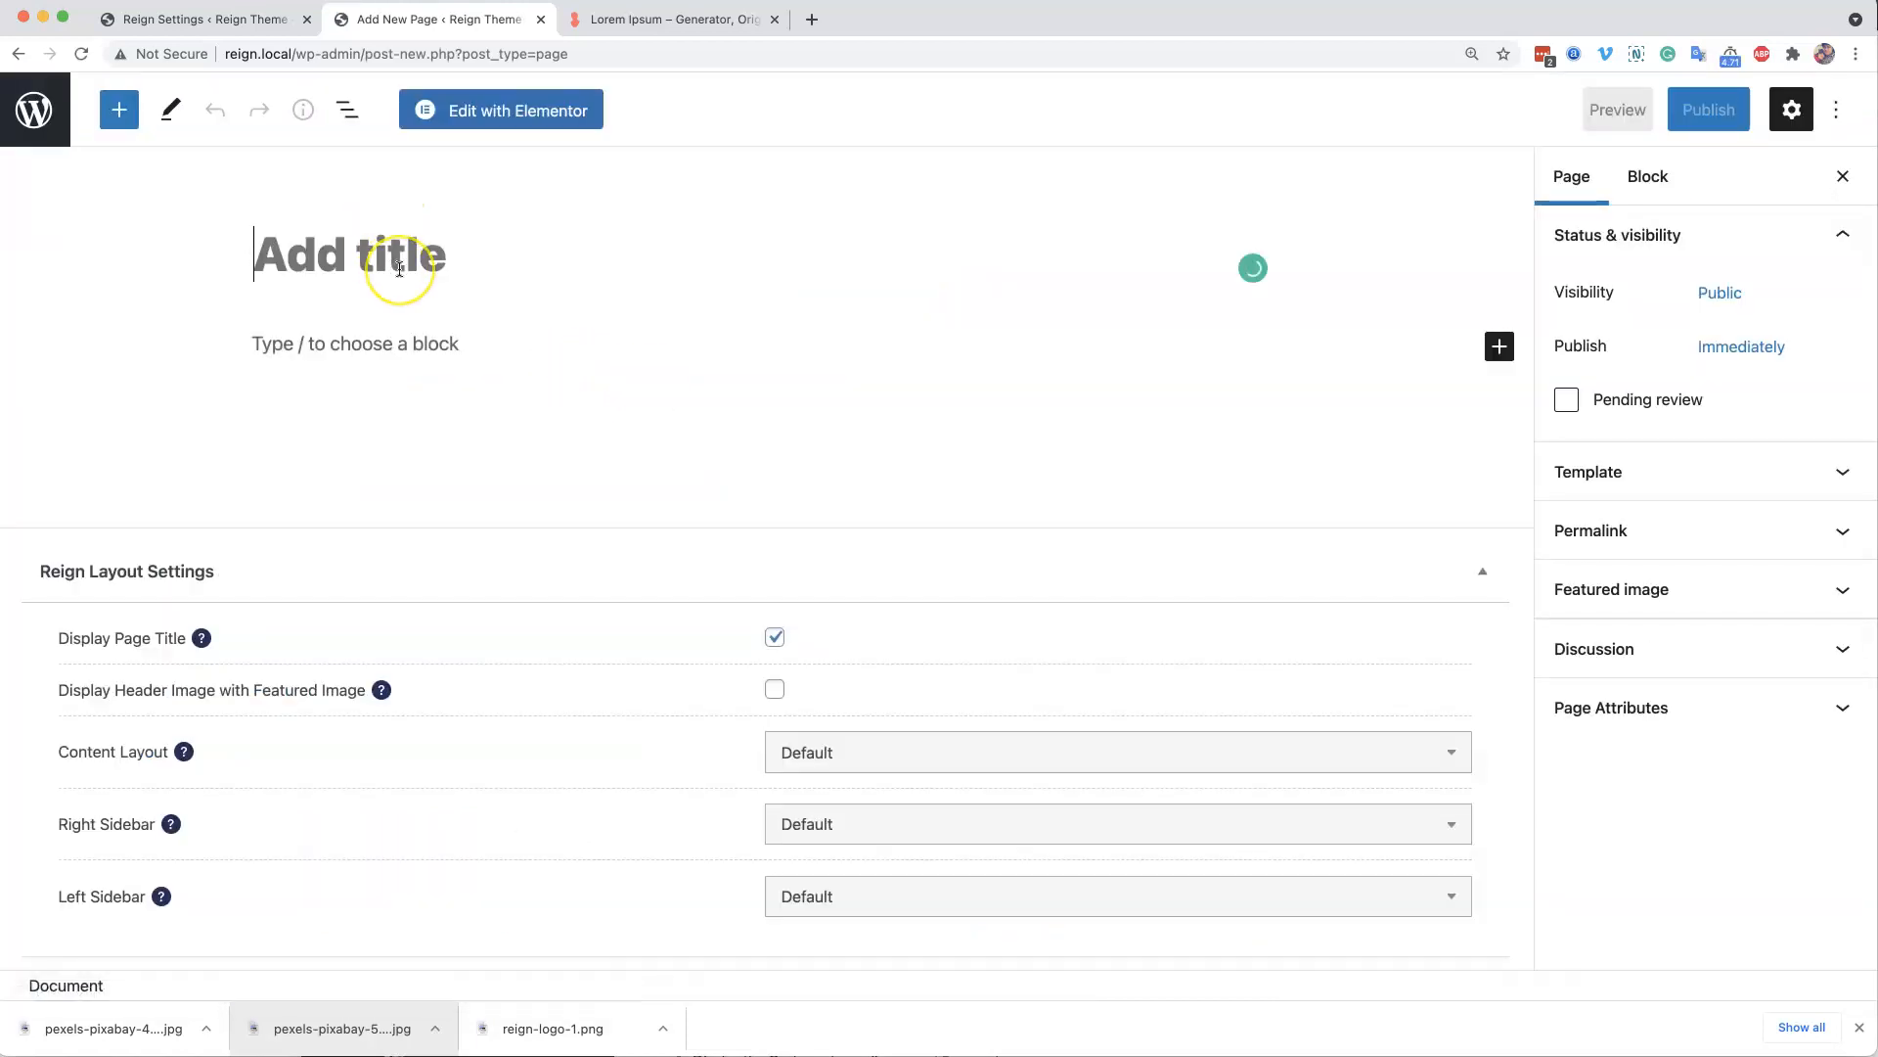
{"action": "type", "text": "Login"}
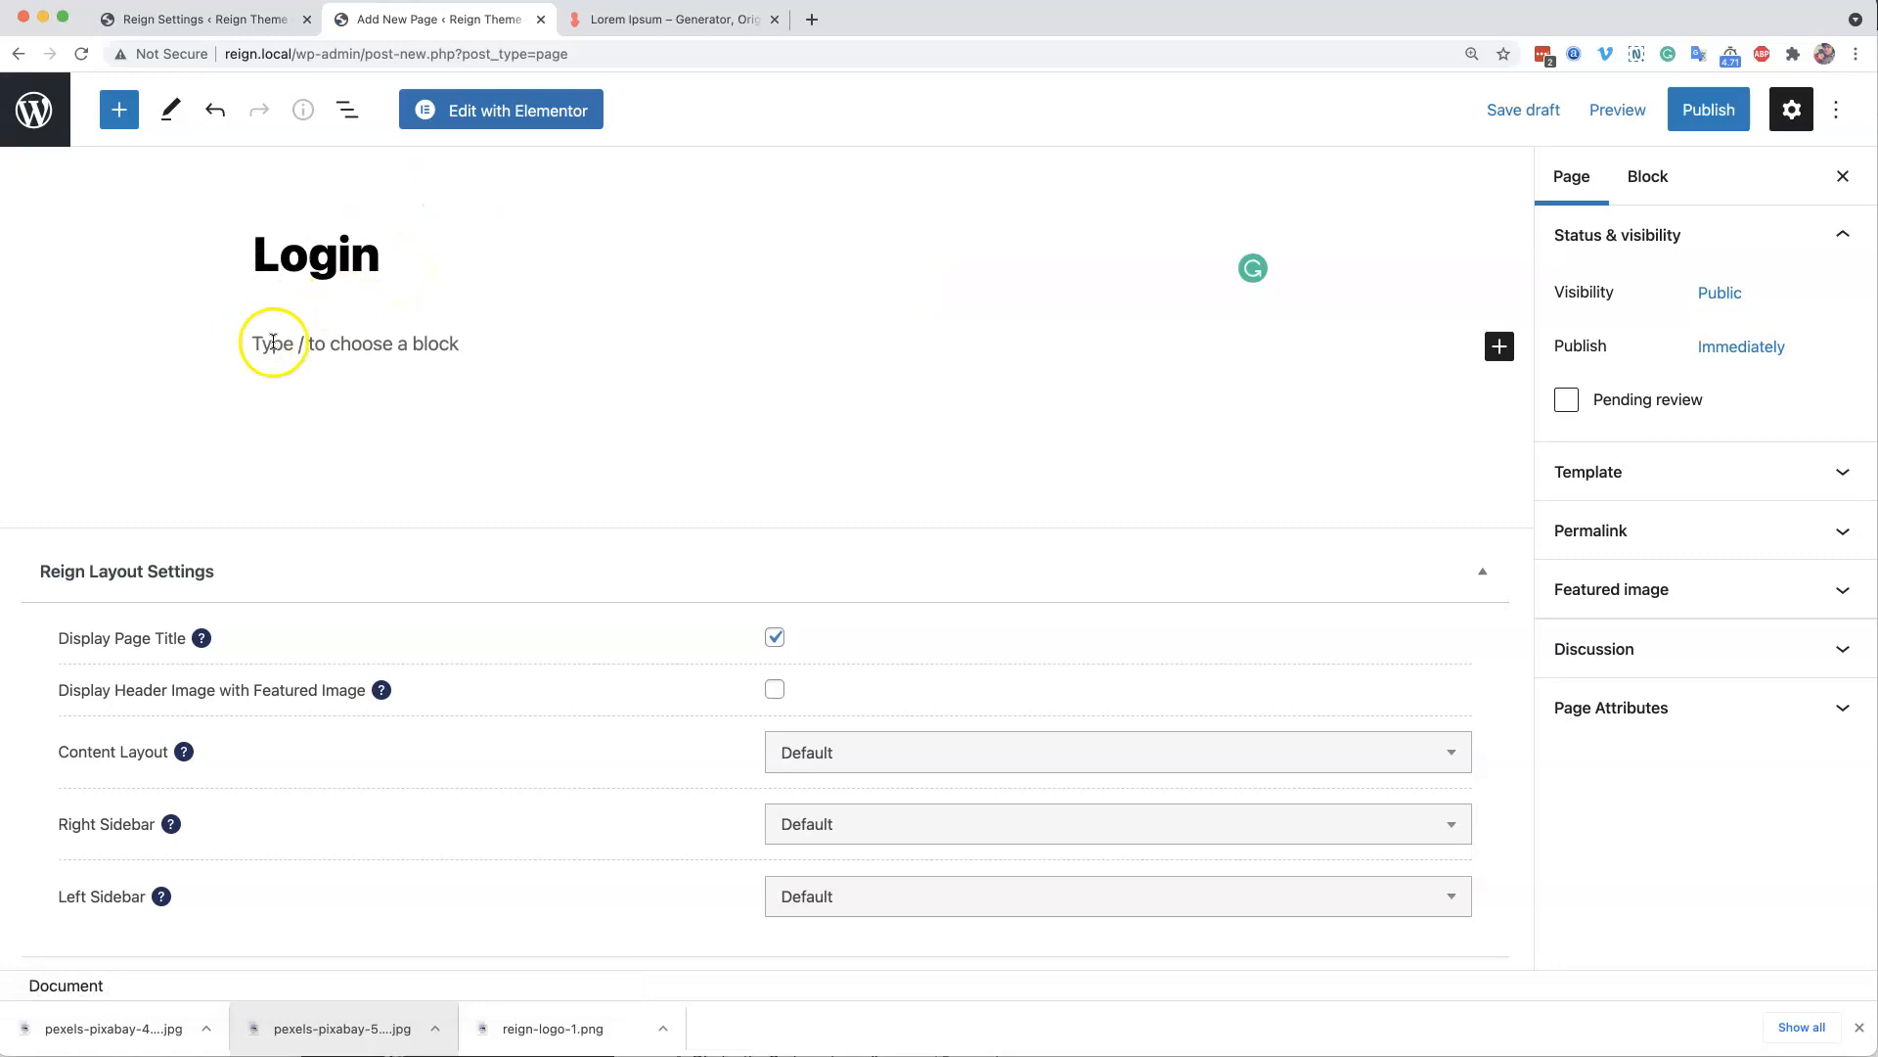
{"action": "left_click", "coordinate": [357, 348]}
{"action": "type", "text": "Duis aute irure dolor"}
{"action": "left_click_drag", "start_coordinate": [434, 350], "coordinate": [226, 345]}
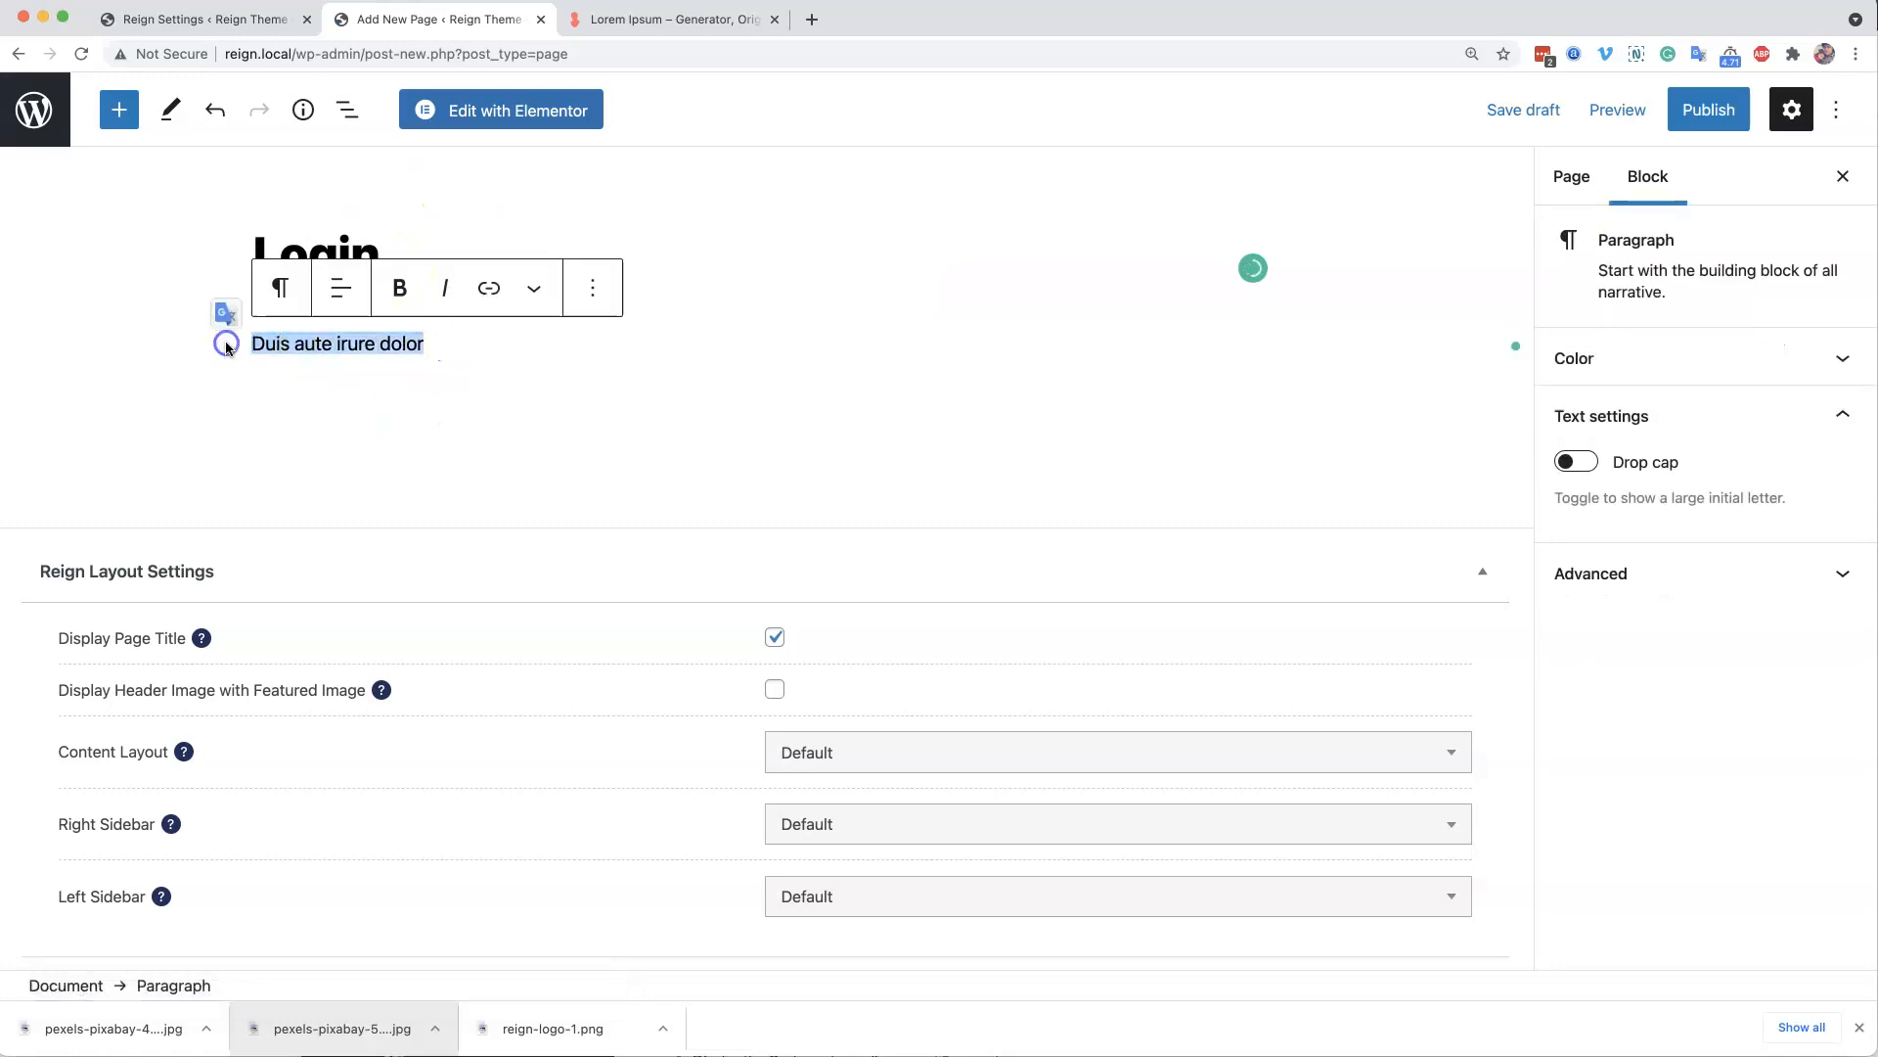
{"action": "key", "text": "BackSpace"}
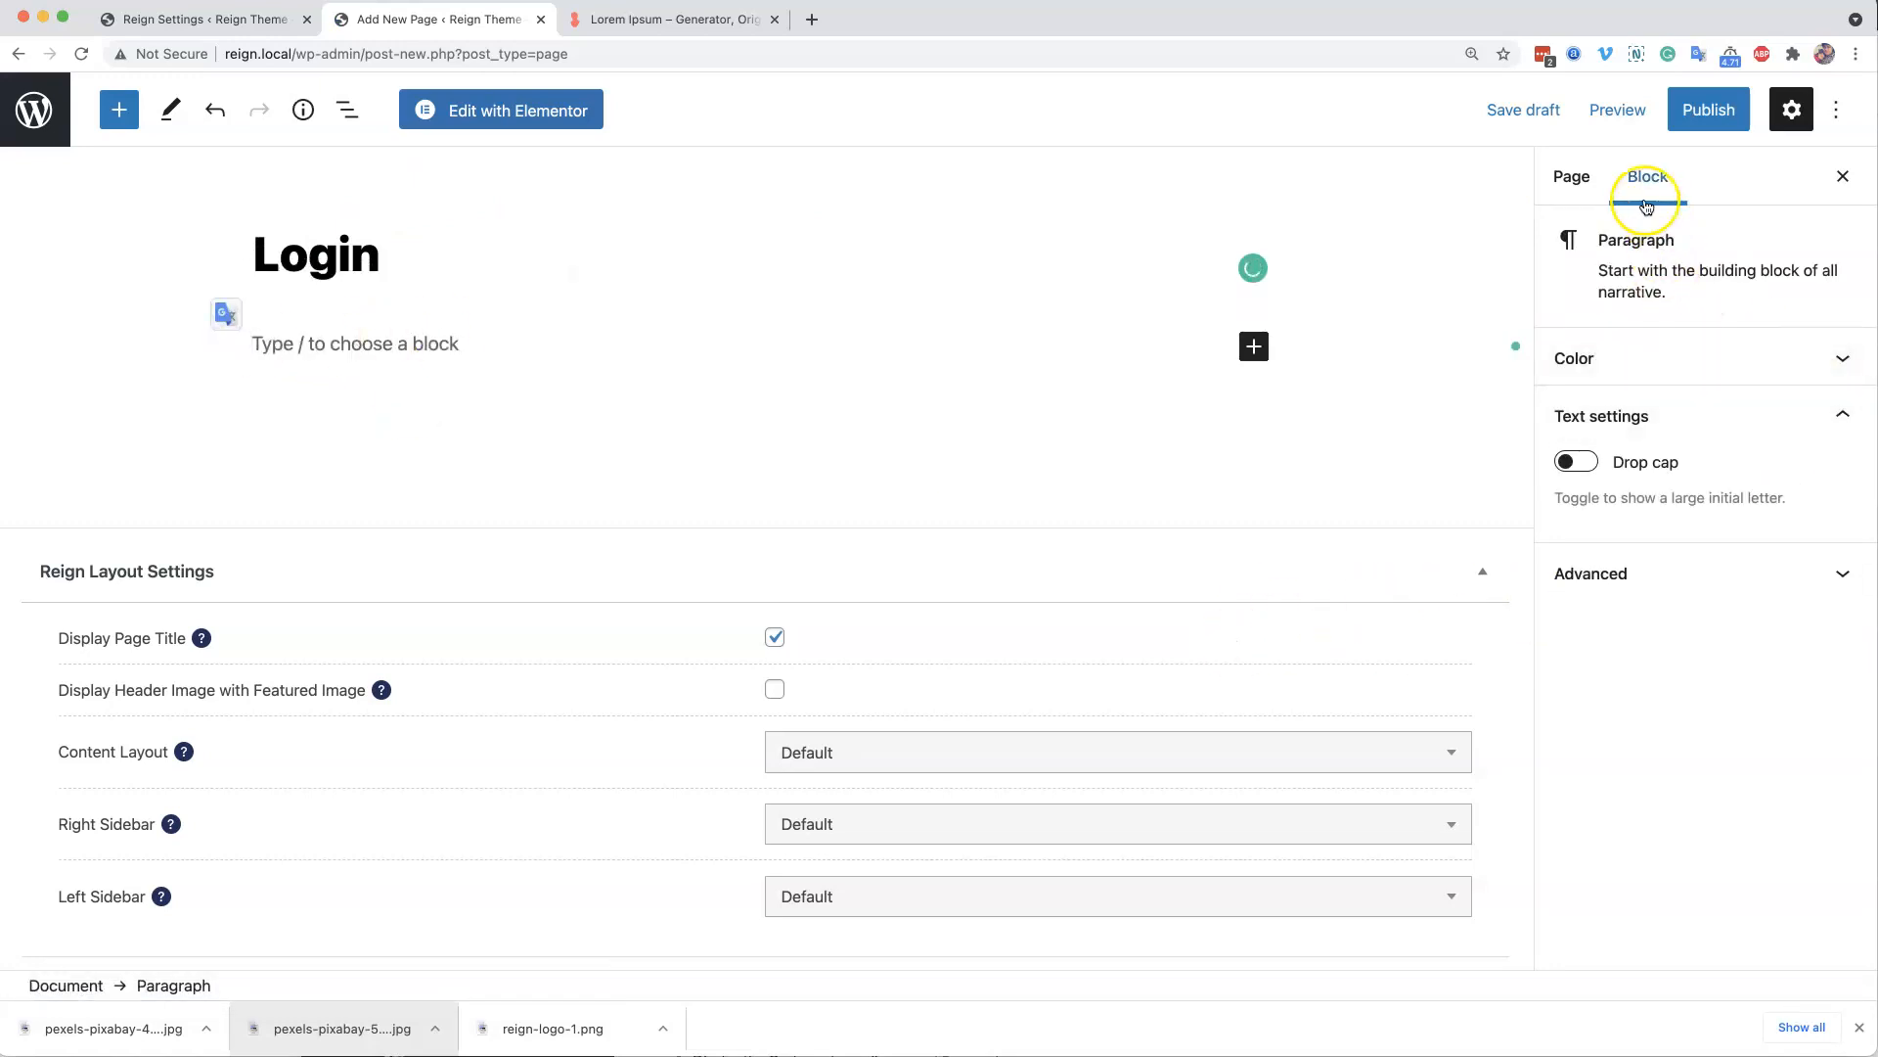
- Check the Login page's Page Attributes, including the available parent pages
{"action": "left_click", "coordinate": [1578, 177]}
{"action": "left_click", "coordinate": [1660, 708]}
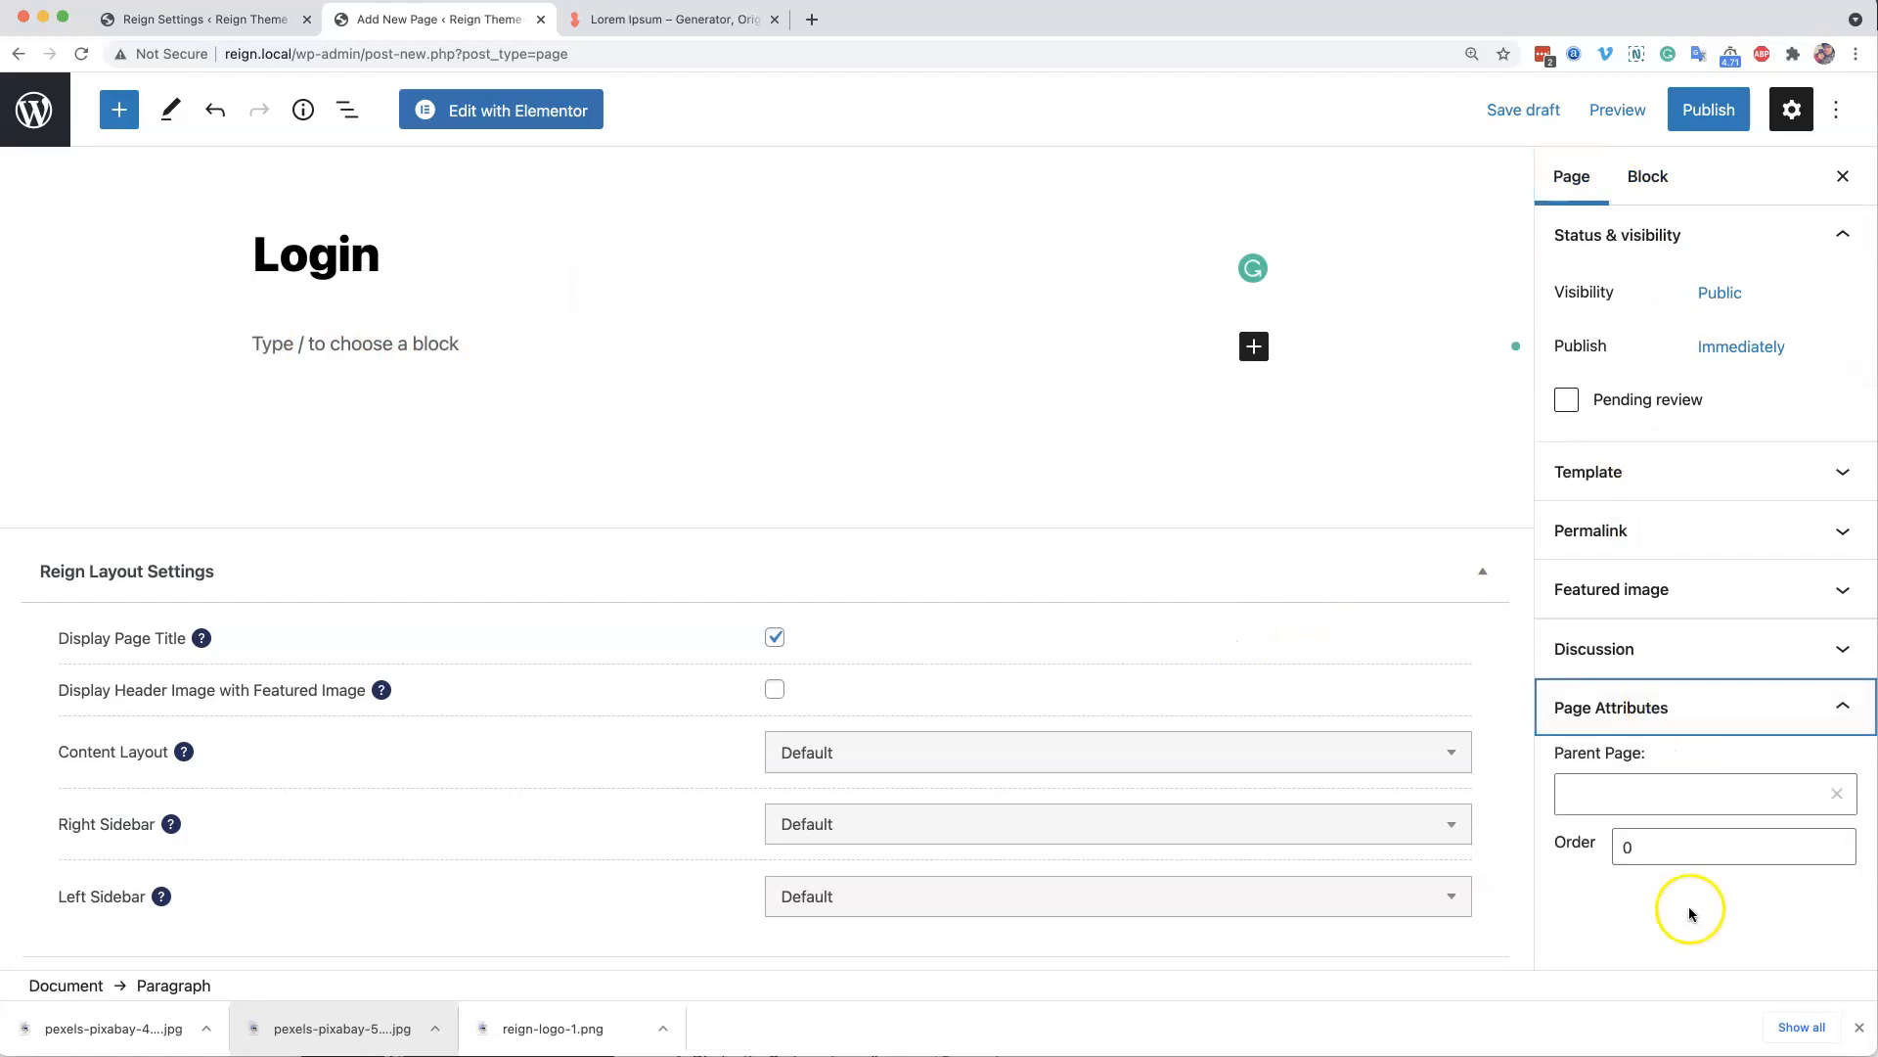
{"action": "left_click", "coordinate": [1768, 798]}
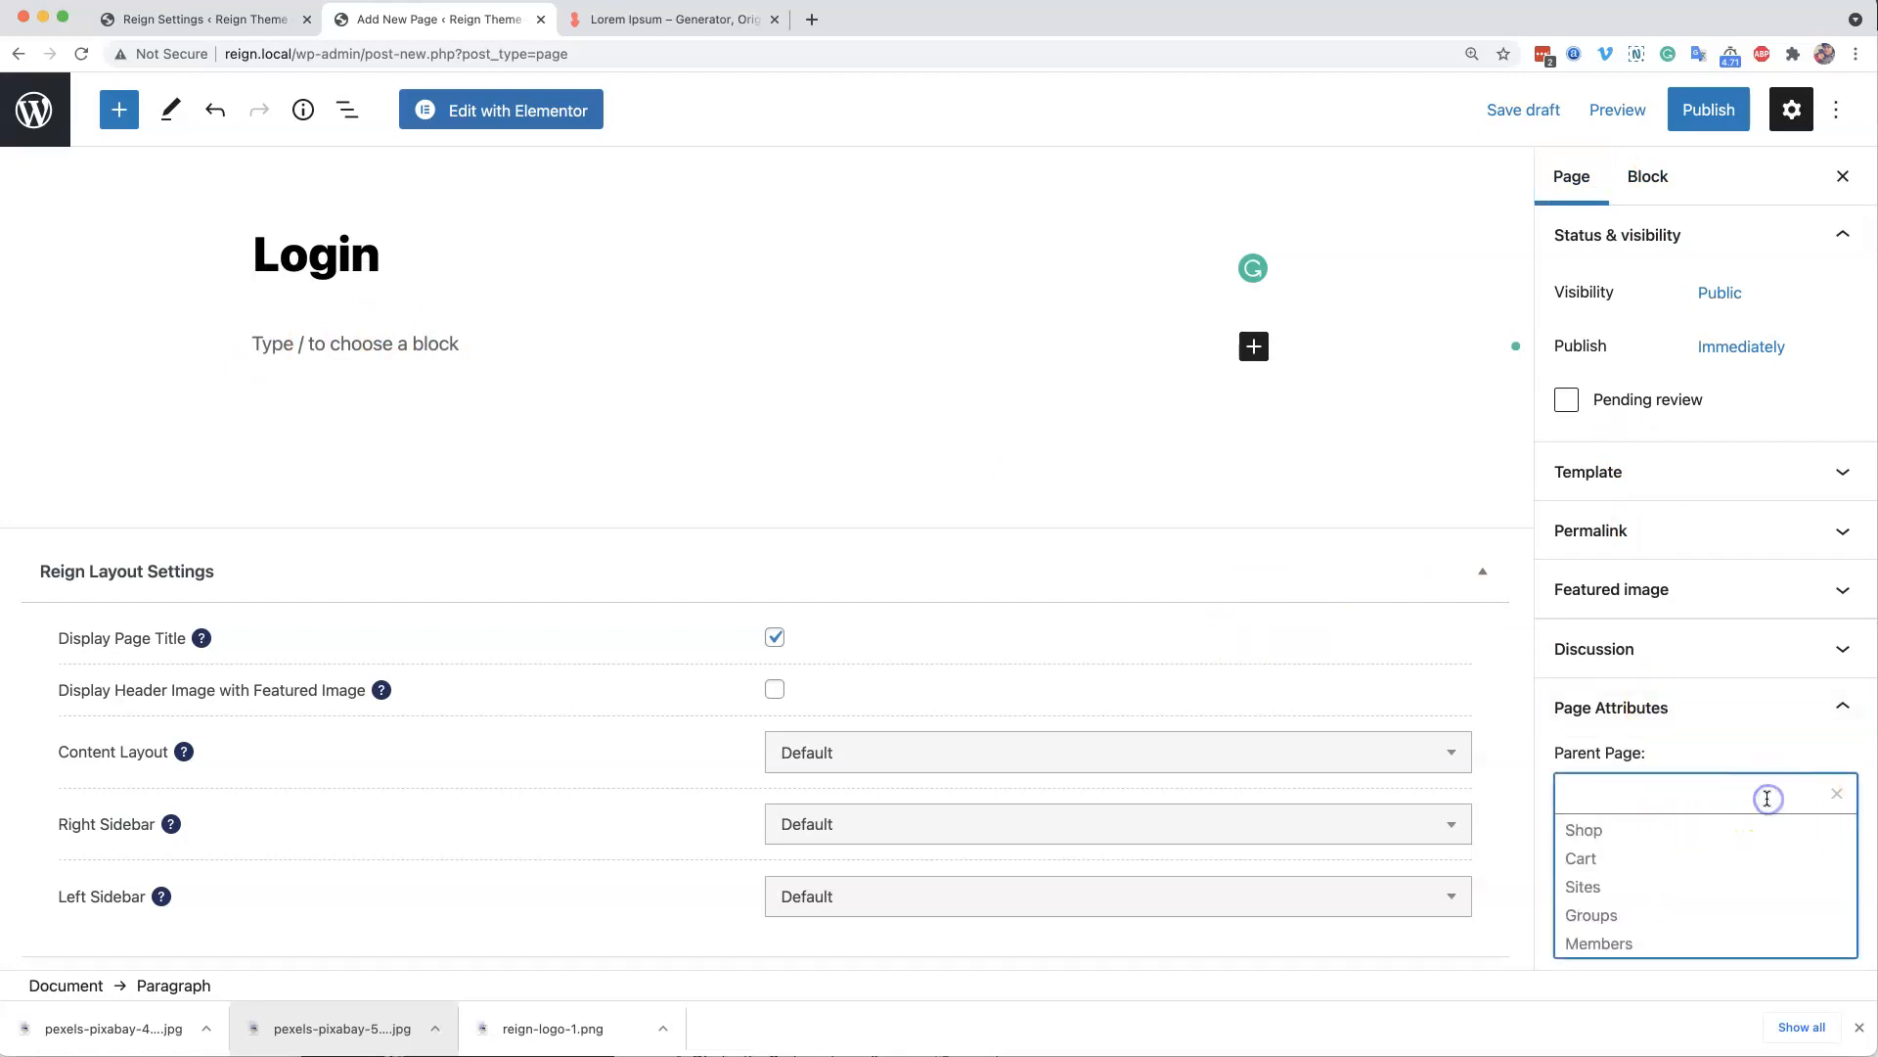
{"action": "left_click", "coordinate": [1656, 706]}
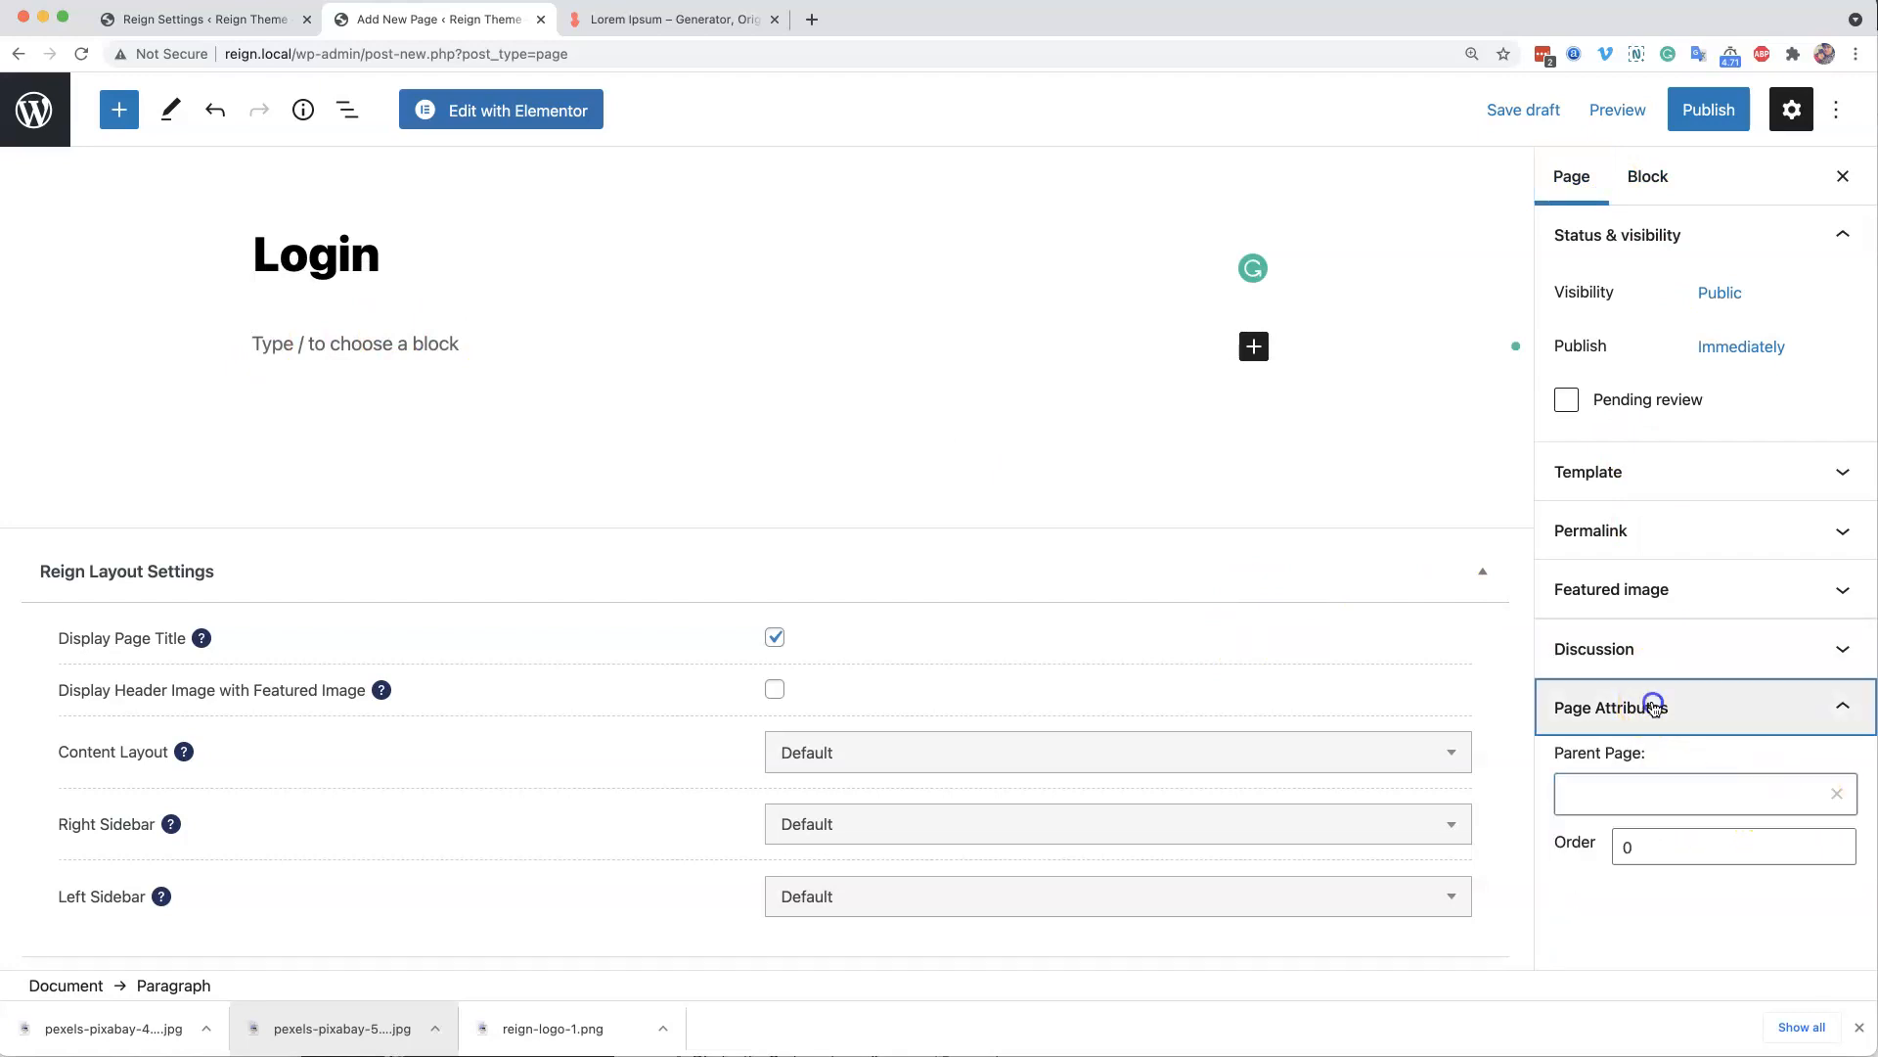
- Open the Login page in the Elementor editor and show its page settings
{"action": "left_click", "coordinate": [507, 108]}
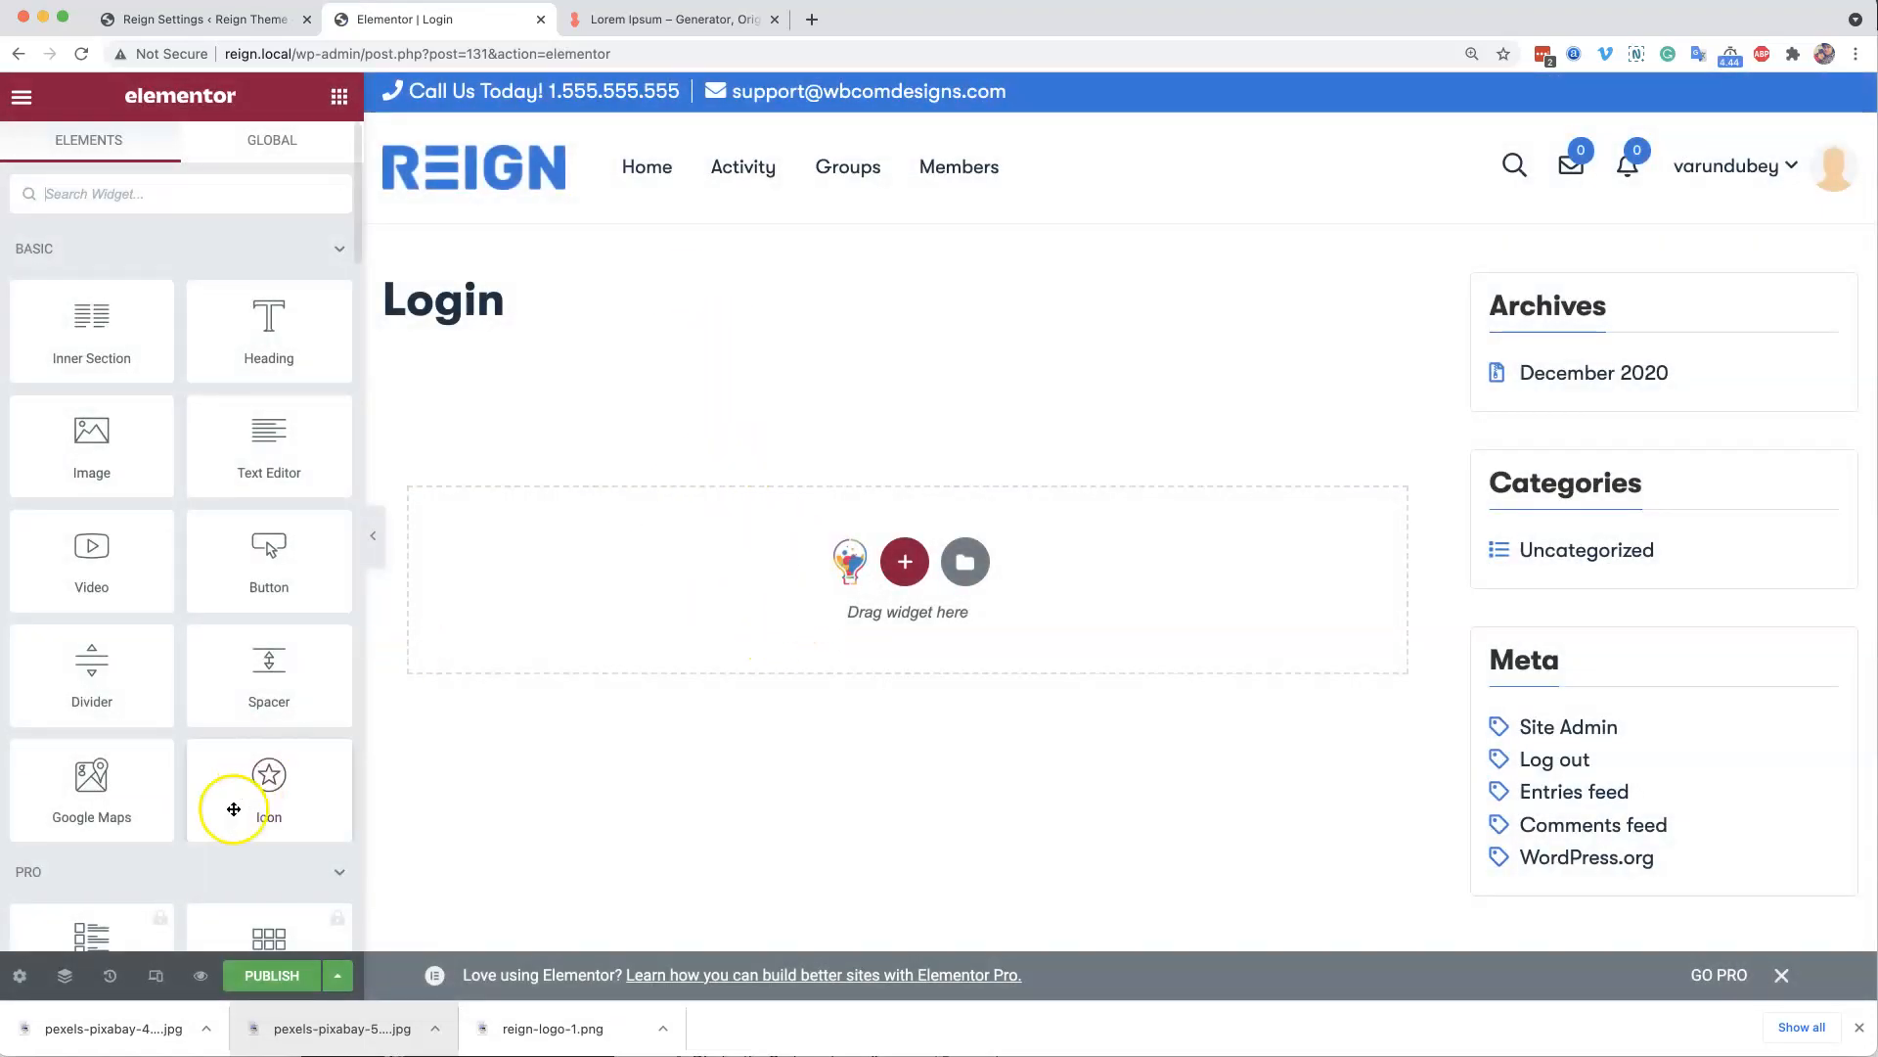
{"action": "left_click", "coordinate": [21, 978]}
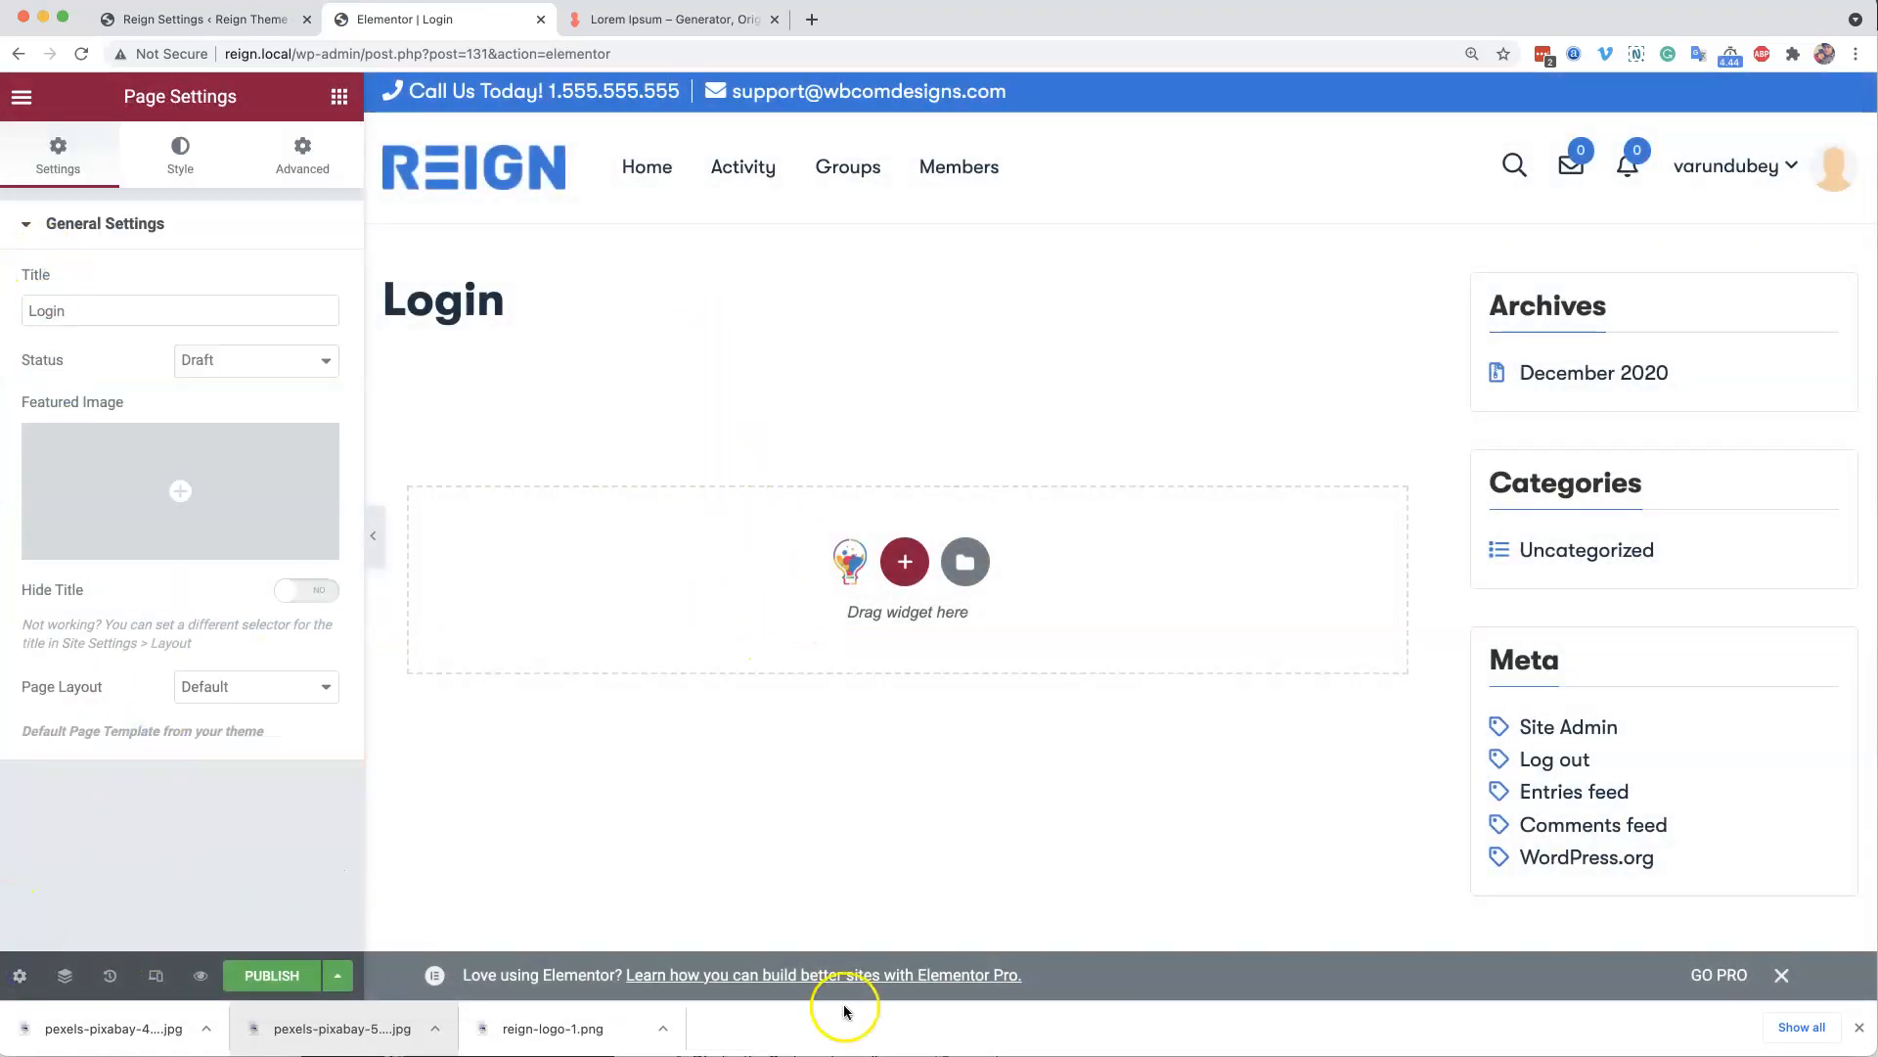
{"action": "left_click", "coordinate": [1860, 1030]}
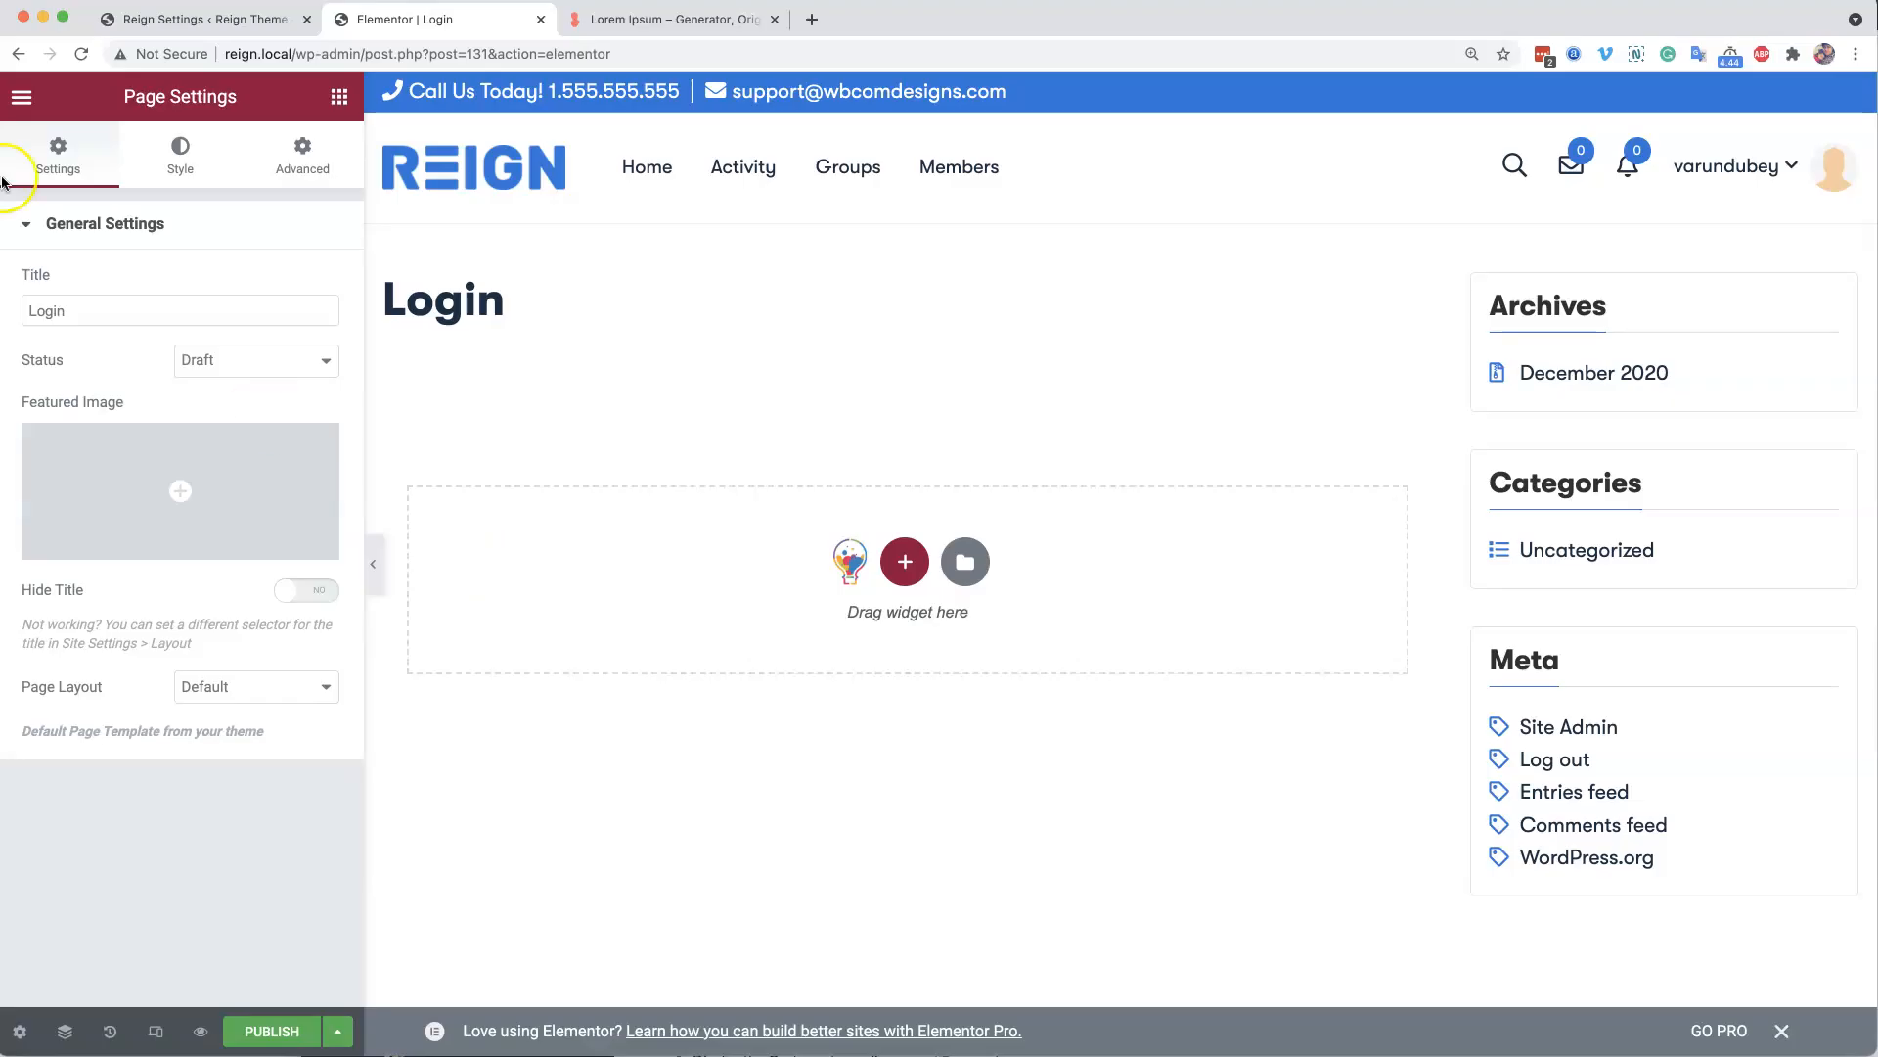
{"action": "left_click", "coordinate": [21, 96]}
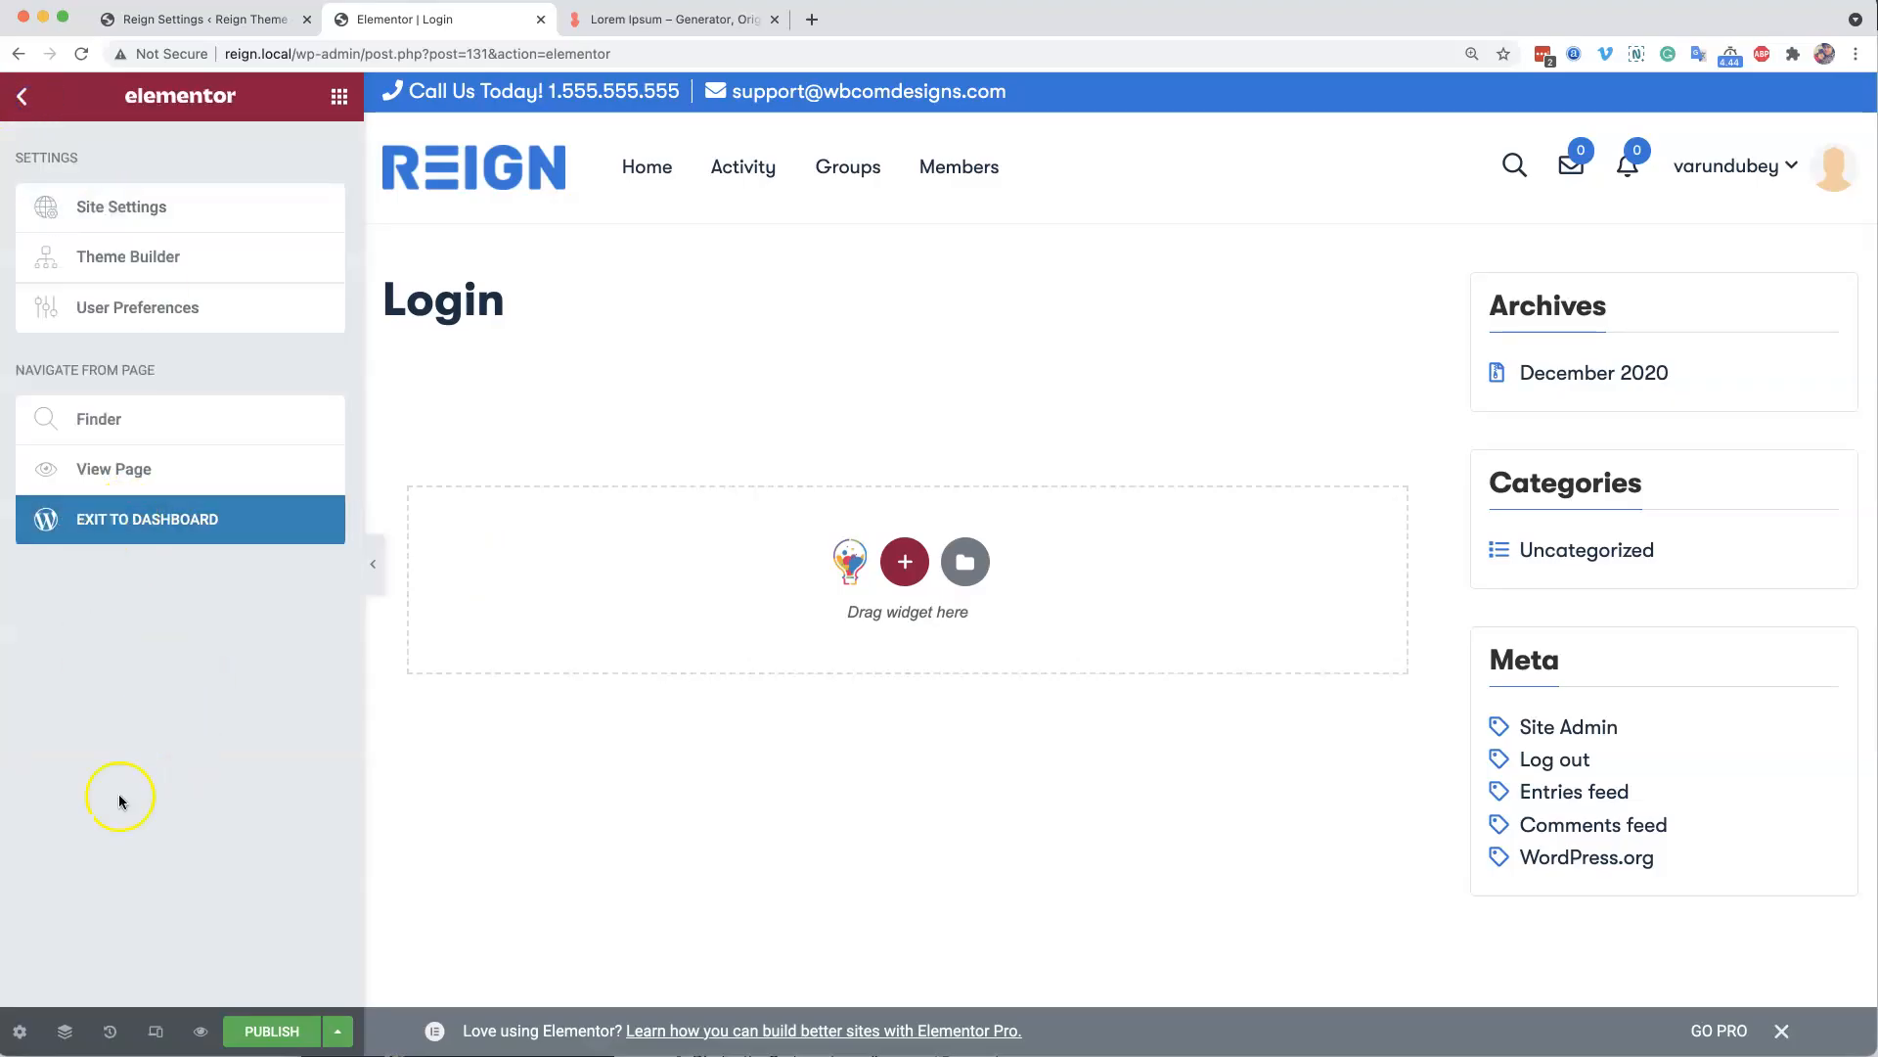
{"action": "left_click", "coordinate": [20, 1031]}
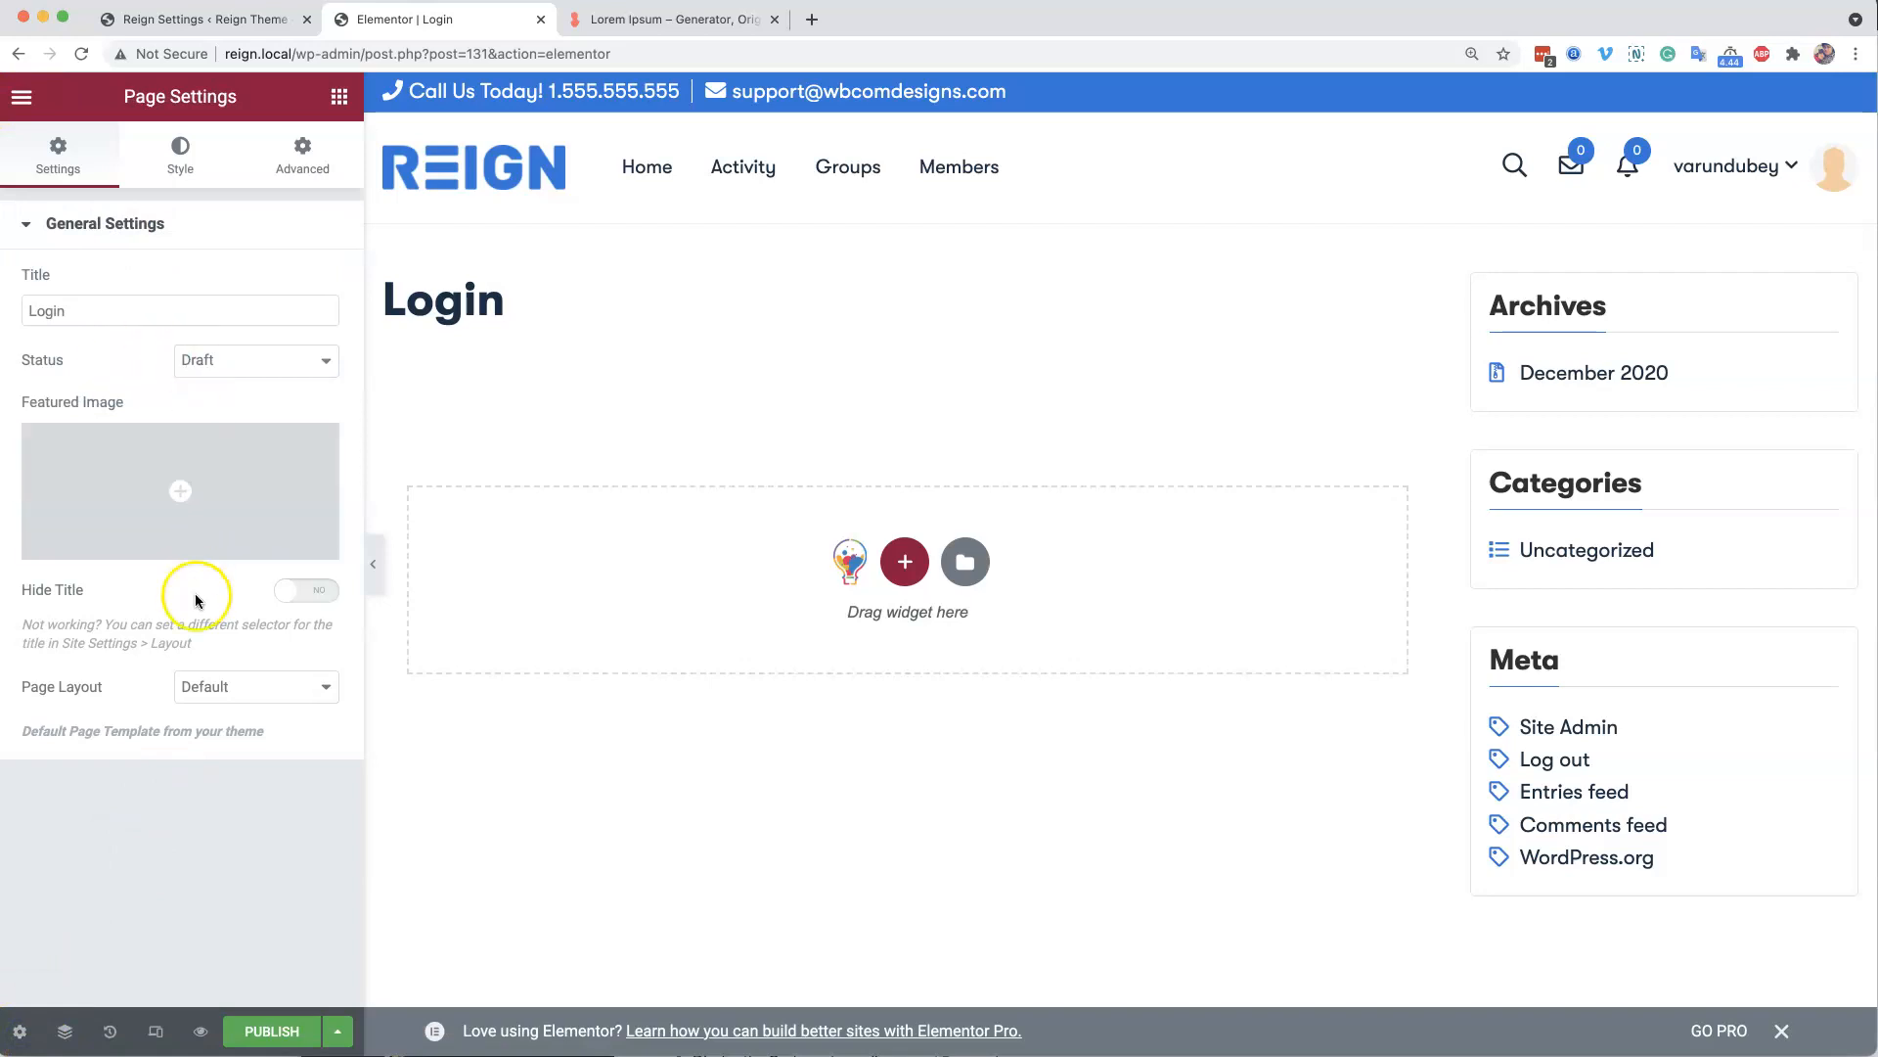
- Hide the page title, set the page layout to Elementor Full Width, and publish the Login page
{"action": "left_click", "coordinate": [320, 593]}
{"action": "left_click", "coordinate": [285, 685]}
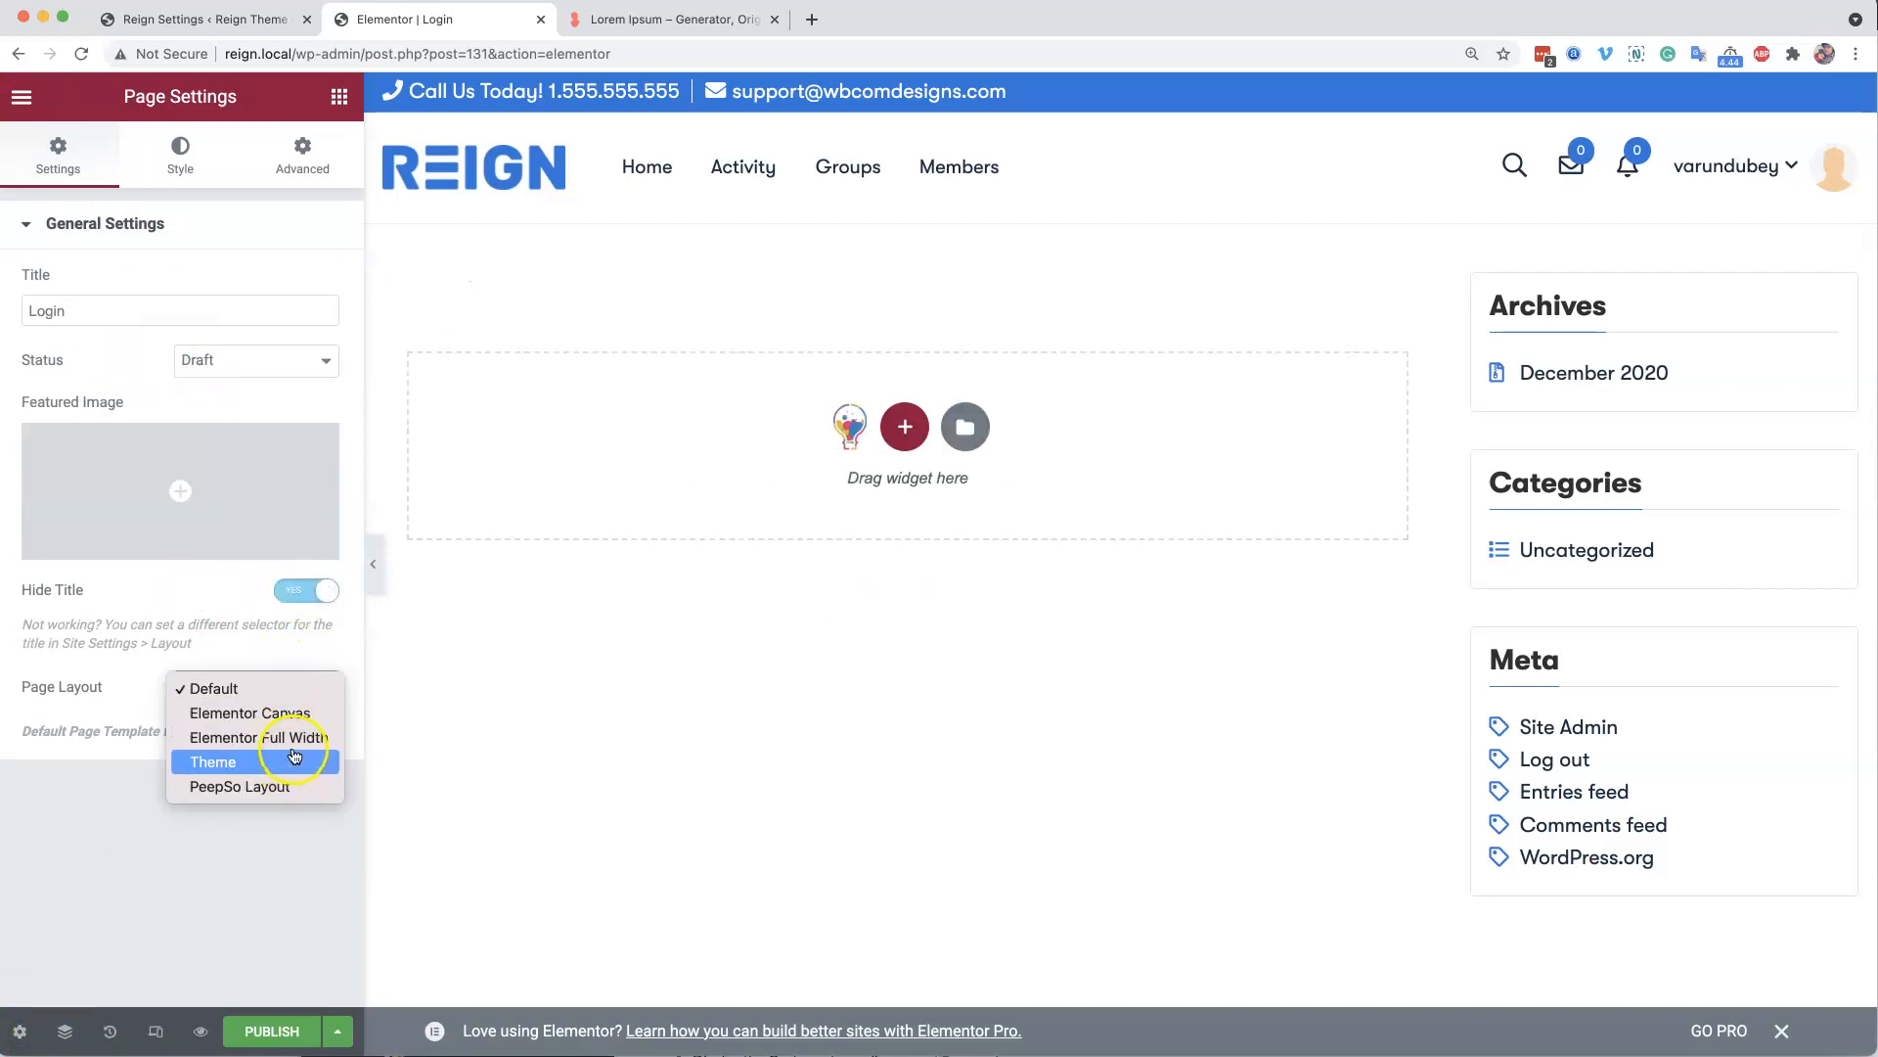
{"action": "left_click", "coordinate": [294, 746]}
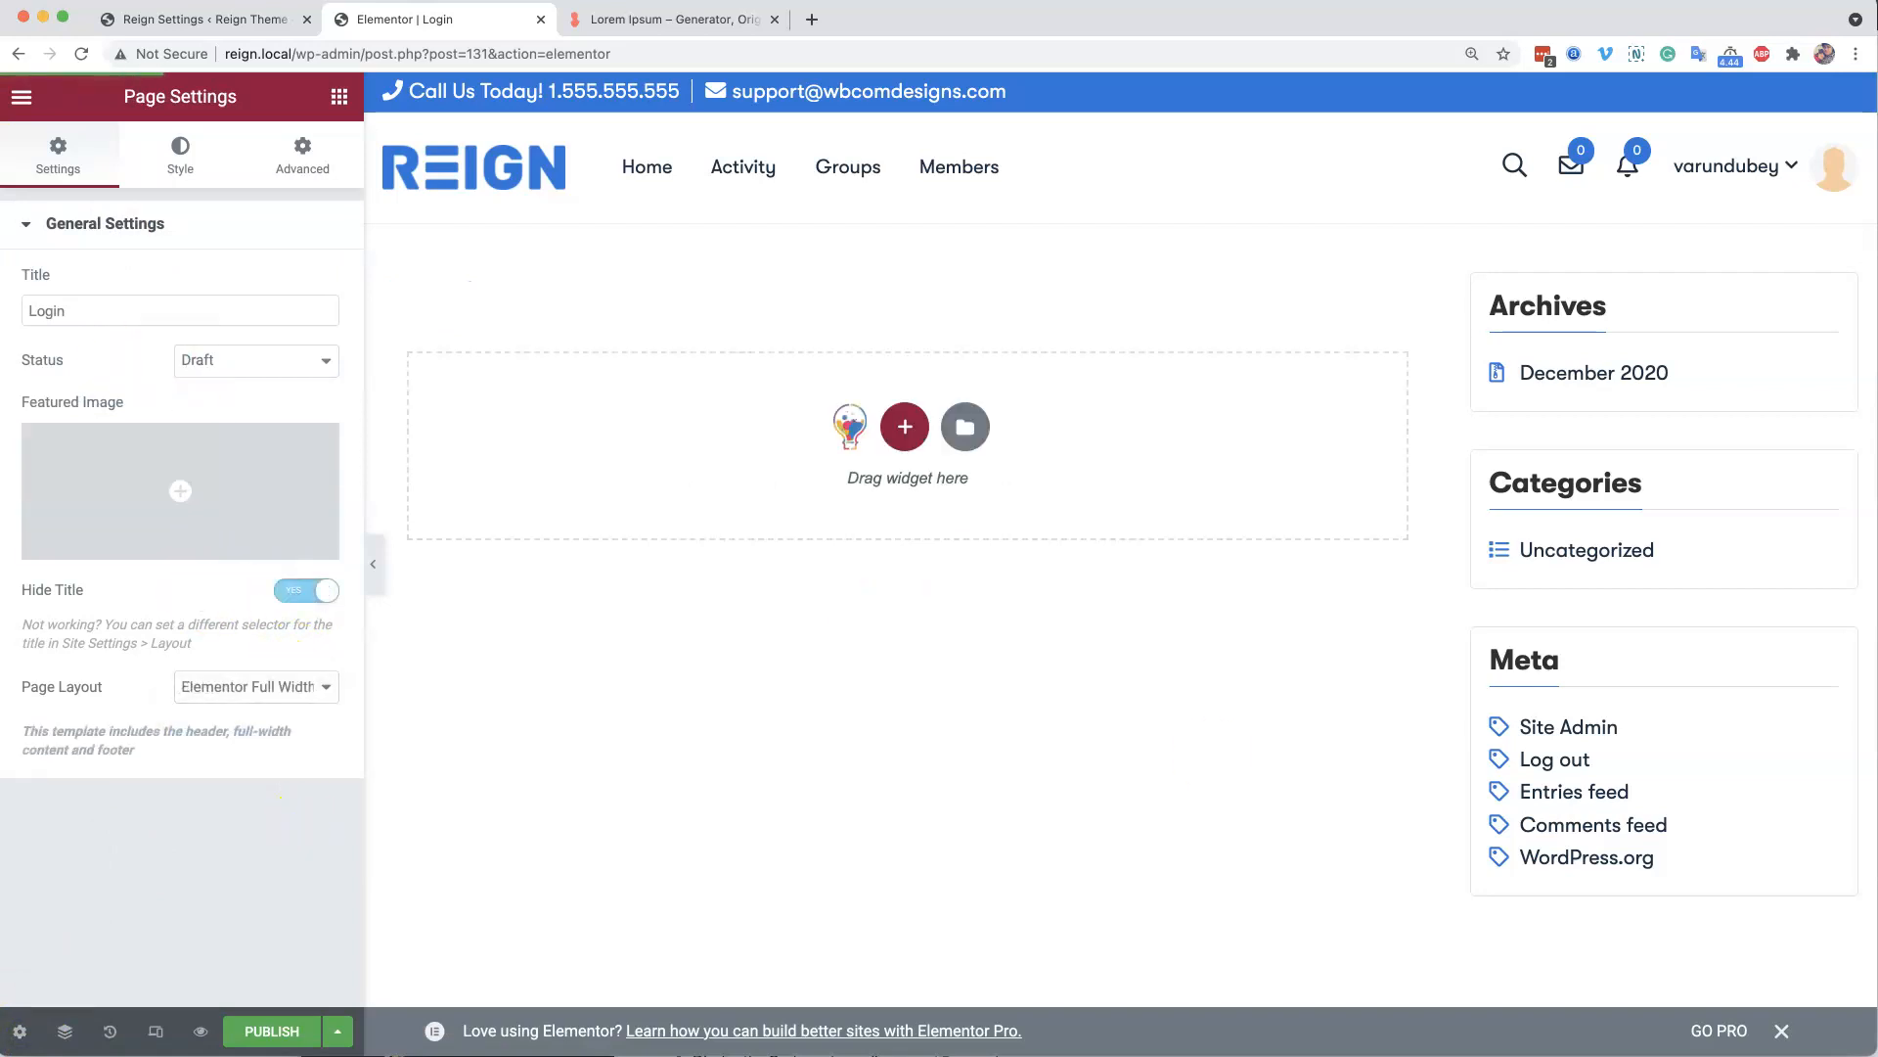
{"action": "left_click", "coordinate": [279, 1030]}
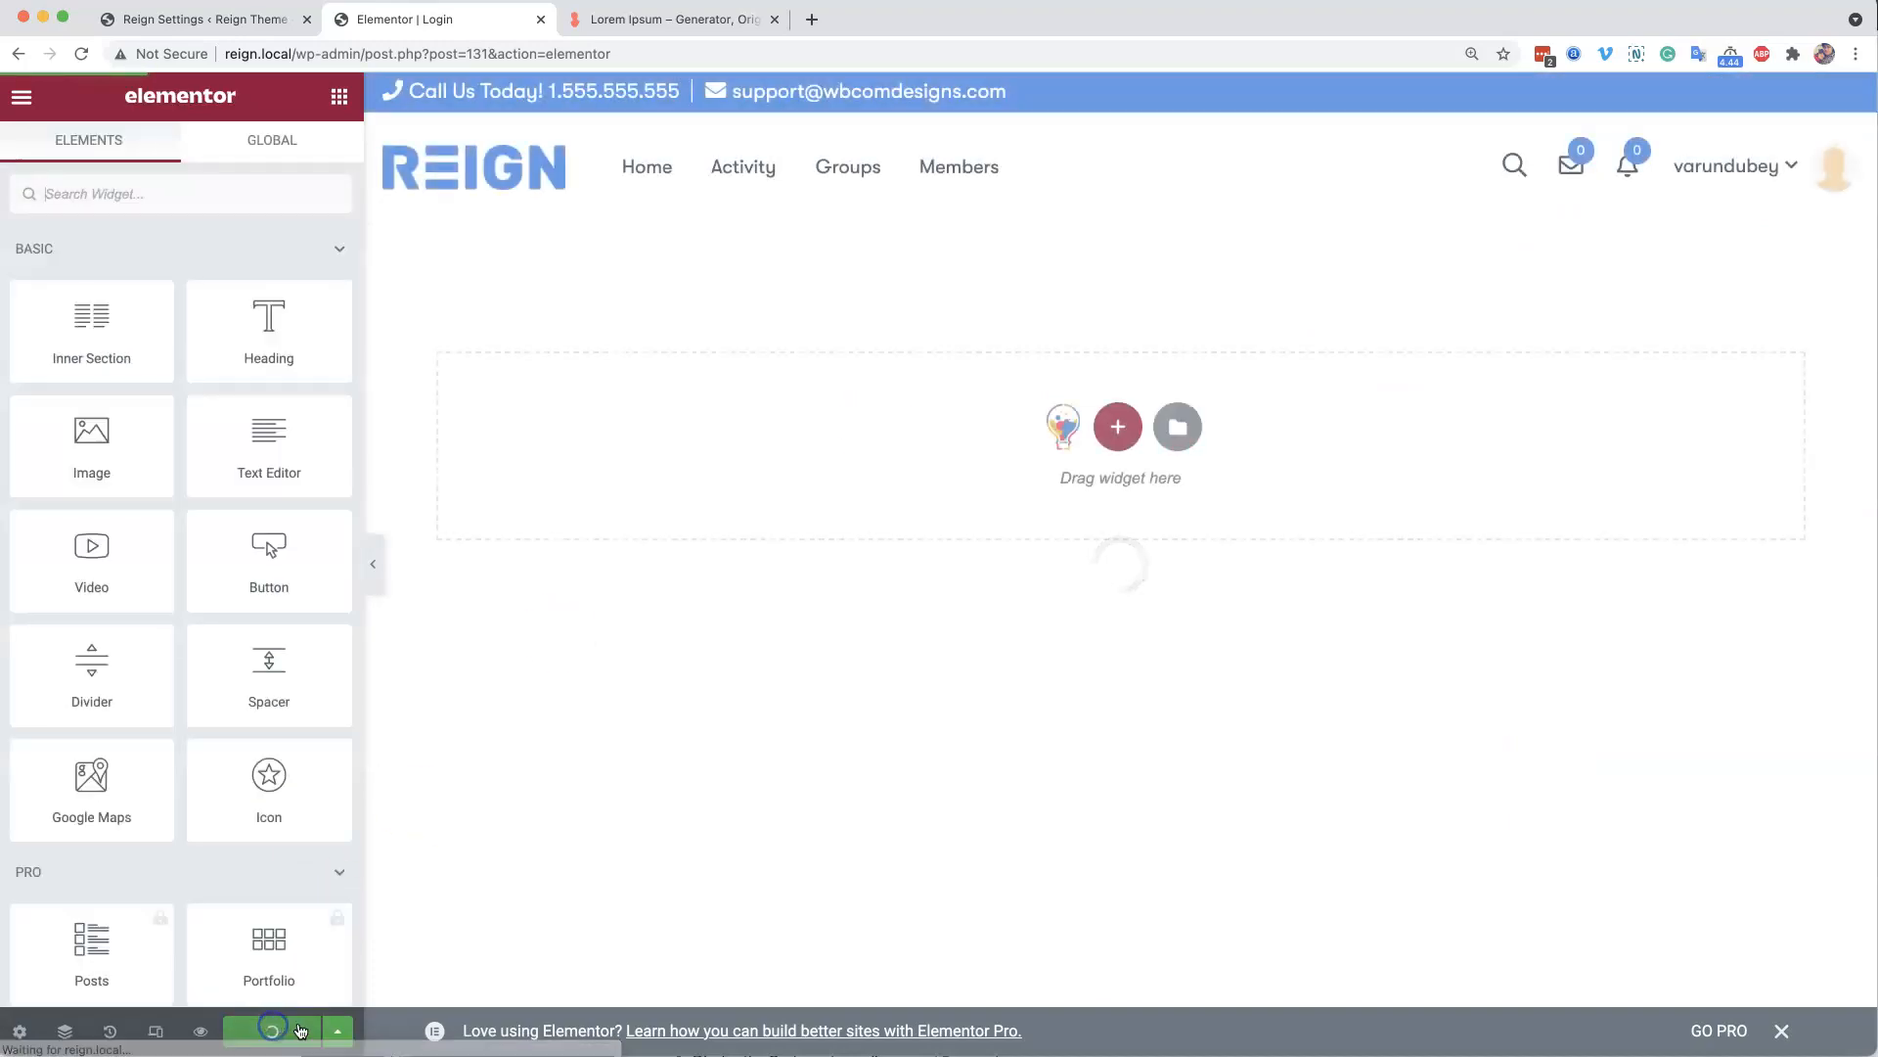
- Browse the Login category of the Wbcom Essential section templates and insert Login Section Design 07
{"action": "left_click", "coordinate": [1057, 440]}
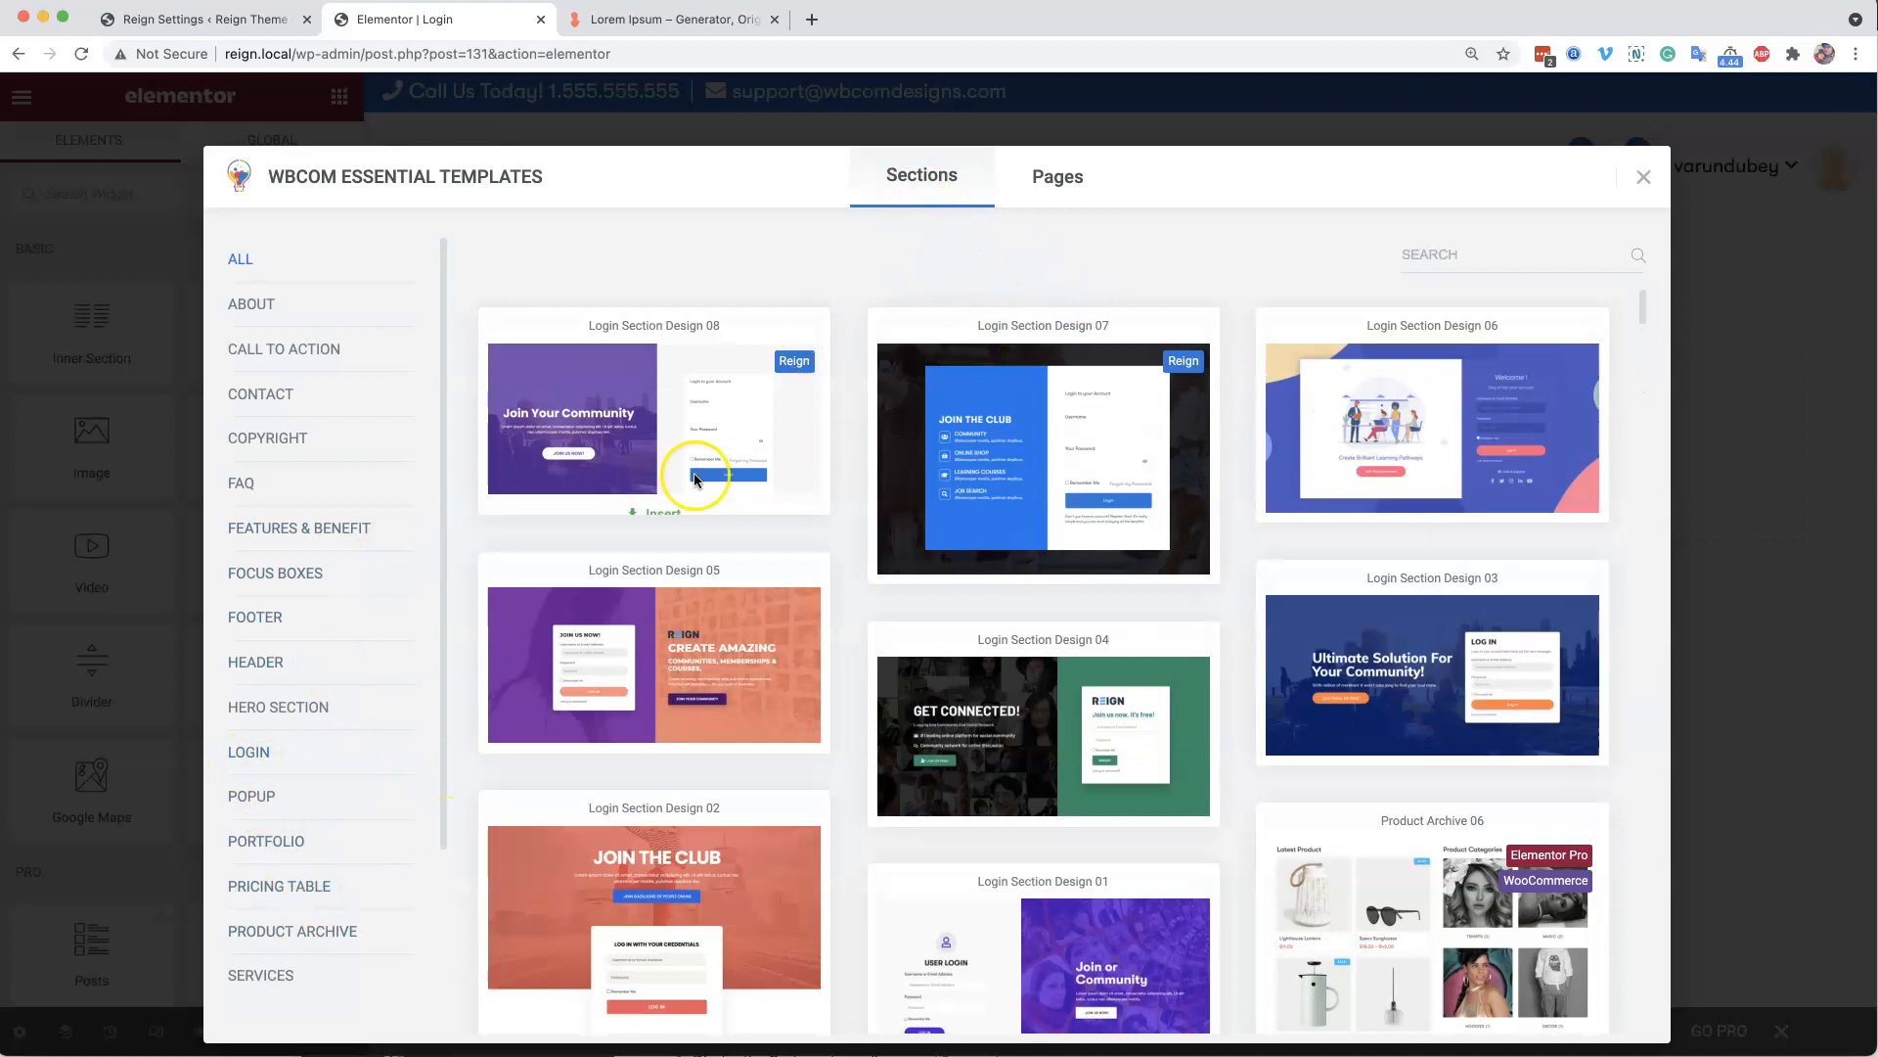
{"action": "left_click", "coordinate": [262, 753]}
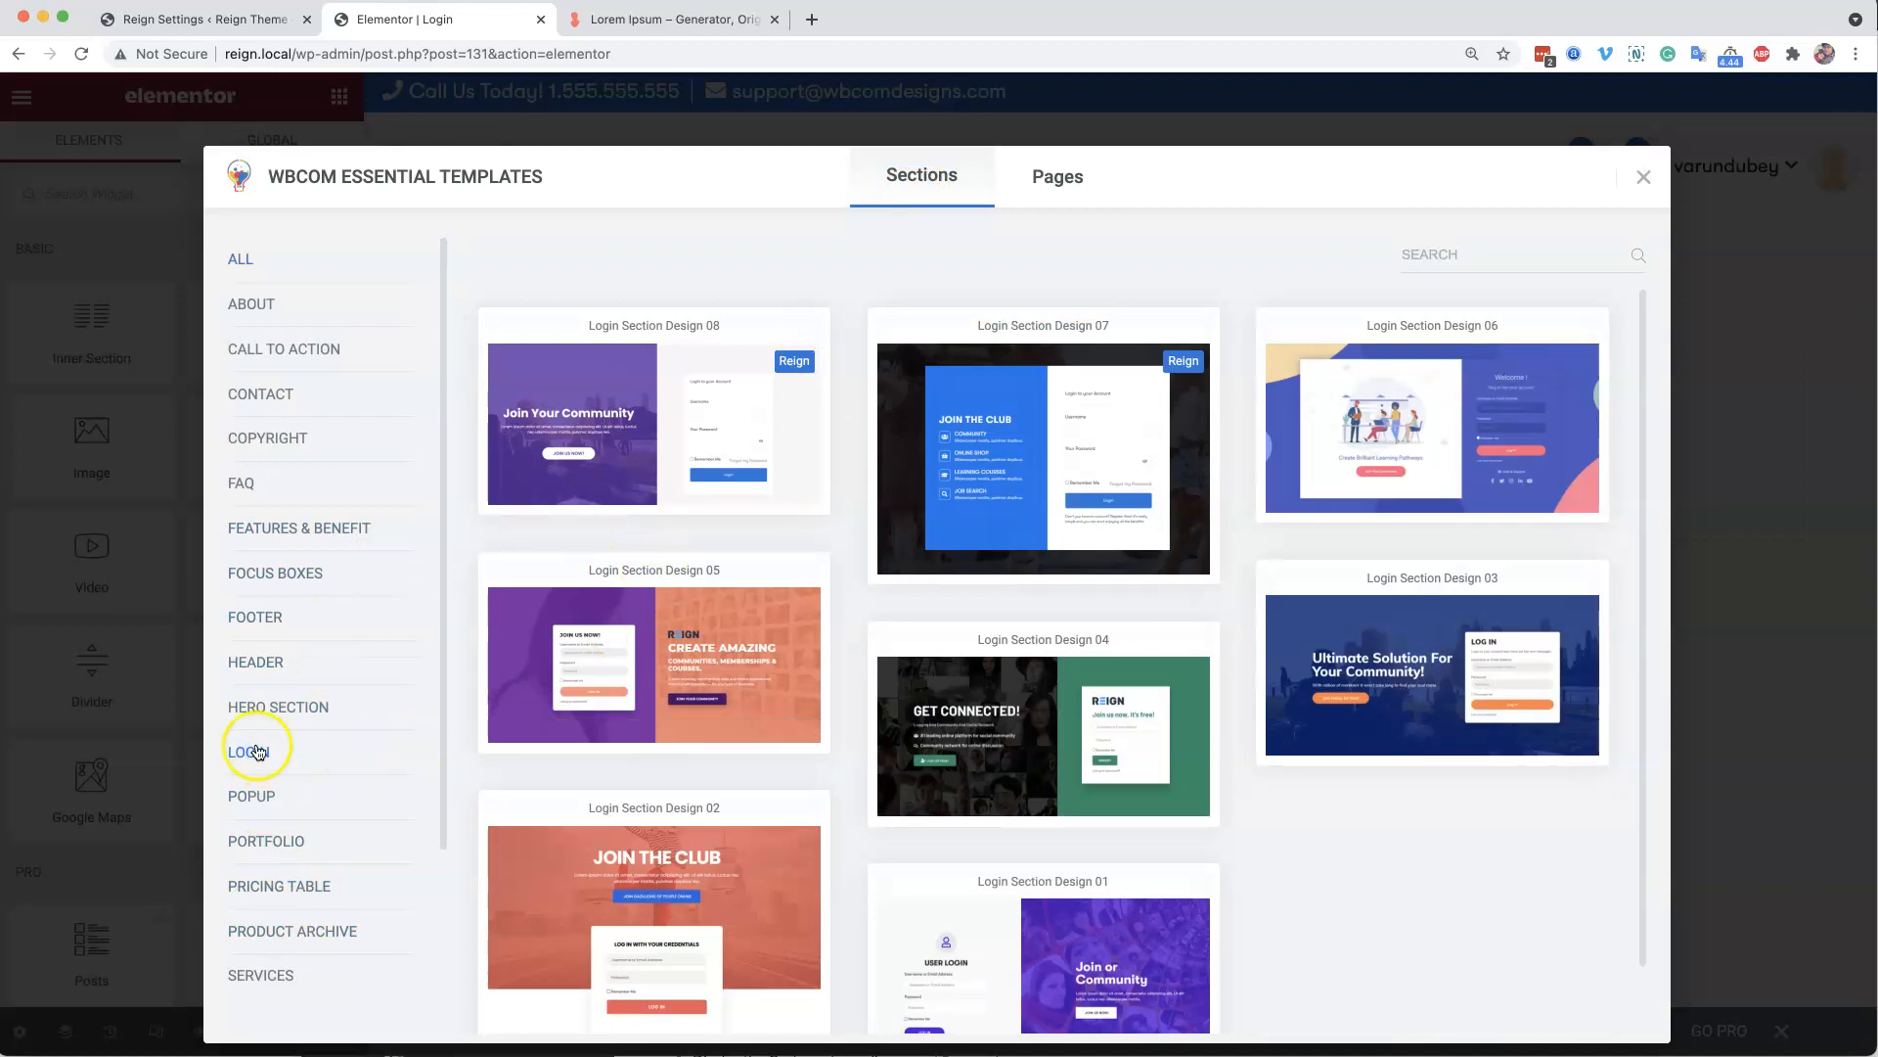
{"action": "mouse_move", "coordinate": [720, 448]}
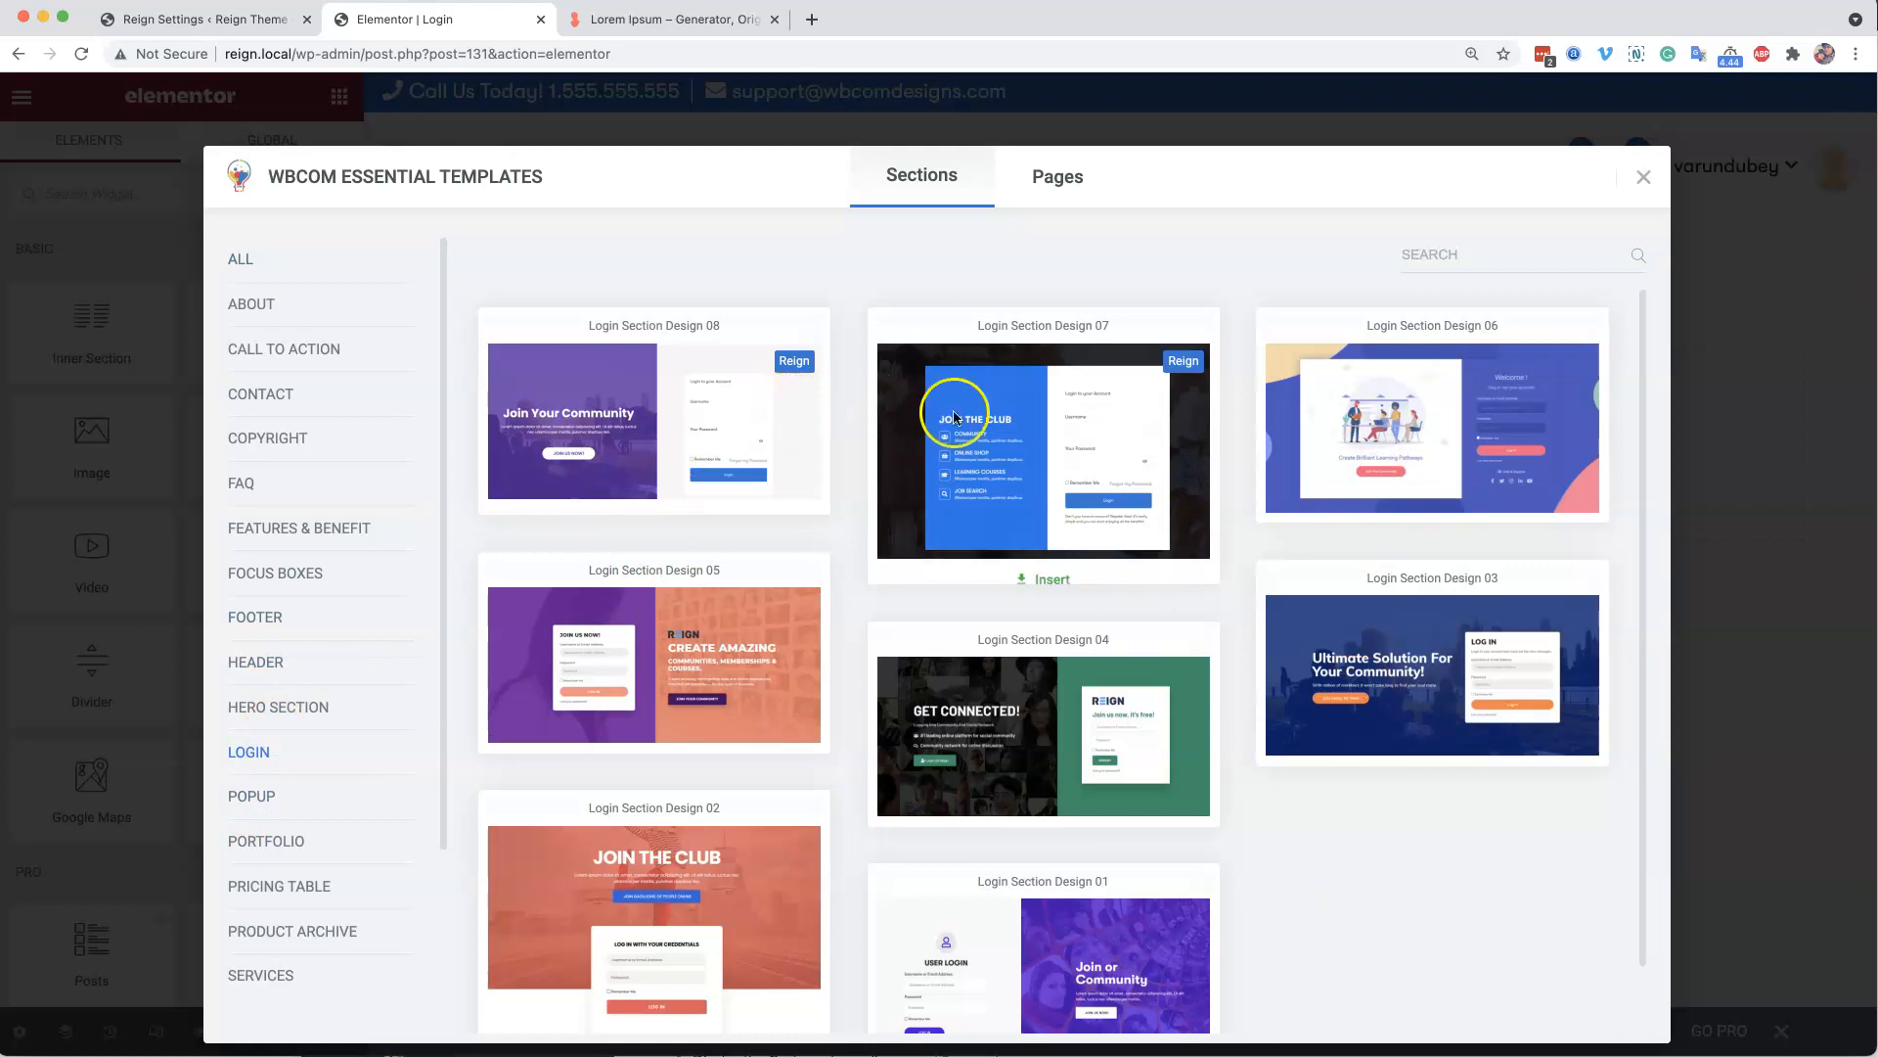
{"action": "mouse_move", "coordinate": [1391, 434]}
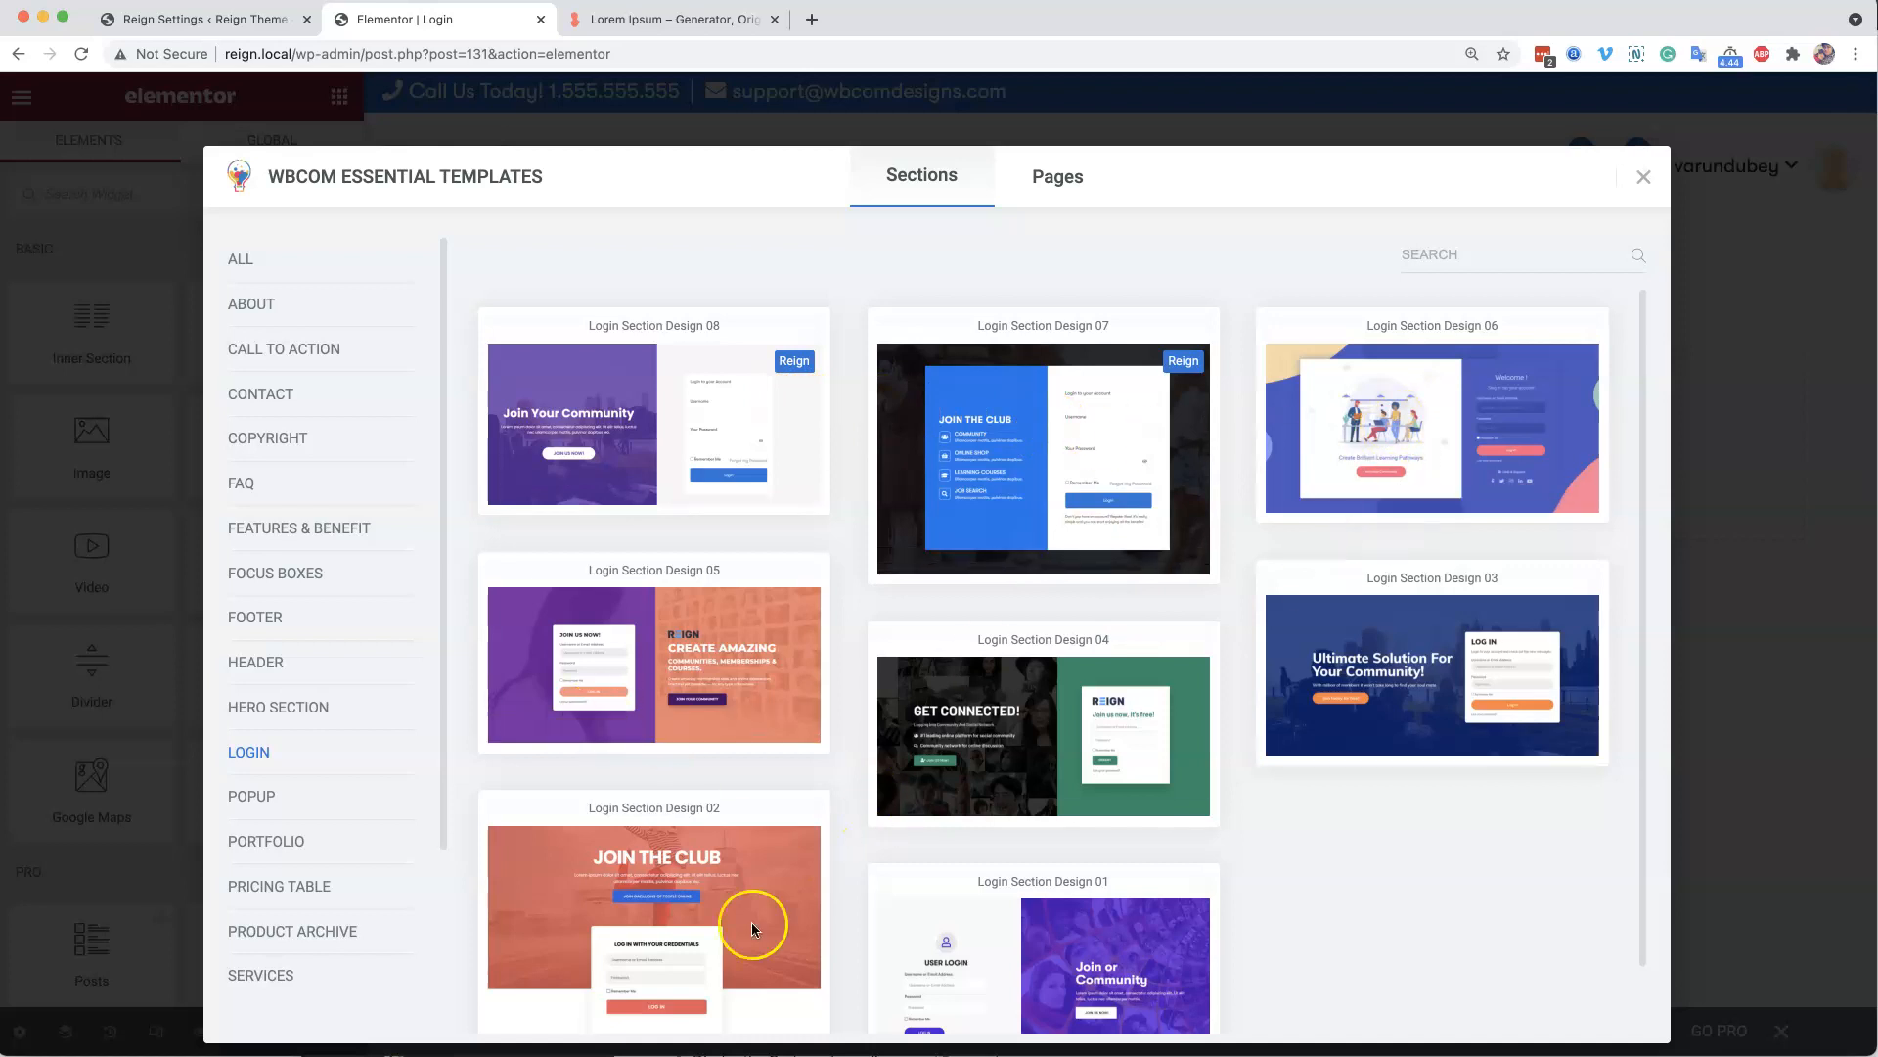
{"action": "mouse_move", "coordinate": [1198, 742]}
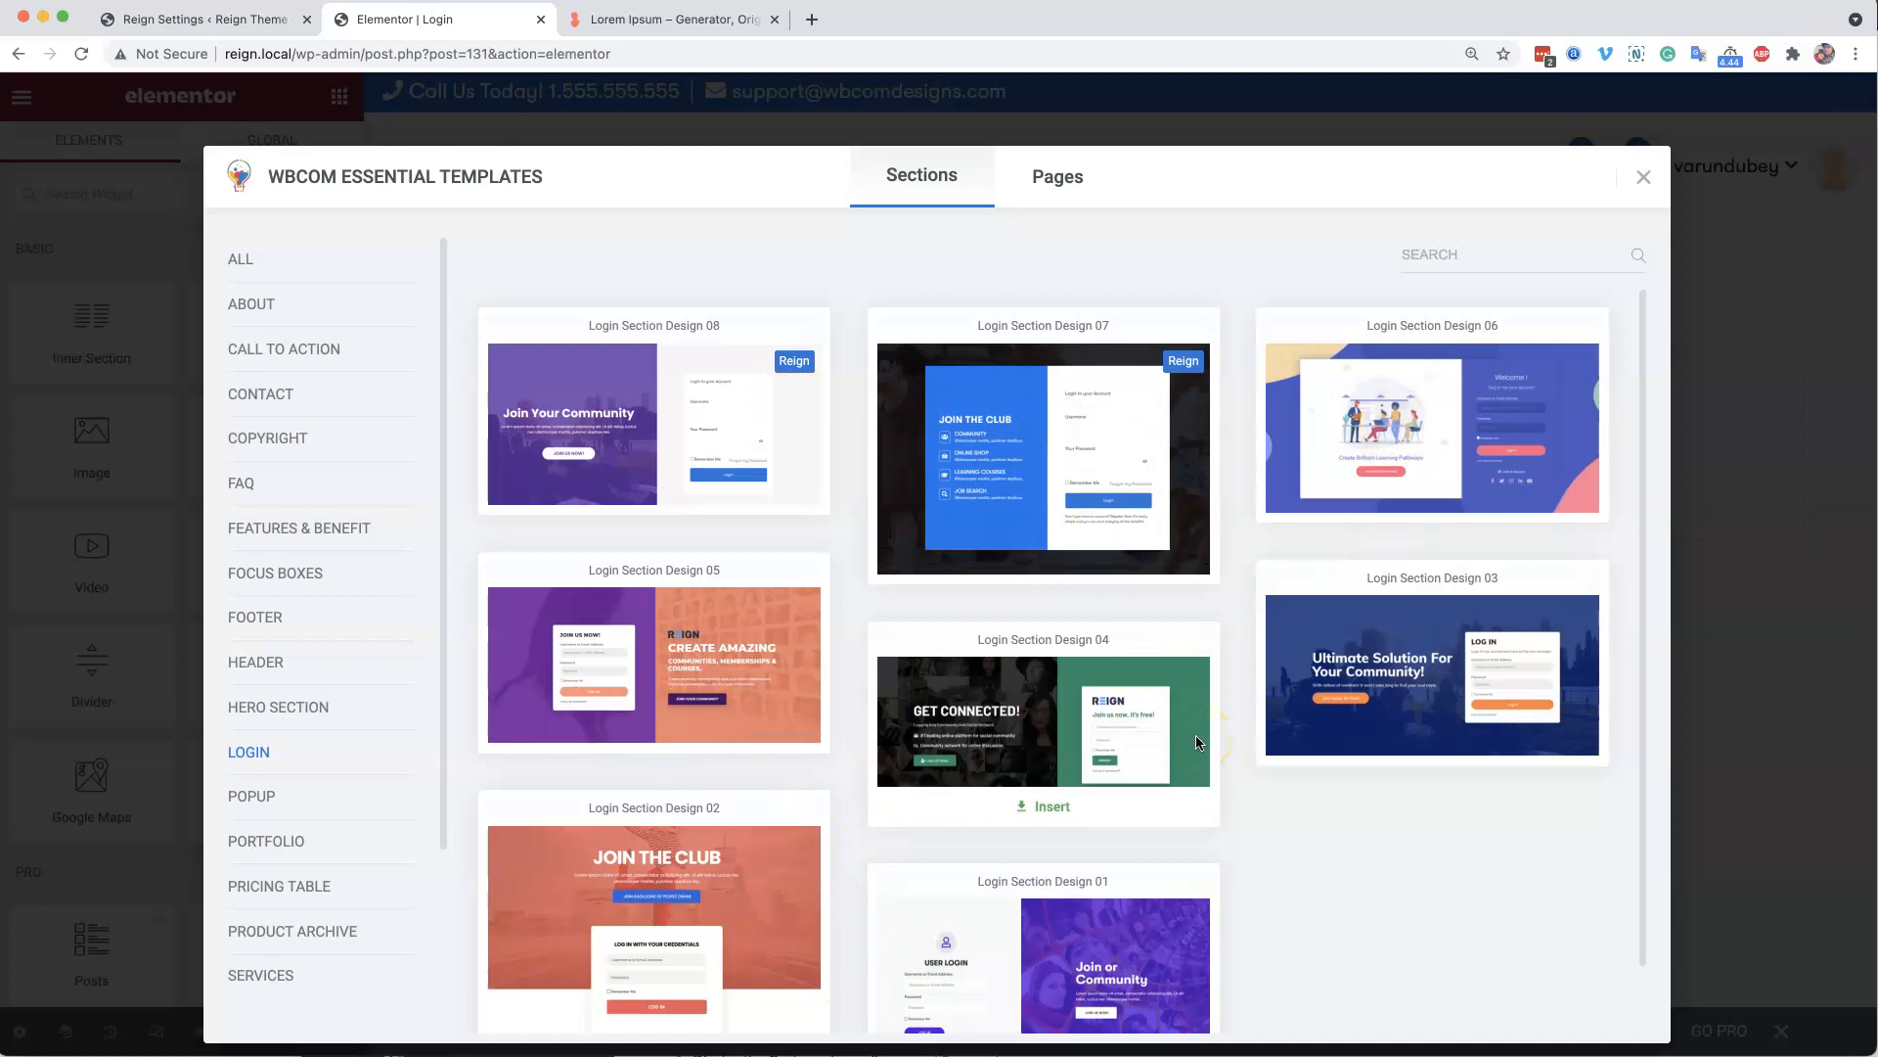
{"action": "scroll", "coordinate": [1413, 431], "scroll_direction": "down", "scroll_amount": 1}
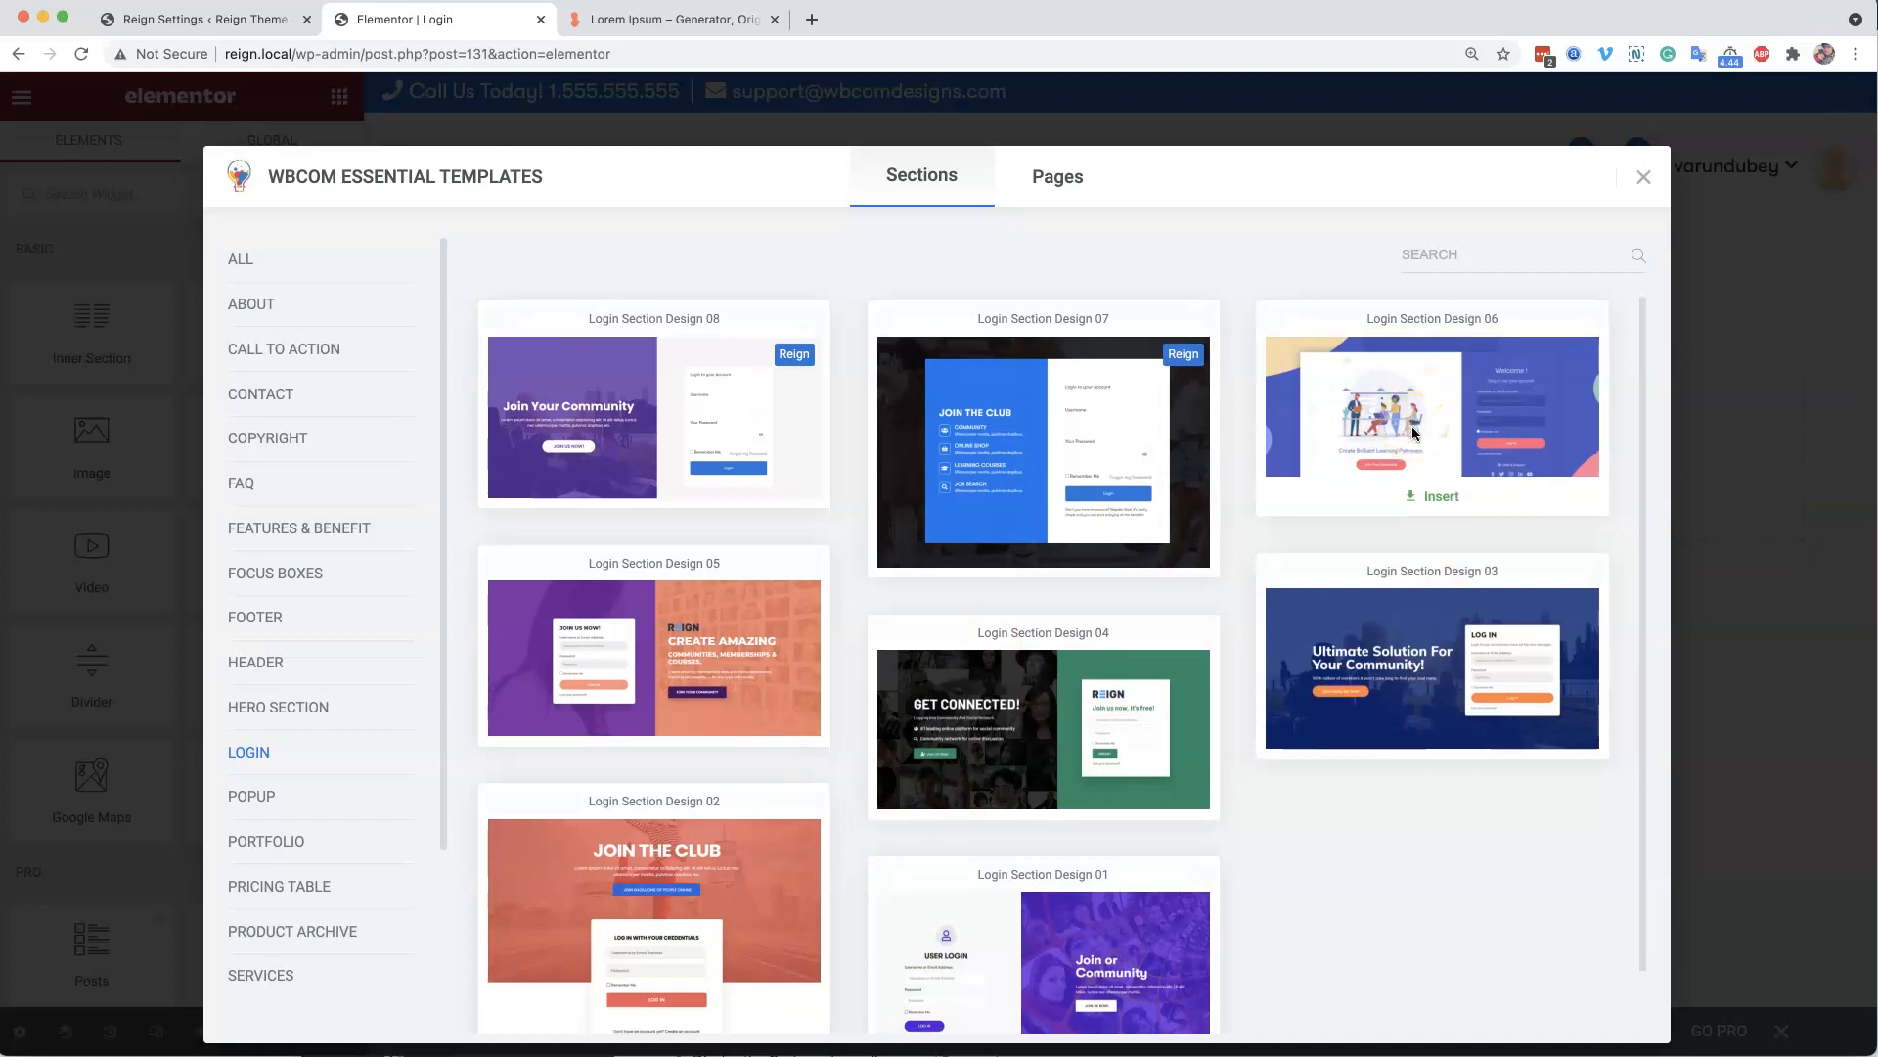
{"action": "mouse_move", "coordinate": [1178, 516]}
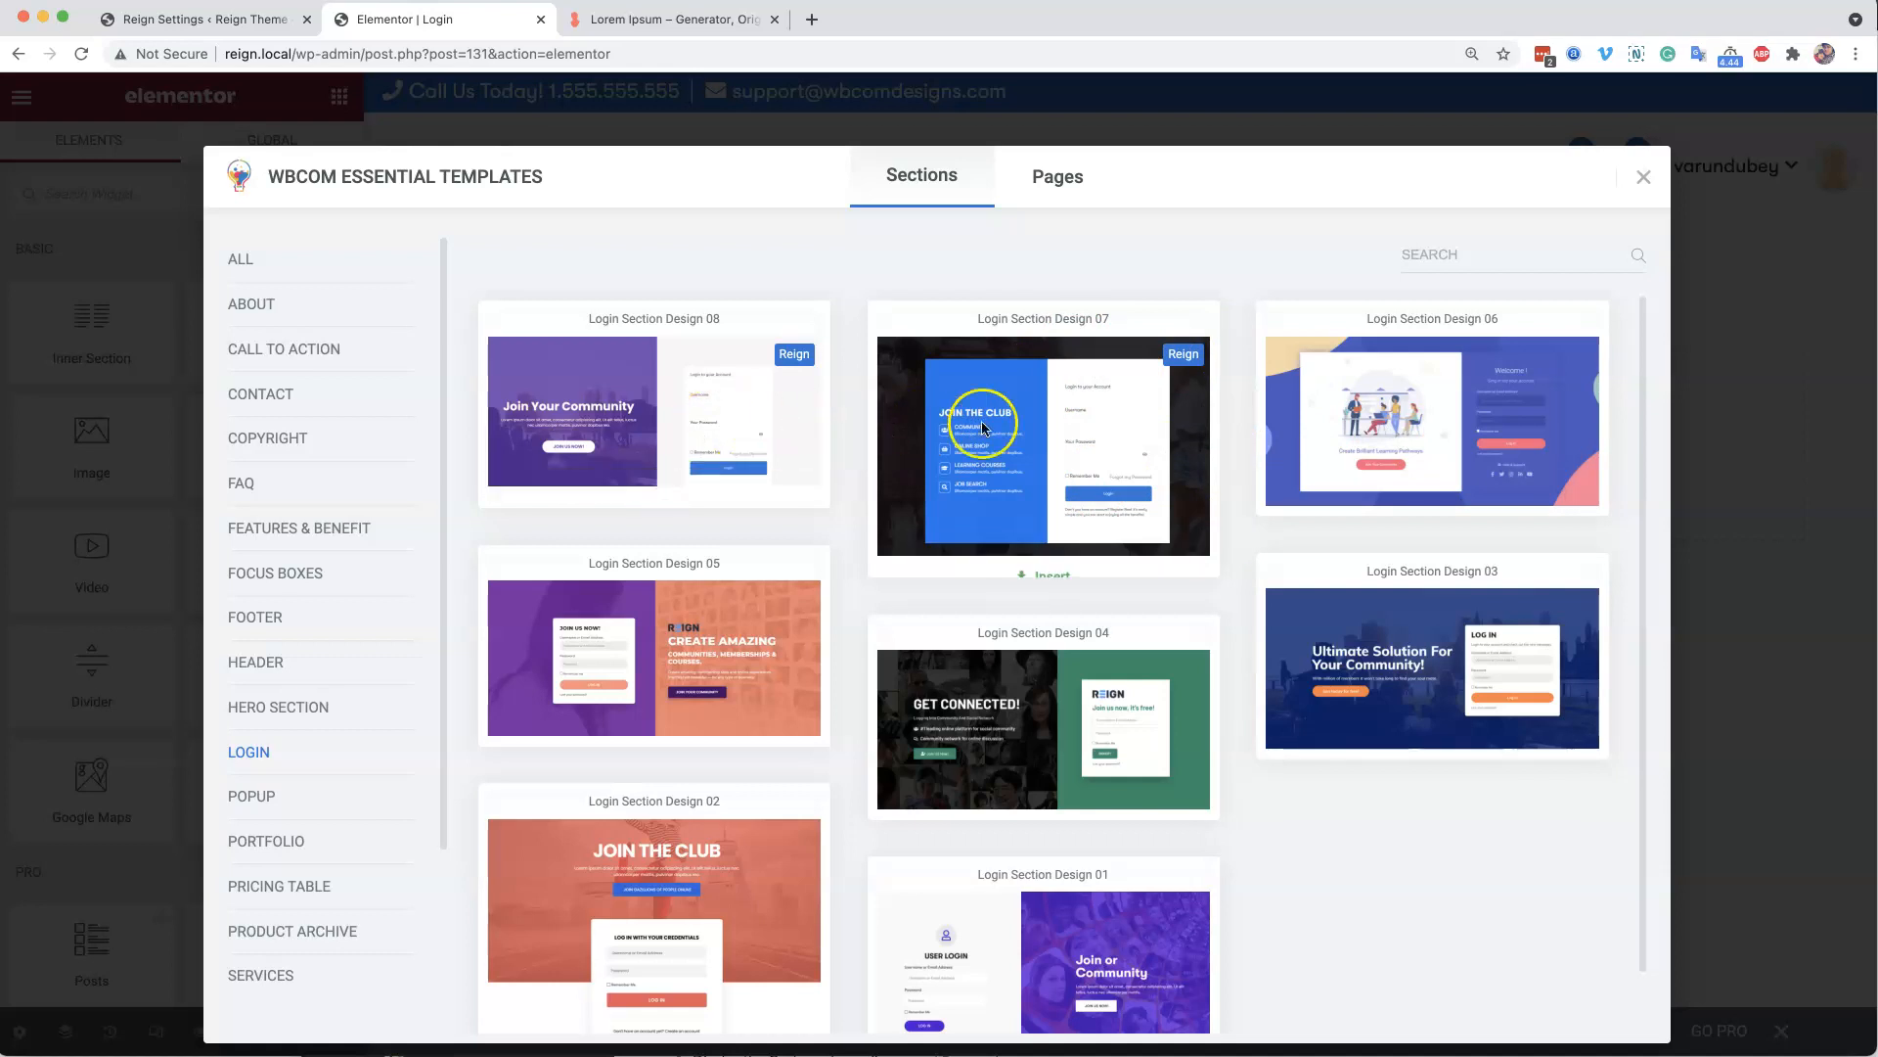
{"action": "left_click", "coordinate": [1054, 561]}
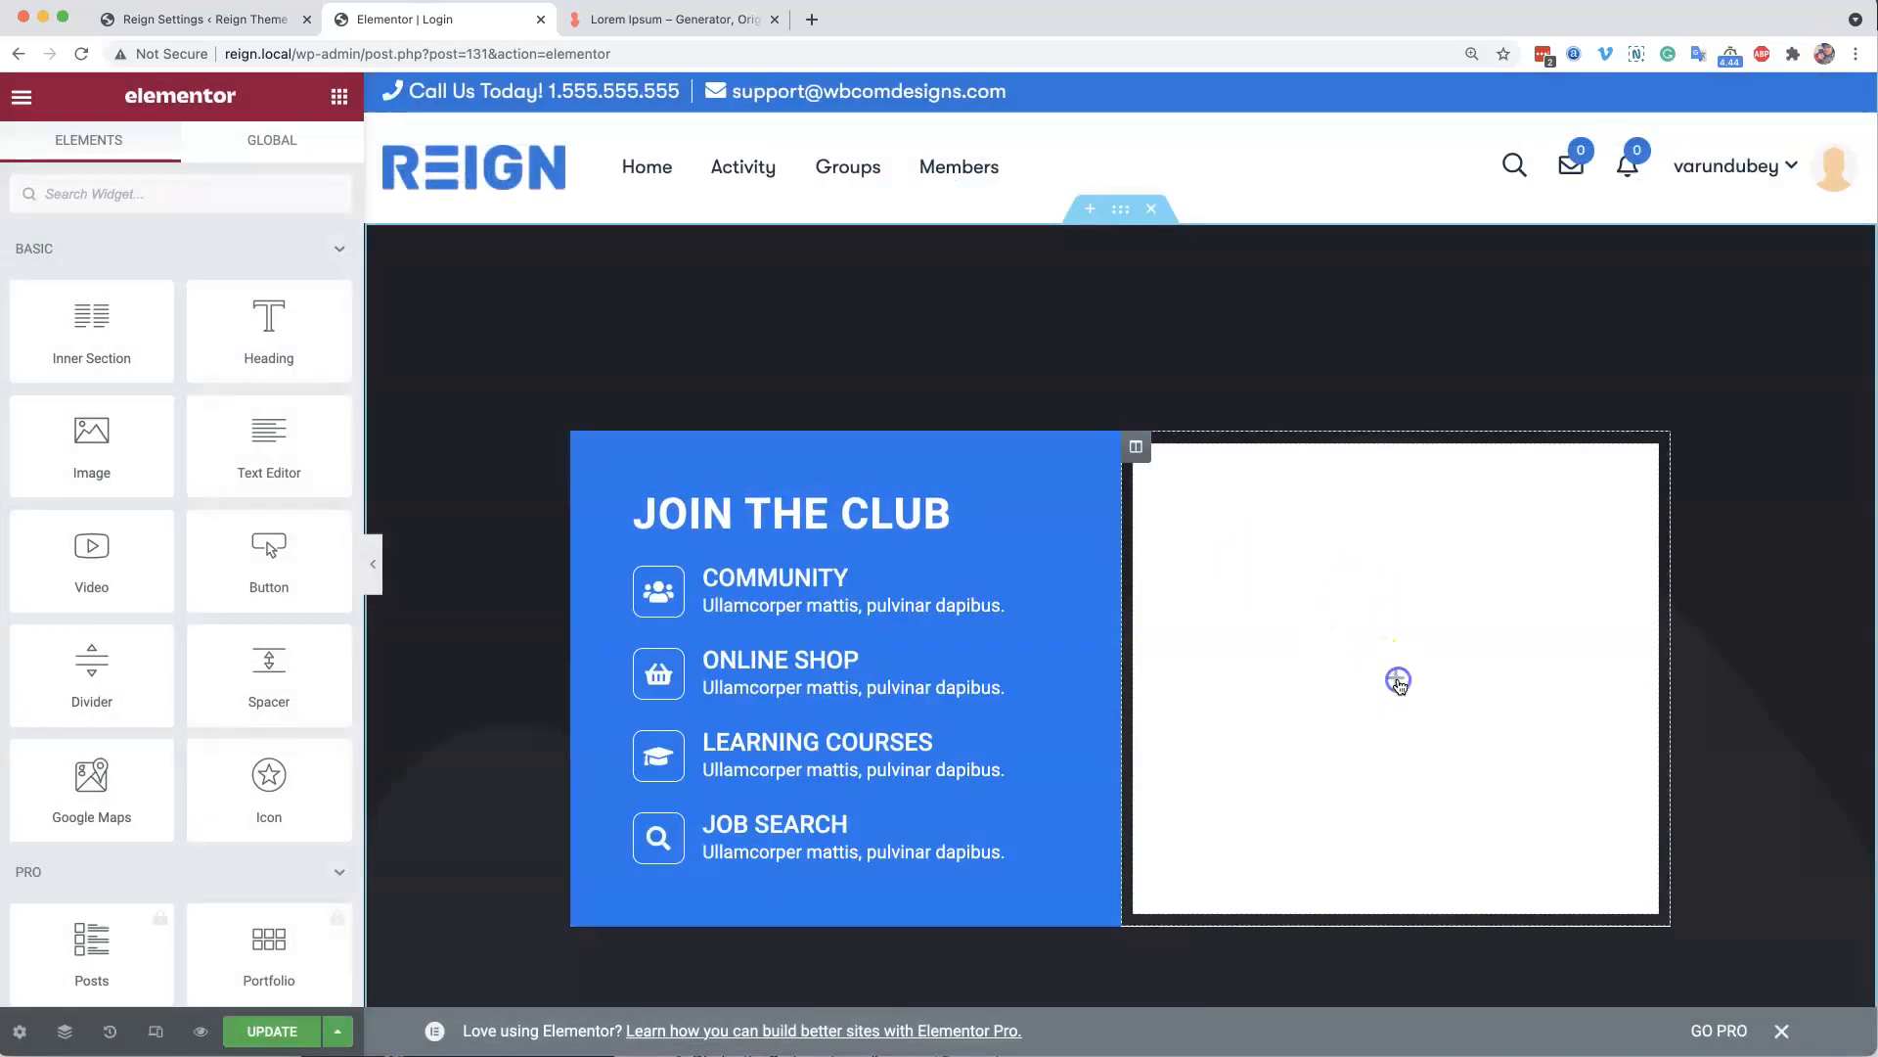
- Search the widgets for "reign" and add the Reign - BP Login widget to the empty white column beside Join the Club
{"action": "scroll", "coordinate": [268, 260], "scroll_direction": "down", "scroll_amount": 5}
{"action": "scroll", "coordinate": [239, 418], "scroll_direction": "up", "scroll_amount": 5}
{"action": "left_click", "coordinate": [107, 192]}
{"action": "type", "text": "reign"}
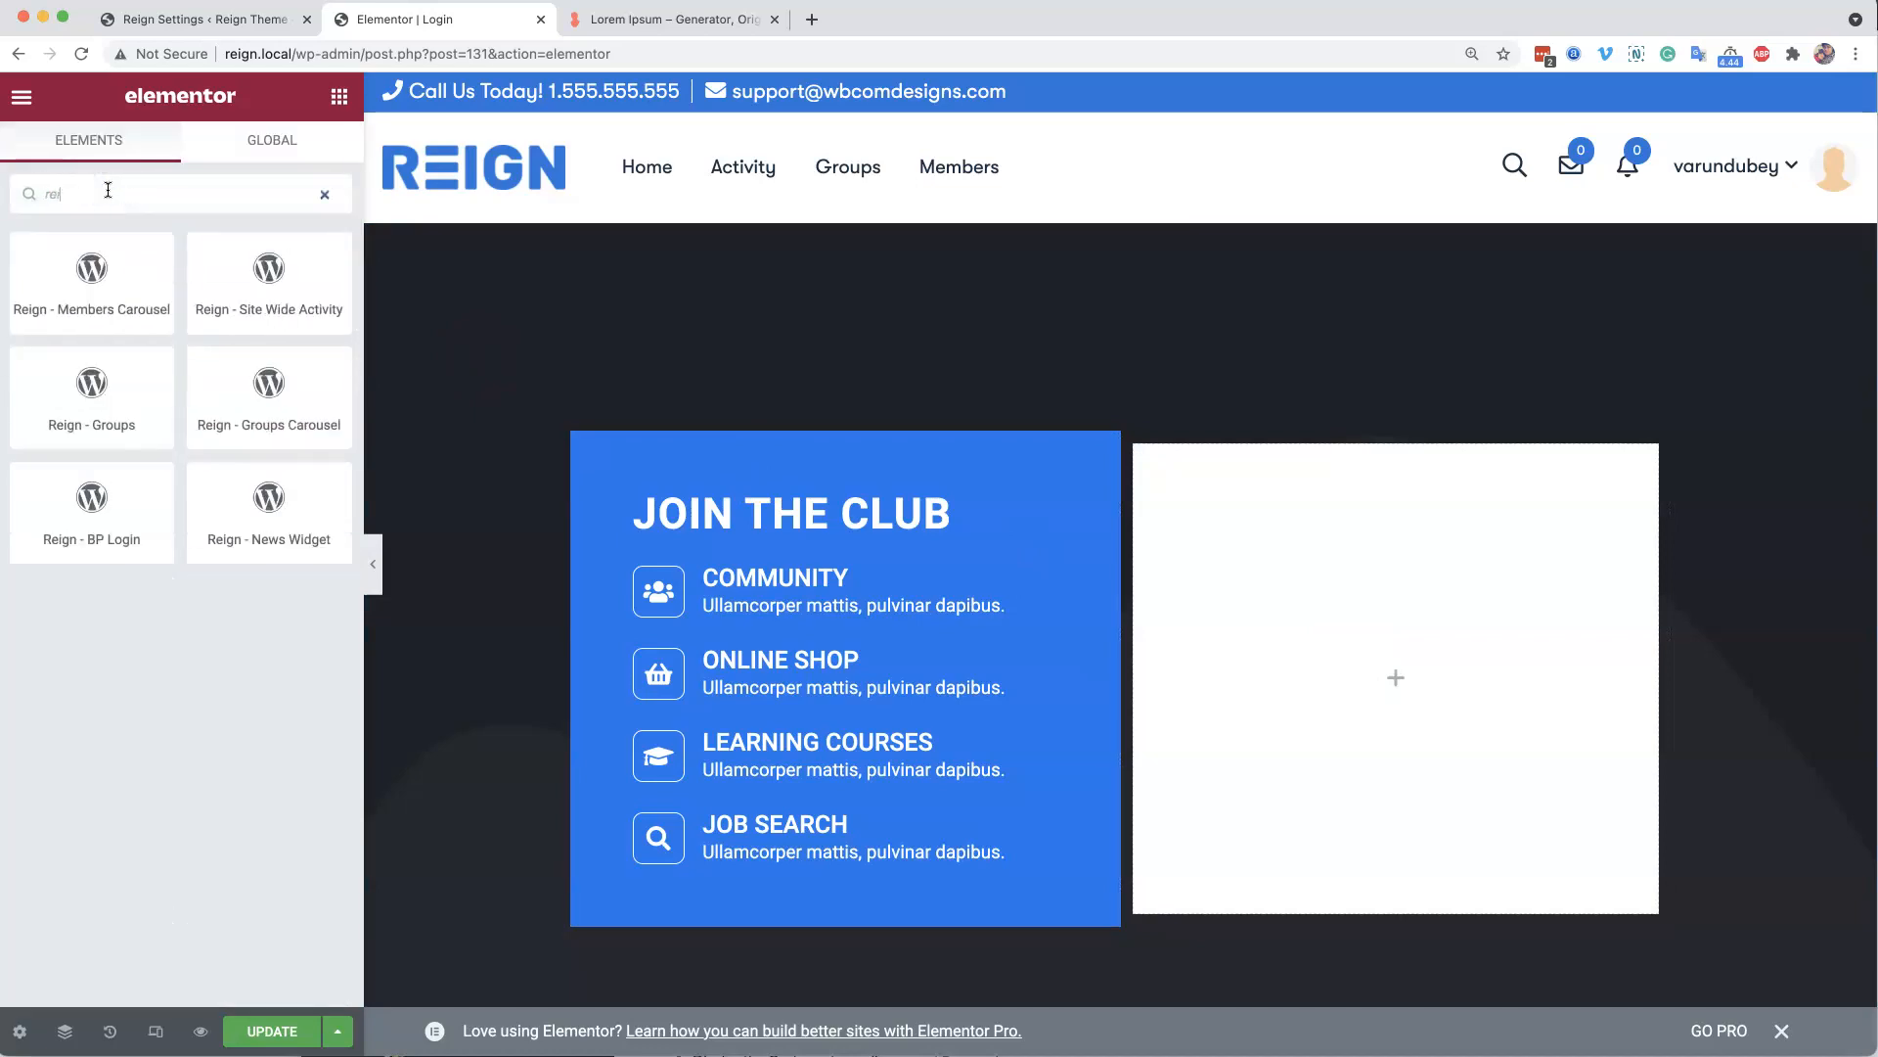
{"action": "left_click_drag", "start_coordinate": [92, 503], "coordinate": [1445, 659]}
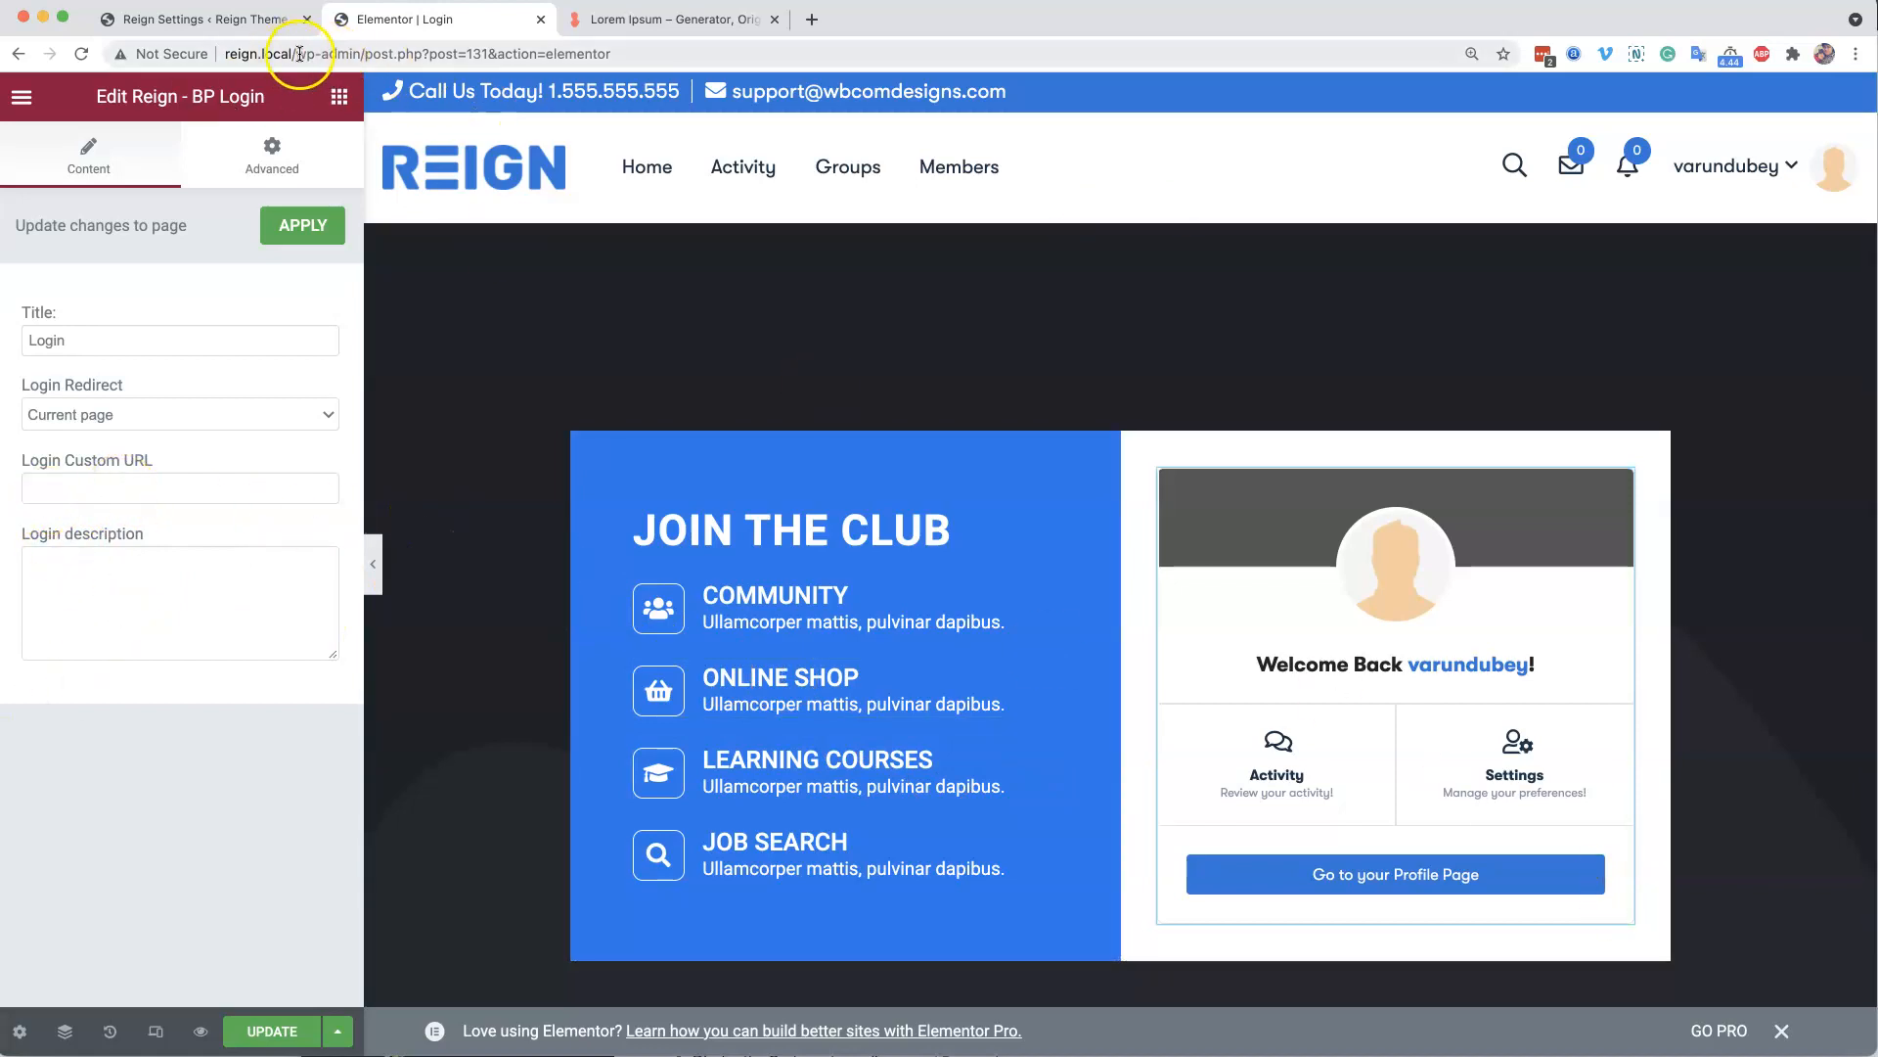
{"action": "left_click_drag", "start_coordinate": [300, 53], "coordinate": [223, 52]}
{"action": "key", "text": "super+c"}
{"action": "left_click", "coordinate": [116, 486]}
{"action": "key", "text": "super+v"}
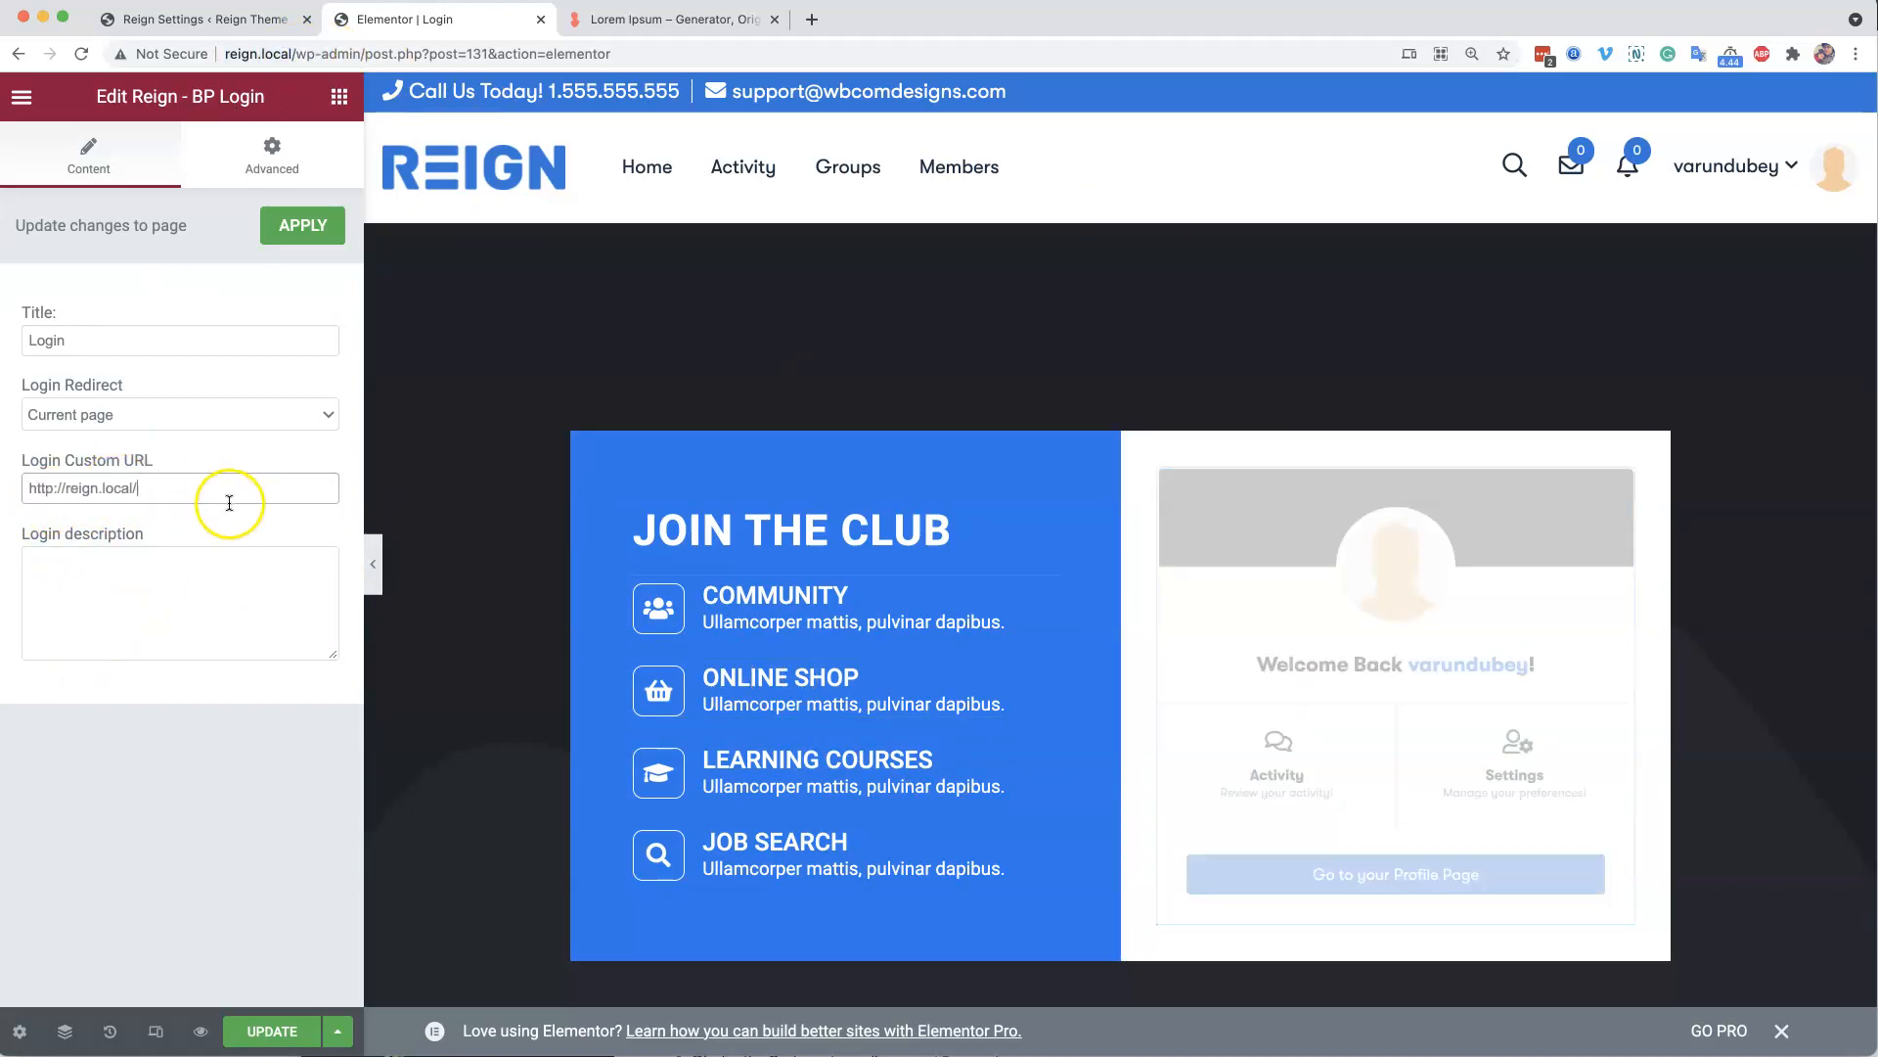
{"action": "type", "text": "mem"}
{"action": "key", "text": "BackSpace"}
{"action": "key", "text": "BackSpace"}
{"action": "key", "text": "BackSpace"}
{"action": "key", "text": "BackSpace"}
{"action": "key", "text": "BackSpace"}
{"action": "key", "text": "BackSpace"}
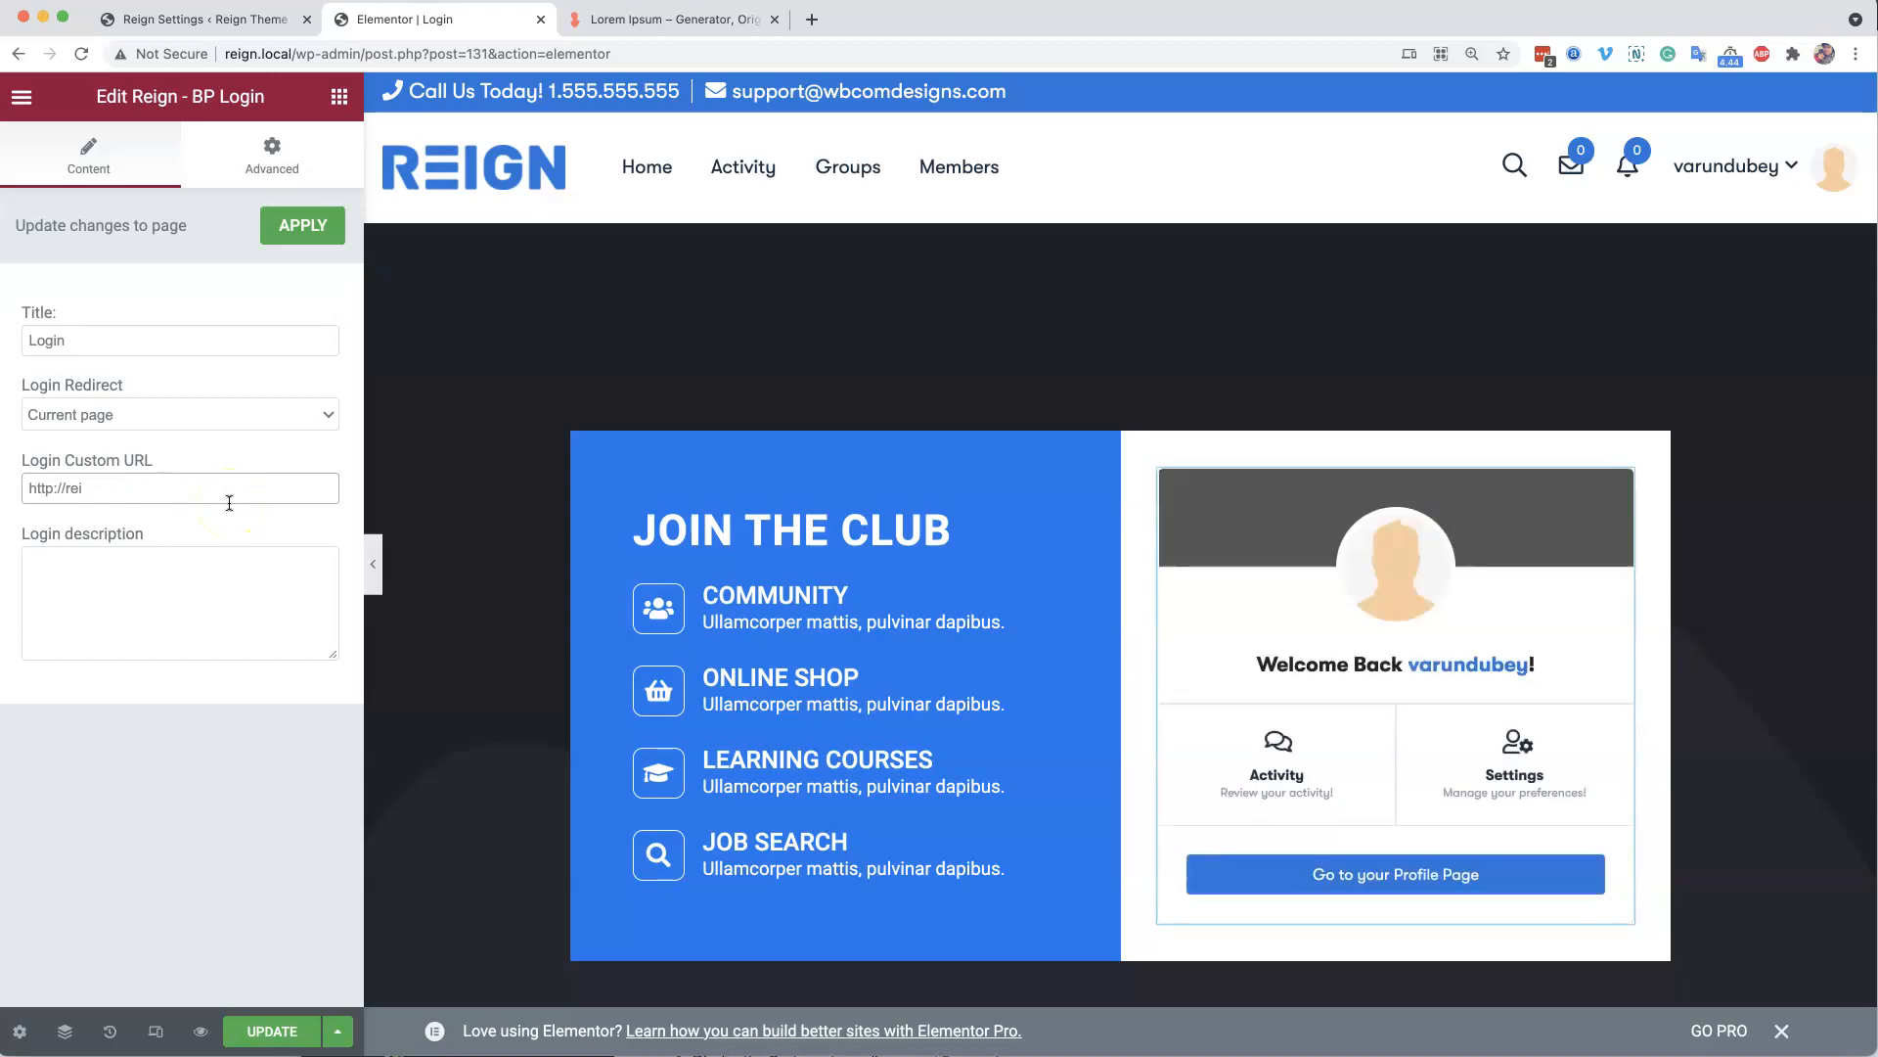
{"action": "key", "text": "super+v"}
{"action": "type", "text": "members/me"}
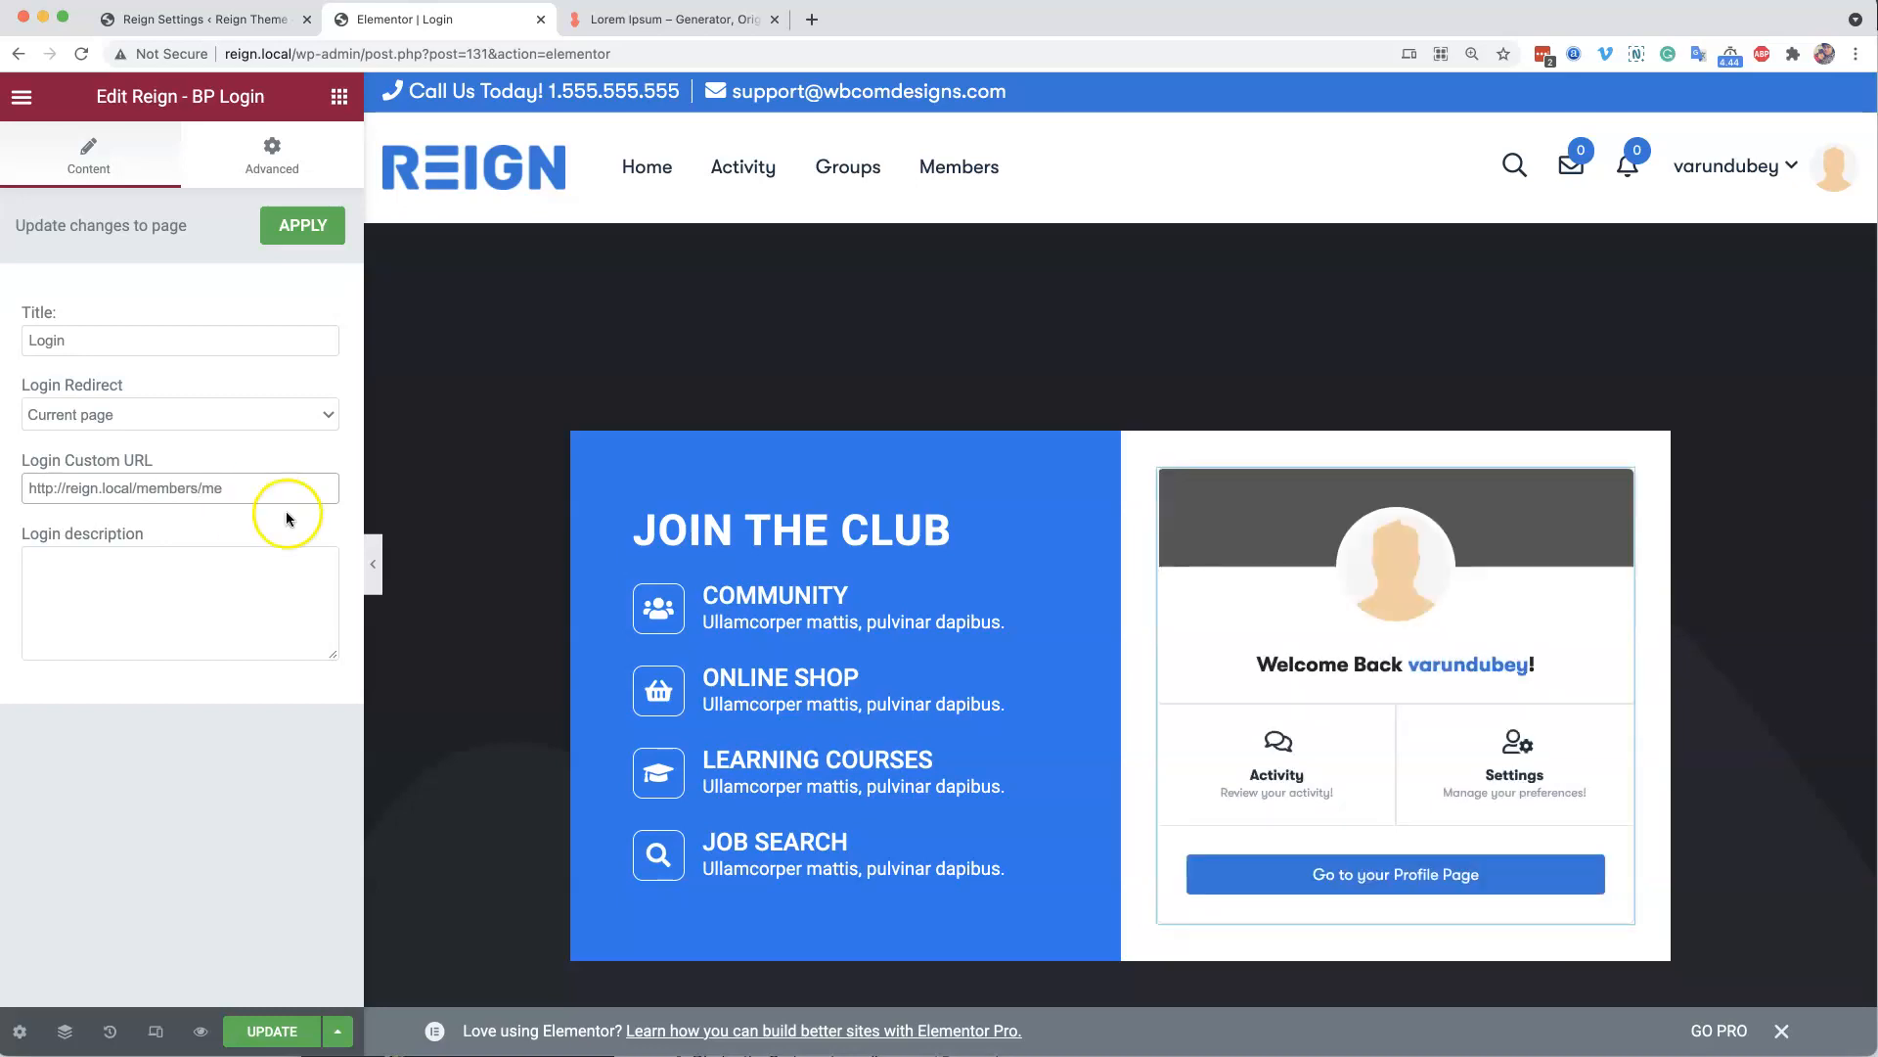
- Set the BP Login widget's Login Redirect to Profile page, clear its custom URL, and apply the changes
{"action": "left_click", "coordinate": [145, 422]}
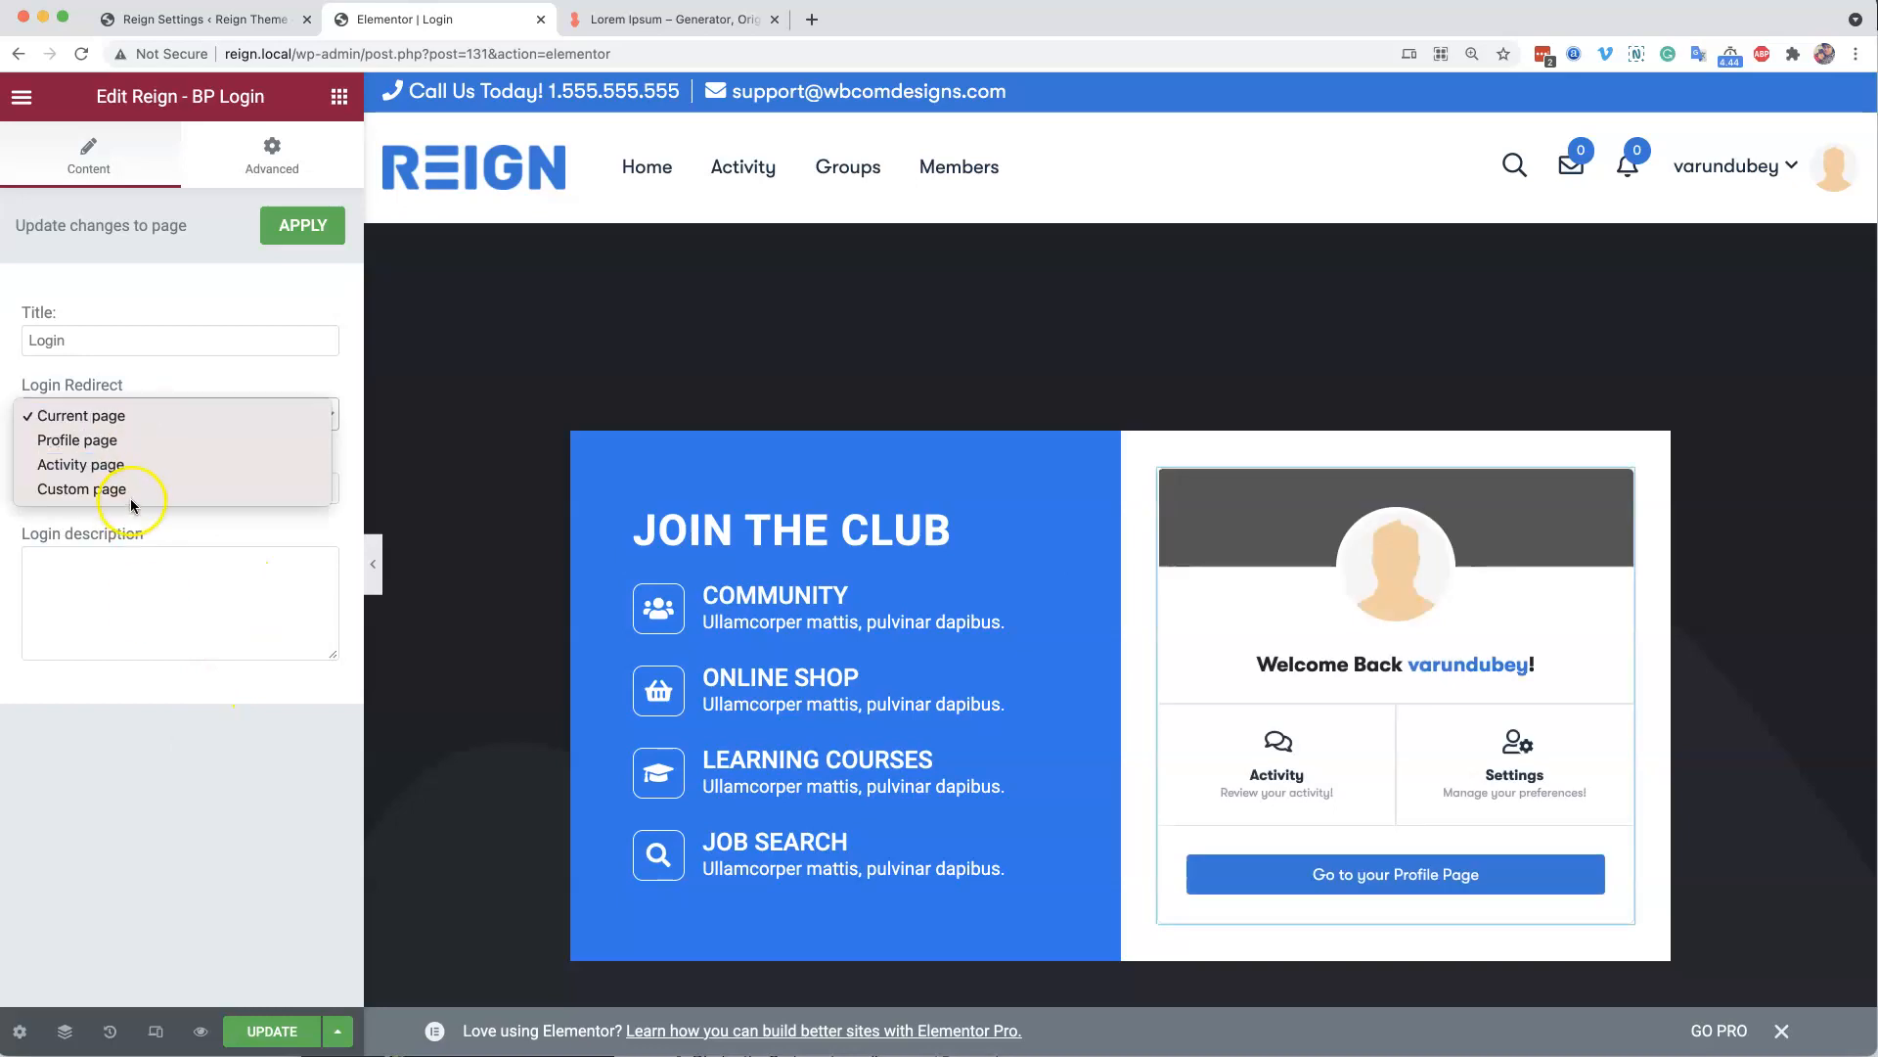
{"action": "left_click", "coordinate": [131, 446]}
{"action": "triple_click", "coordinate": [239, 486]}
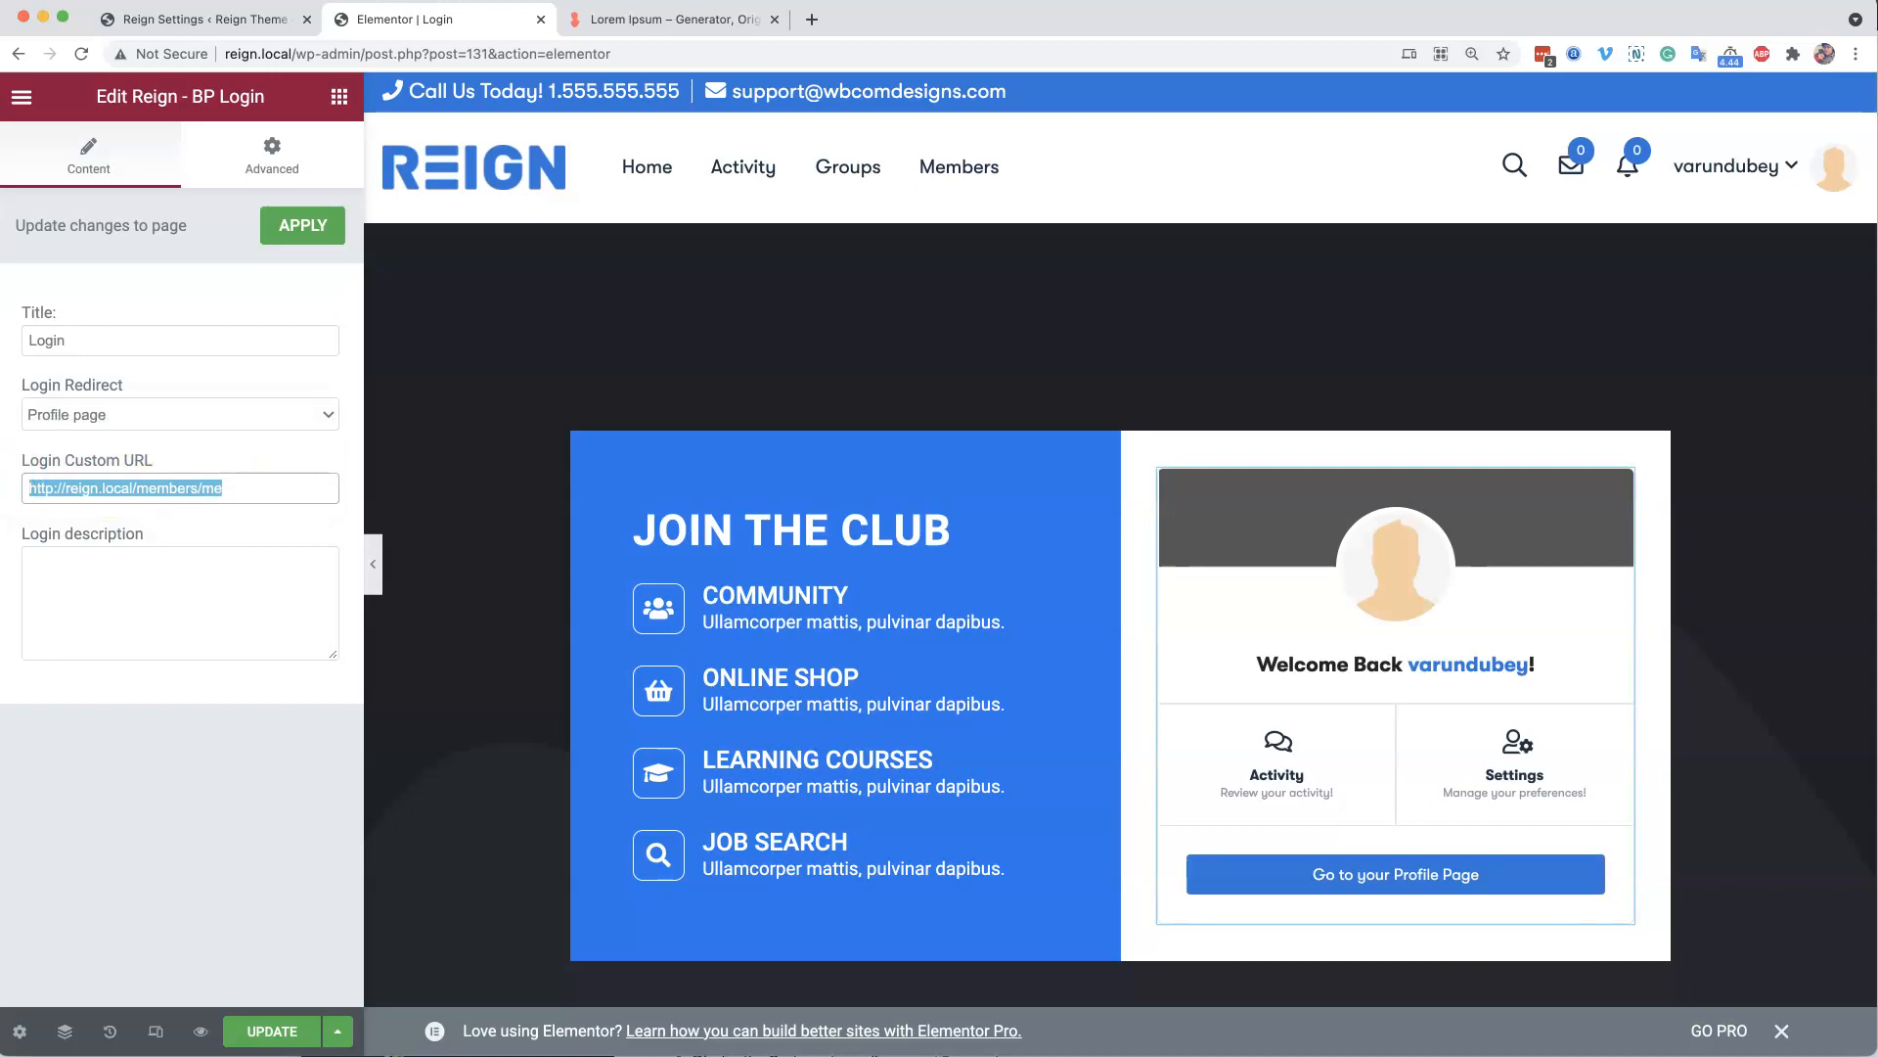
{"action": "key", "text": "BackSpace"}
{"action": "left_click", "coordinate": [96, 410]}
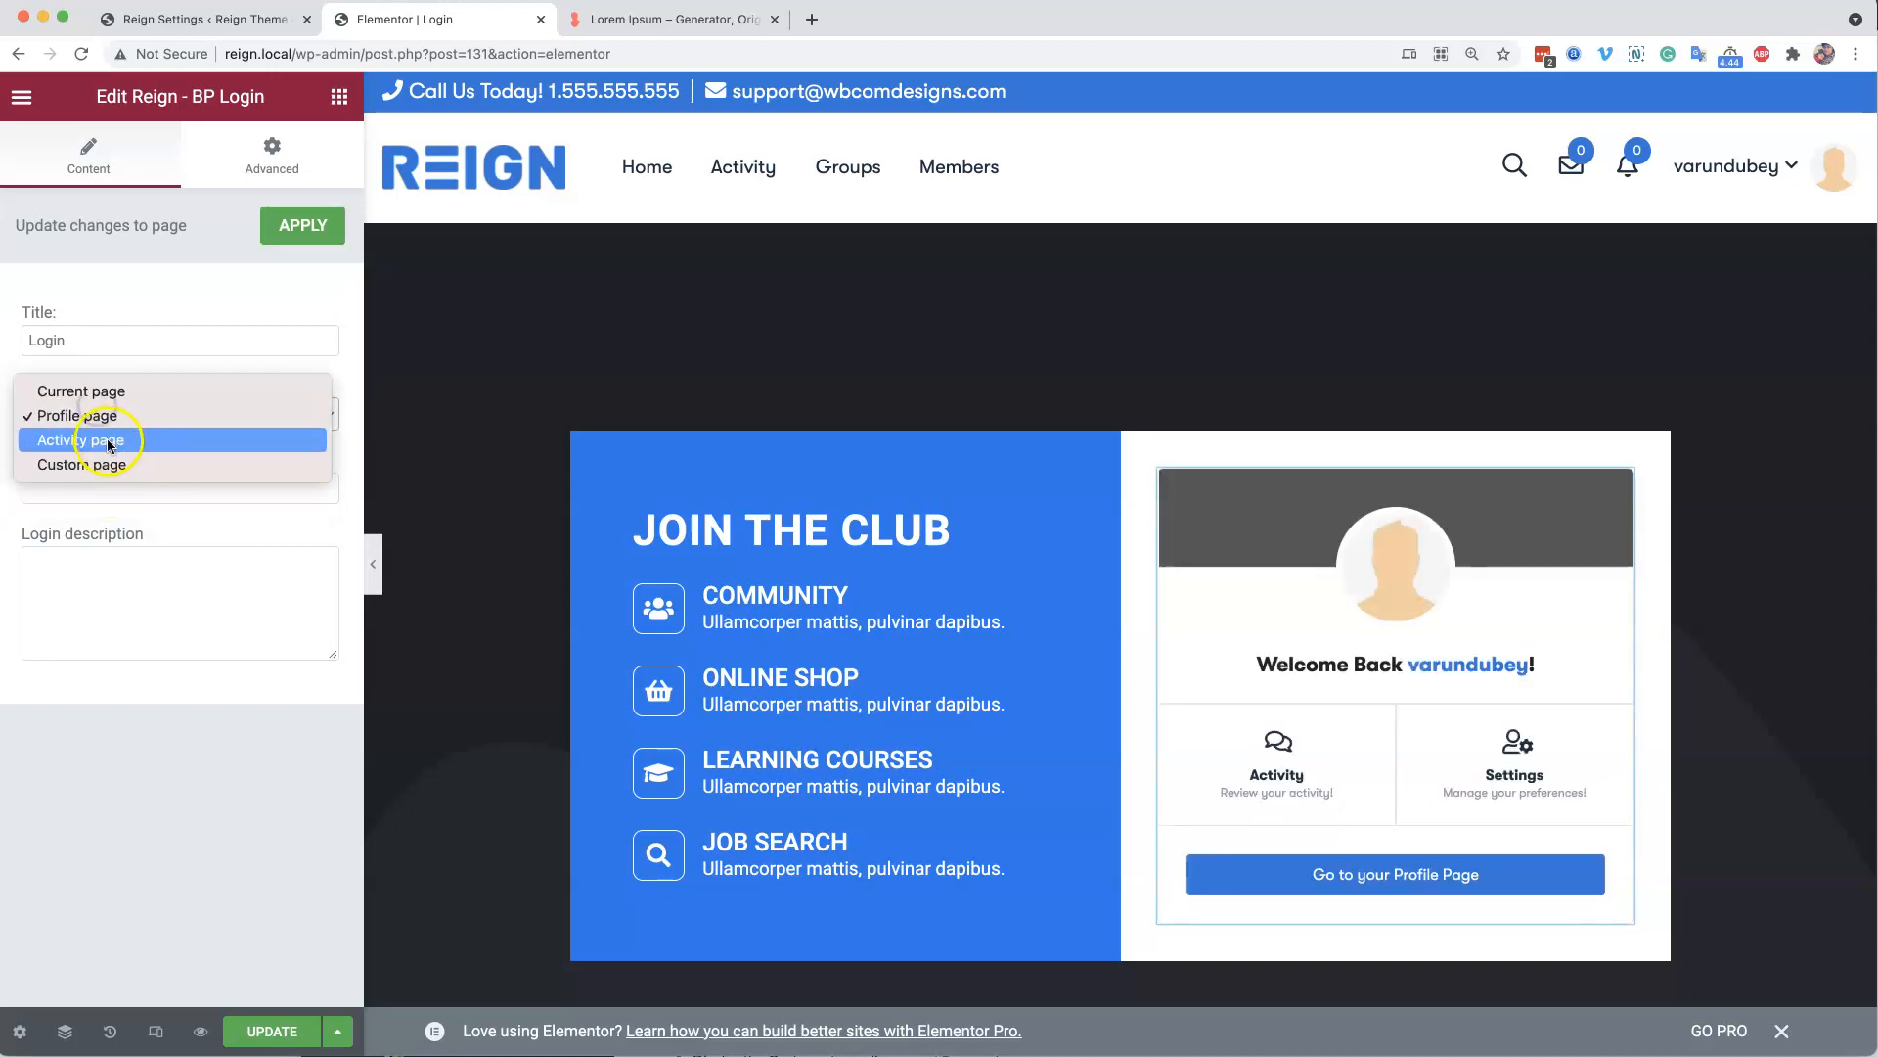
{"action": "left_click", "coordinate": [123, 761]}
{"action": "left_click", "coordinate": [311, 229]}
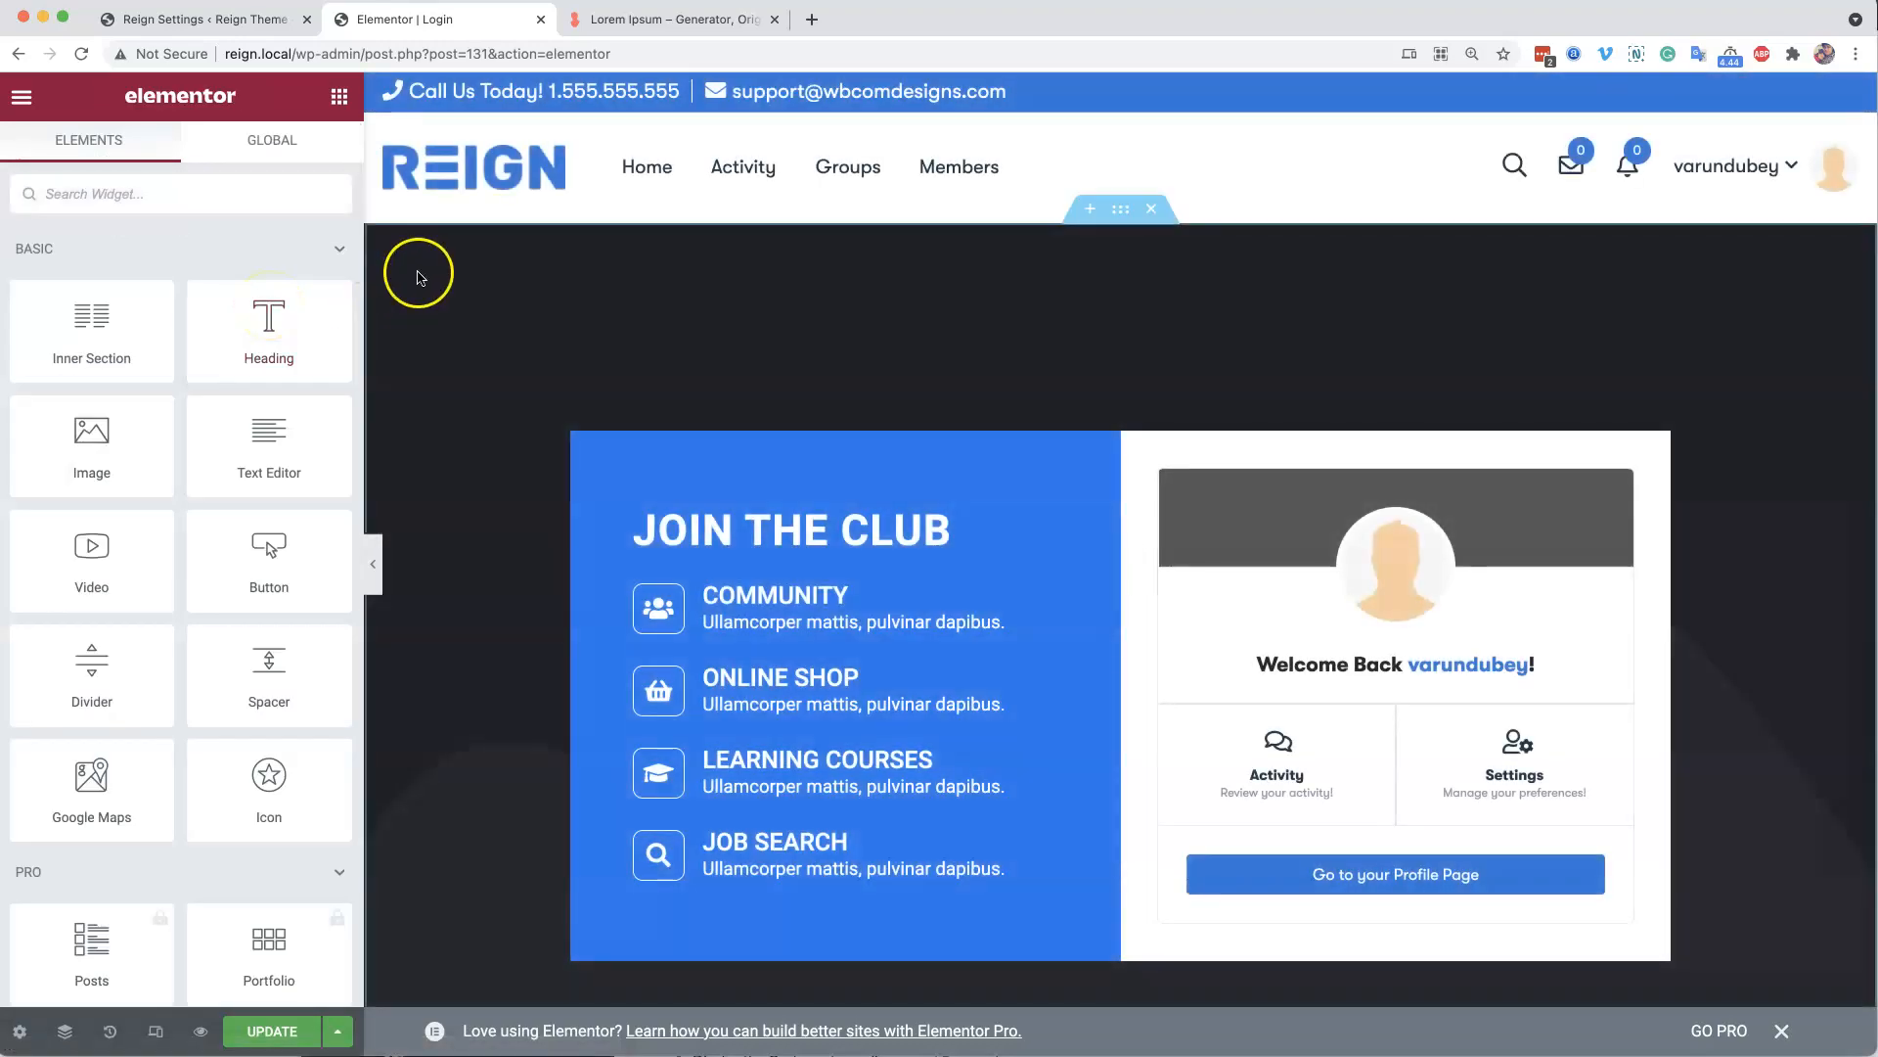
- Review the login section and update the page to save the changes
{"action": "scroll", "coordinate": [1144, 817], "scroll_direction": "down", "scroll_amount": 5}
{"action": "scroll", "coordinate": [1112, 439], "scroll_direction": "up", "scroll_amount": 5}
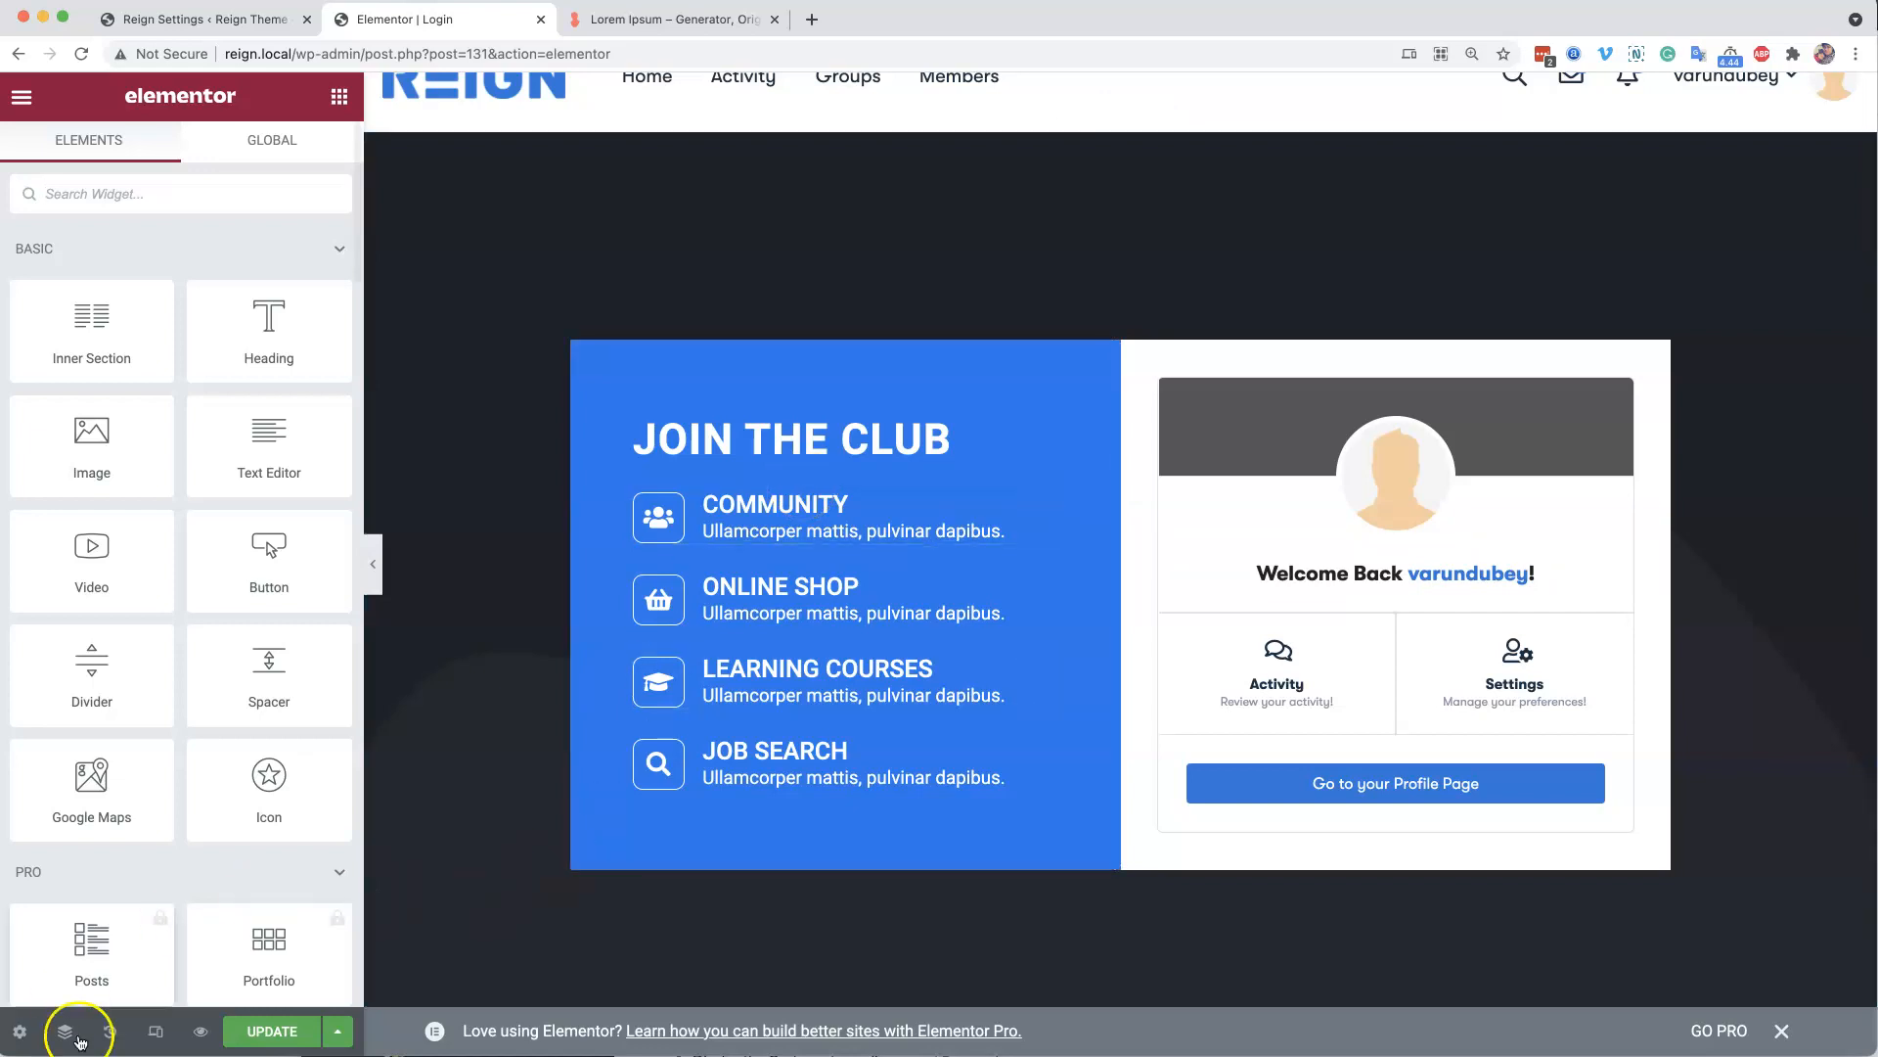
{"action": "left_click", "coordinate": [288, 1031]}
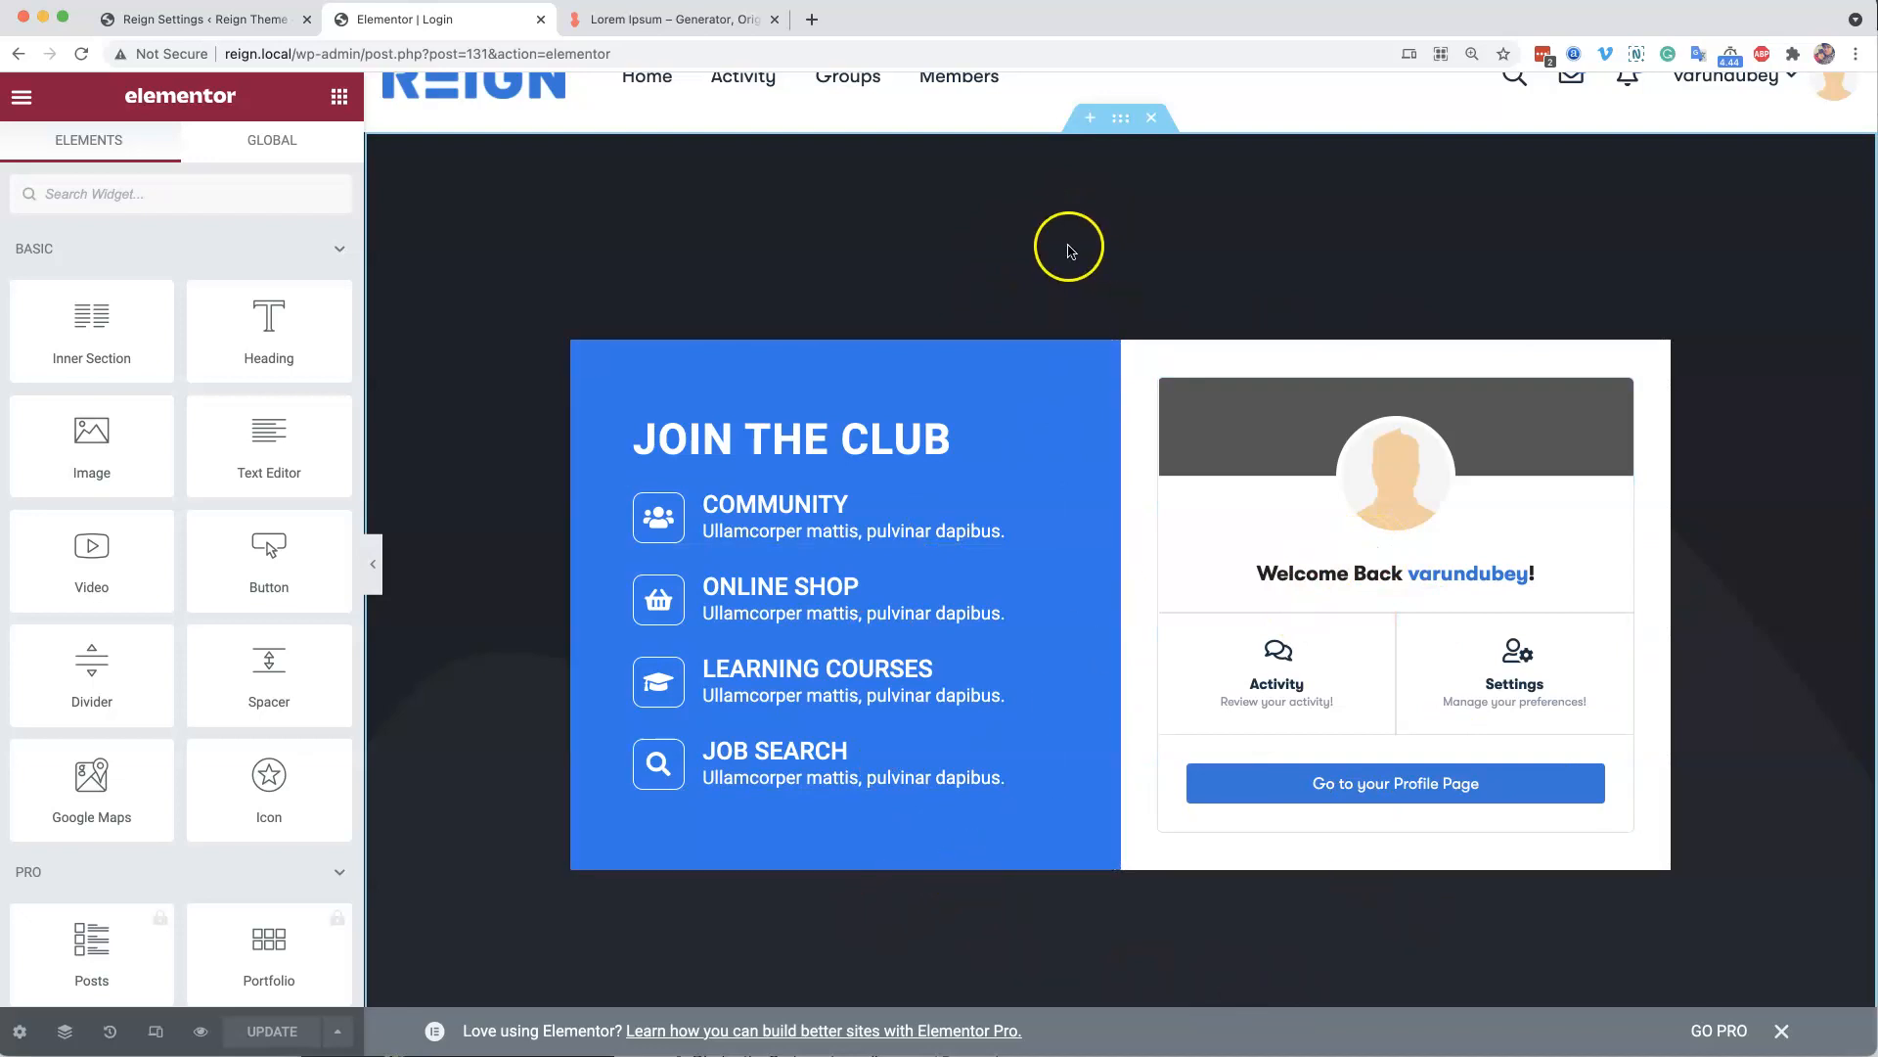
- Insert the Login Section Design 02 template in the empty area below the existing login section
{"action": "left_click", "coordinate": [1080, 122]}
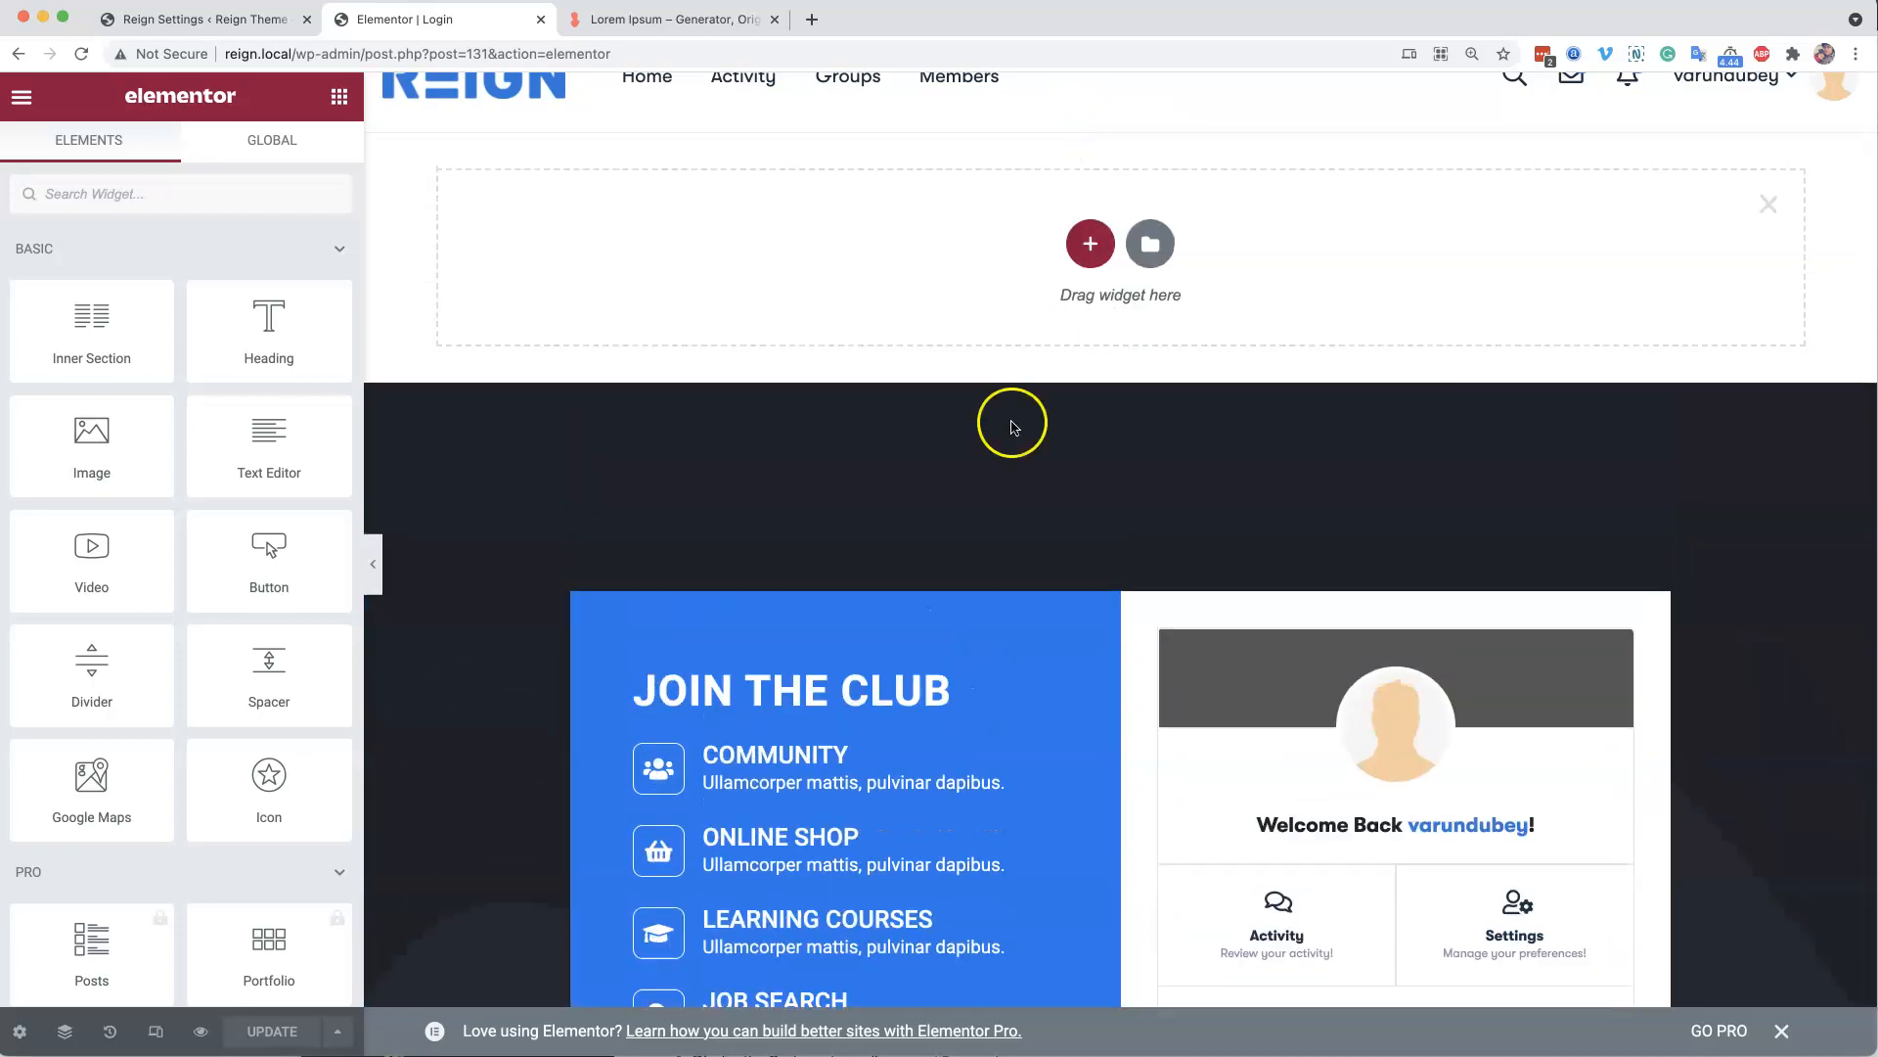
{"action": "left_click", "coordinate": [1783, 201]}
{"action": "scroll", "coordinate": [1125, 489], "scroll_direction": "down", "scroll_amount": 5}
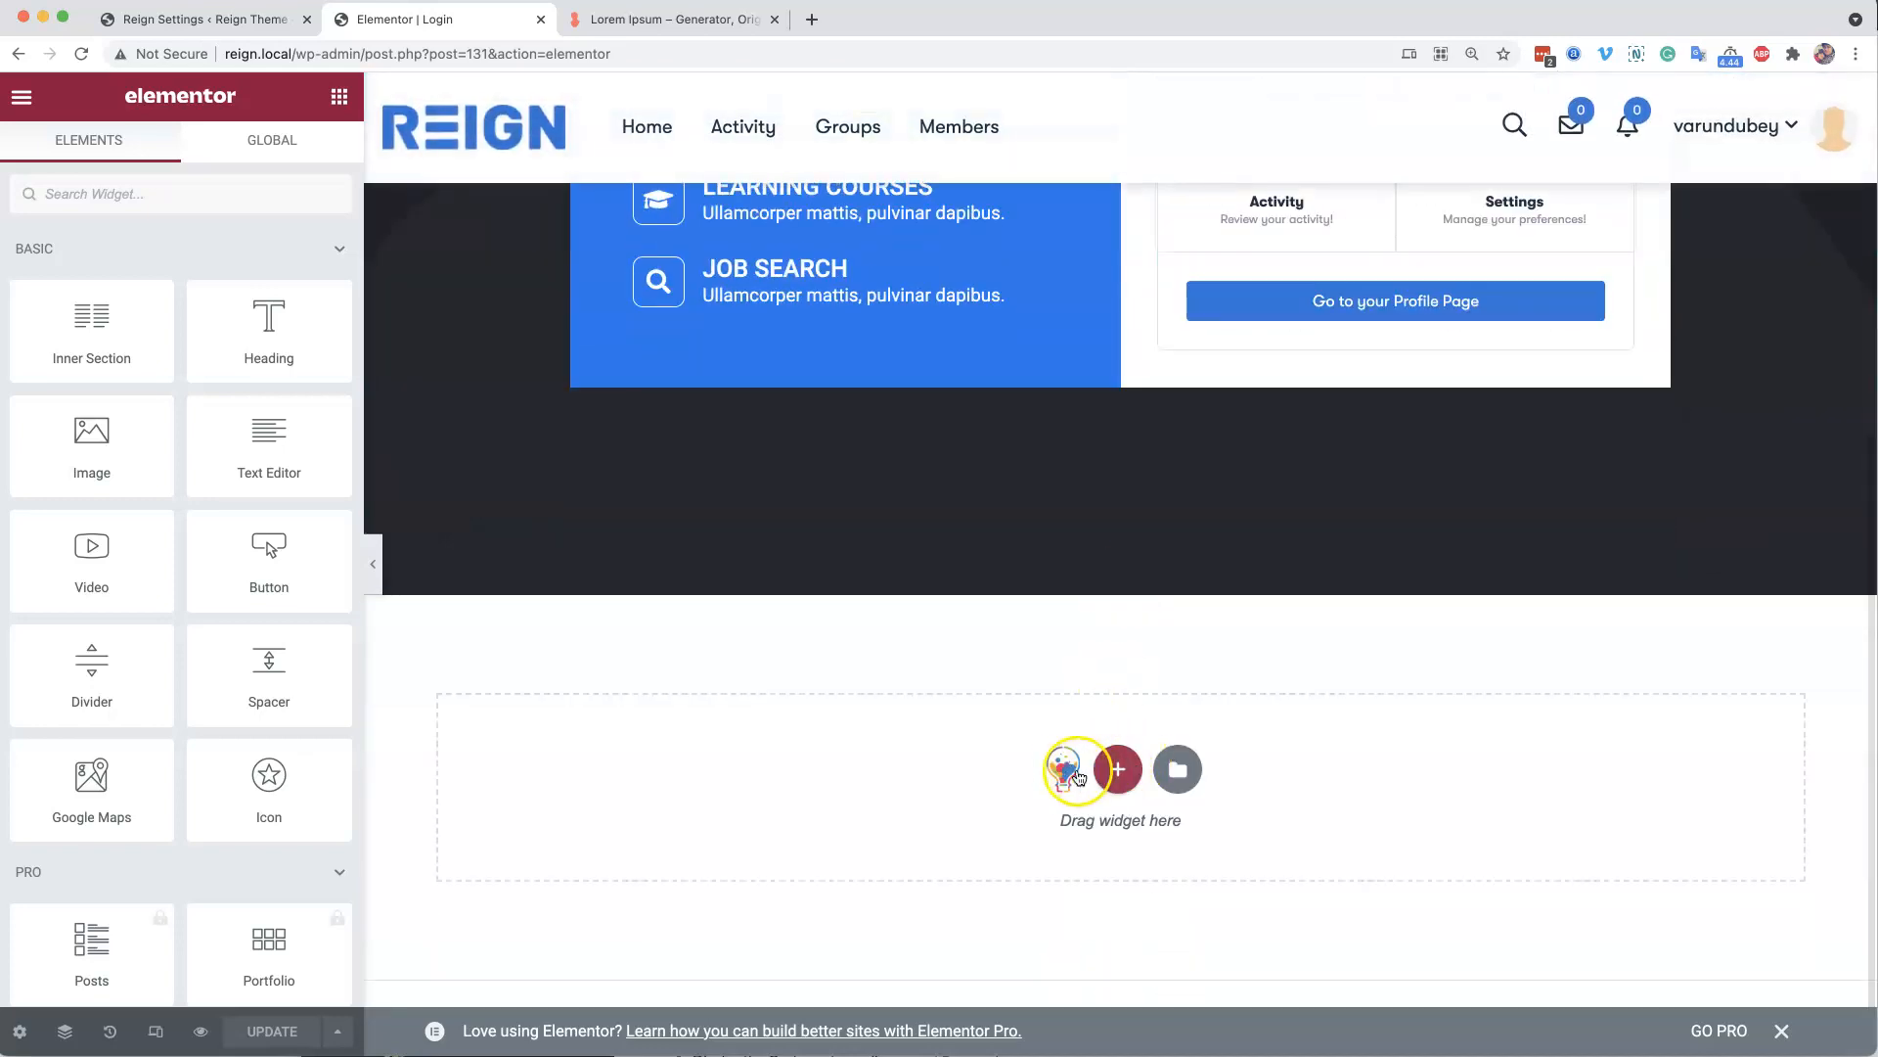
{"action": "left_click", "coordinate": [1076, 773]}
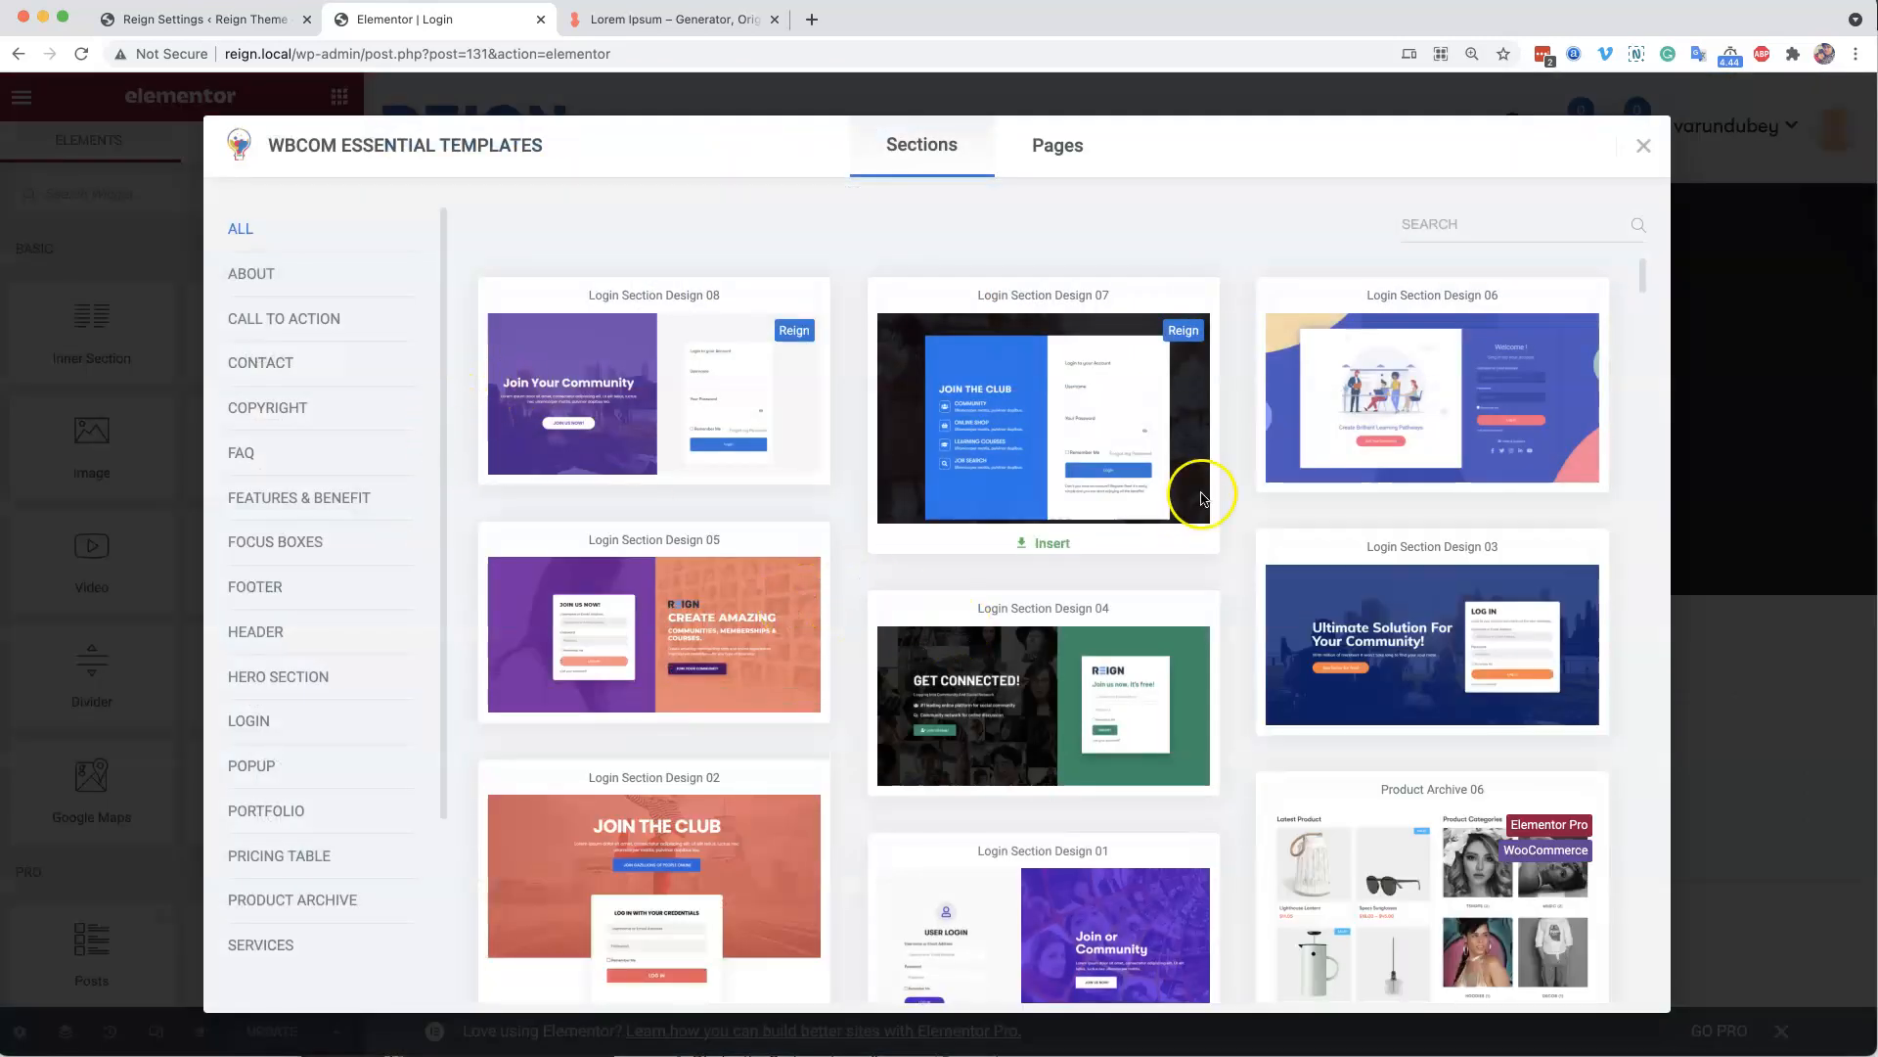
{"action": "scroll", "coordinate": [749, 632], "scroll_direction": "down", "scroll_amount": 3}
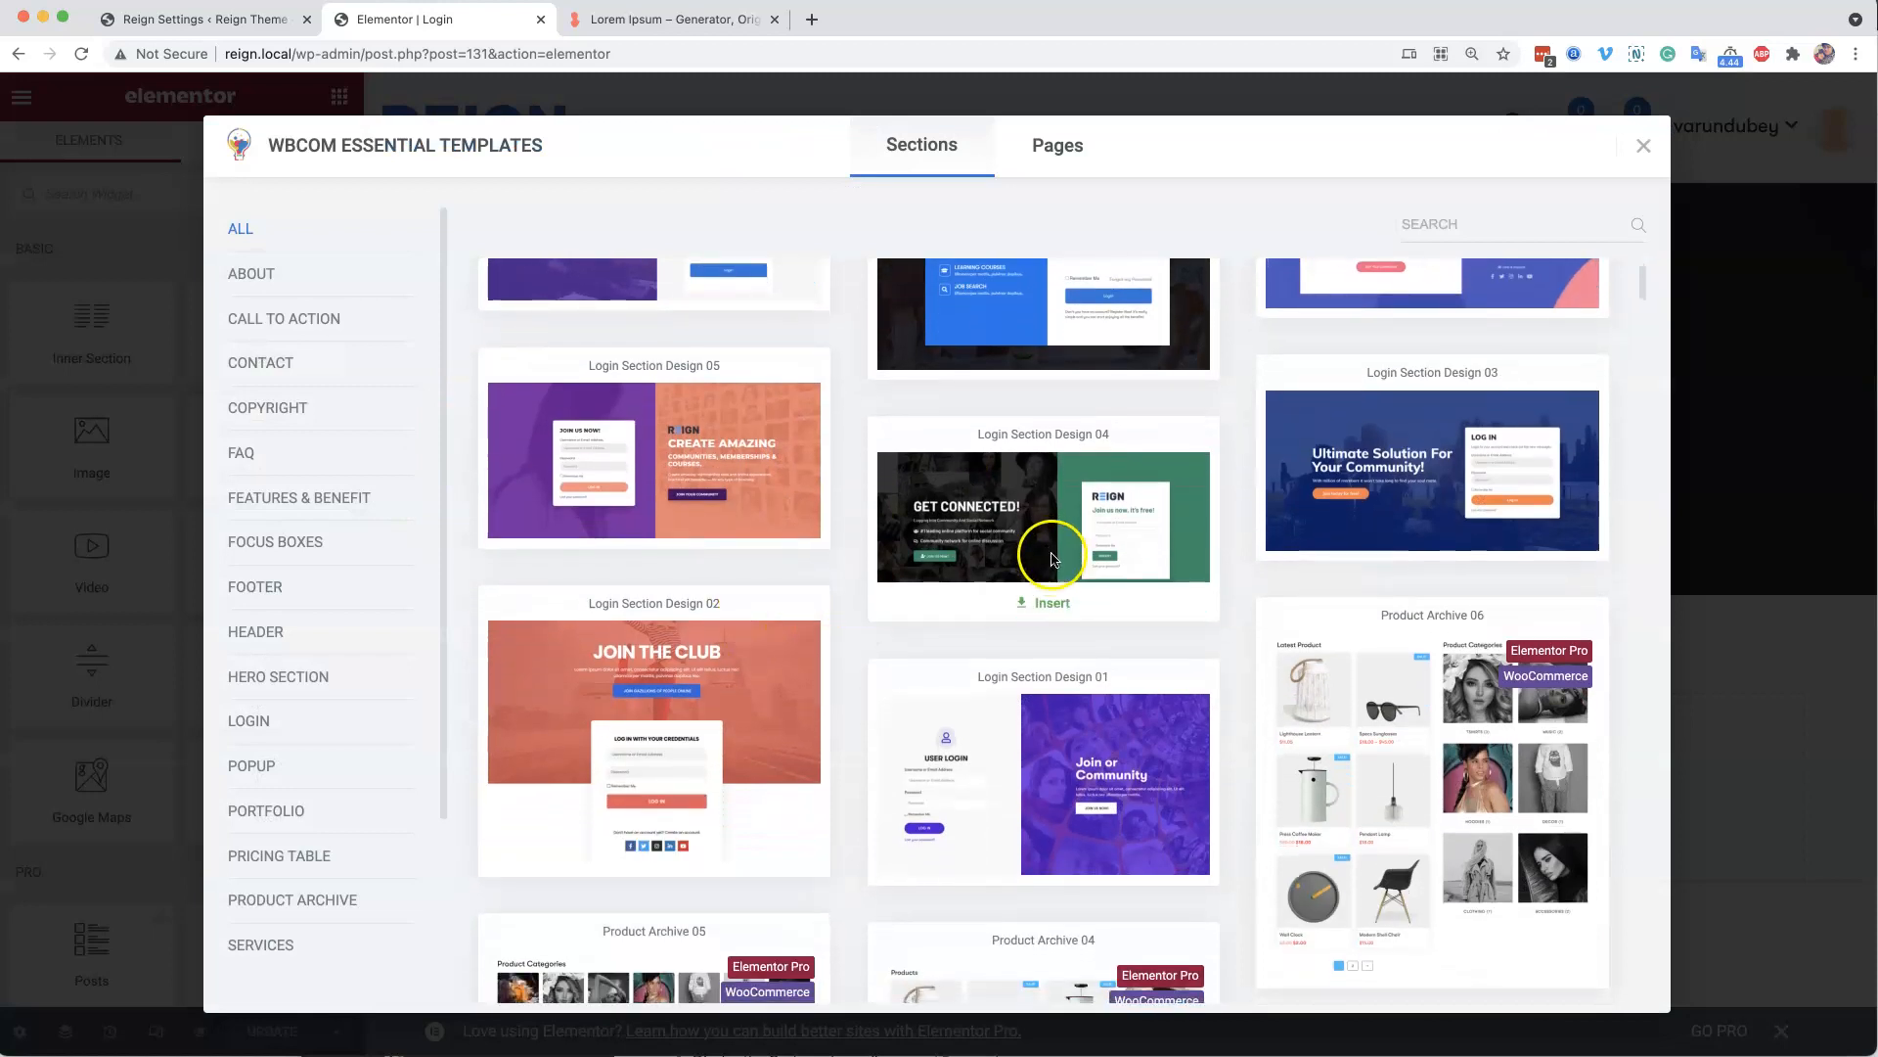
{"action": "scroll", "coordinate": [1047, 560], "scroll_direction": "down", "scroll_amount": 1}
{"action": "mouse_move", "coordinate": [670, 476]}
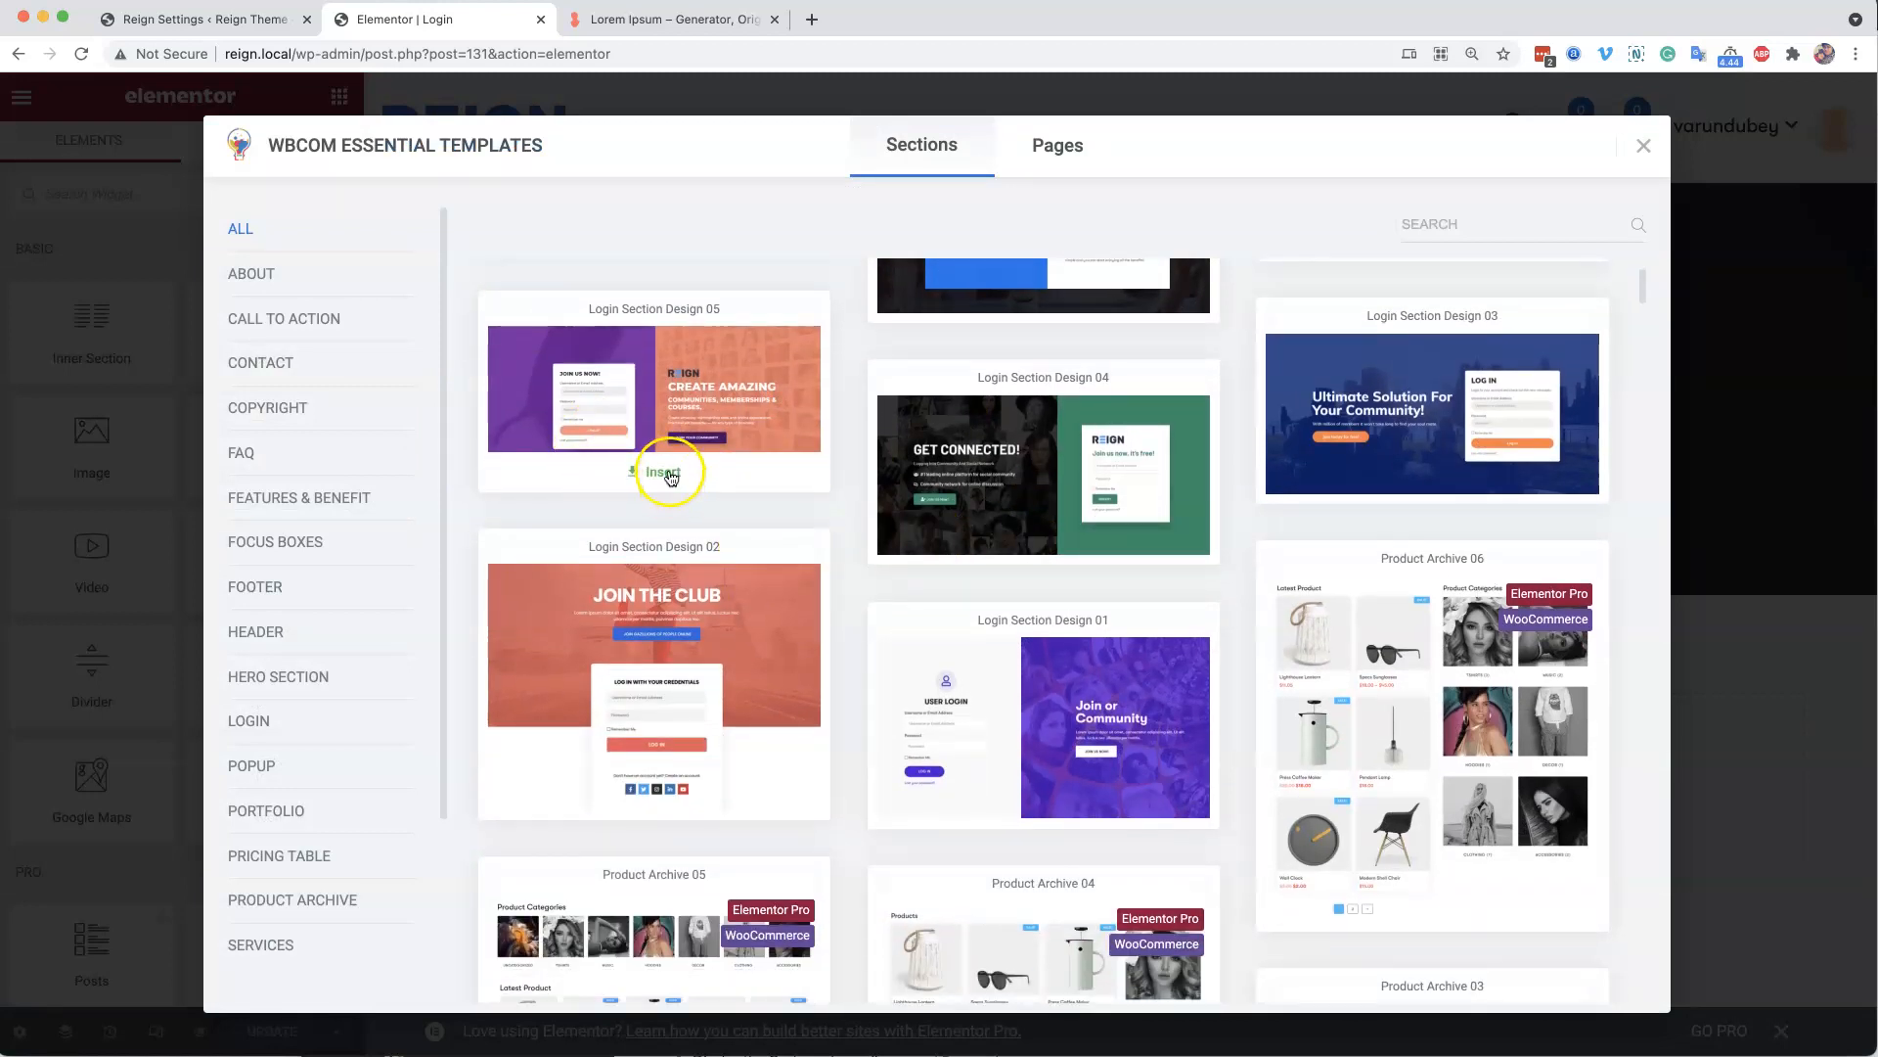
{"action": "left_click", "coordinate": [664, 800]}
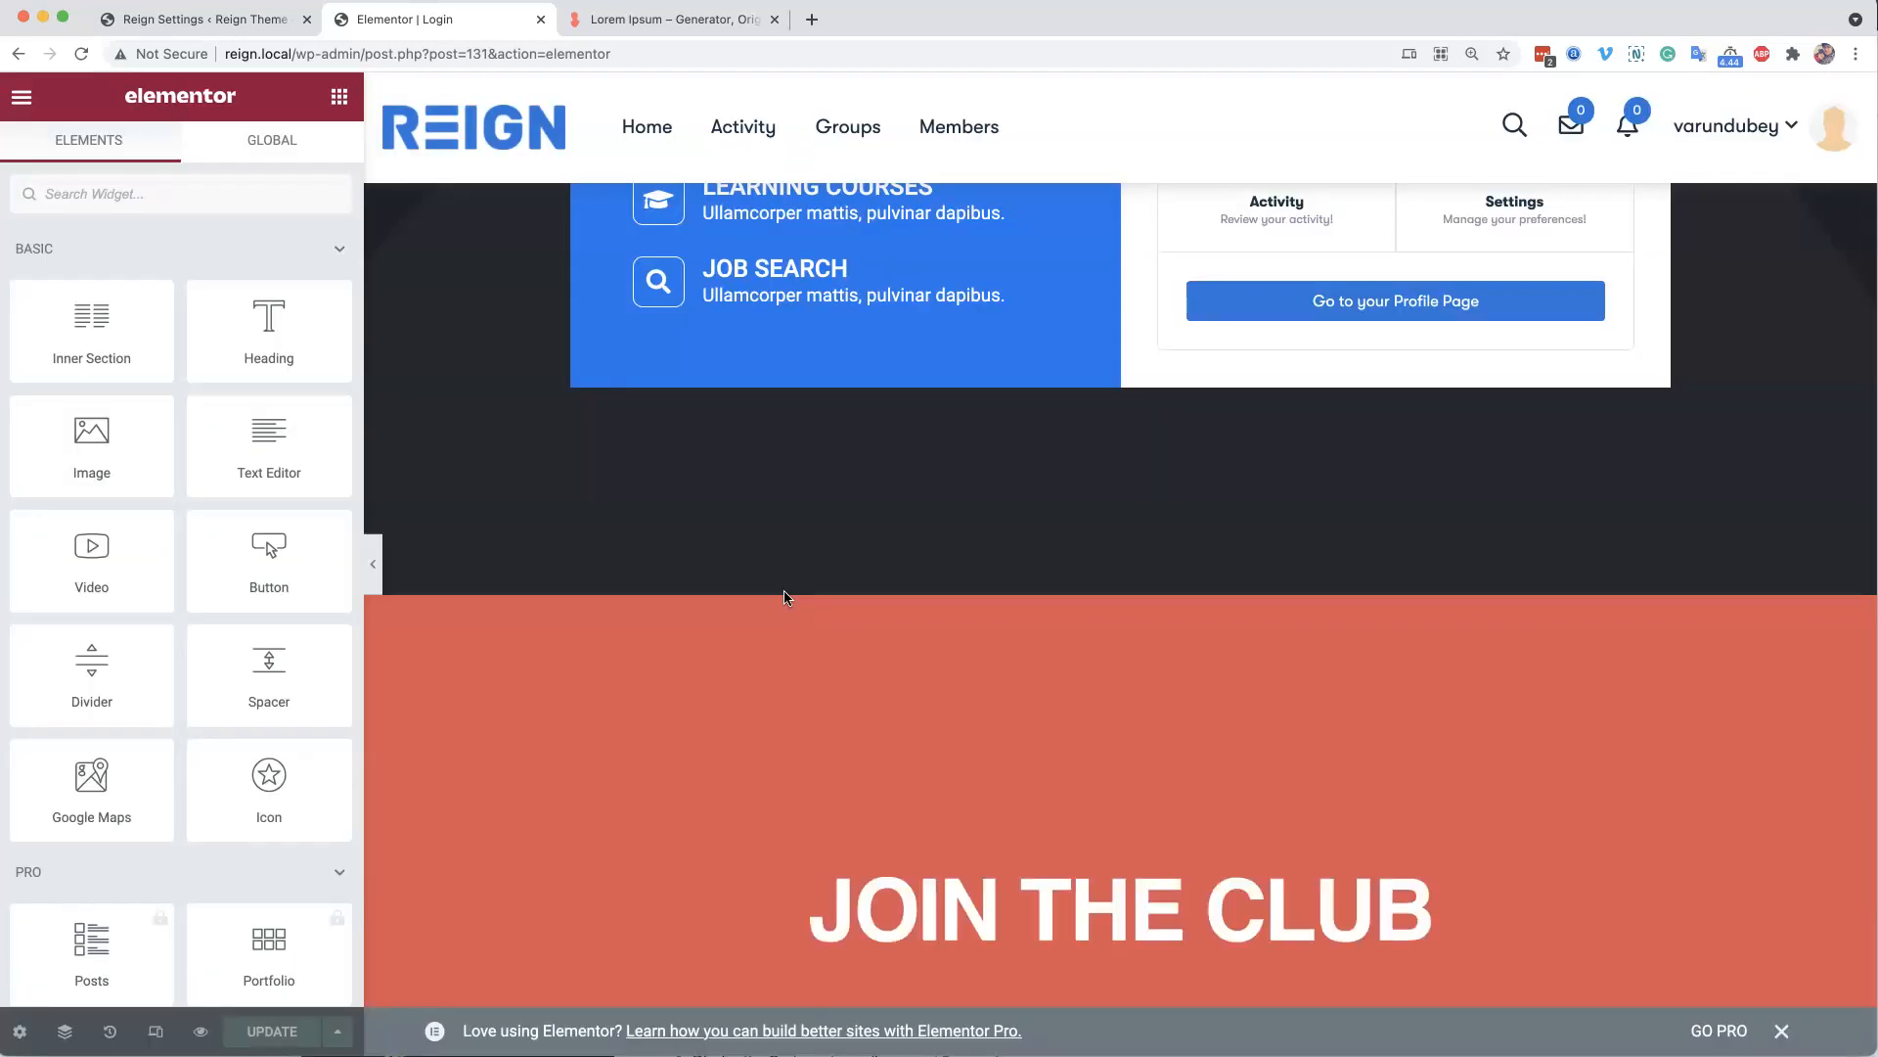
- Review the inserted red Join the Club section and open its login form widget's settings
{"action": "left_click", "coordinate": [861, 721]}
{"action": "scroll", "coordinate": [880, 724], "scroll_direction": "down", "scroll_amount": 7}
{"action": "scroll", "coordinate": [1222, 587], "scroll_direction": "down", "scroll_amount": 4}
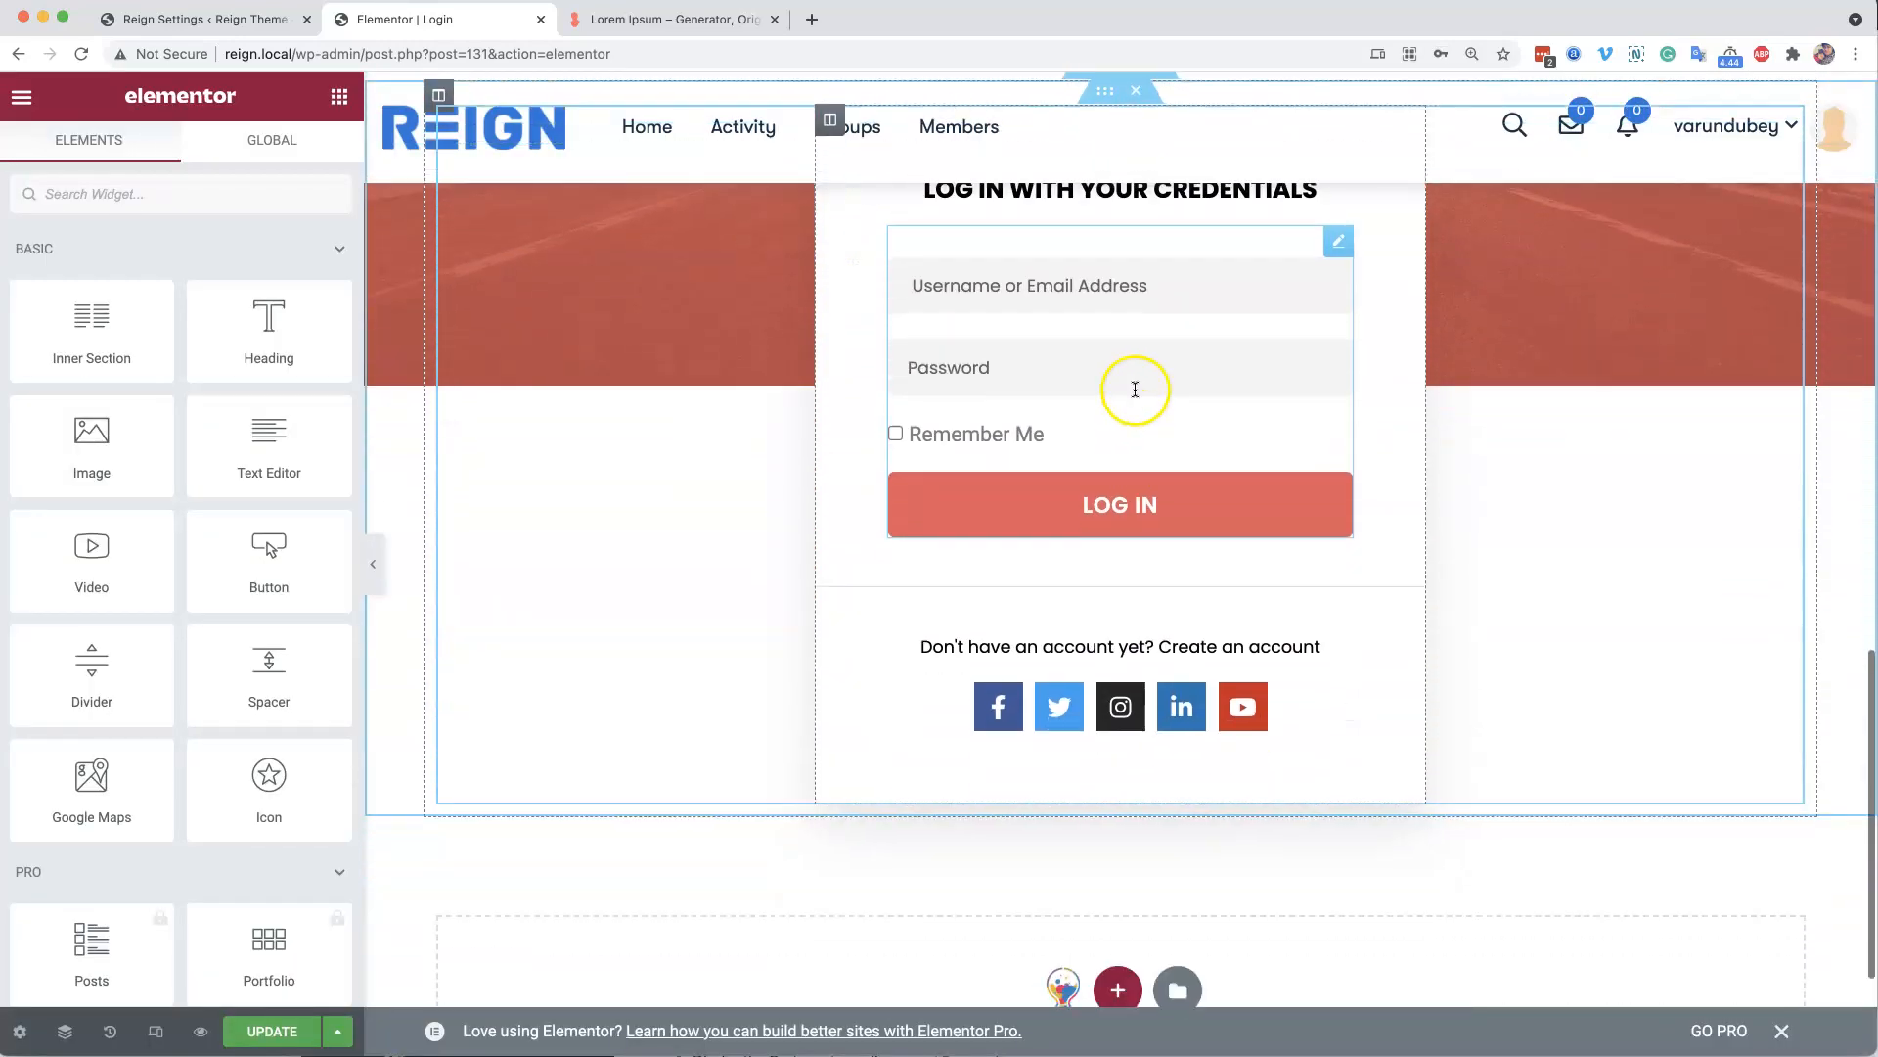
{"action": "left_click", "coordinate": [1100, 245]}
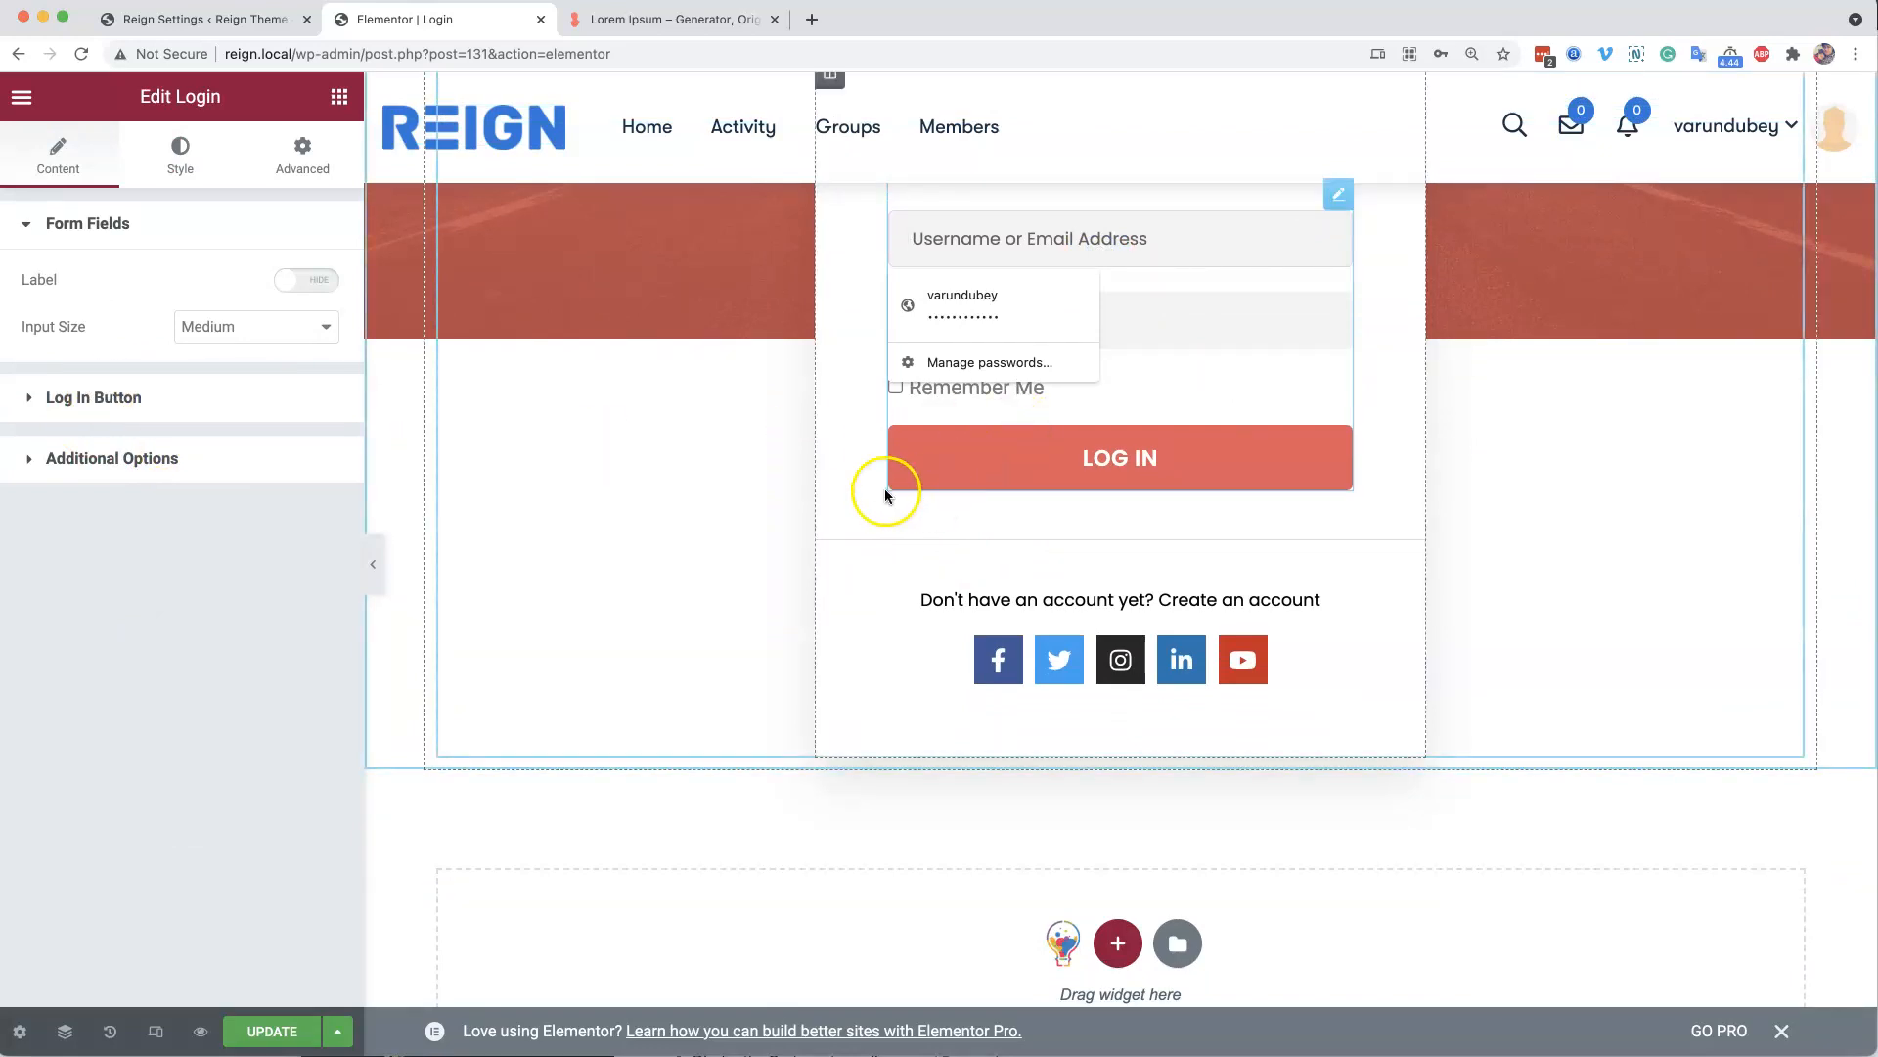
- Turn on Redirect After Login in the Additional Options of the red section's Login widget
{"action": "left_click", "coordinate": [653, 488]}
{"action": "scroll", "coordinate": [809, 525], "scroll_direction": "up", "scroll_amount": 1}
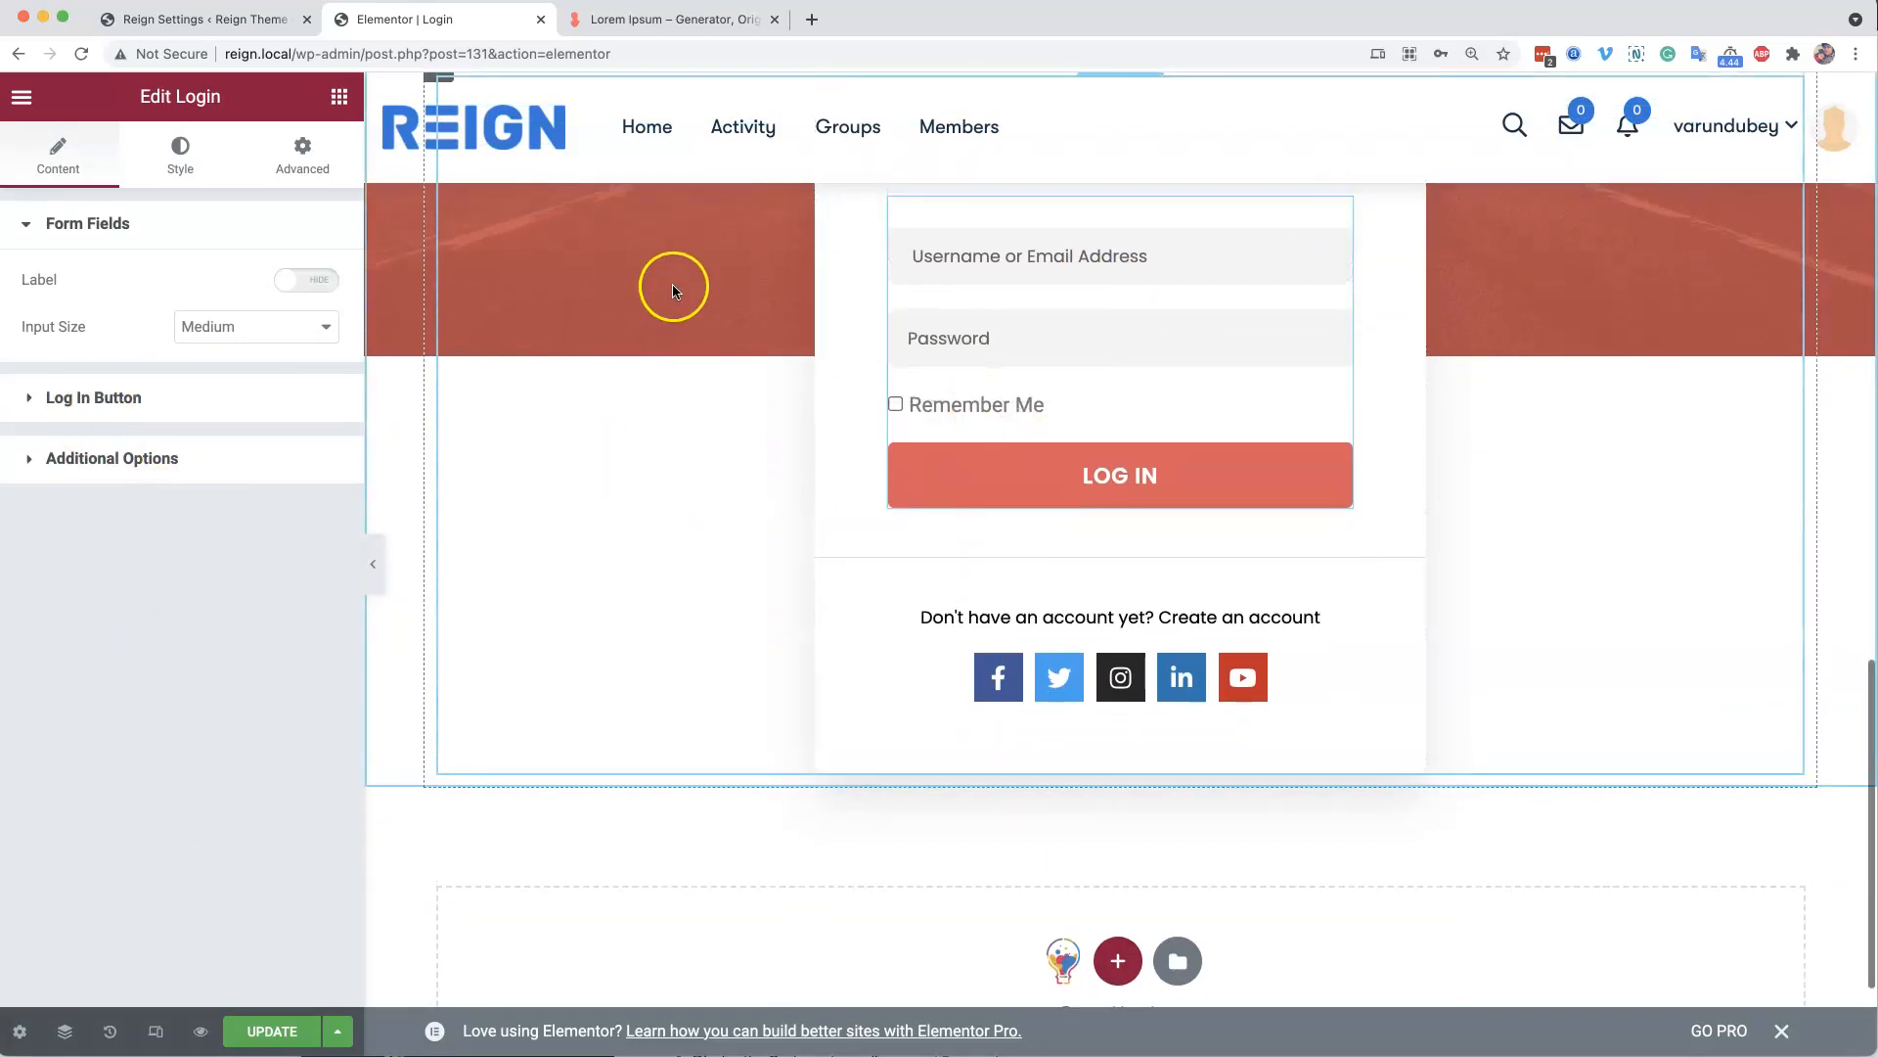
{"action": "scroll", "coordinate": [700, 369], "scroll_direction": "up", "scroll_amount": 3}
{"action": "left_click", "coordinate": [962, 455]}
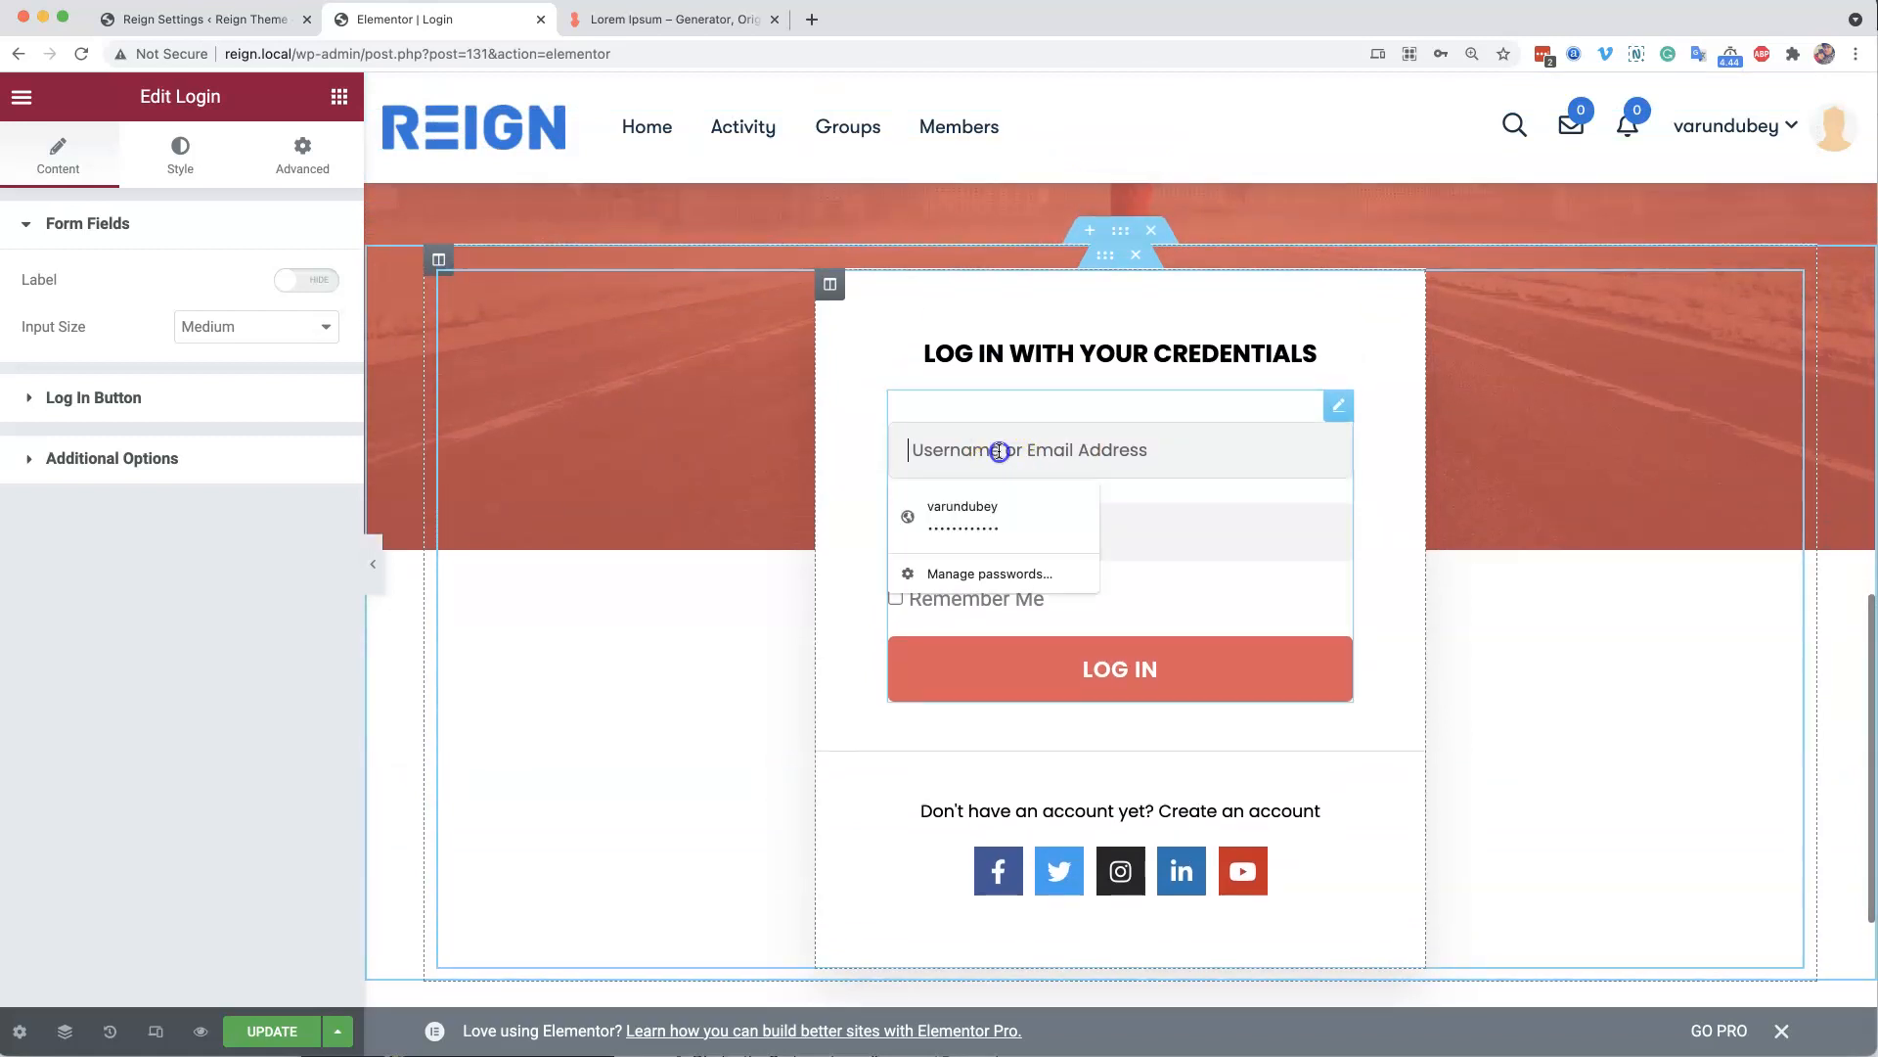
{"action": "left_click", "coordinate": [147, 459]}
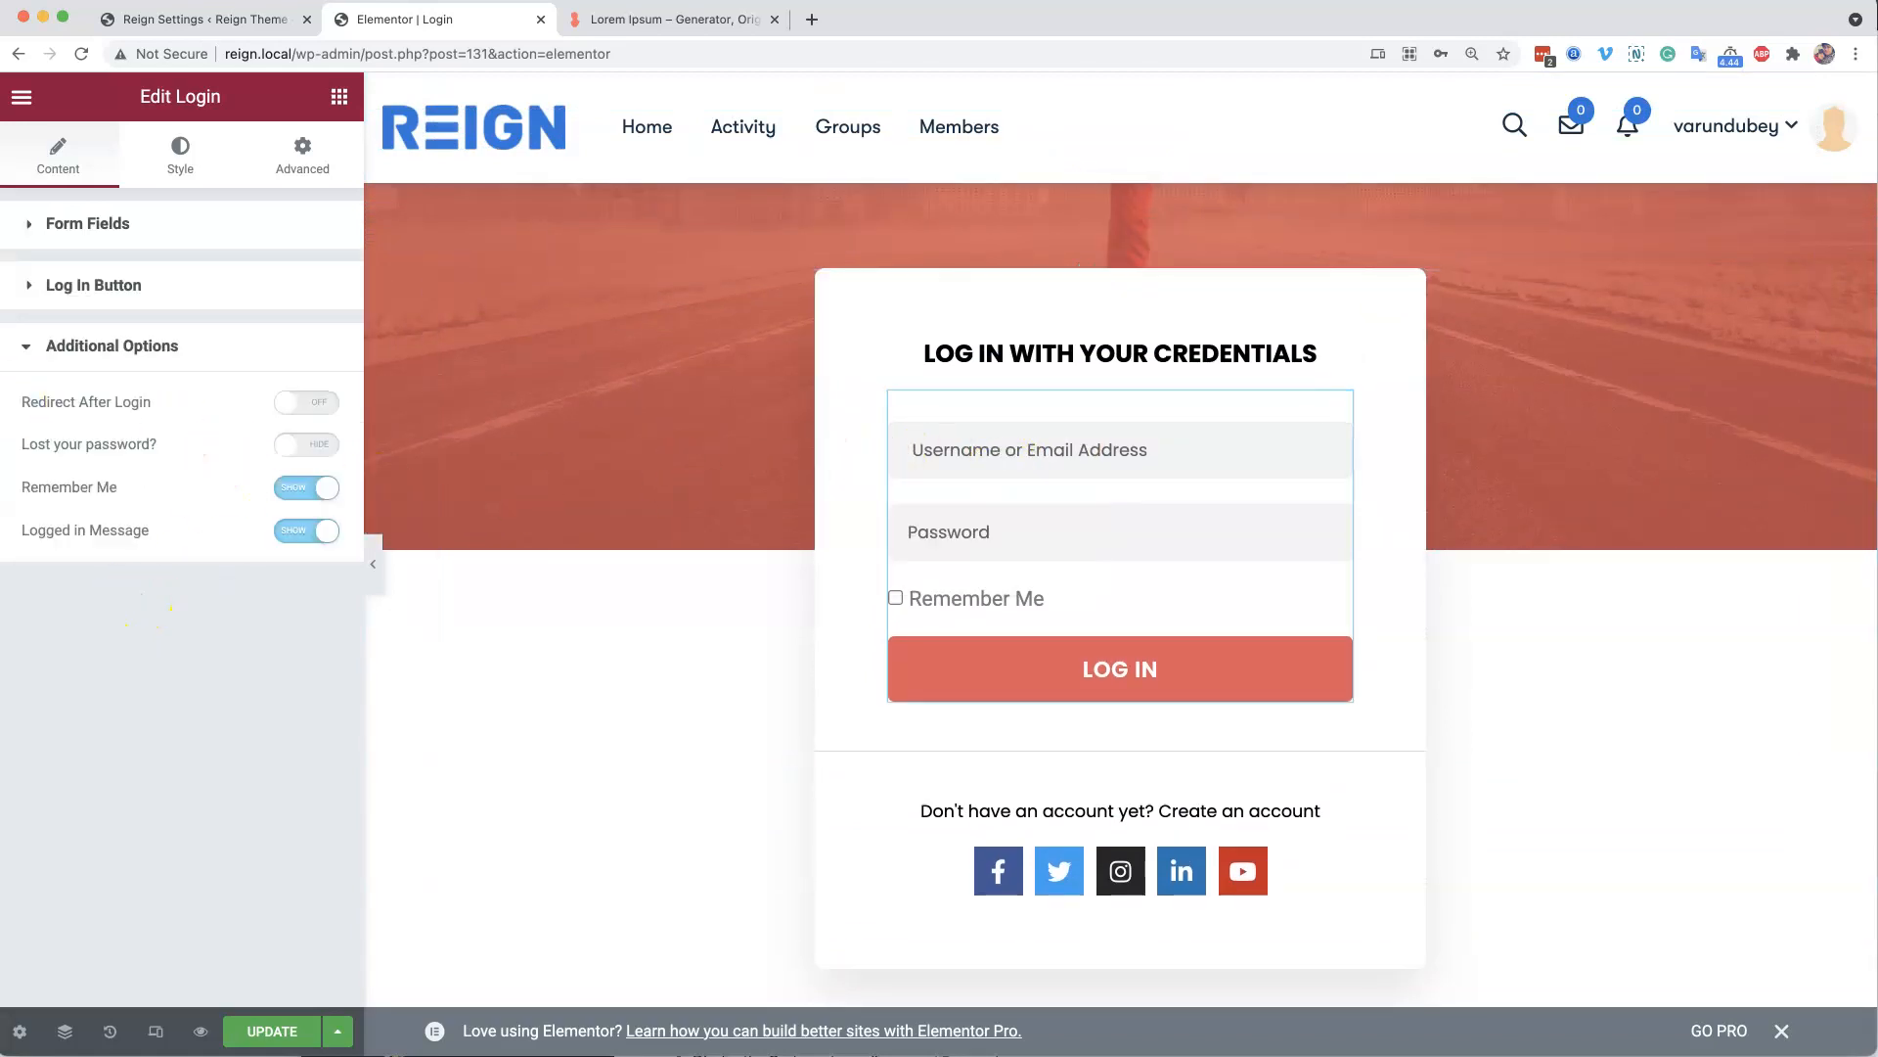
{"action": "left_click", "coordinate": [327, 405]}
{"action": "left_click", "coordinate": [131, 450]}
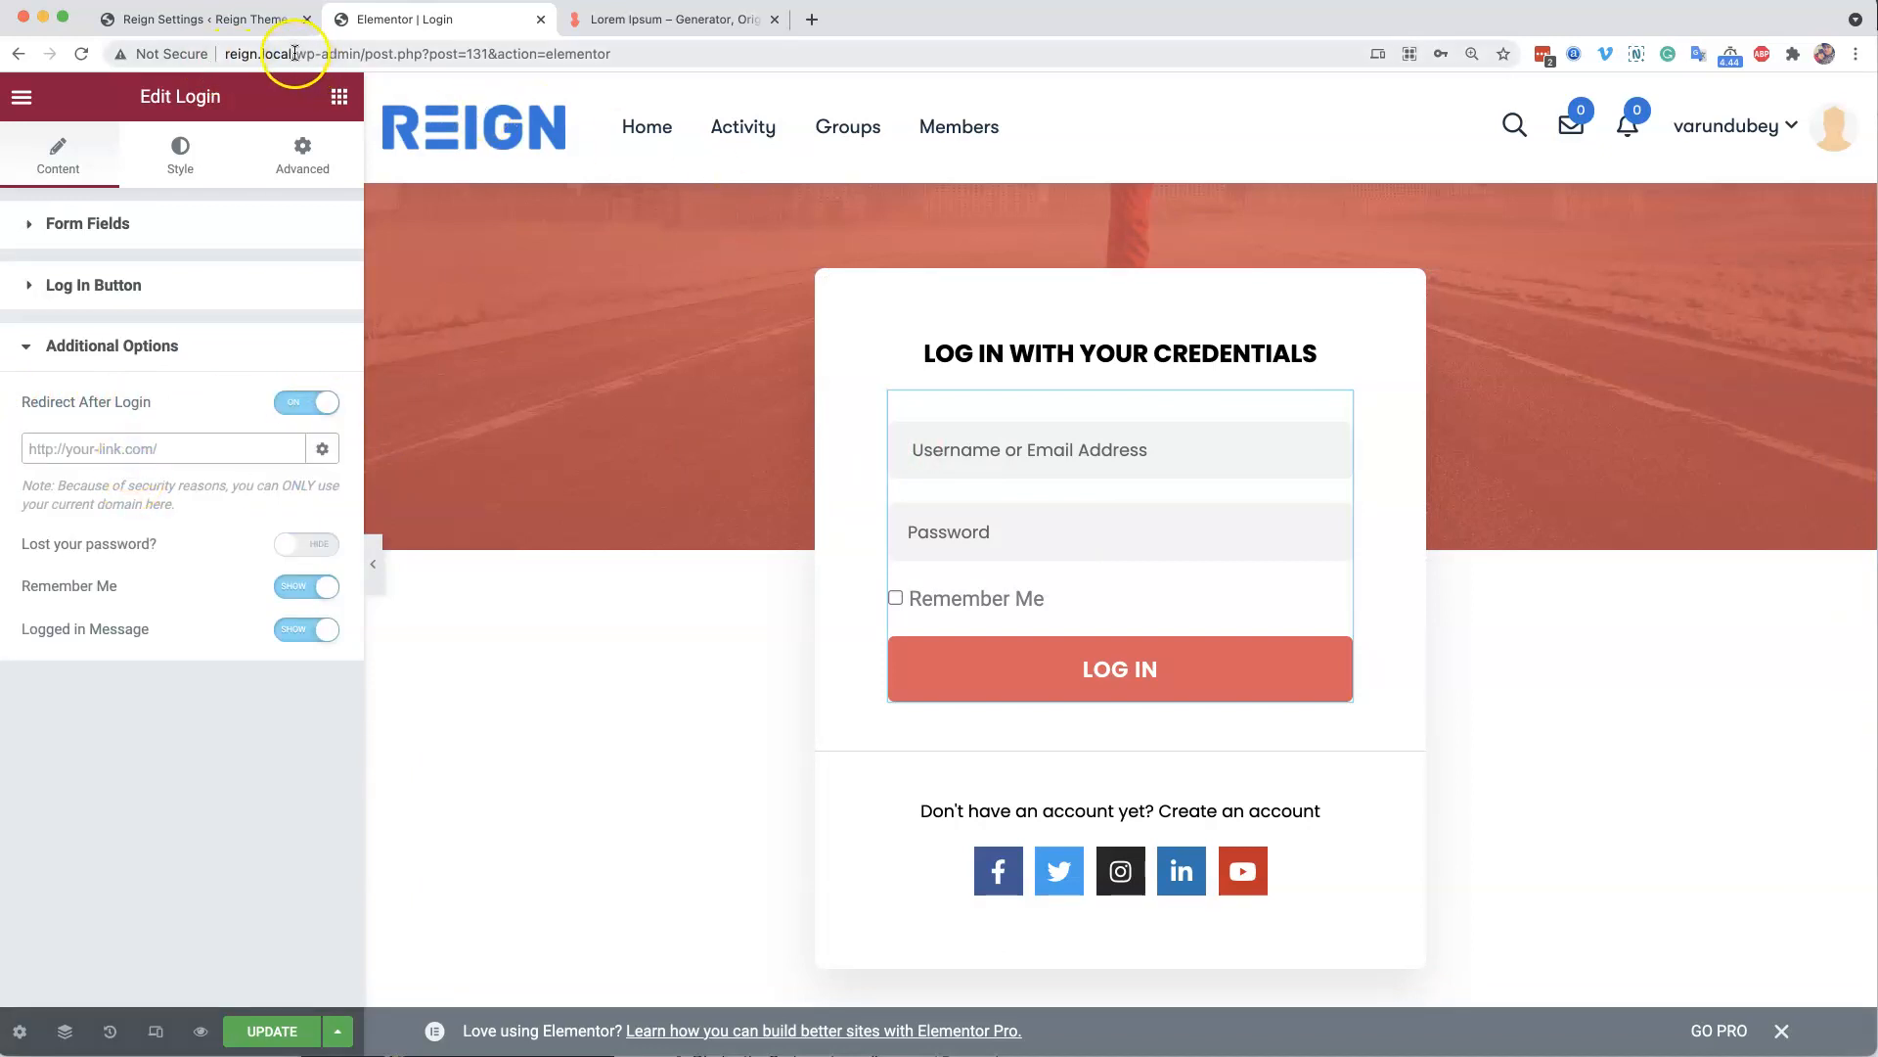
{"action": "left_click_drag", "start_coordinate": [294, 53], "coordinate": [195, 52]}
{"action": "key", "text": "ctrl+c"}
{"action": "left_click", "coordinate": [110, 448]}
{"action": "key", "text": "ctrl+v"}
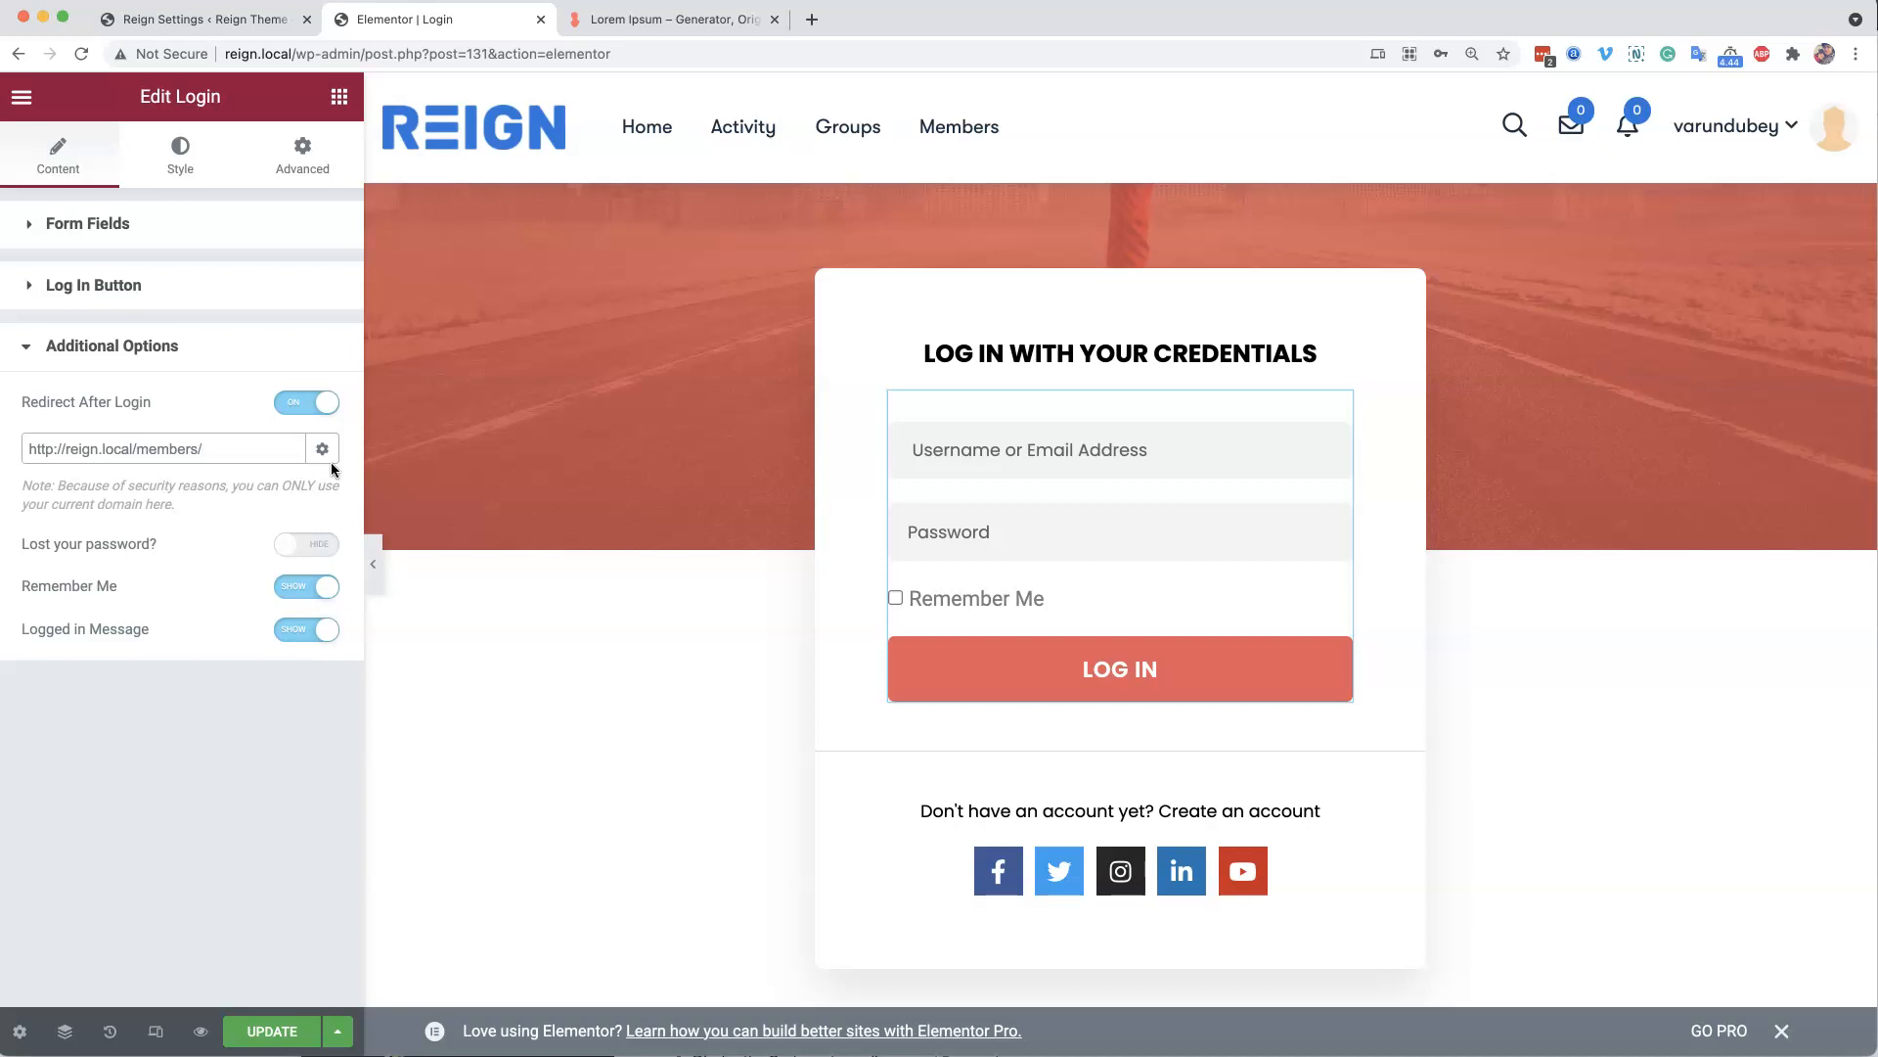
{"action": "type", "text": "me"}
{"action": "left_click", "coordinate": [191, 763]}
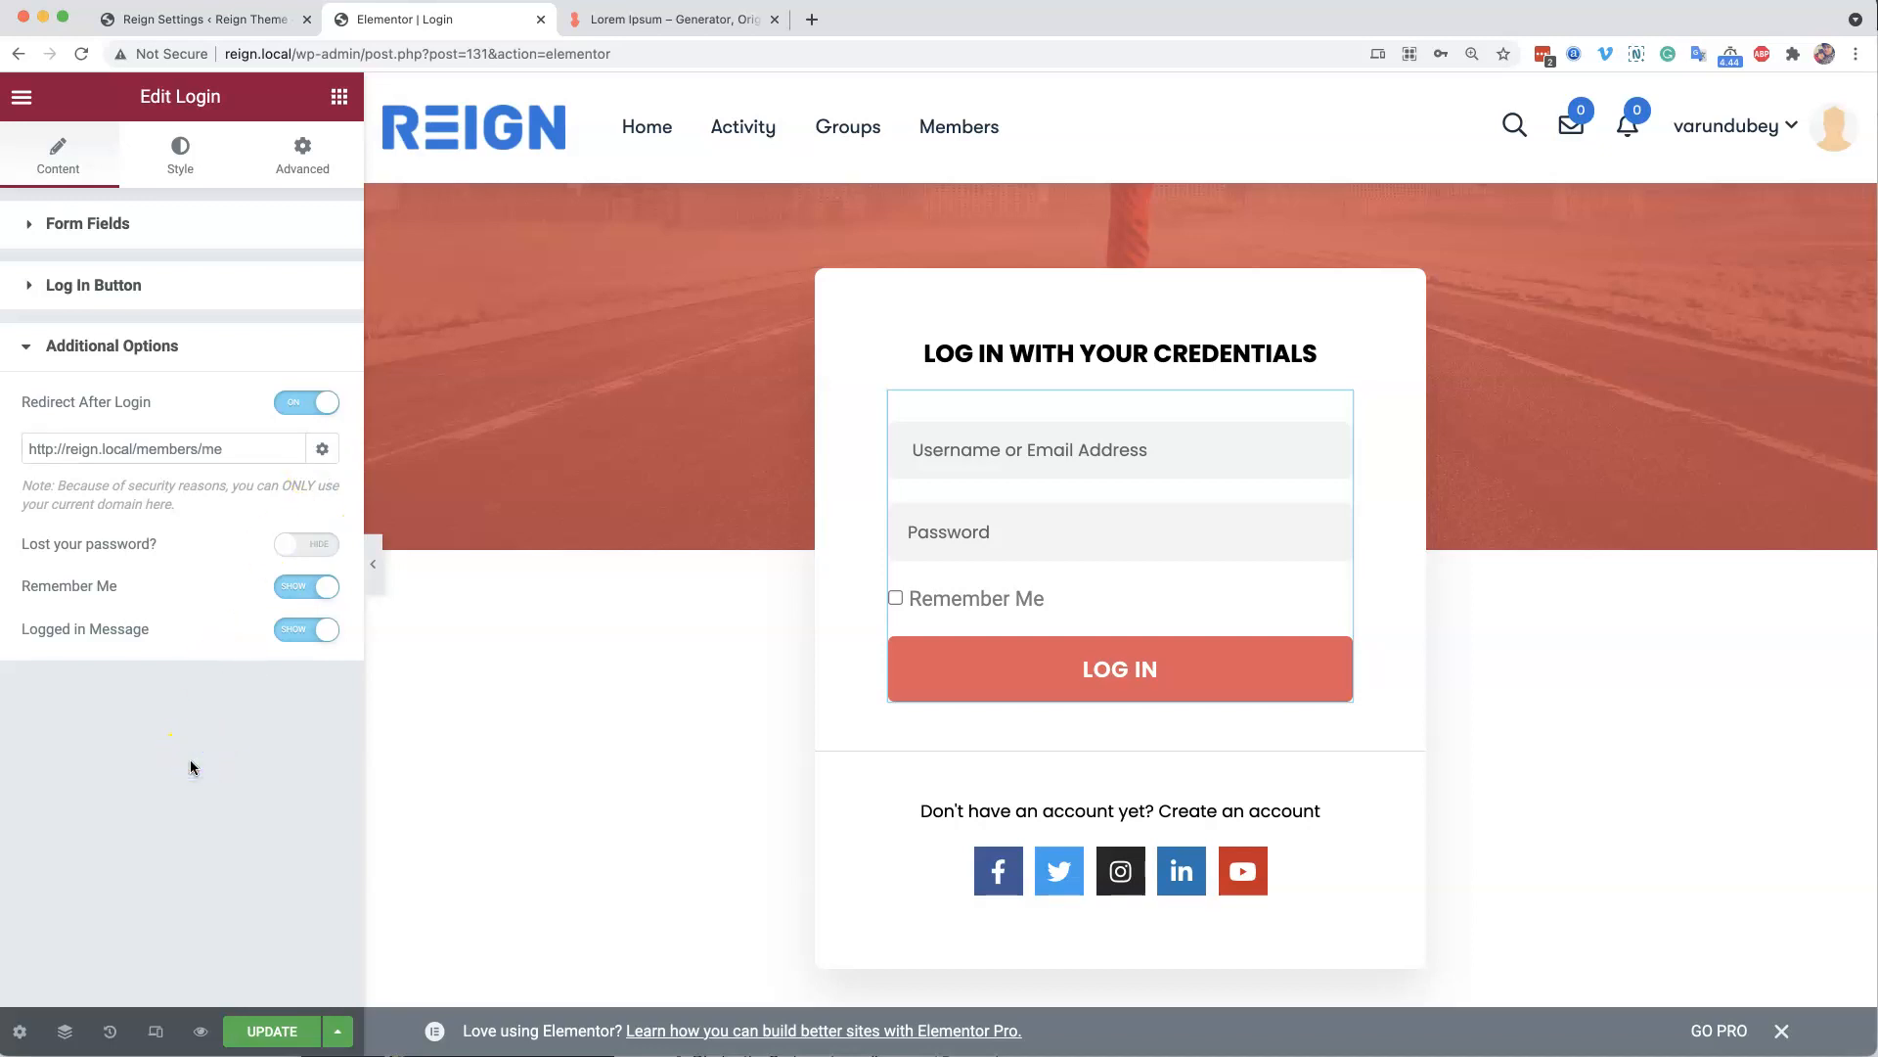
{"action": "left_click", "coordinate": [251, 452]}
{"action": "left_click", "coordinate": [289, 1023]}
- Review both login sections in the editor and open the published Login page
{"action": "scroll", "coordinate": [683, 501], "scroll_direction": "up", "scroll_amount": 6}
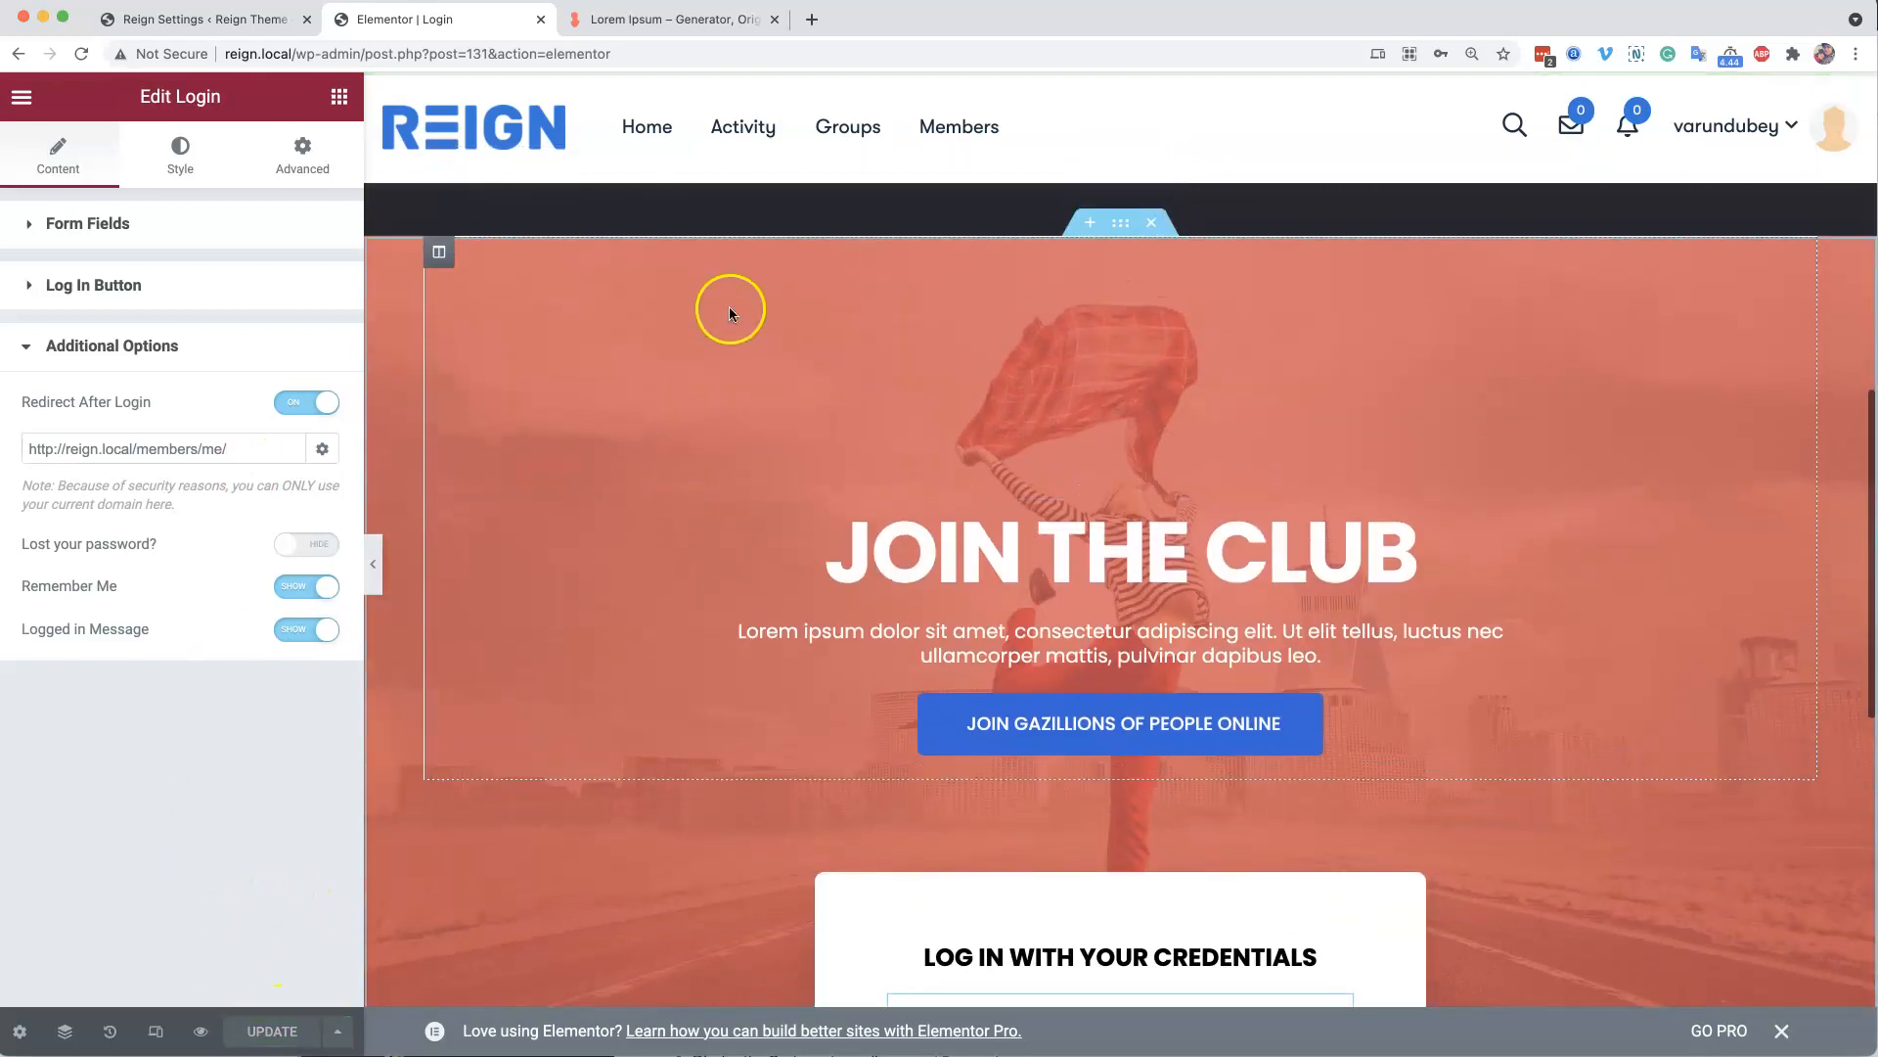
{"action": "scroll", "coordinate": [1040, 285], "scroll_direction": "down", "scroll_amount": 10}
{"action": "scroll", "coordinate": [1044, 608], "scroll_direction": "up", "scroll_amount": 3}
{"action": "scroll", "coordinate": [596, 435], "scroll_direction": "up", "scroll_amount": 5}
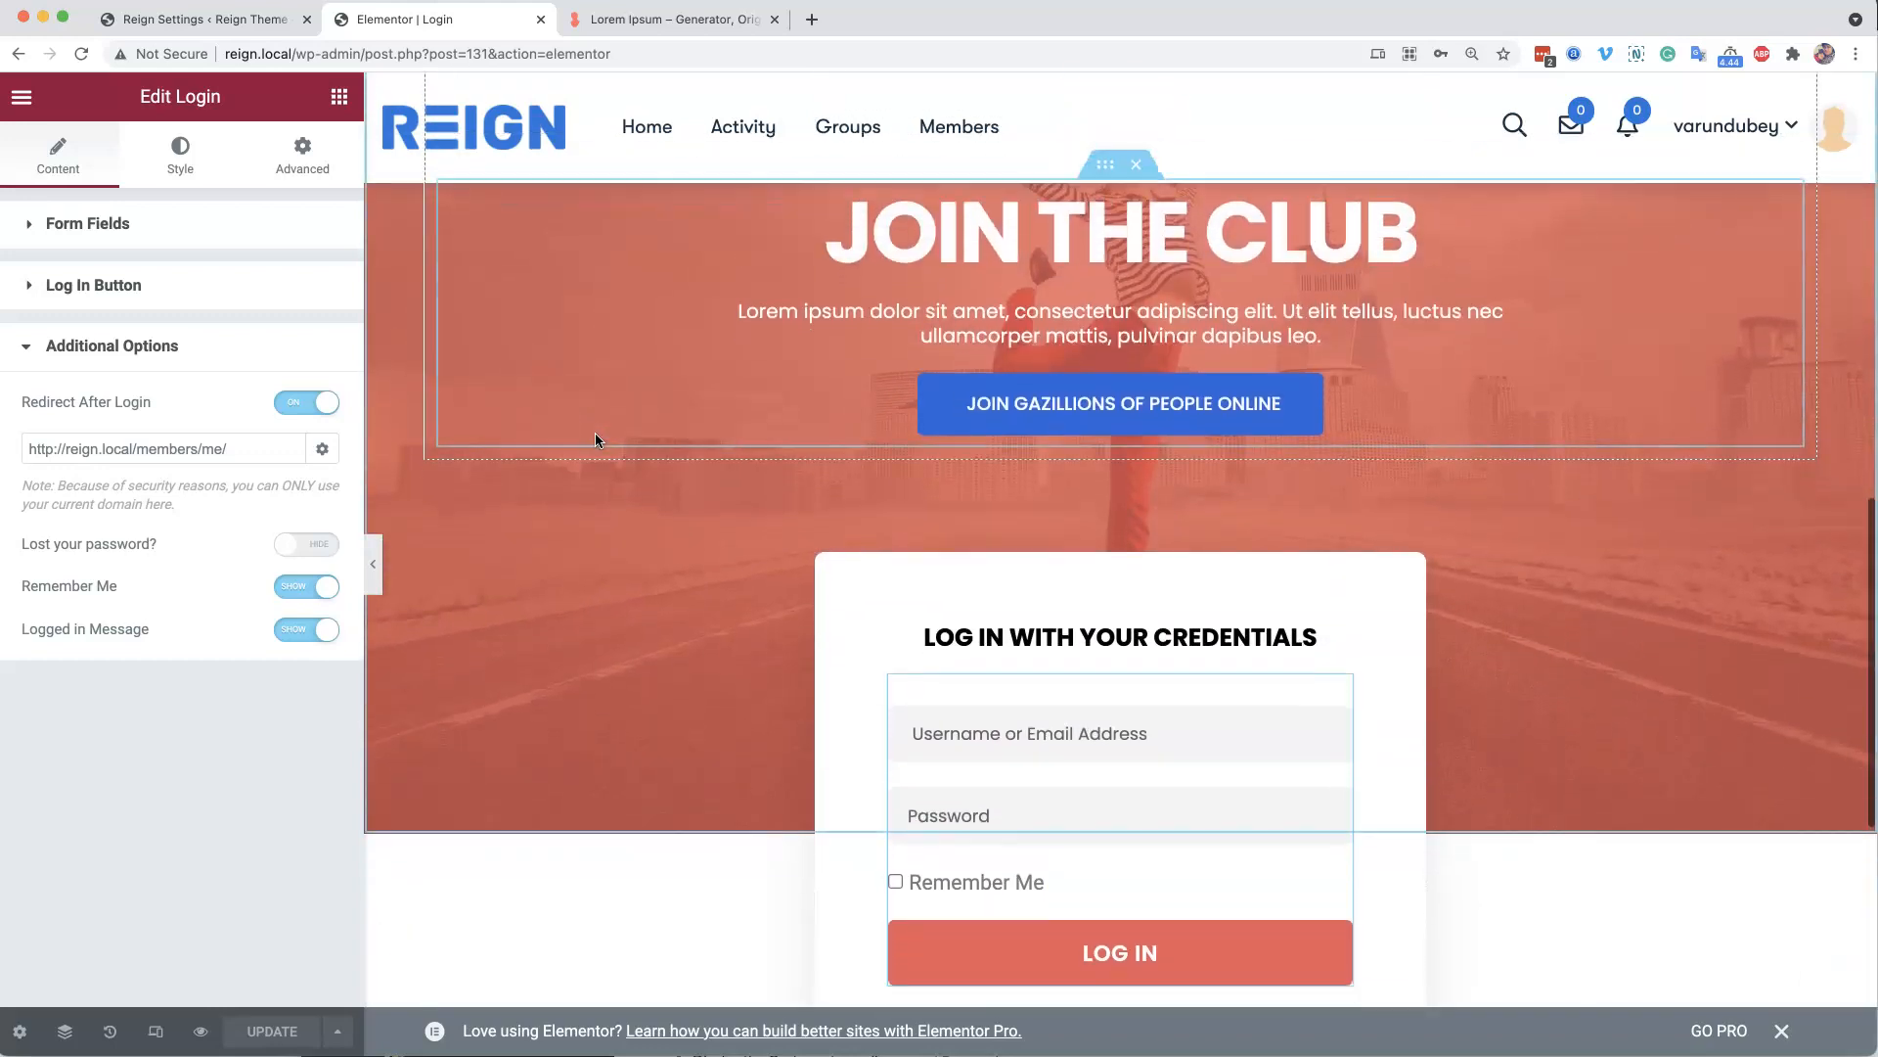
{"action": "scroll", "coordinate": [594, 432], "scroll_direction": "up", "scroll_amount": 10}
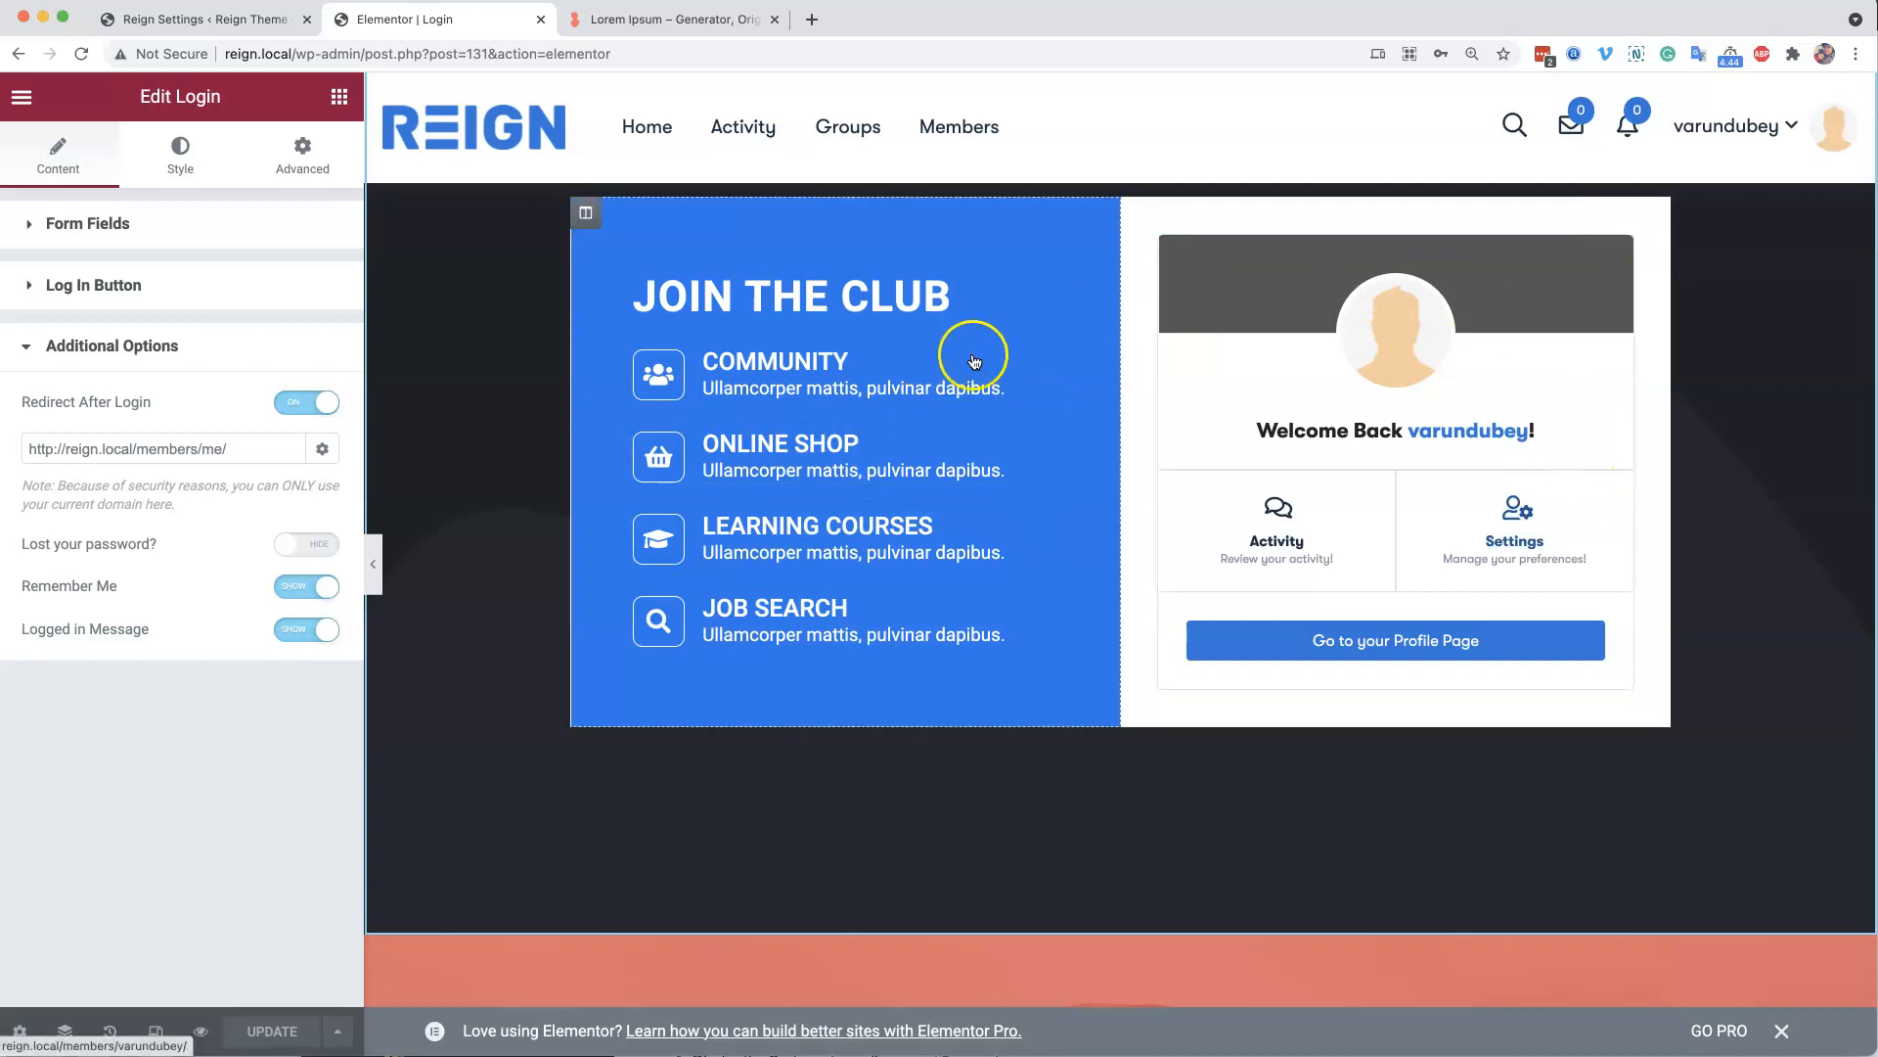
{"action": "left_click", "coordinate": [21, 96]}
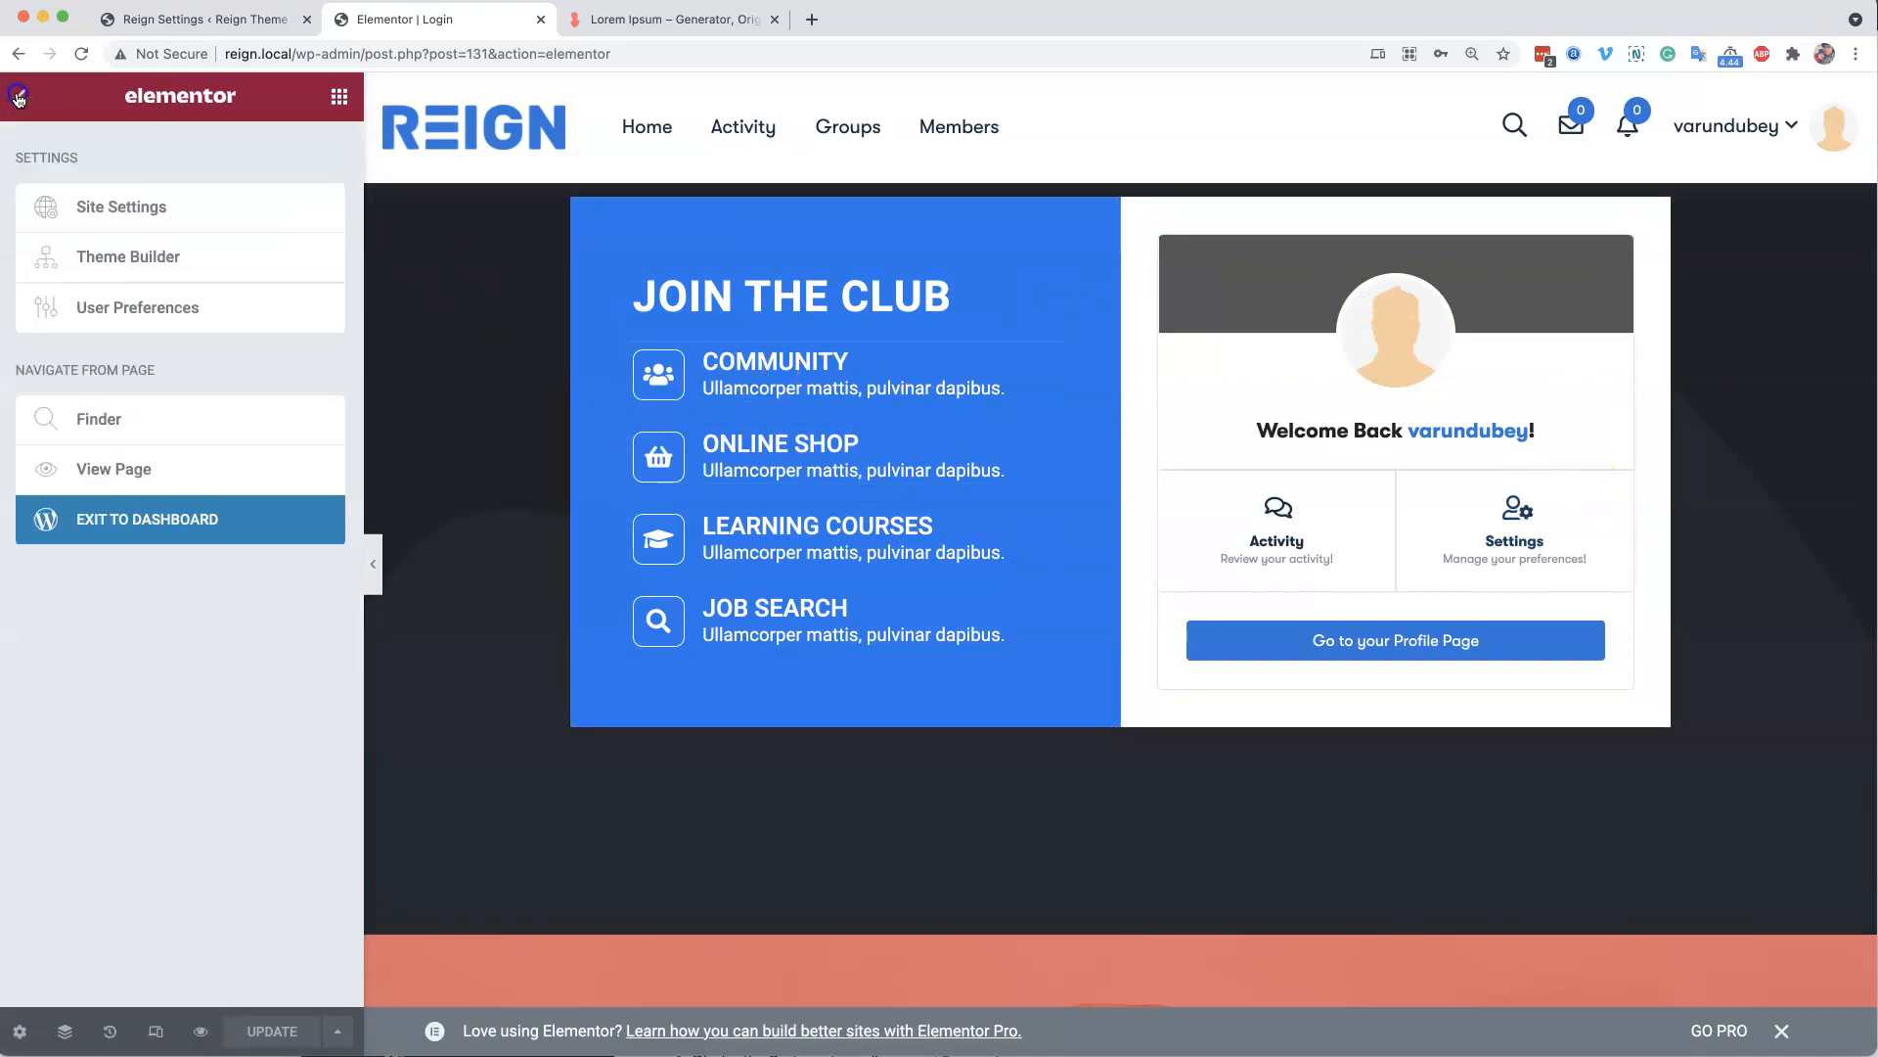
{"action": "left_click", "coordinate": [159, 496]}
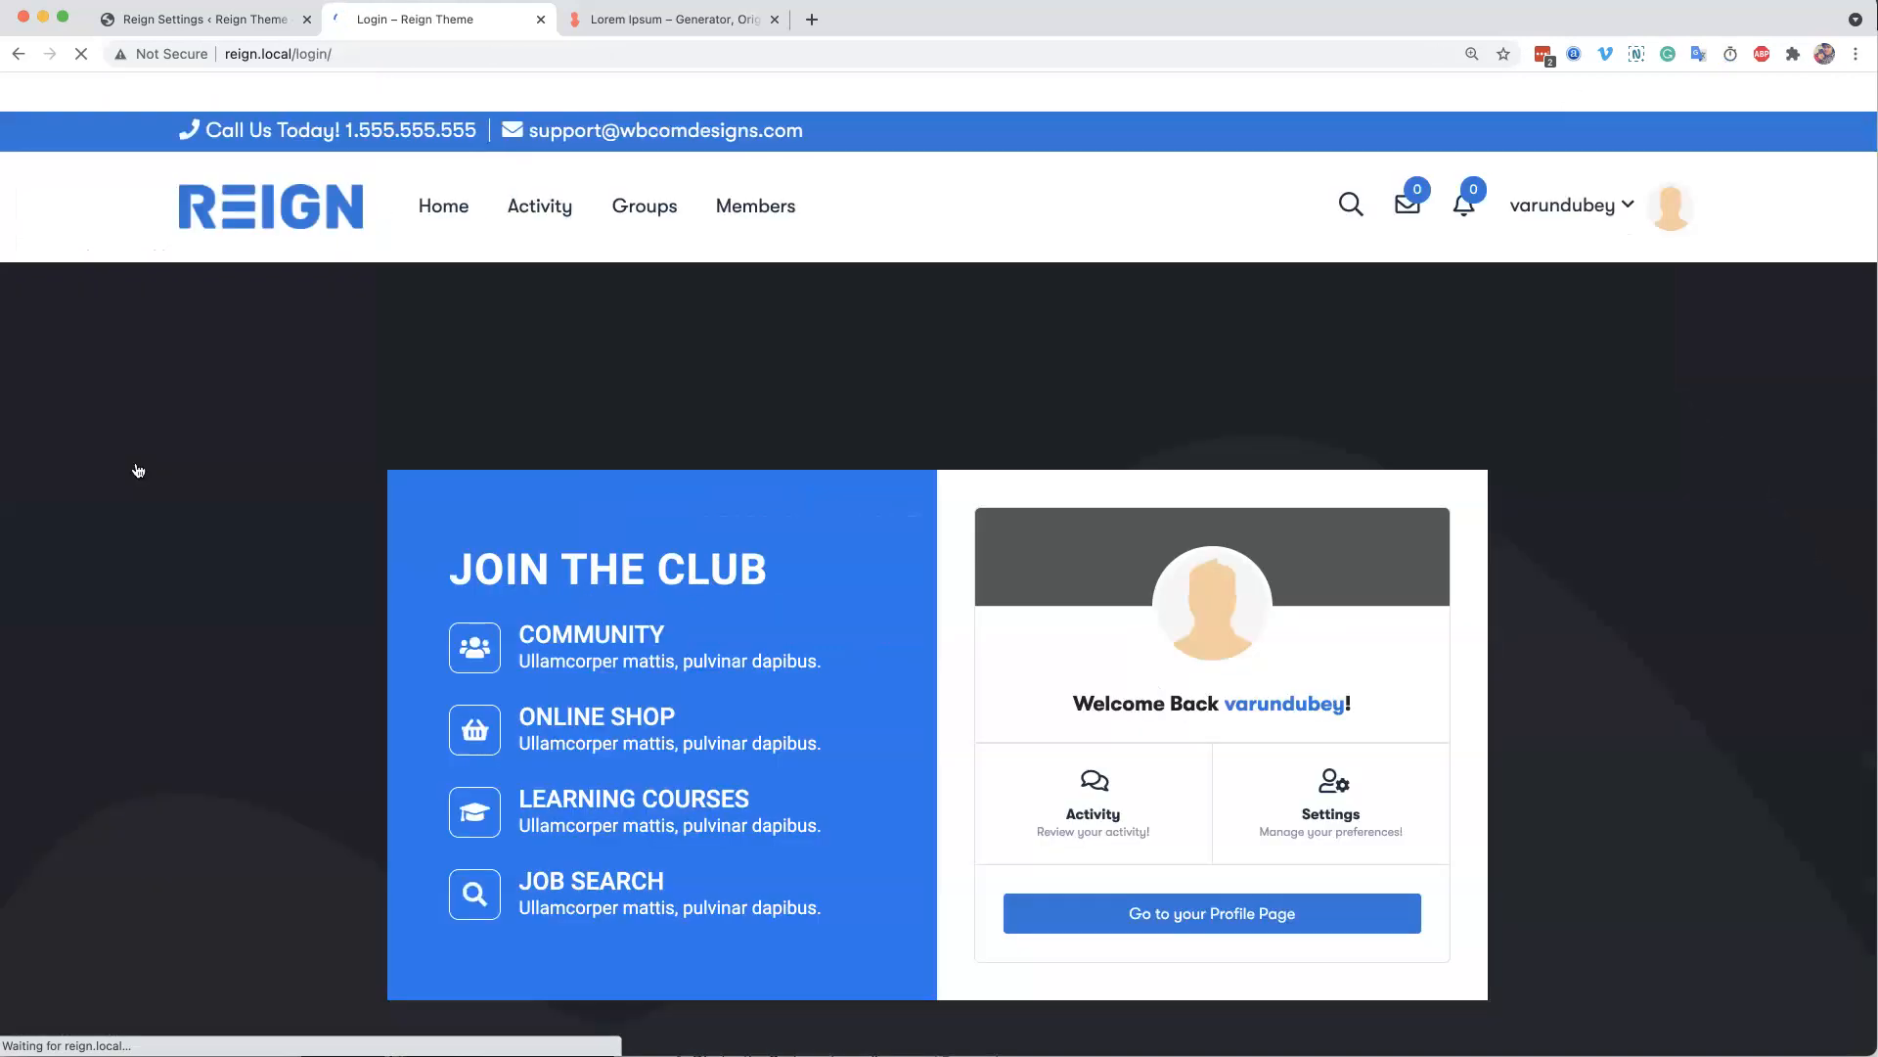
- Examine both login sections on the live page, check where the profile page button leads, and return to the Login page
{"action": "left_click", "coordinate": [802, 423]}
{"action": "scroll", "coordinate": [804, 432], "scroll_direction": "down", "scroll_amount": 5}
{"action": "left_click", "coordinate": [804, 431]}
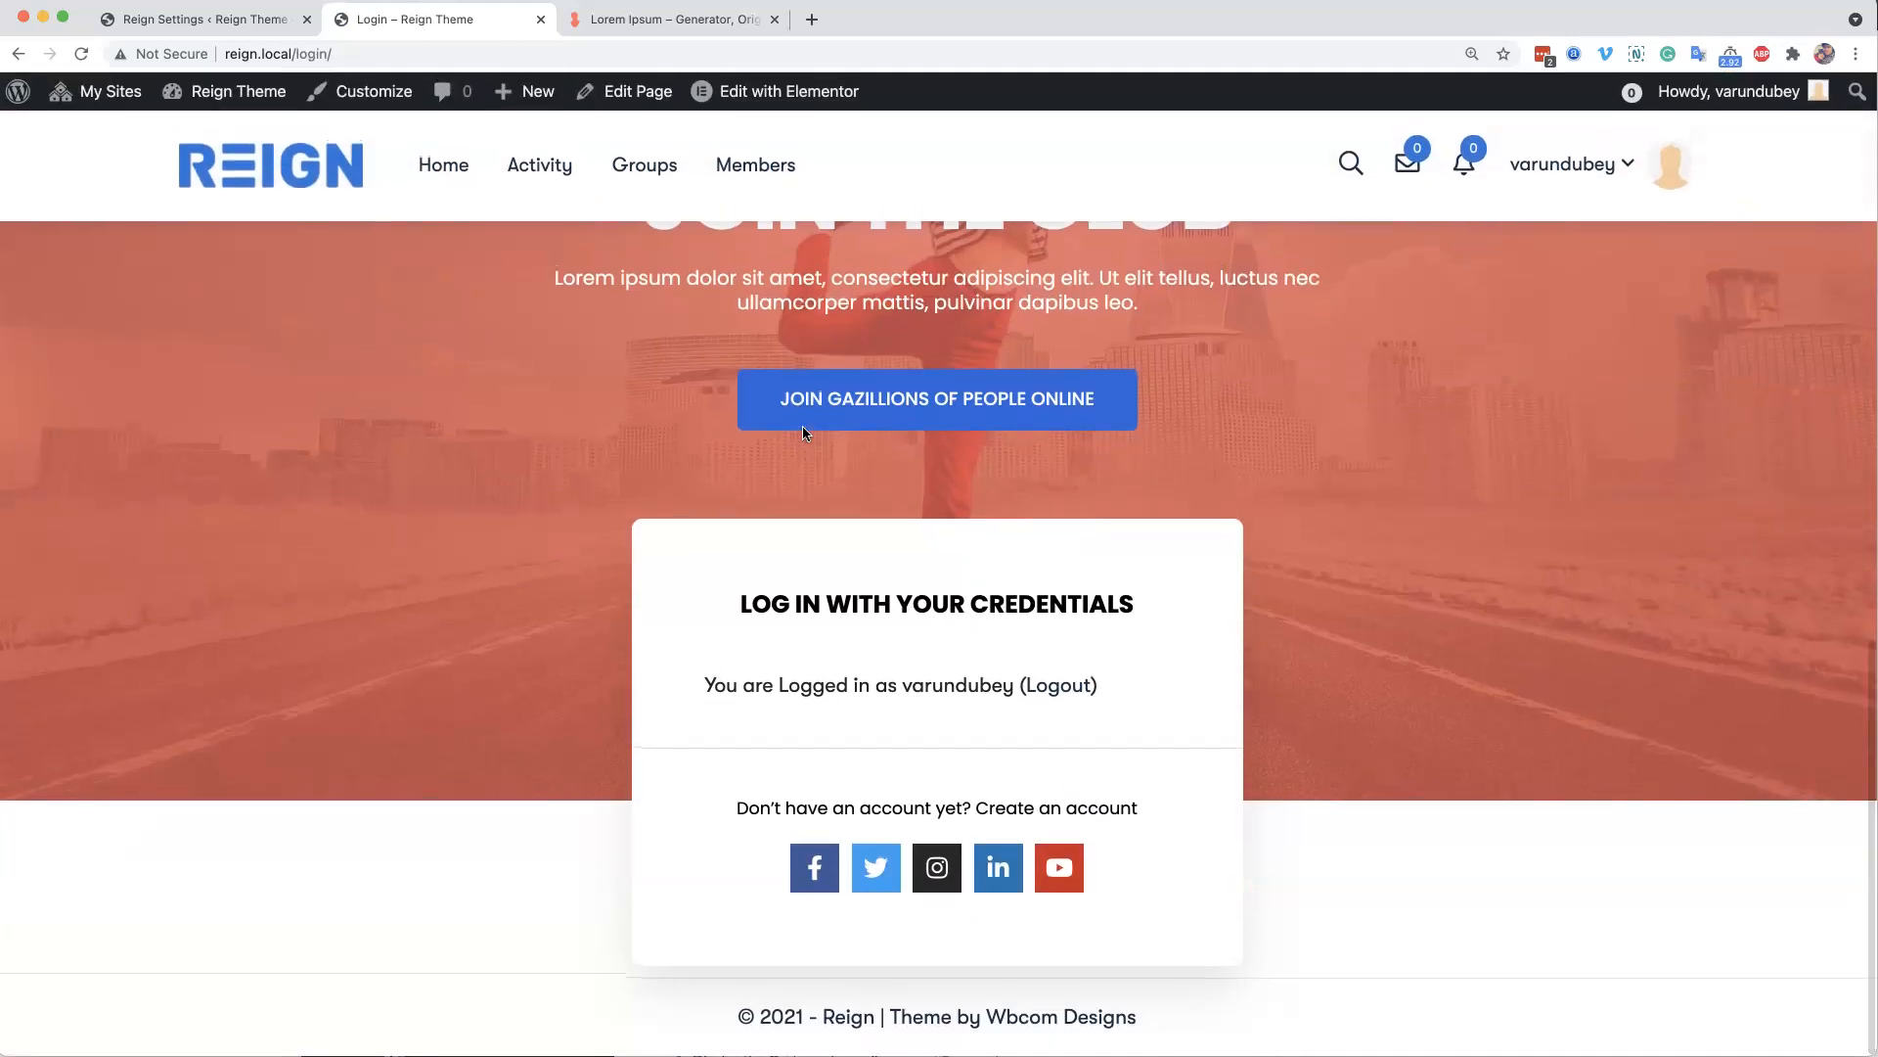
{"action": "scroll", "coordinate": [804, 431], "scroll_direction": "down", "scroll_amount": 5}
{"action": "scroll", "coordinate": [1333, 767], "scroll_direction": "up", "scroll_amount": 3}
{"action": "scroll", "coordinate": [1220, 738], "scroll_direction": "down", "scroll_amount": 2}
{"action": "left_click", "coordinate": [1222, 740]}
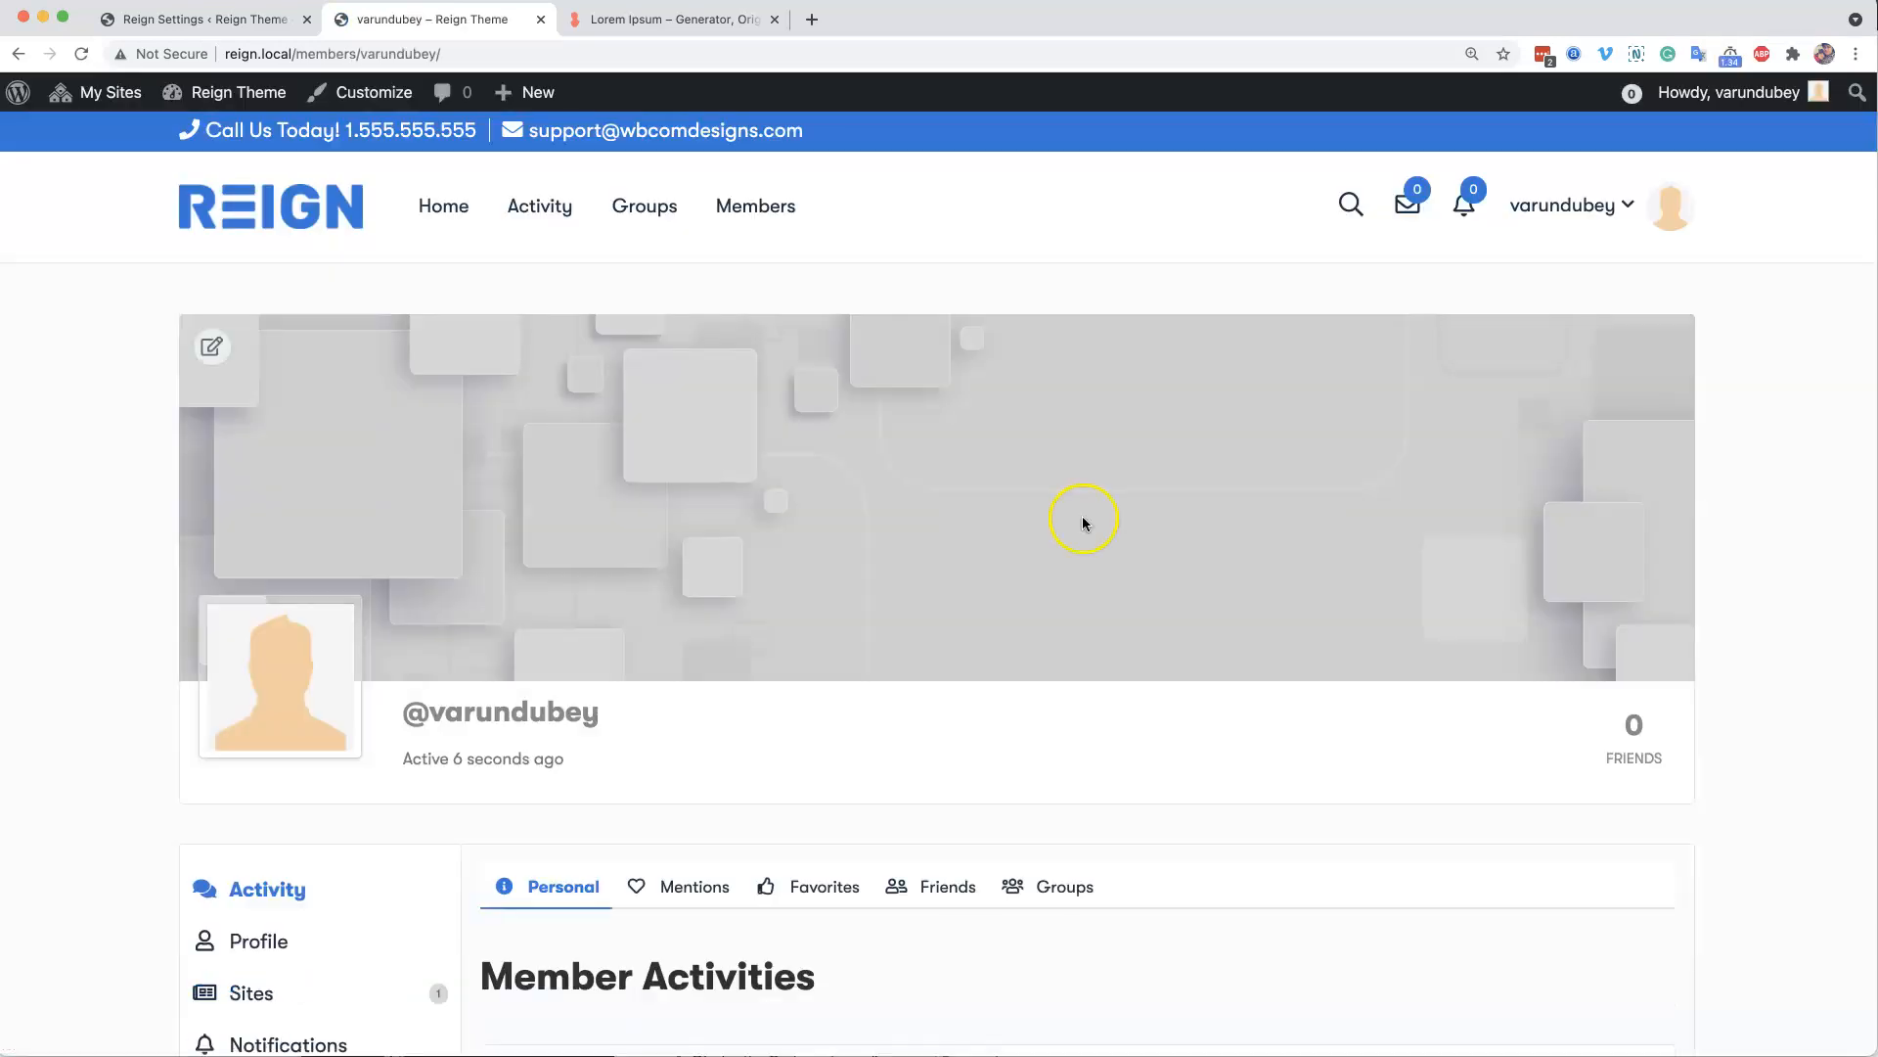
{"action": "left_click", "coordinate": [12, 55]}
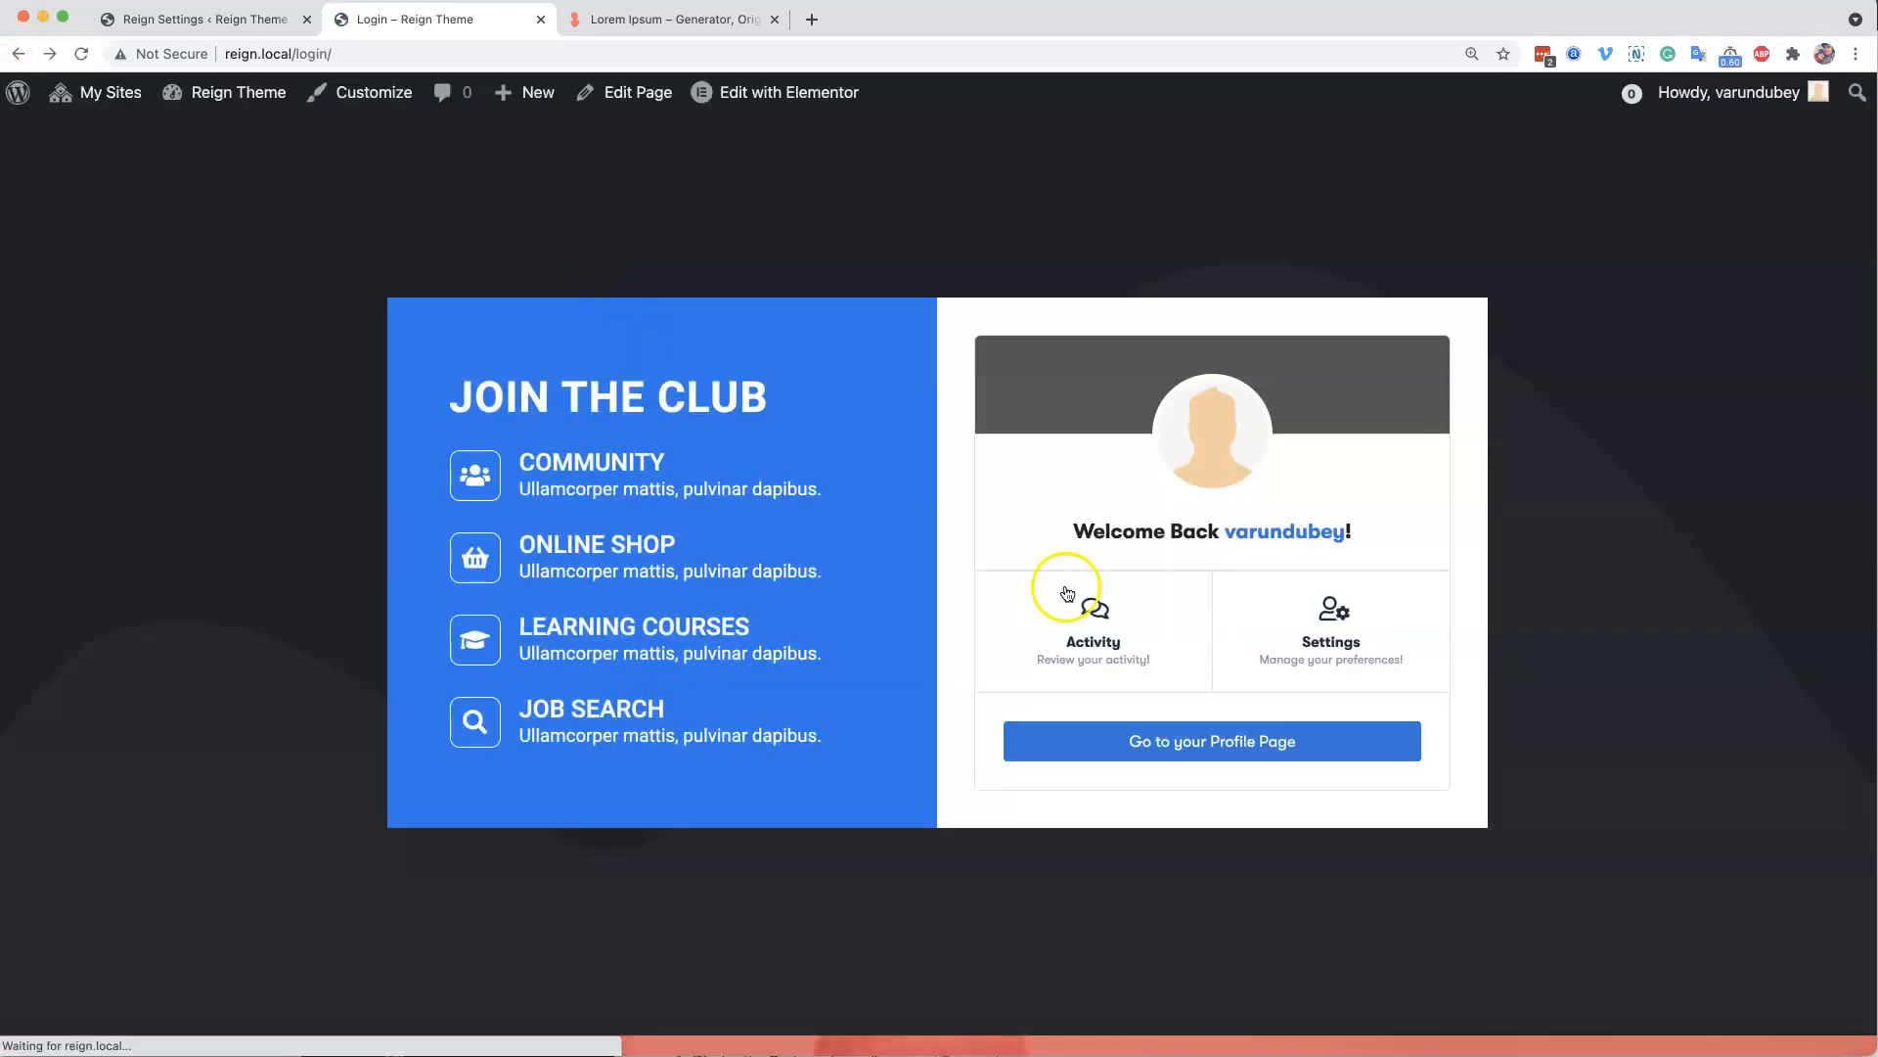
- Log out of the site and open the custom login page at reign.local/login
{"action": "mouse_move", "coordinate": [1791, 101]}
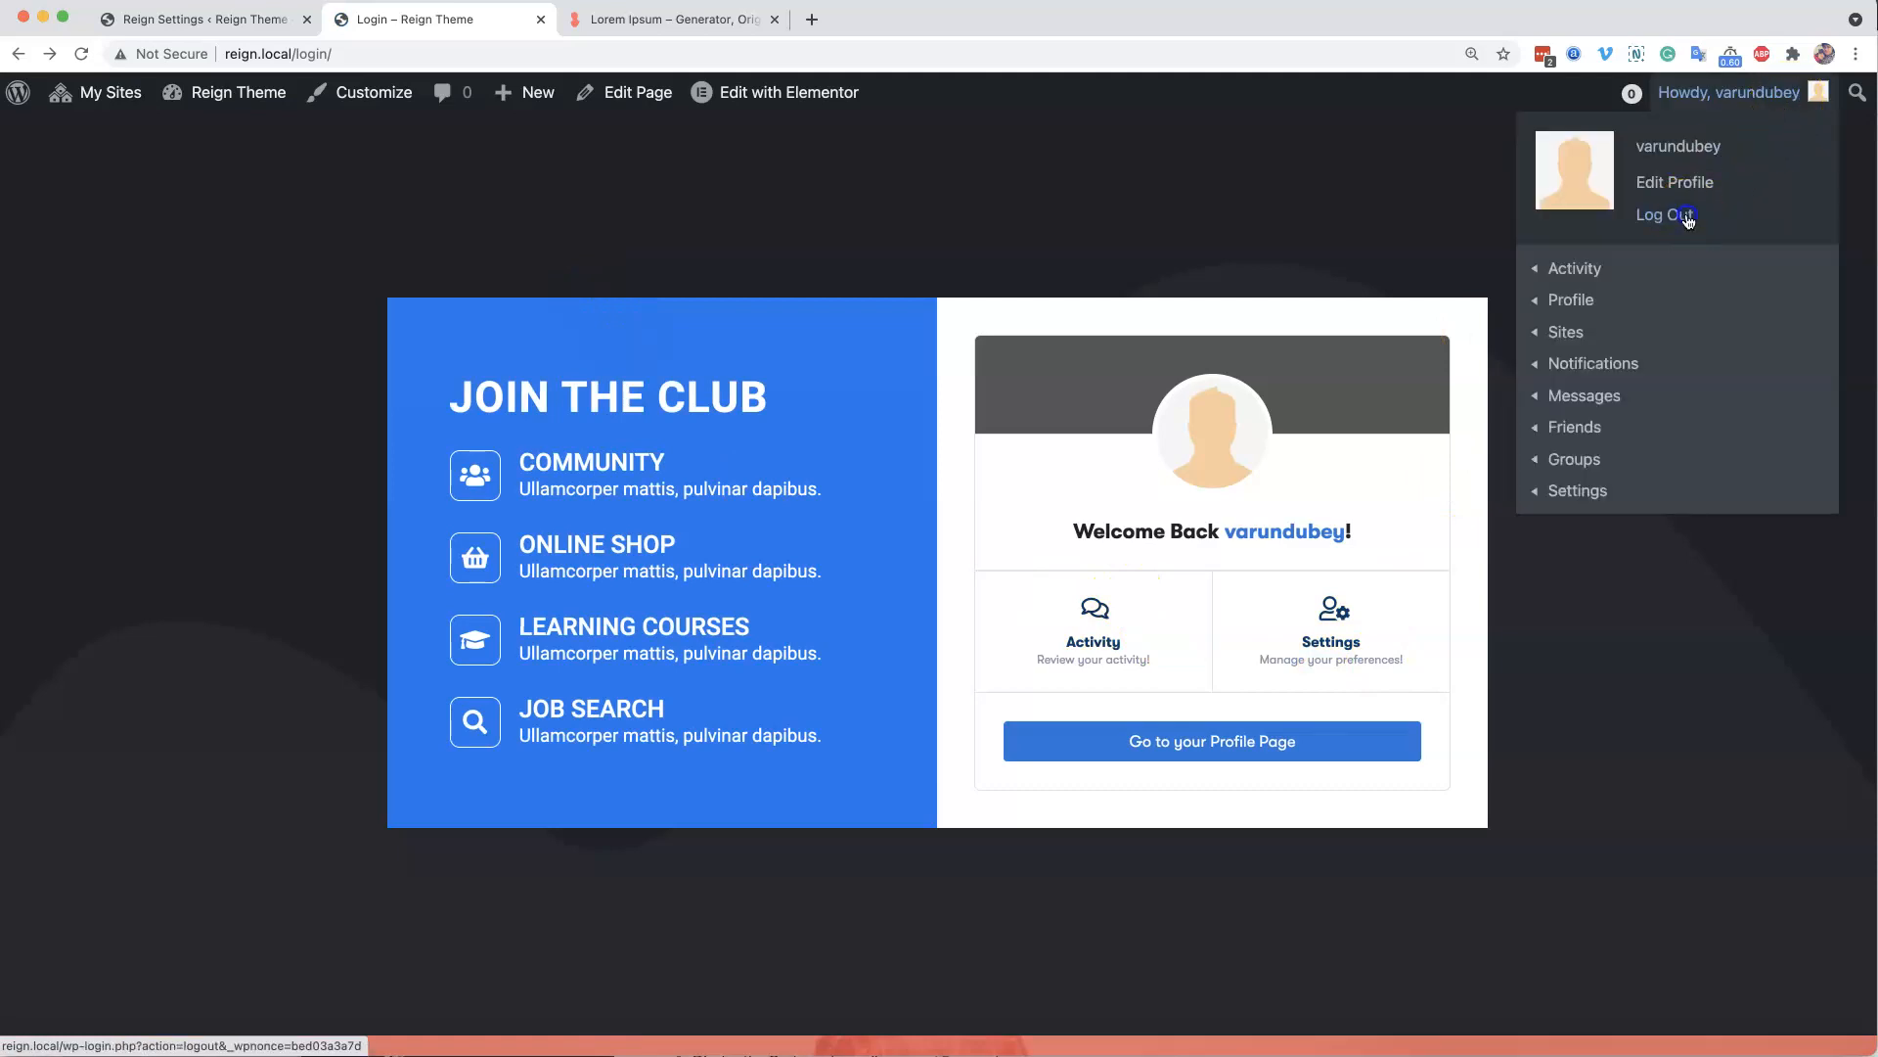
{"action": "left_click", "coordinate": [1687, 217]}
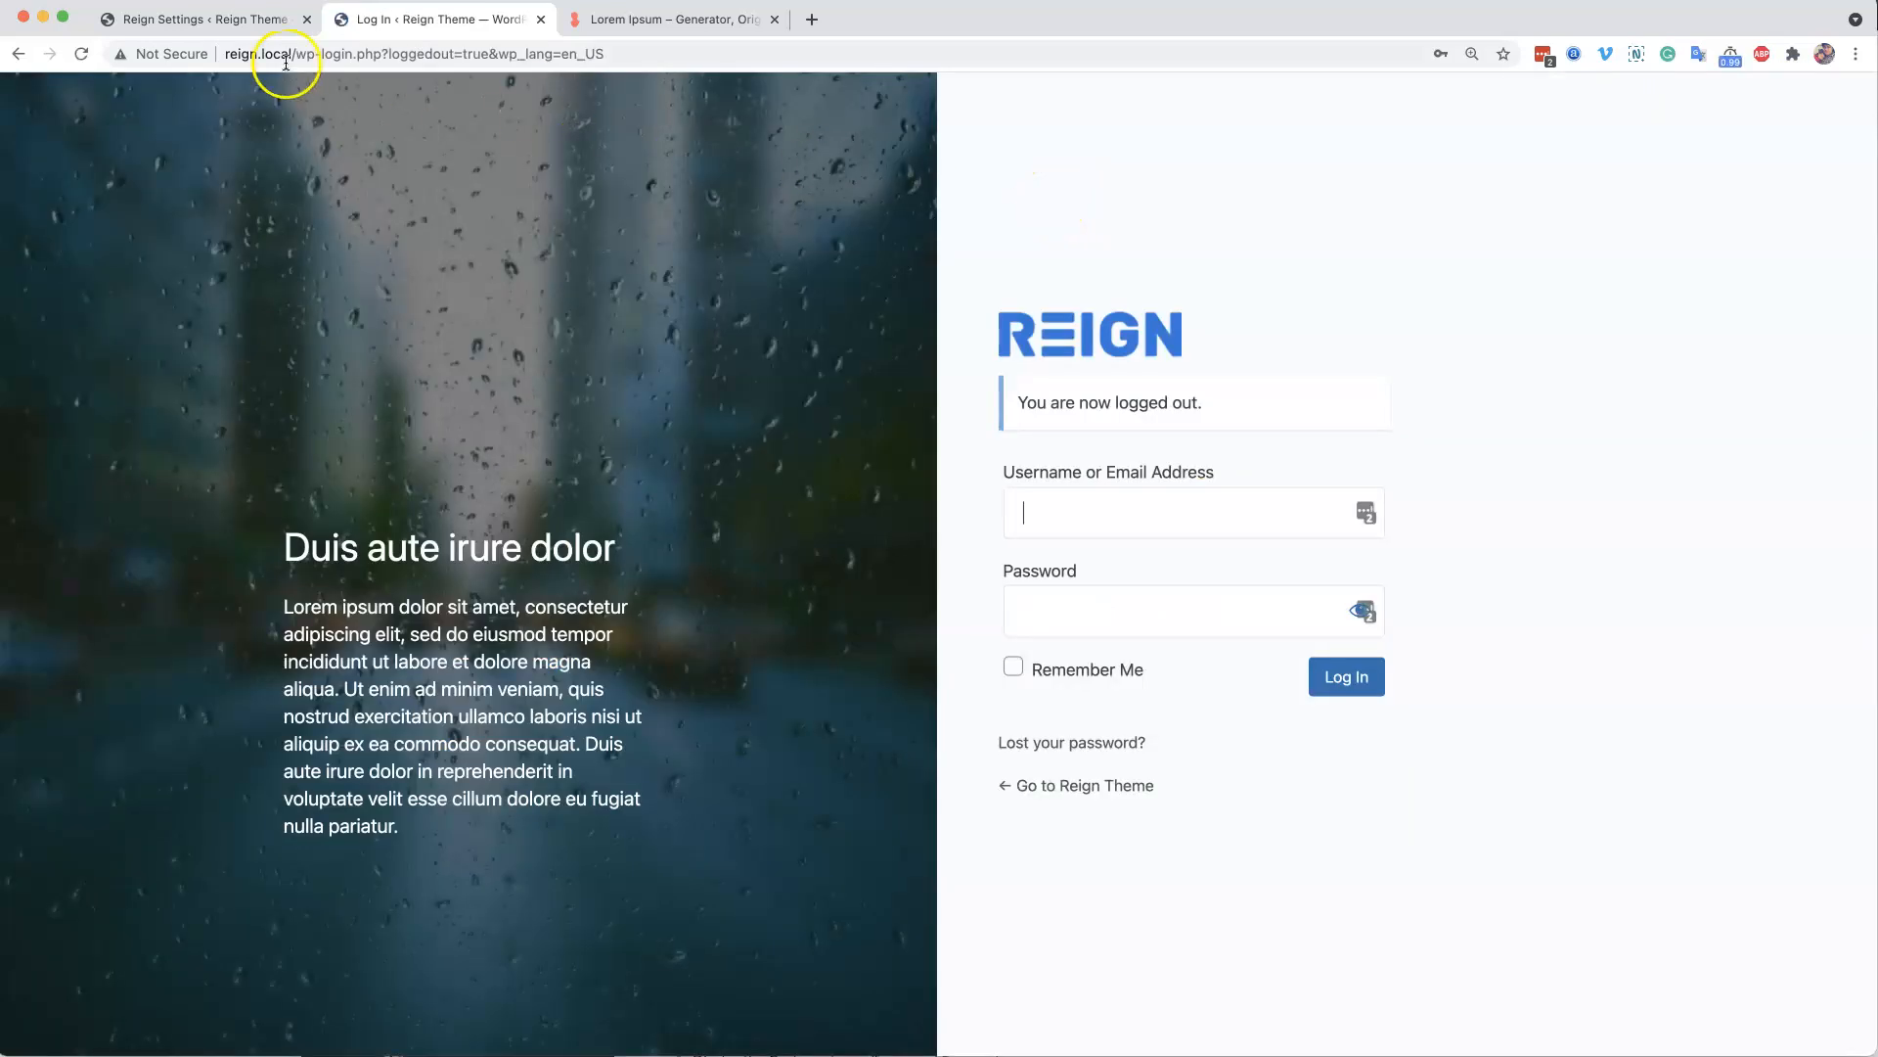
{"action": "left_click", "coordinate": [299, 56]}
{"action": "type", "text": "reign.local/login"}
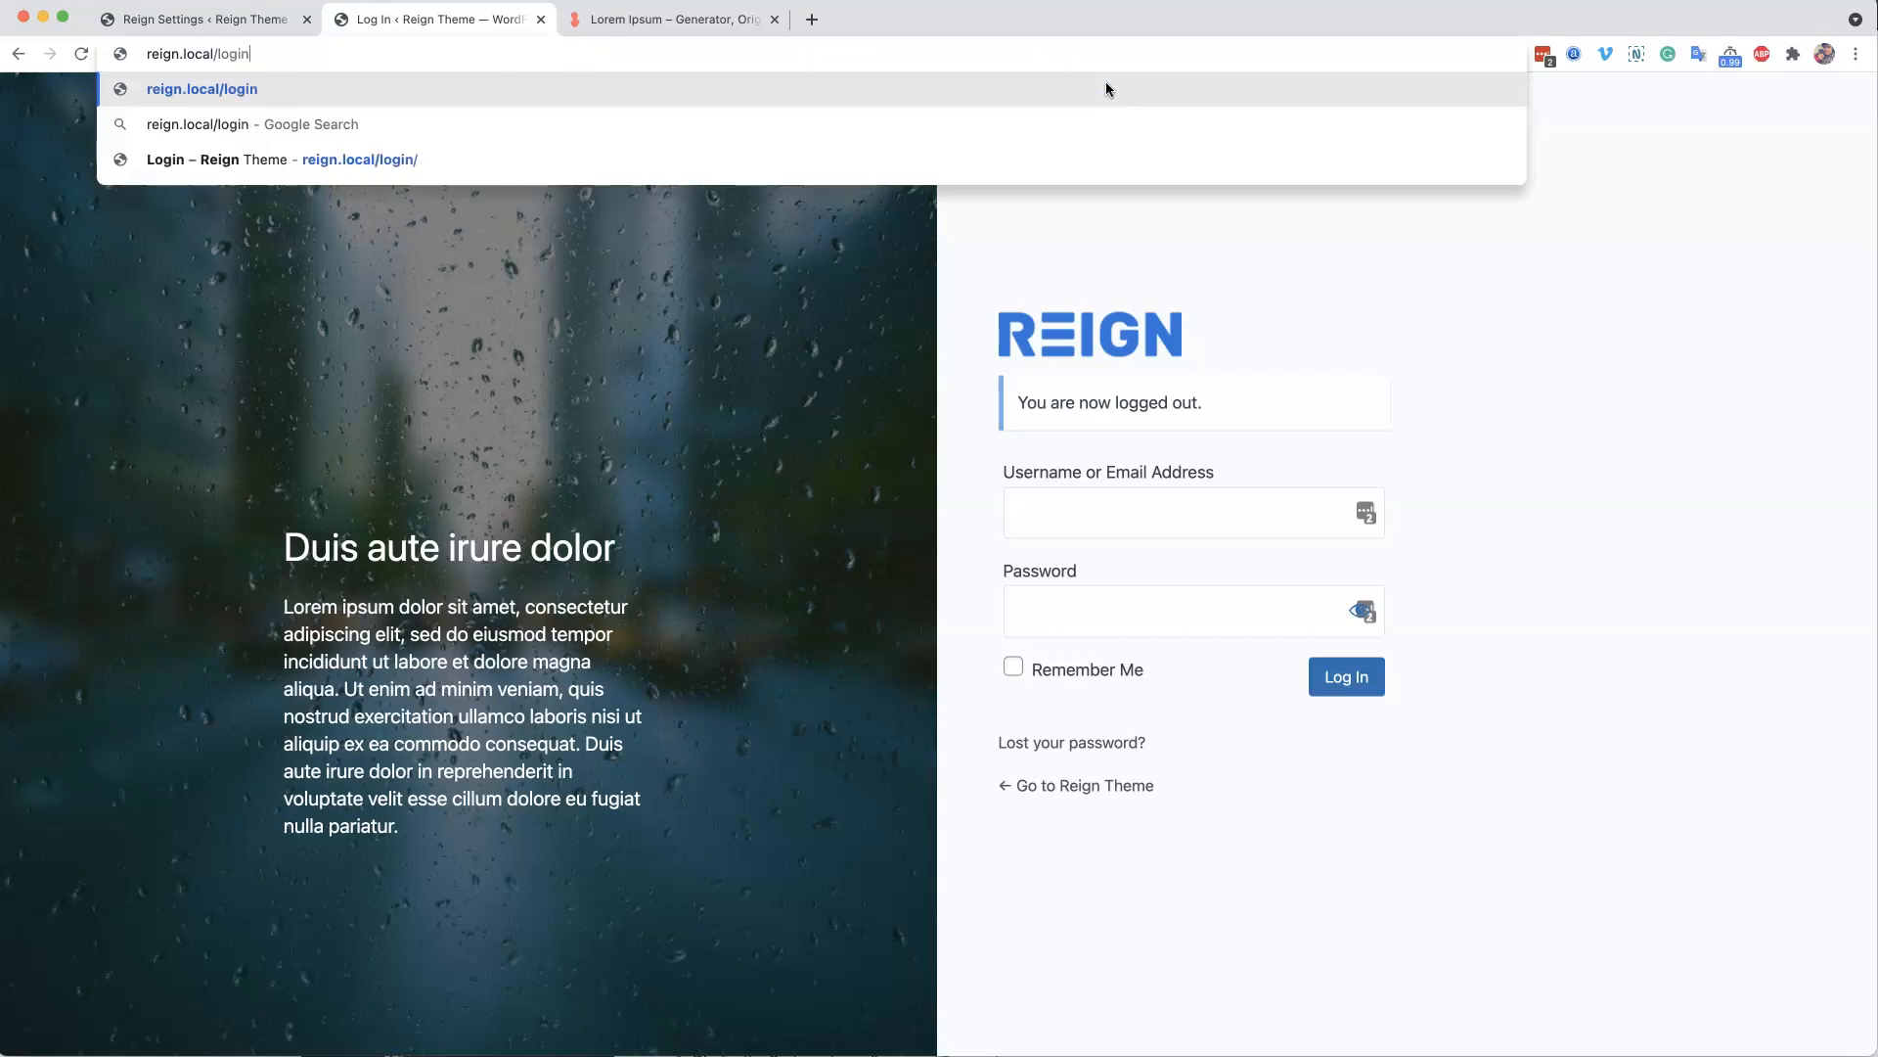
{"action": "key", "text": "Return"}
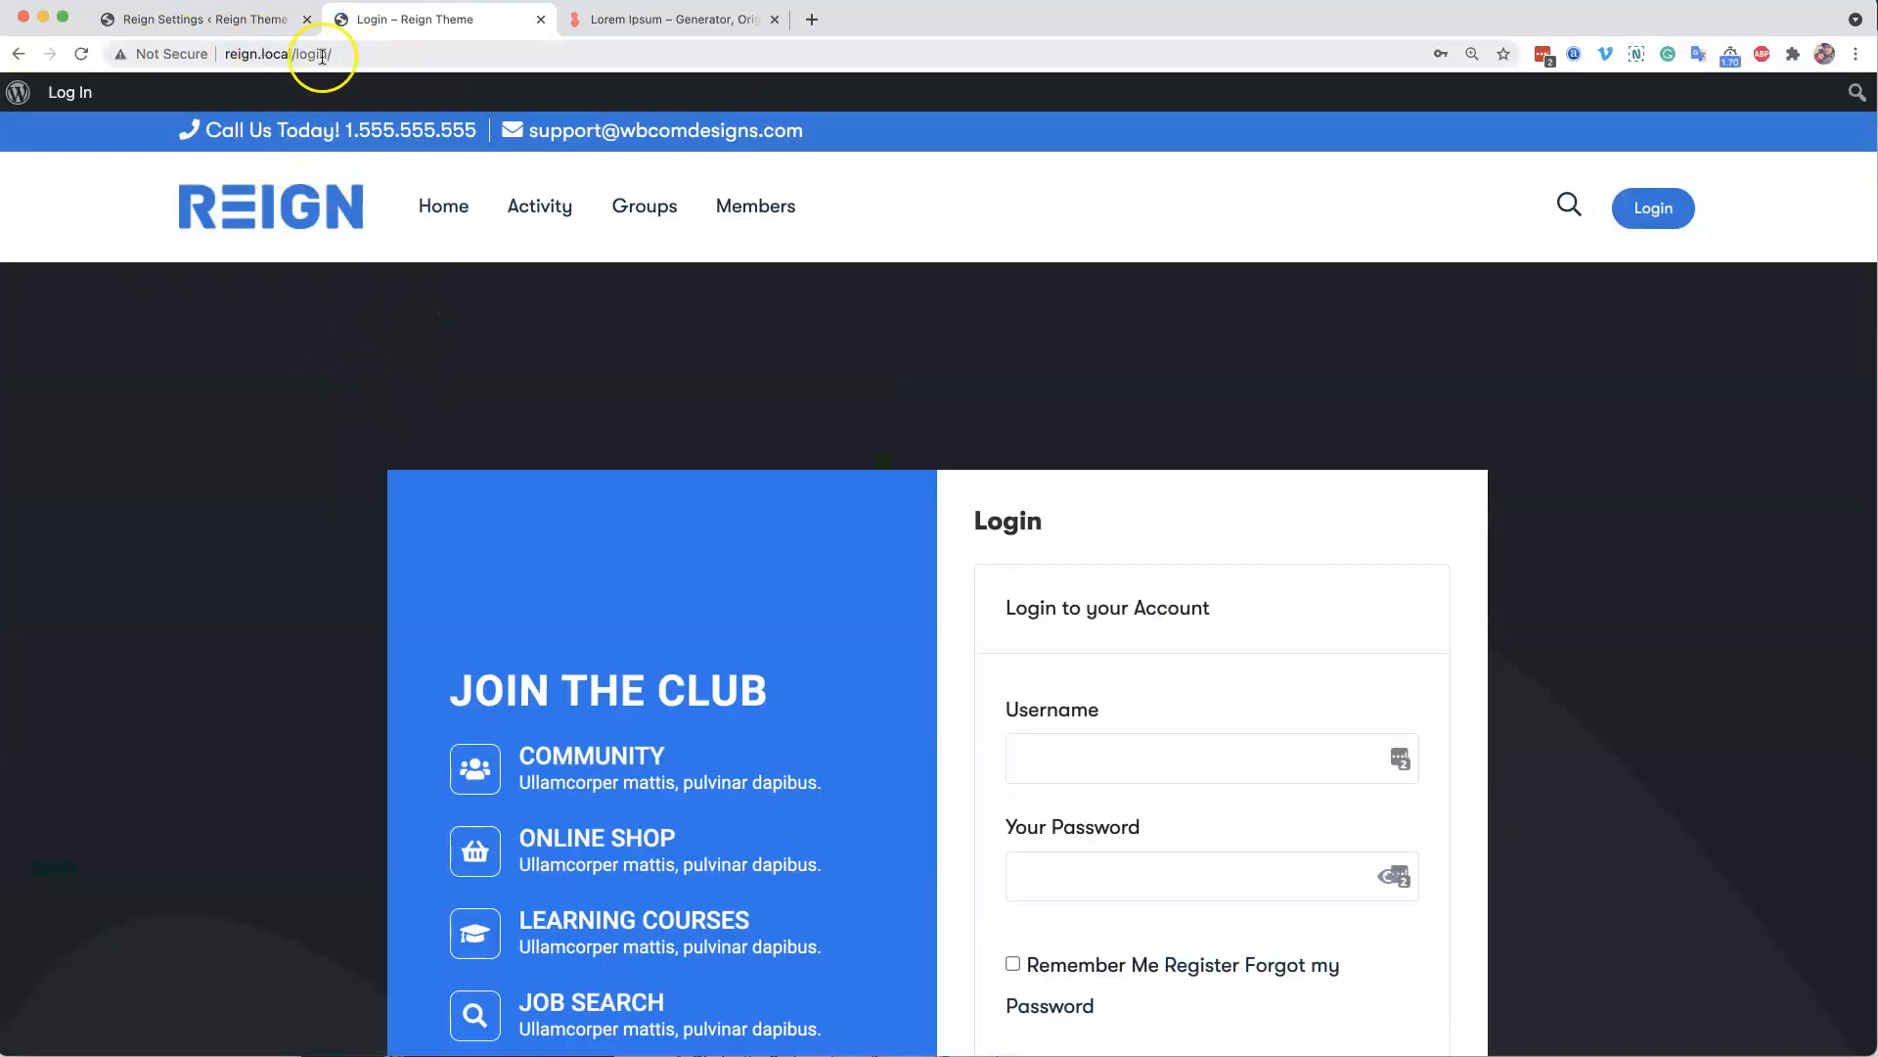
- Log in through the blue section's form with the saved username and password, and look over the member profile page it redirects to
{"action": "scroll", "coordinate": [696, 504], "scroll_direction": "down", "scroll_amount": 3}
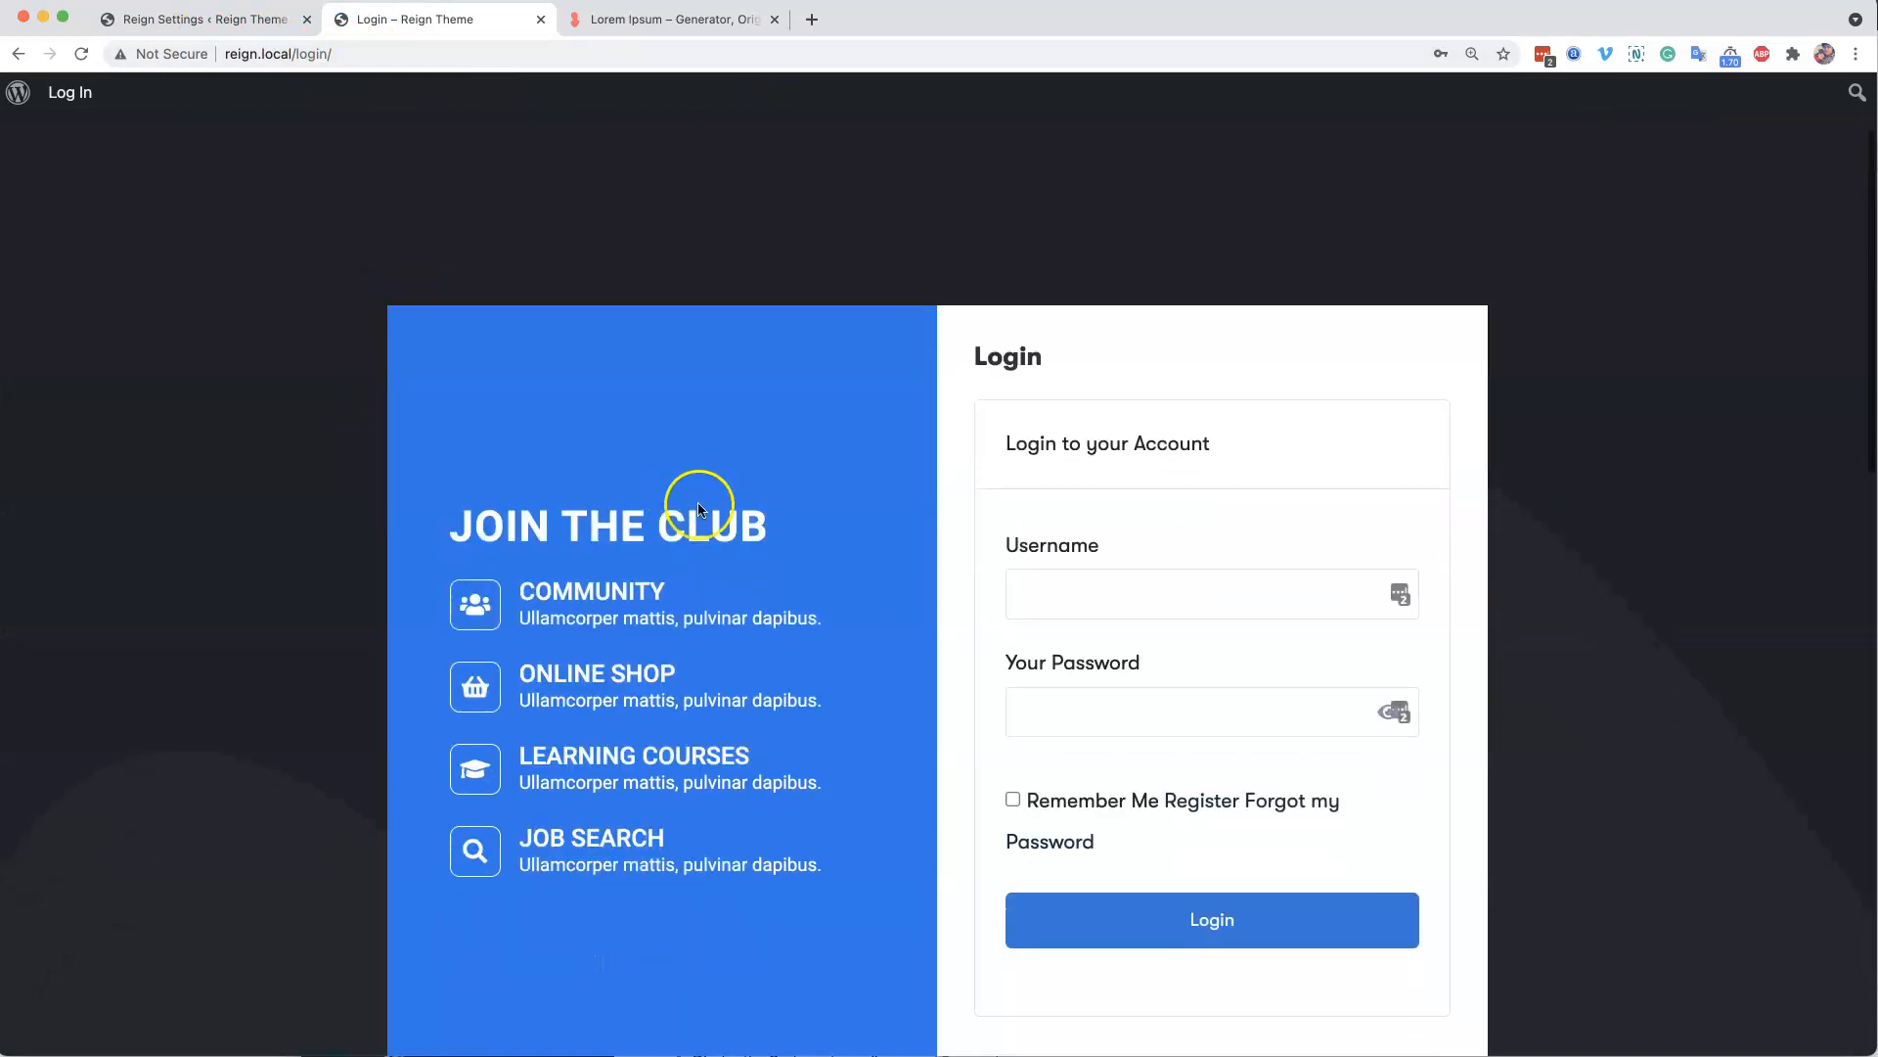
{"action": "left_click", "coordinate": [1155, 569]}
{"action": "left_click", "coordinate": [1124, 645]}
{"action": "left_click", "coordinate": [1145, 908]}
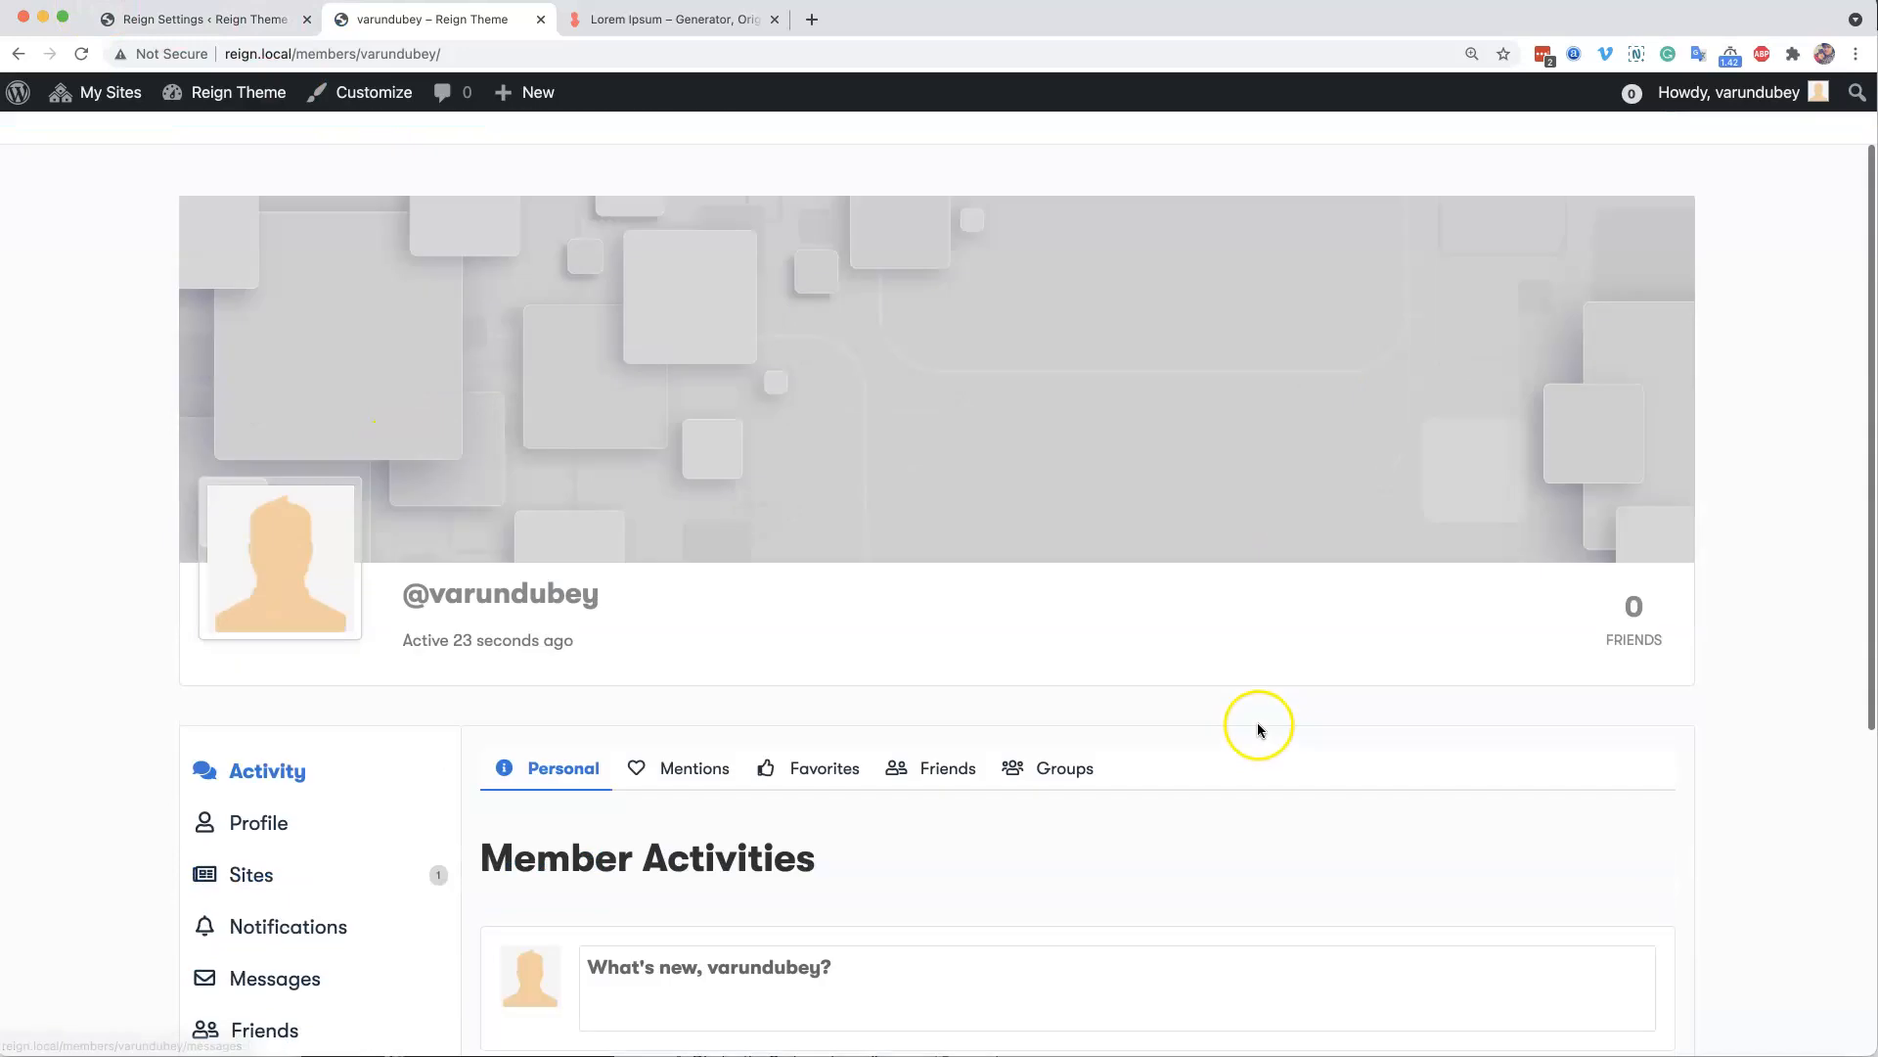
{"action": "scroll", "coordinate": [1250, 720], "scroll_direction": "down", "scroll_amount": 2}
{"action": "scroll", "coordinate": [1210, 552], "scroll_direction": "up", "scroll_amount": 2}
{"action": "scroll", "coordinate": [1207, 554], "scroll_direction": "up", "scroll_amount": 1}
{"action": "scroll", "coordinate": [1207, 554], "scroll_direction": "down", "scroll_amount": 4}
{"action": "scroll", "coordinate": [1207, 554], "scroll_direction": "up", "scroll_amount": 5}
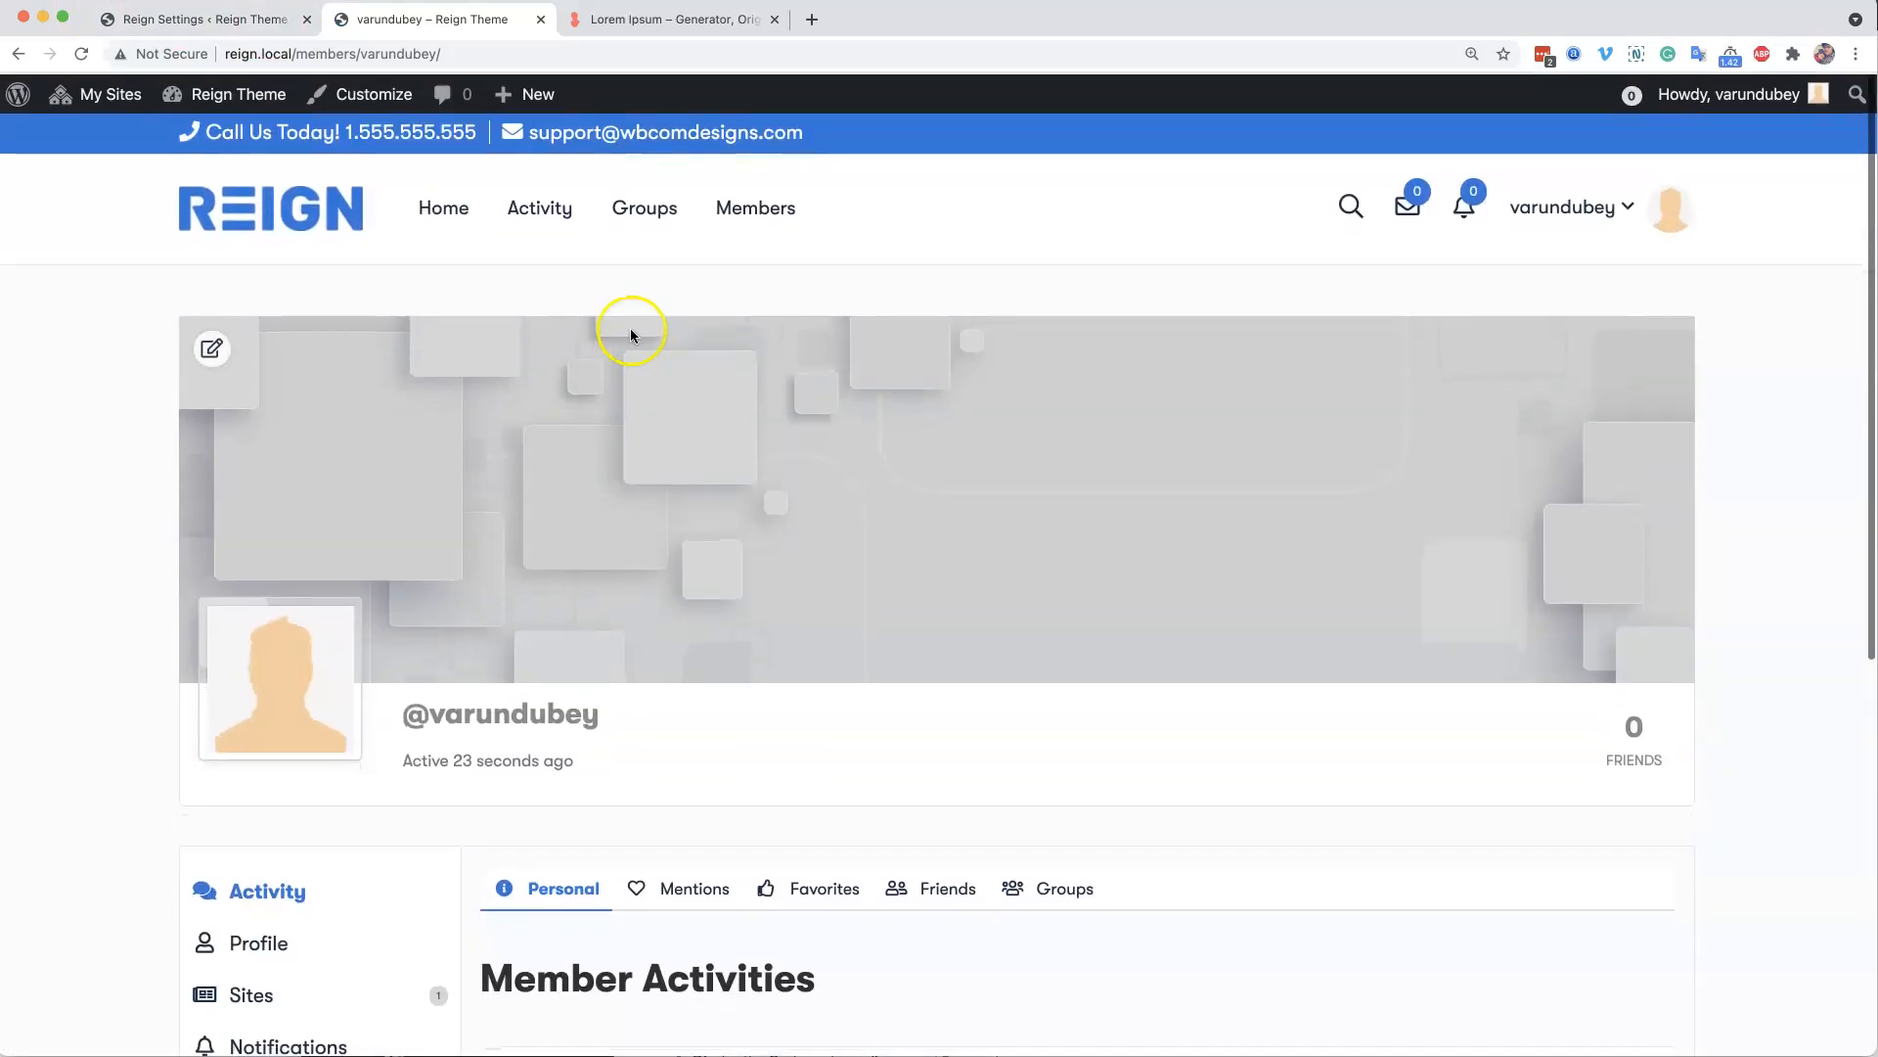
- Go to the site's admin dashboard and open the Page Mapping settings under General in the theme customizer
{"action": "mouse_move", "coordinate": [111, 92]}
{"action": "mouse_move", "coordinate": [166, 181]}
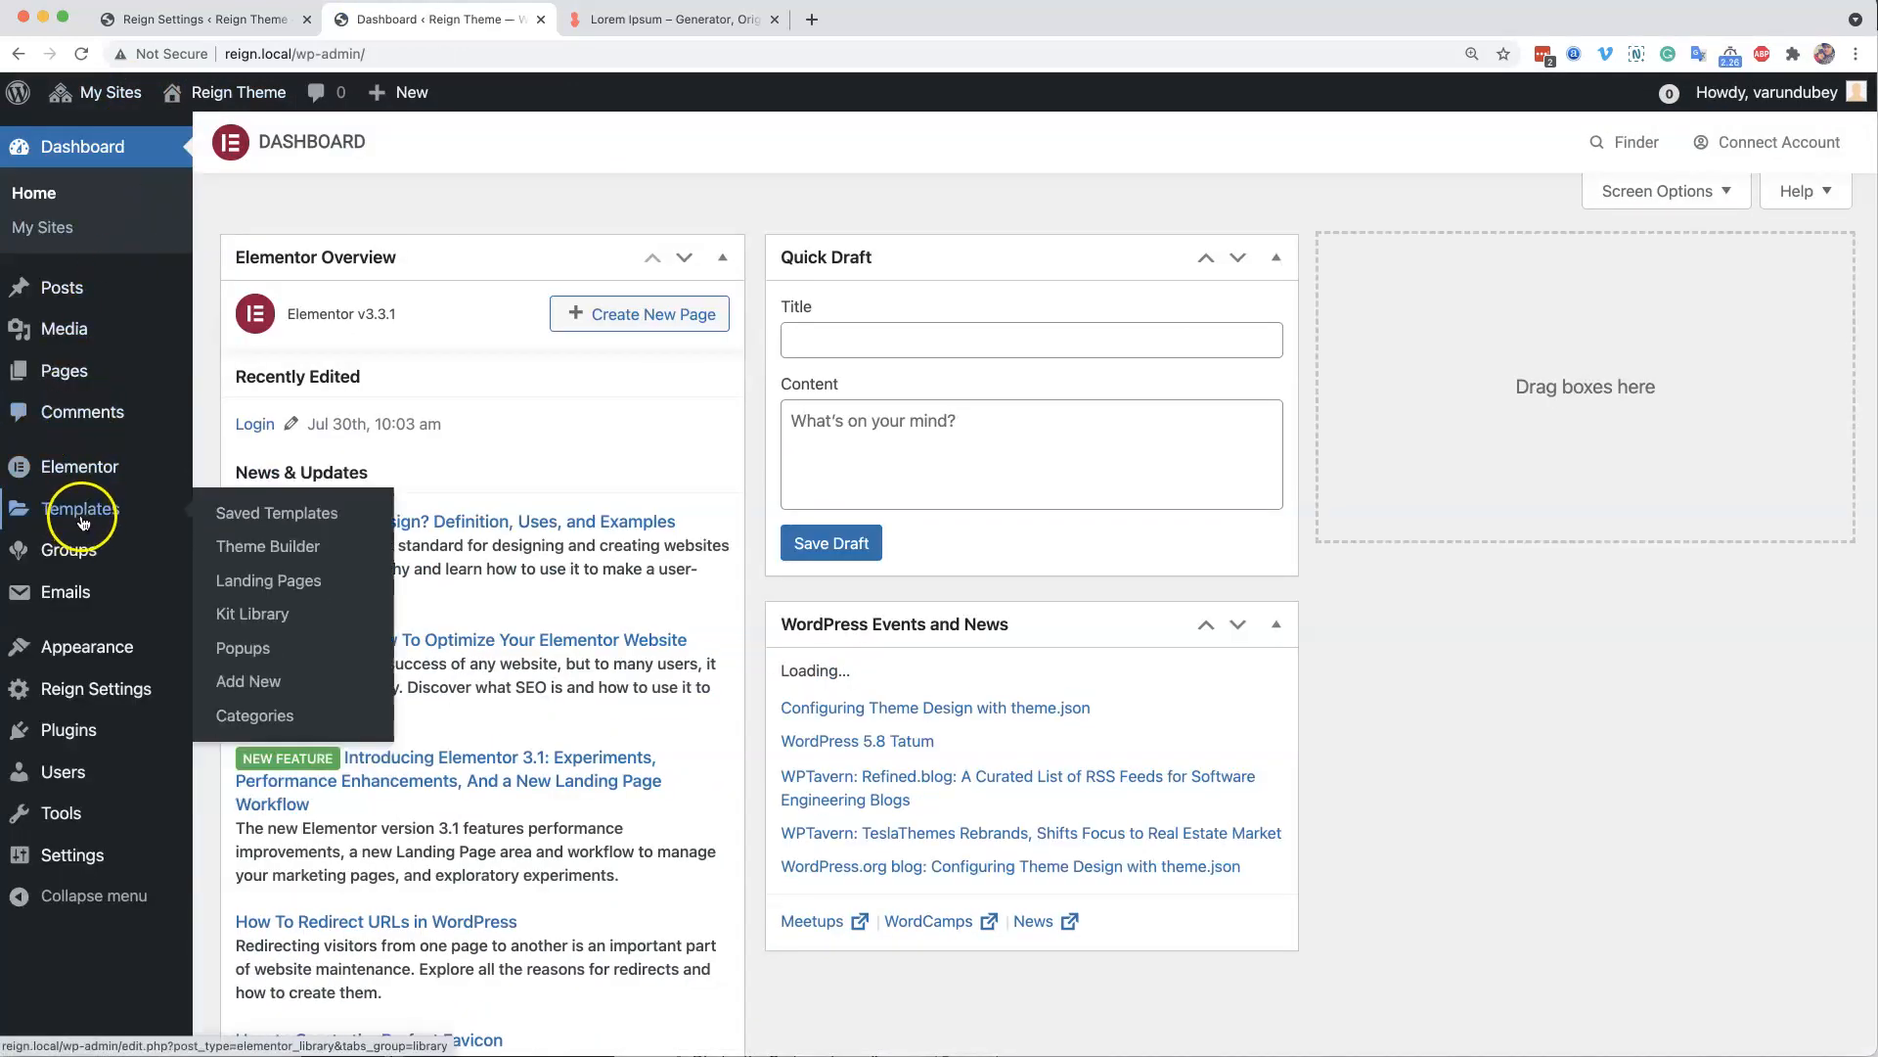
{"action": "mouse_move", "coordinate": [137, 650]}
{"action": "left_click", "coordinate": [333, 697]}
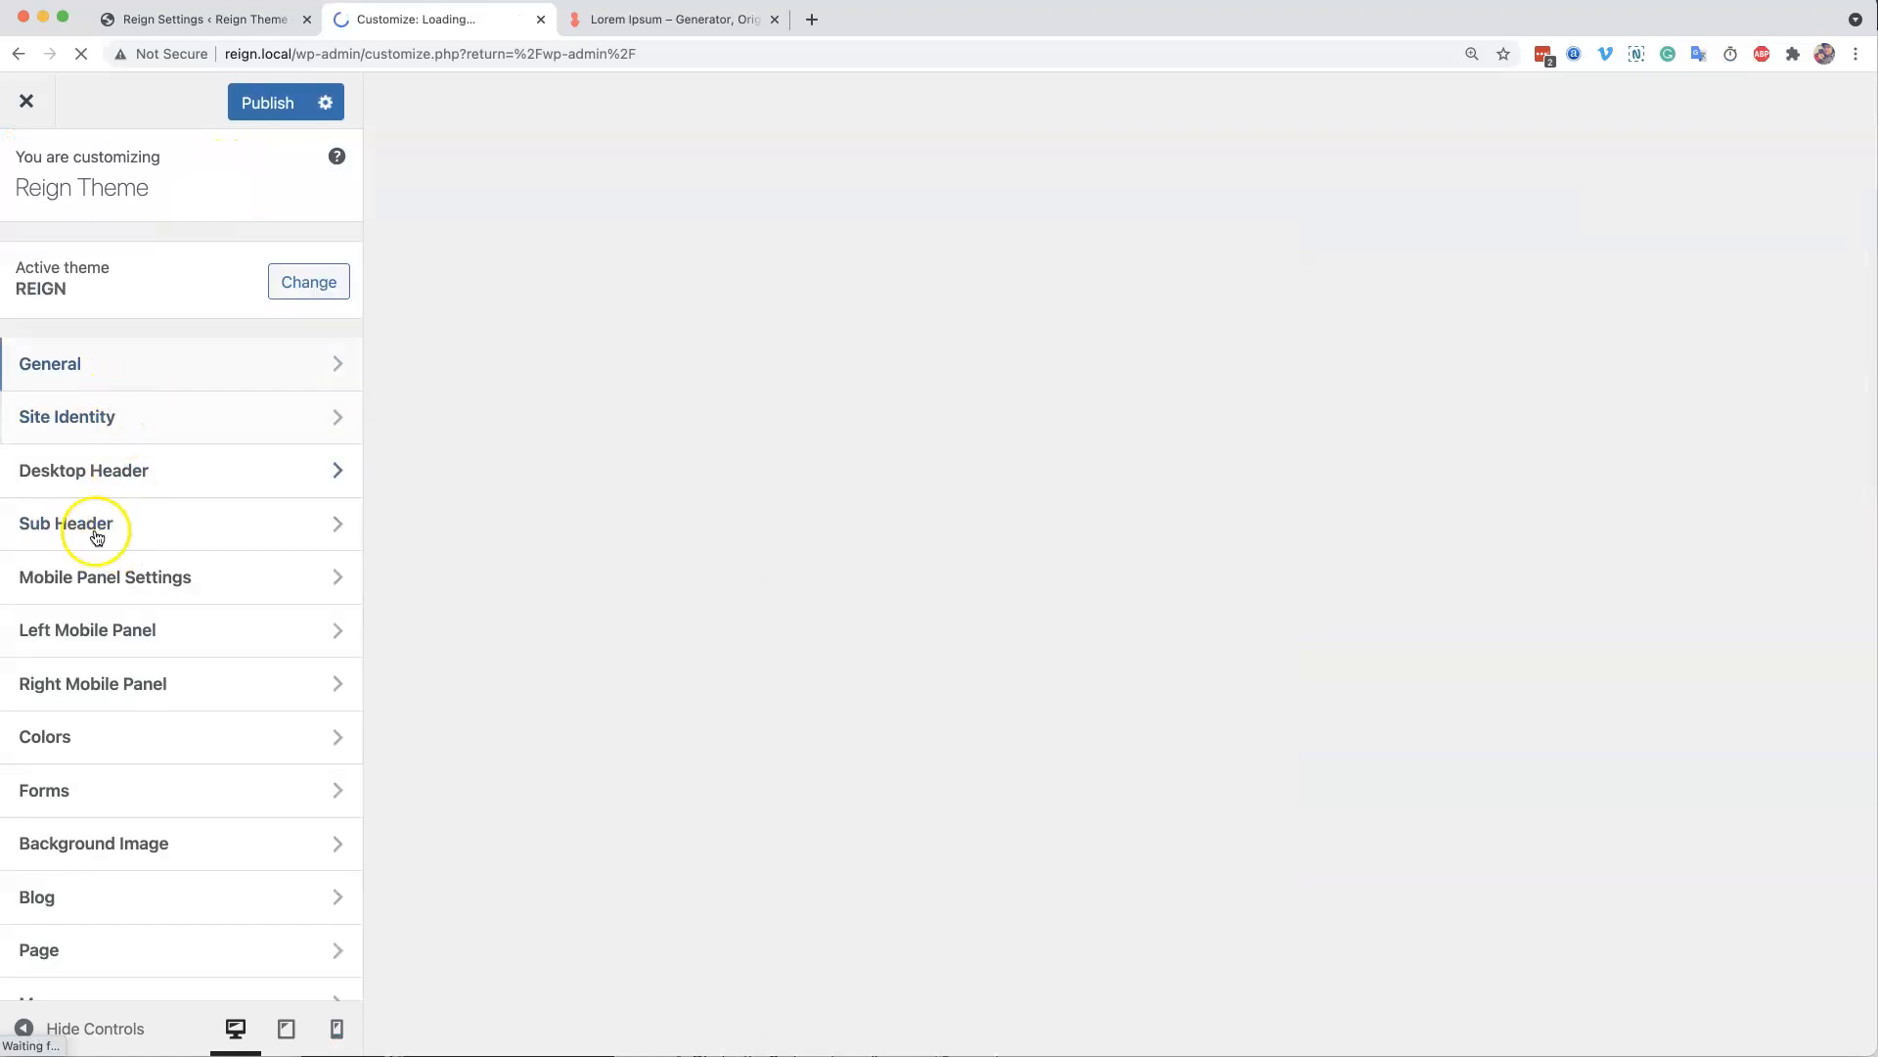
{"action": "left_click", "coordinate": [97, 365]}
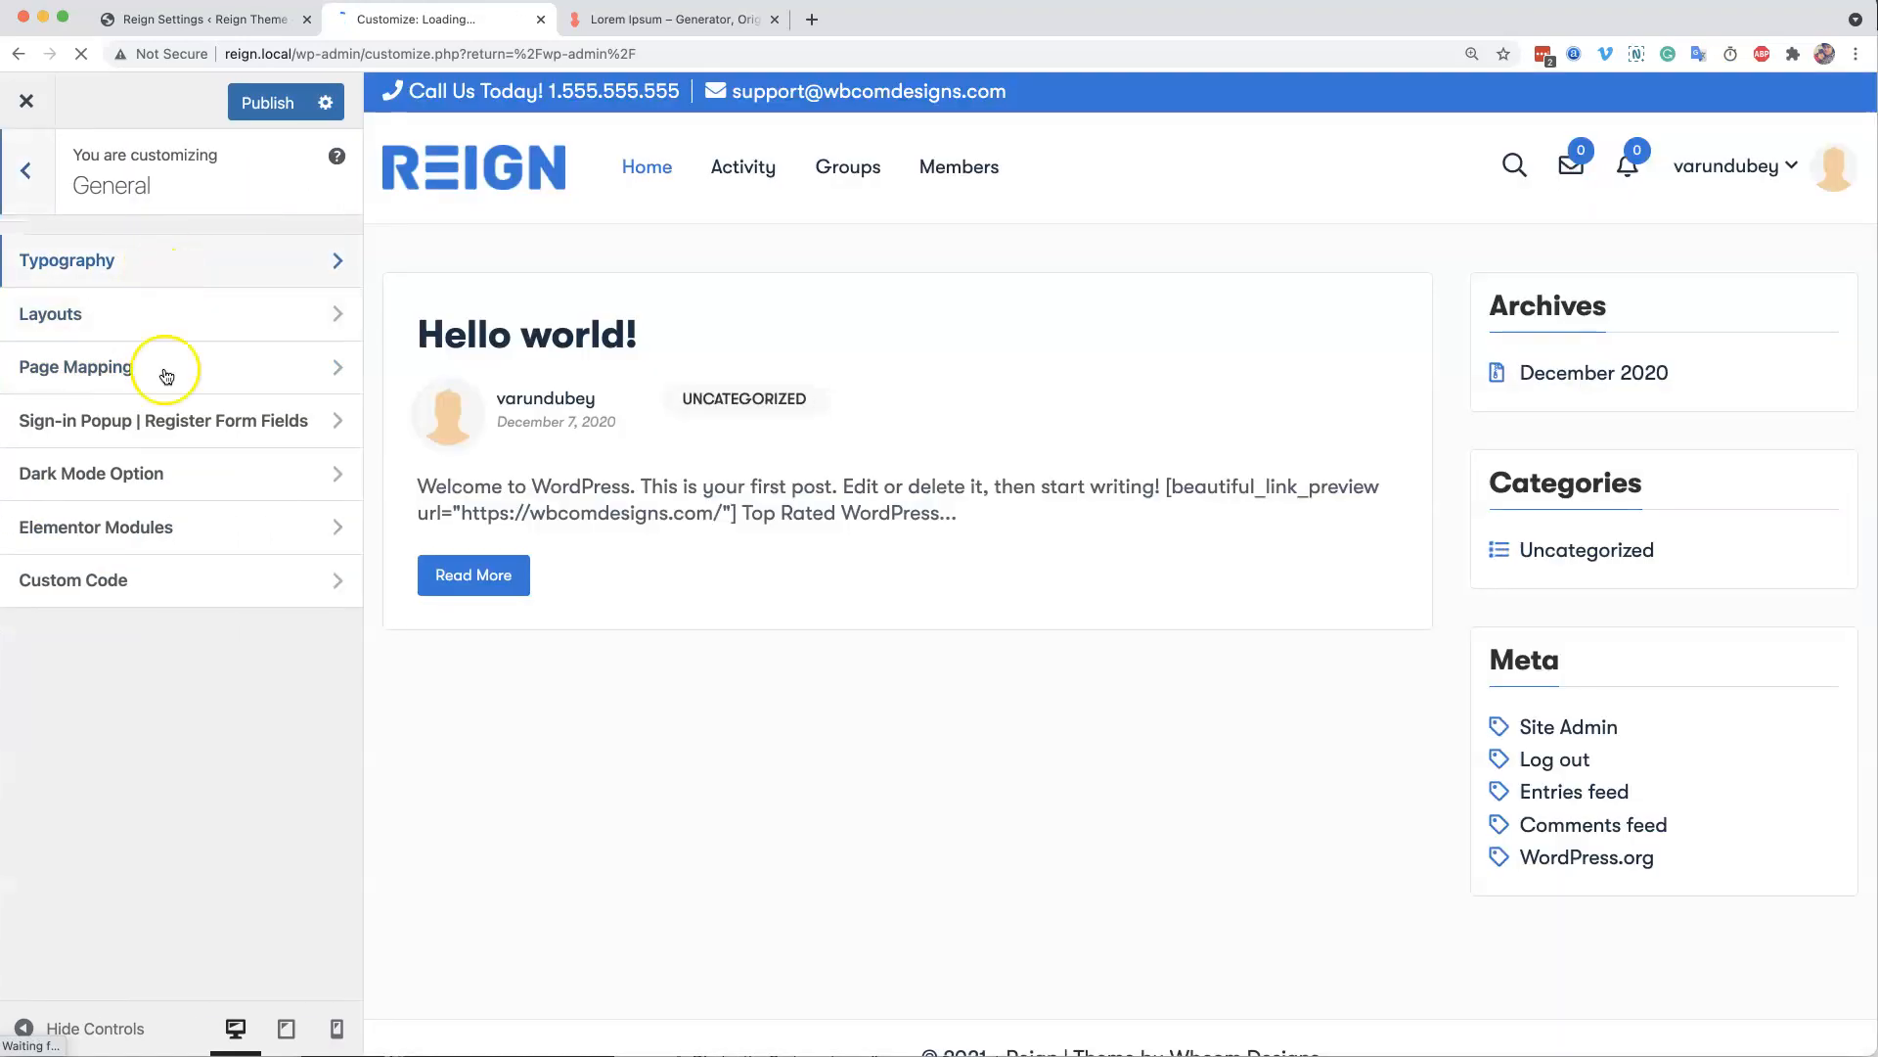
{"action": "left_click", "coordinate": [145, 364]}
- Map the theme's Login Page to the custom Login page
{"action": "left_click", "coordinate": [204, 313]}
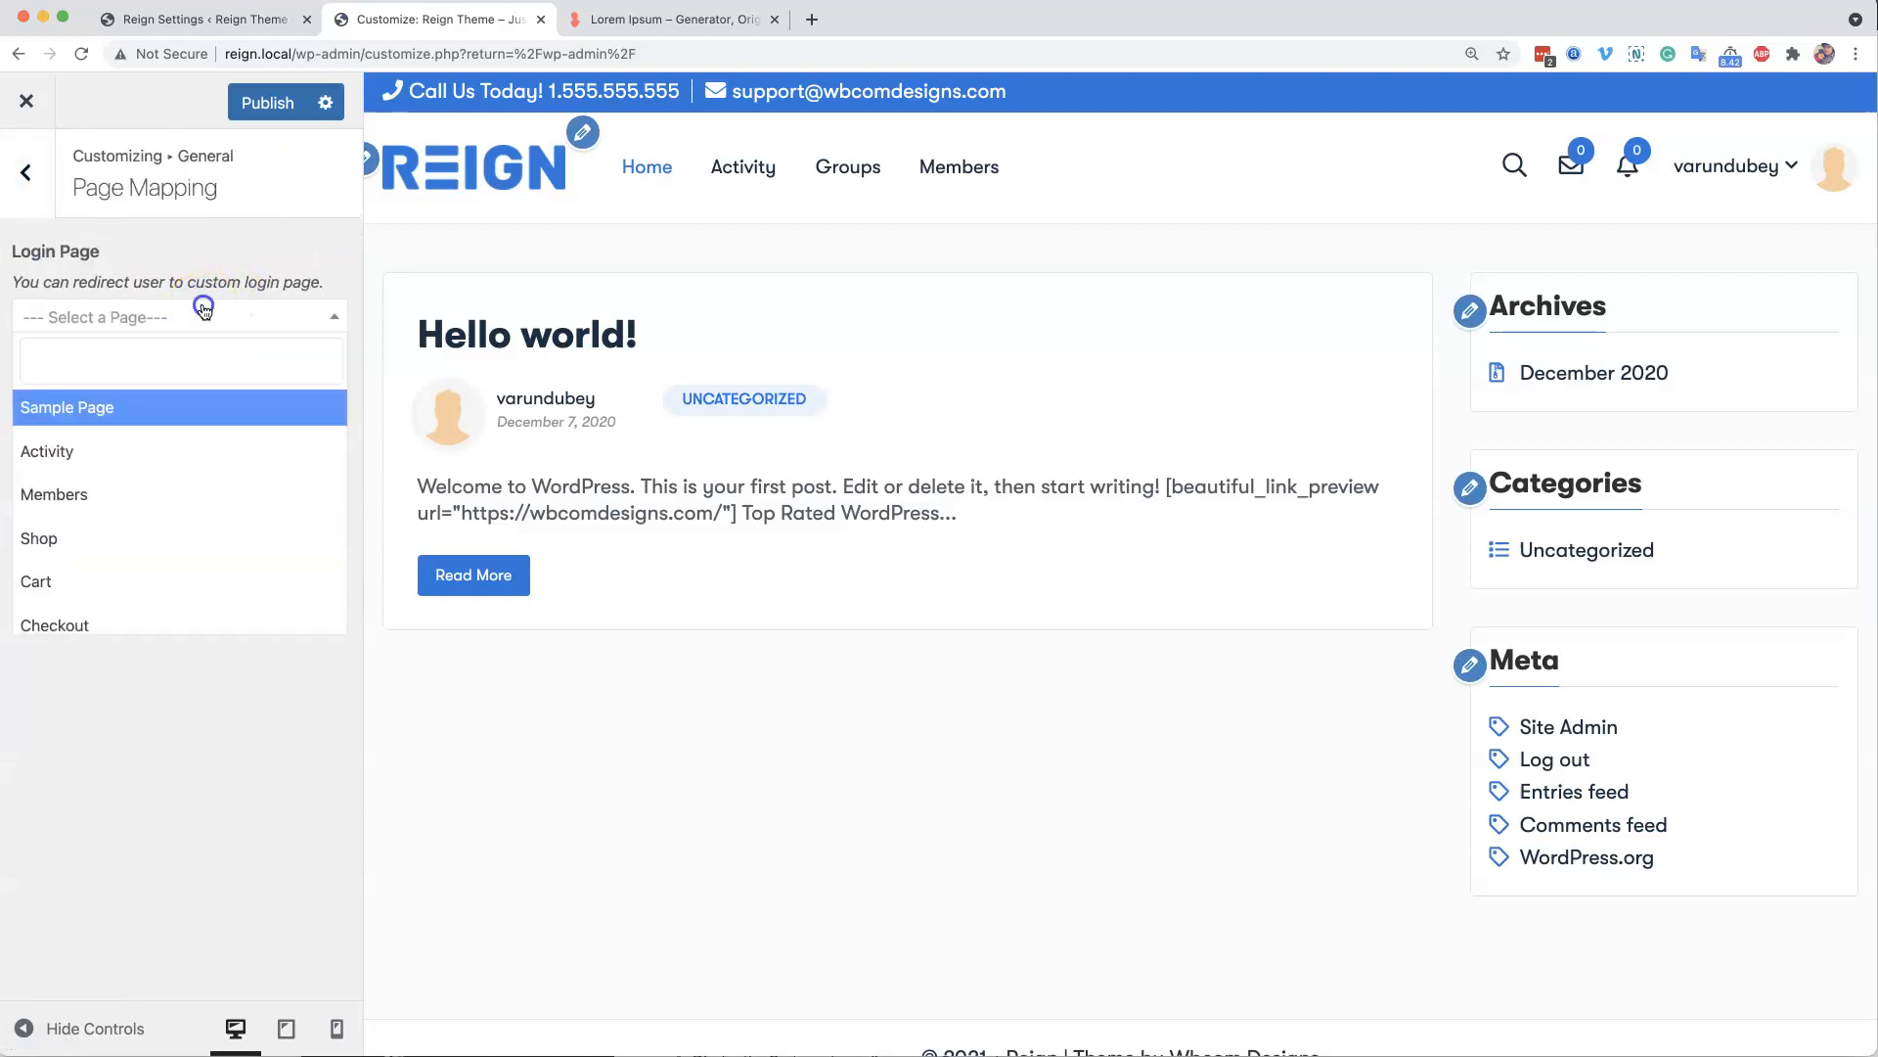
{"action": "scroll", "coordinate": [147, 486], "scroll_direction": "down", "scroll_amount": 6}
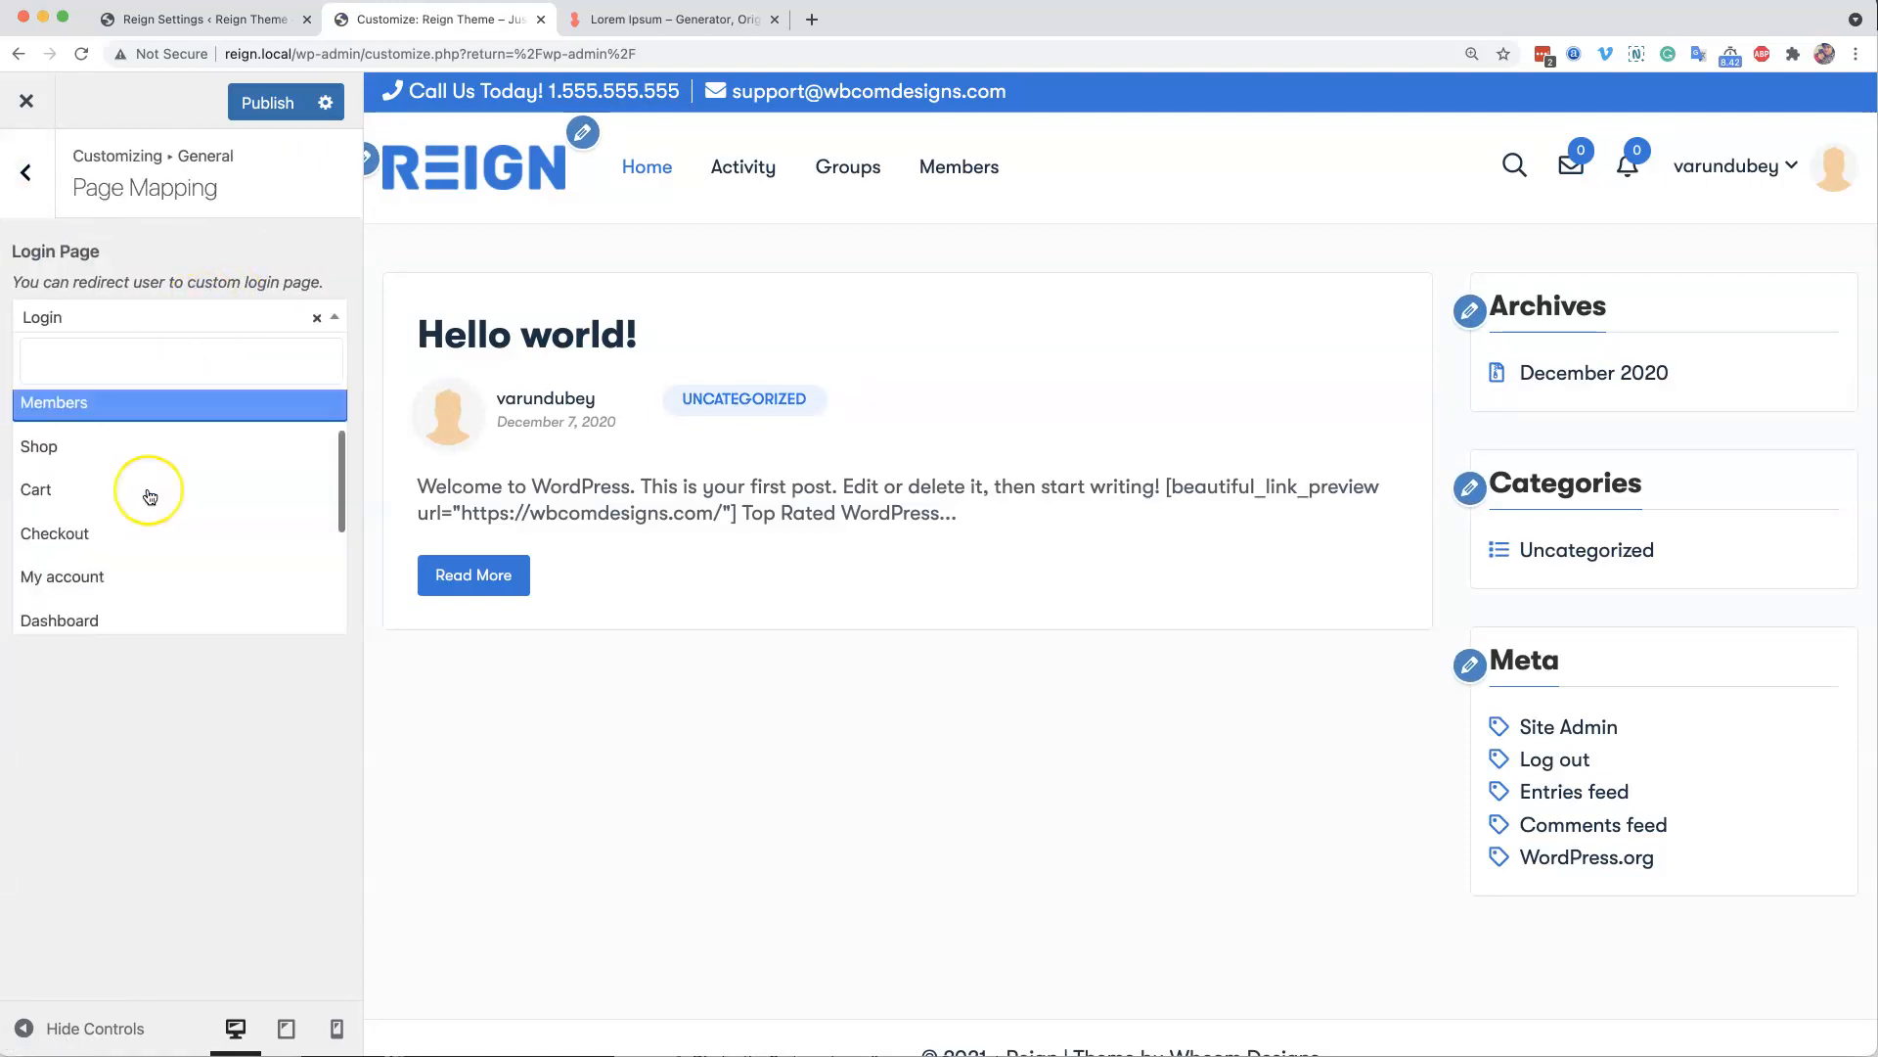
{"action": "left_click", "coordinate": [117, 610]}
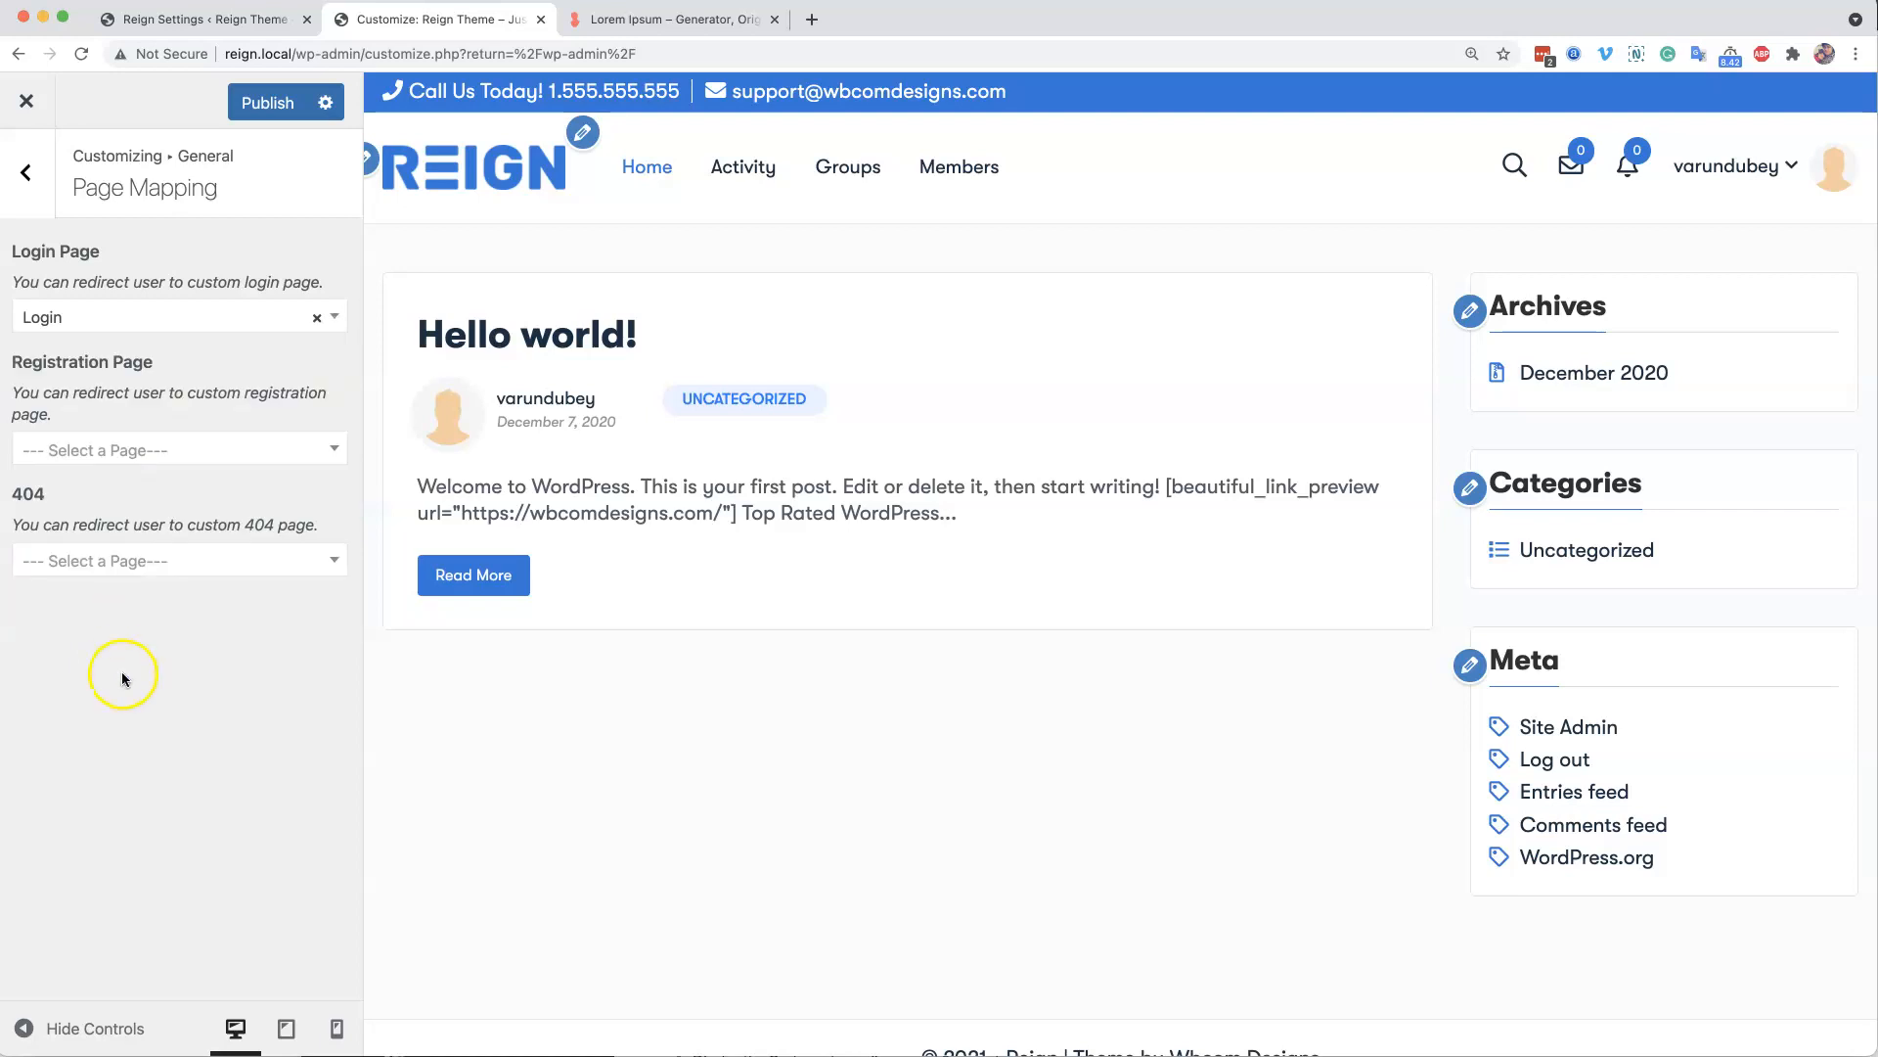
- Check the page choices for Registration Page, leave it unselected, and publish the page mapping changes
{"action": "left_click", "coordinate": [154, 451]}
{"action": "scroll", "coordinate": [168, 661], "scroll_direction": "down", "scroll_amount": 5}
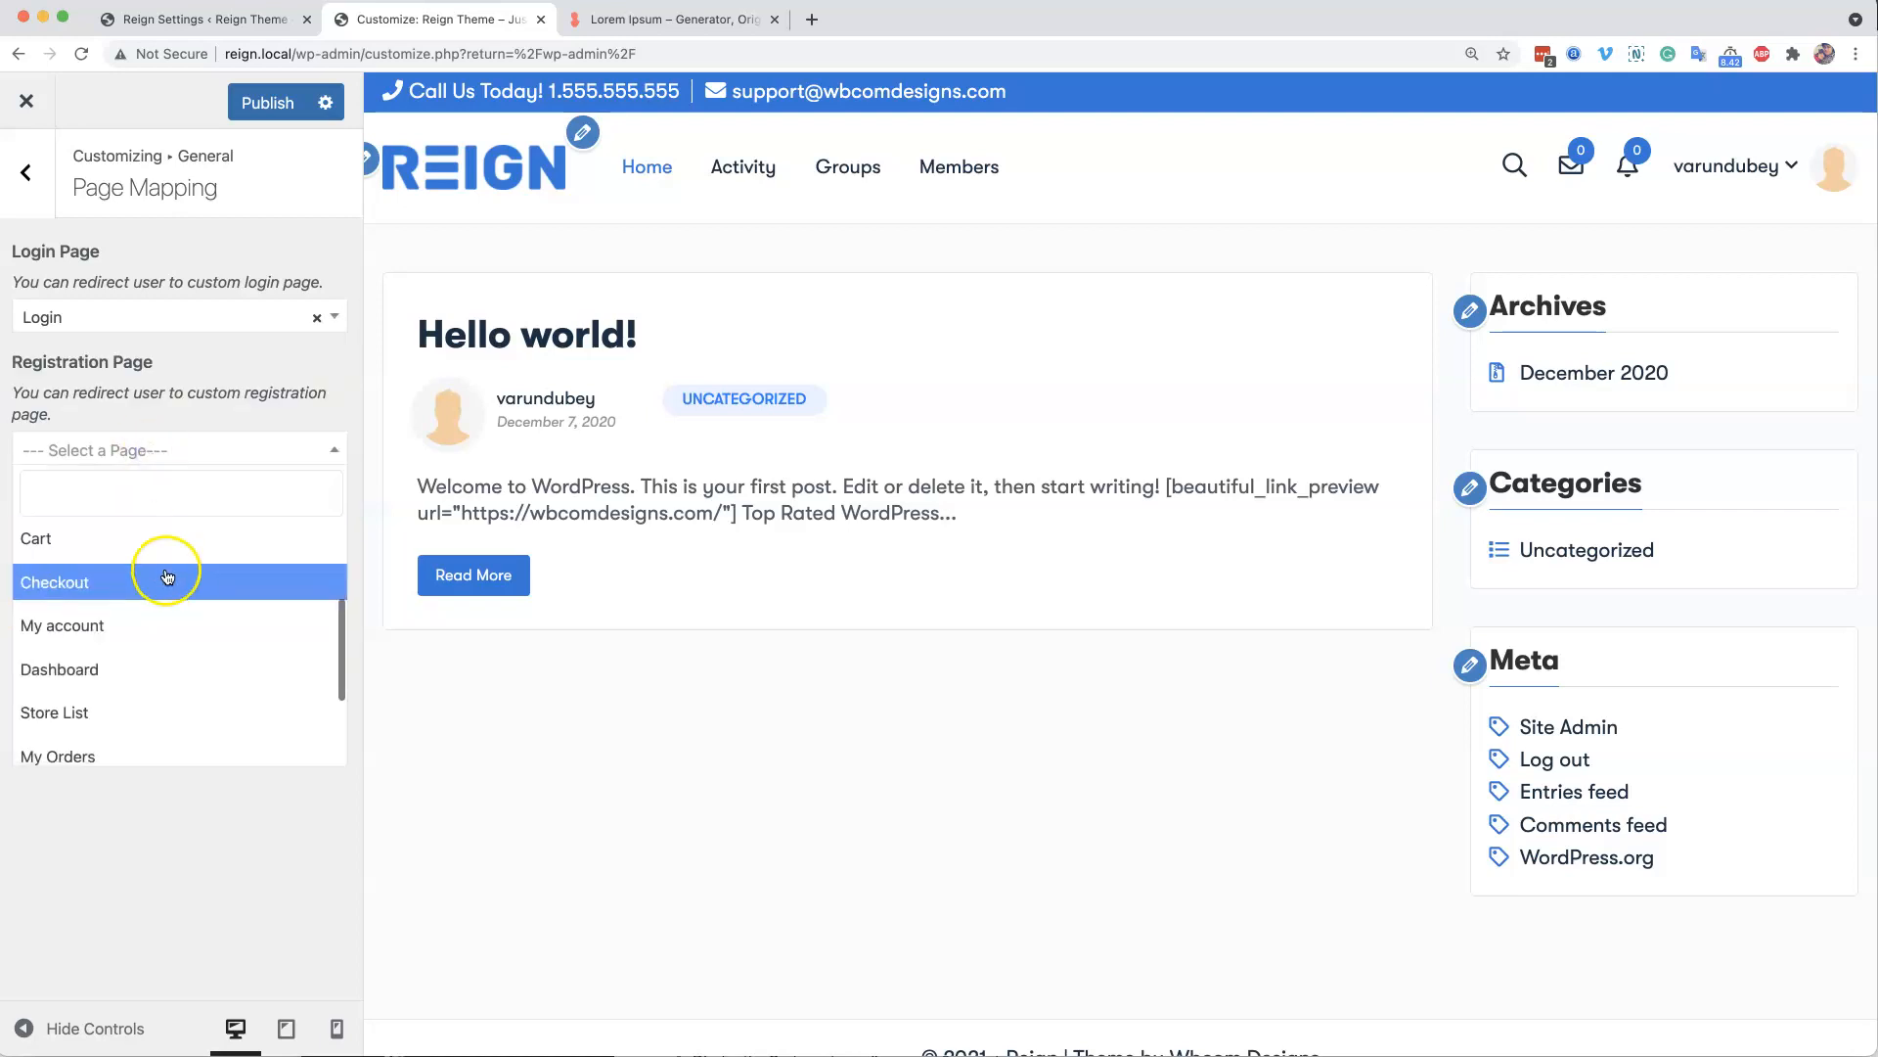
{"action": "left_click", "coordinate": [139, 836]}
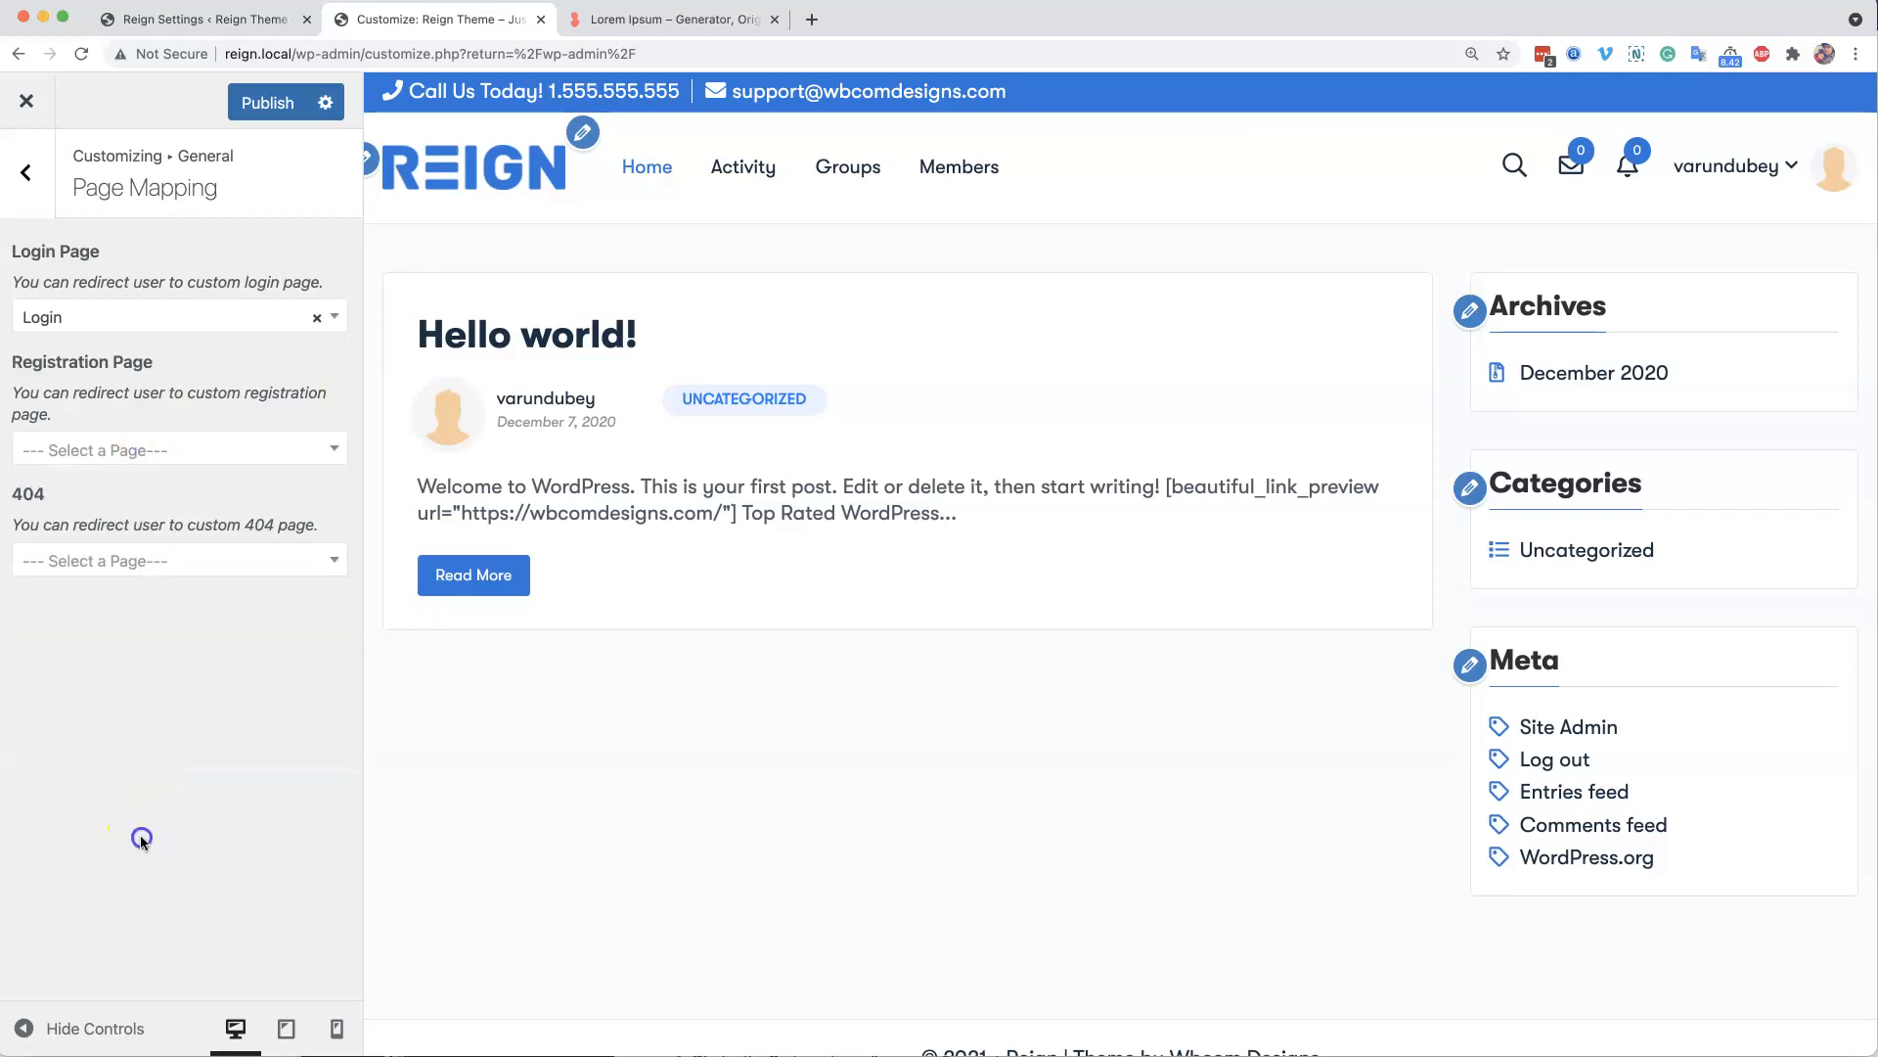
{"action": "left_click", "coordinate": [264, 101]}
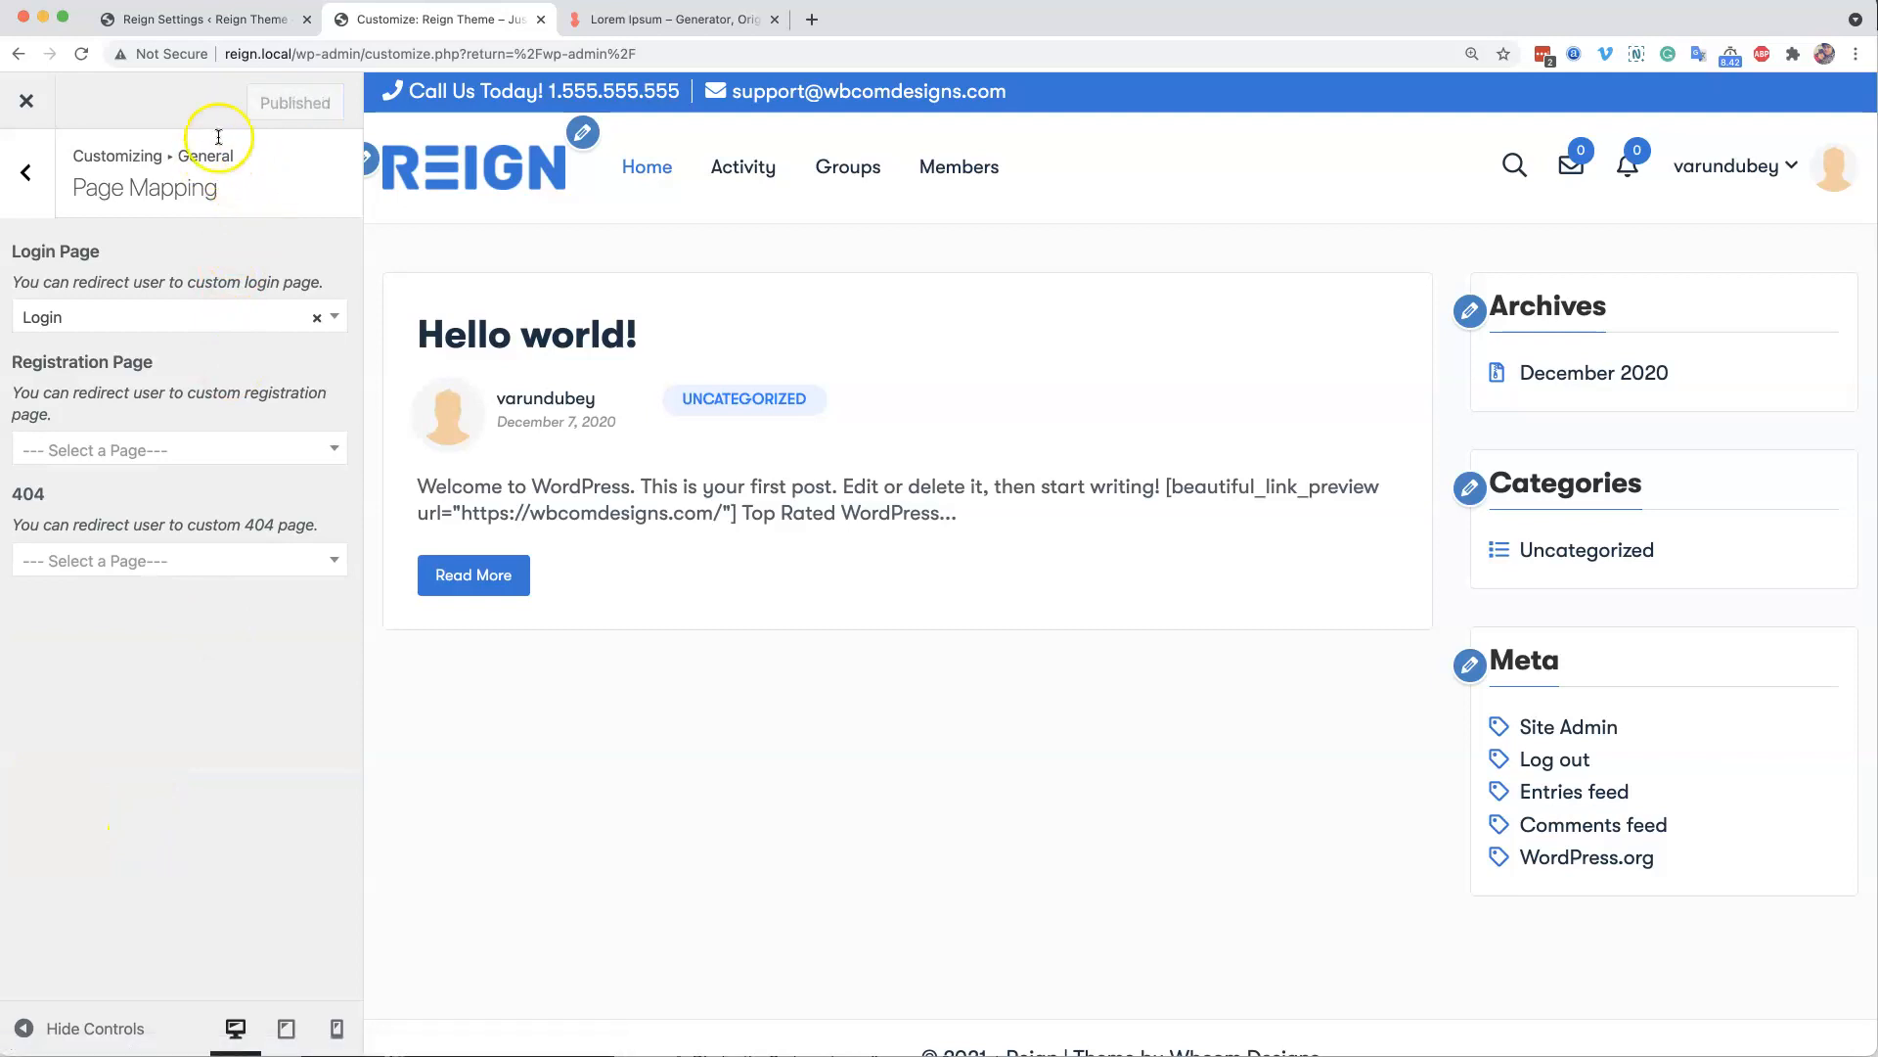
- Switch to the Reign Settings browser tab, enter the network admin, and open its Network Settings page
{"action": "left_click", "coordinate": [210, 19]}
{"action": "scroll", "coordinate": [118, 733], "scroll_direction": "down", "scroll_amount": 3}
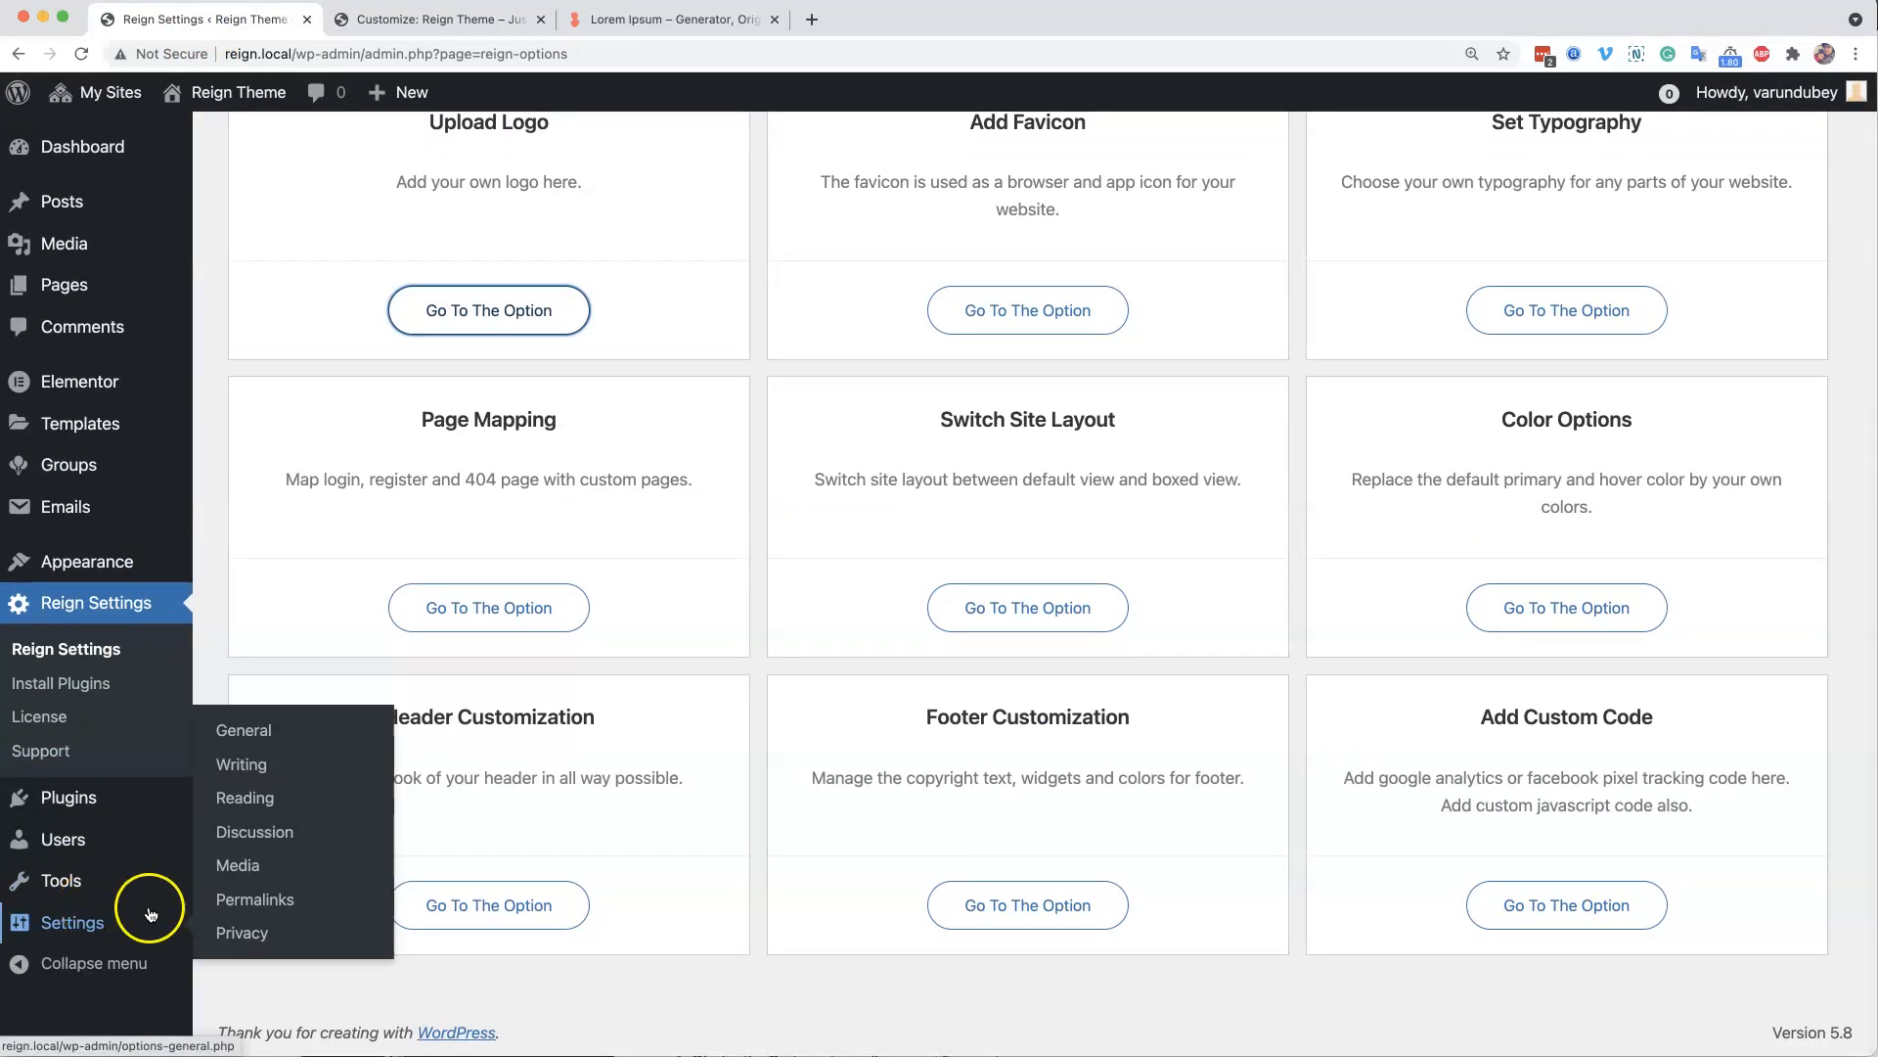
{"action": "mouse_move", "coordinate": [196, 135]}
{"action": "left_click", "coordinate": [275, 143]}
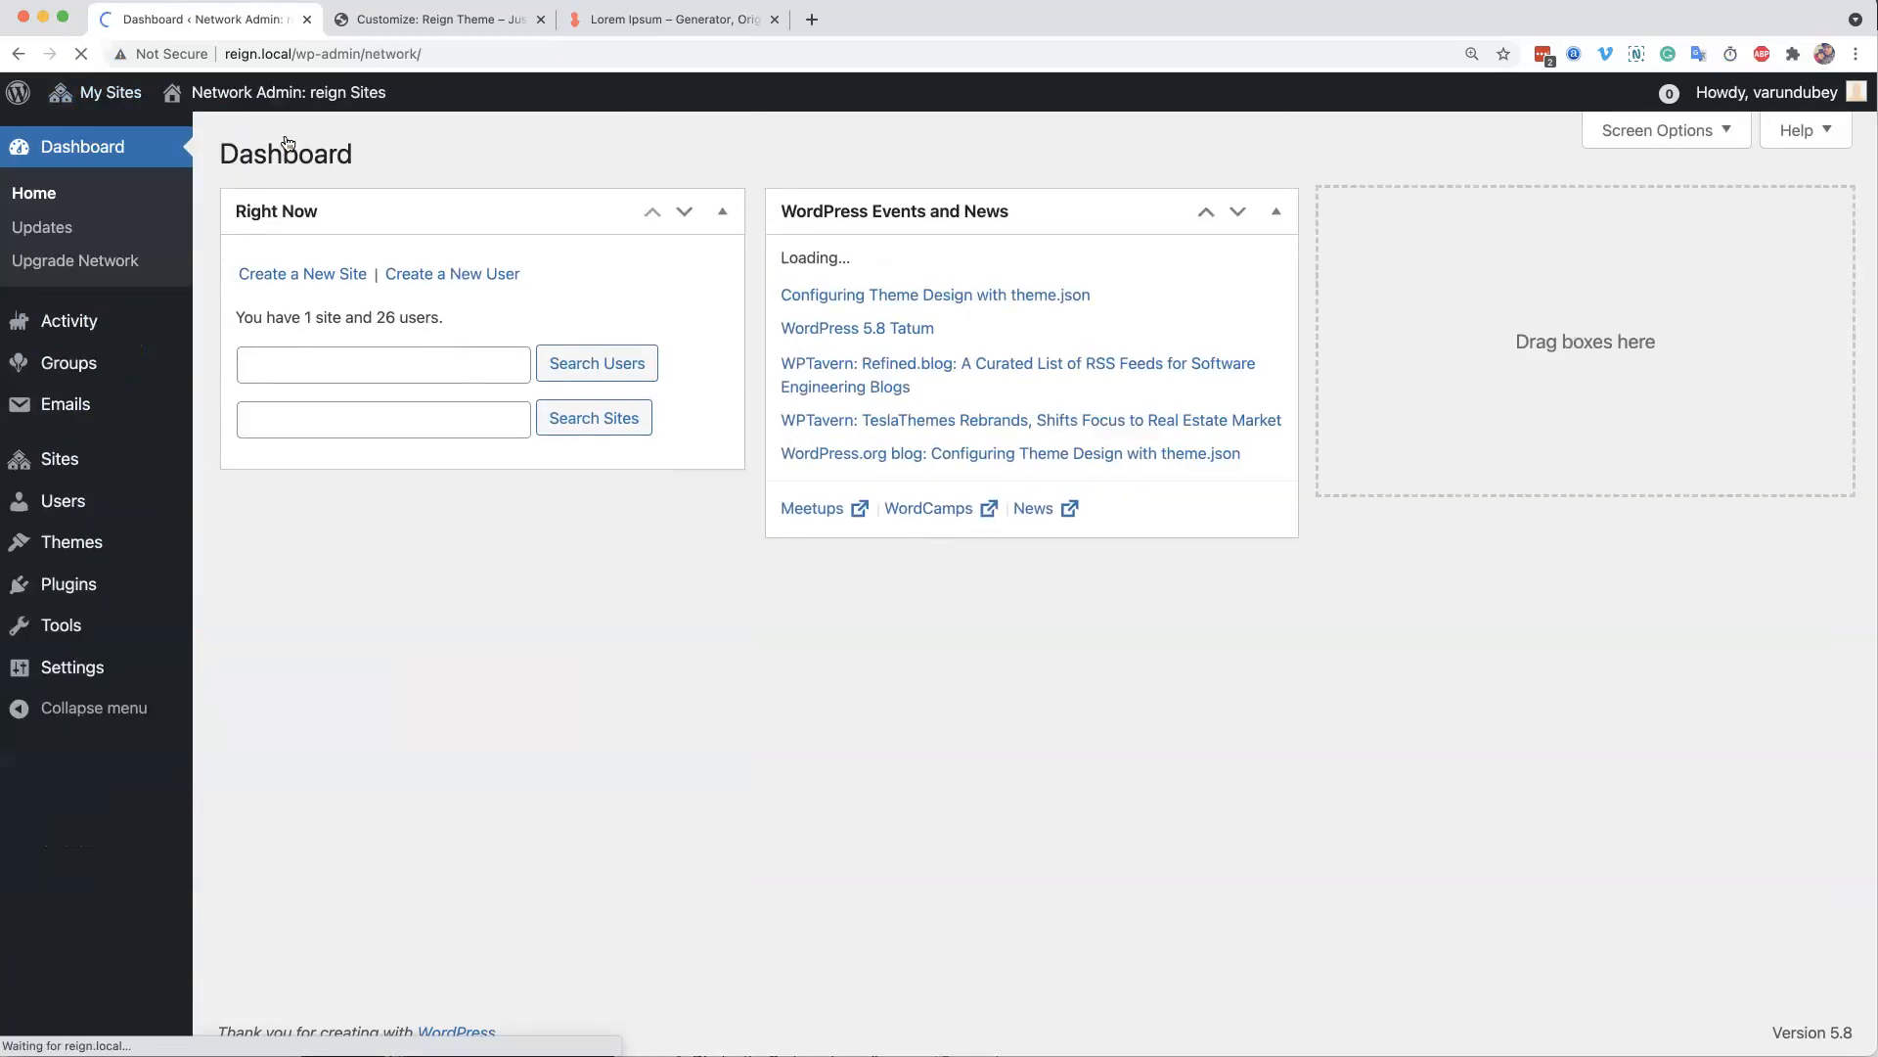
{"action": "left_click", "coordinate": [241, 474]}
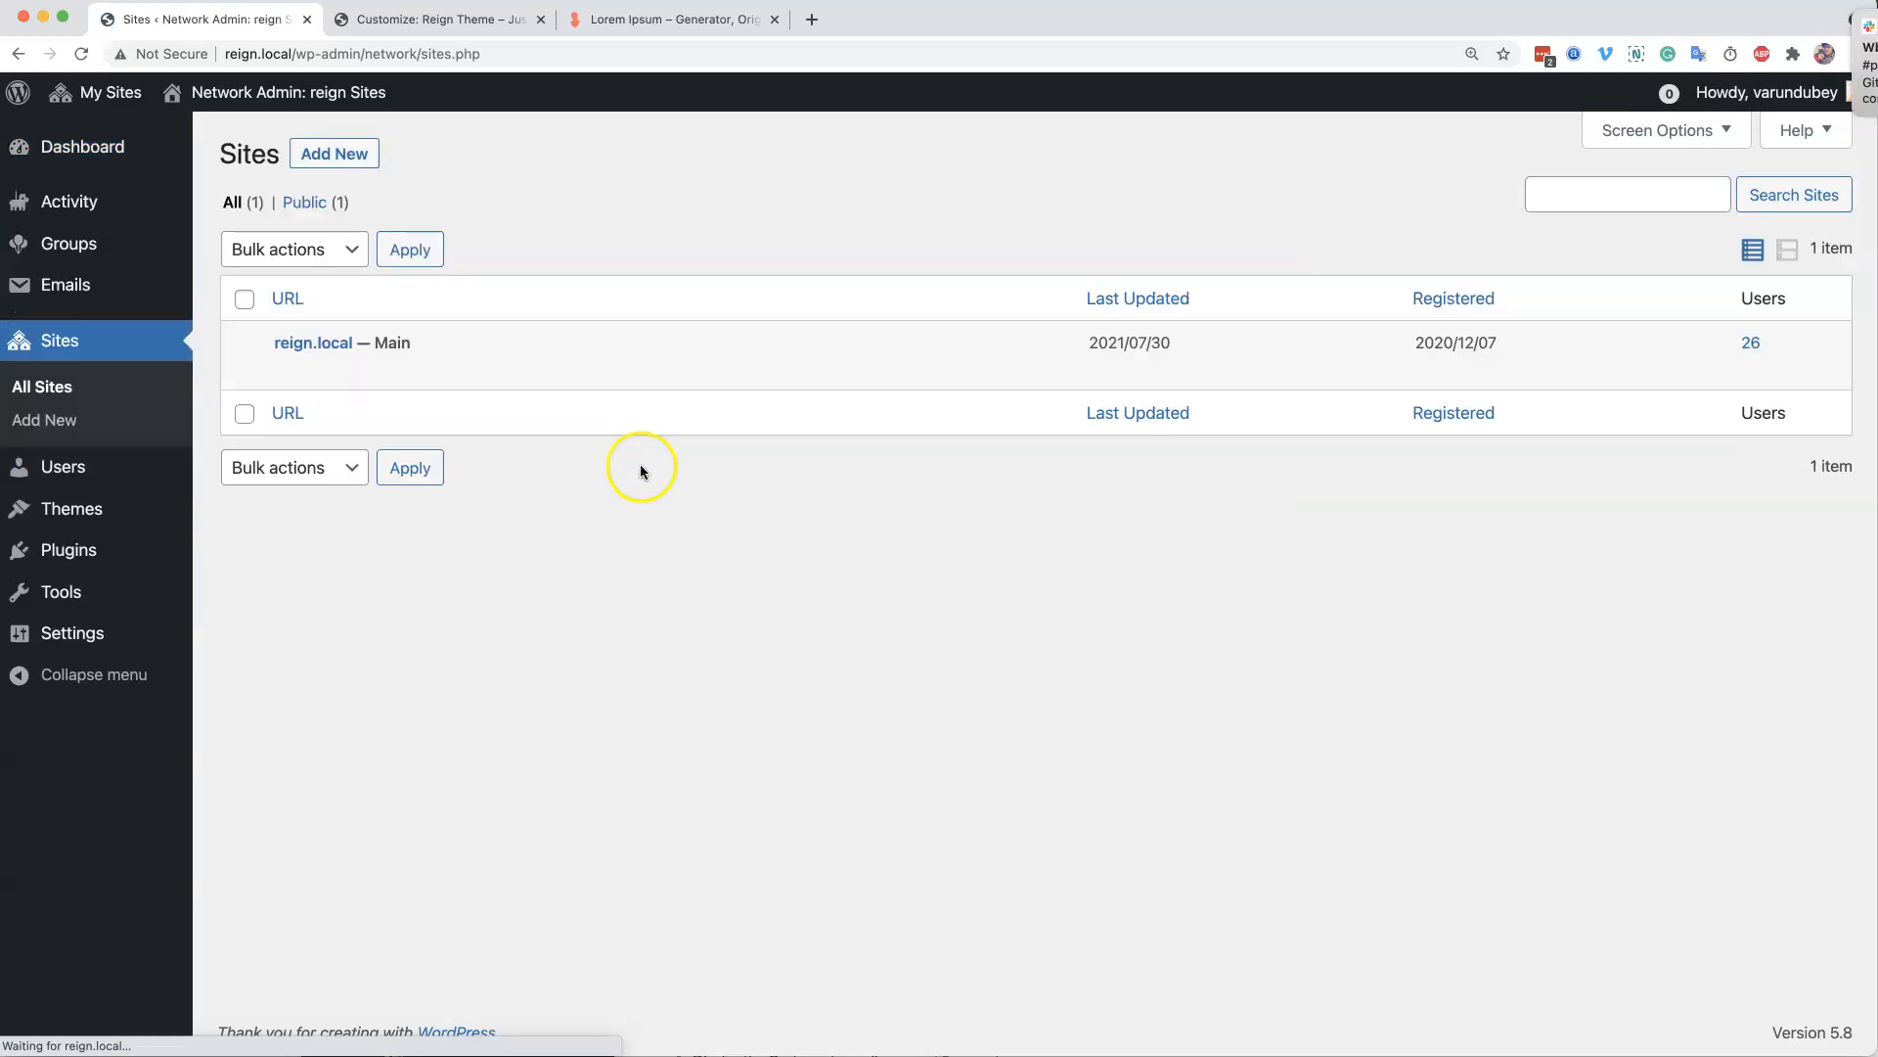
{"action": "mouse_move", "coordinate": [97, 614]}
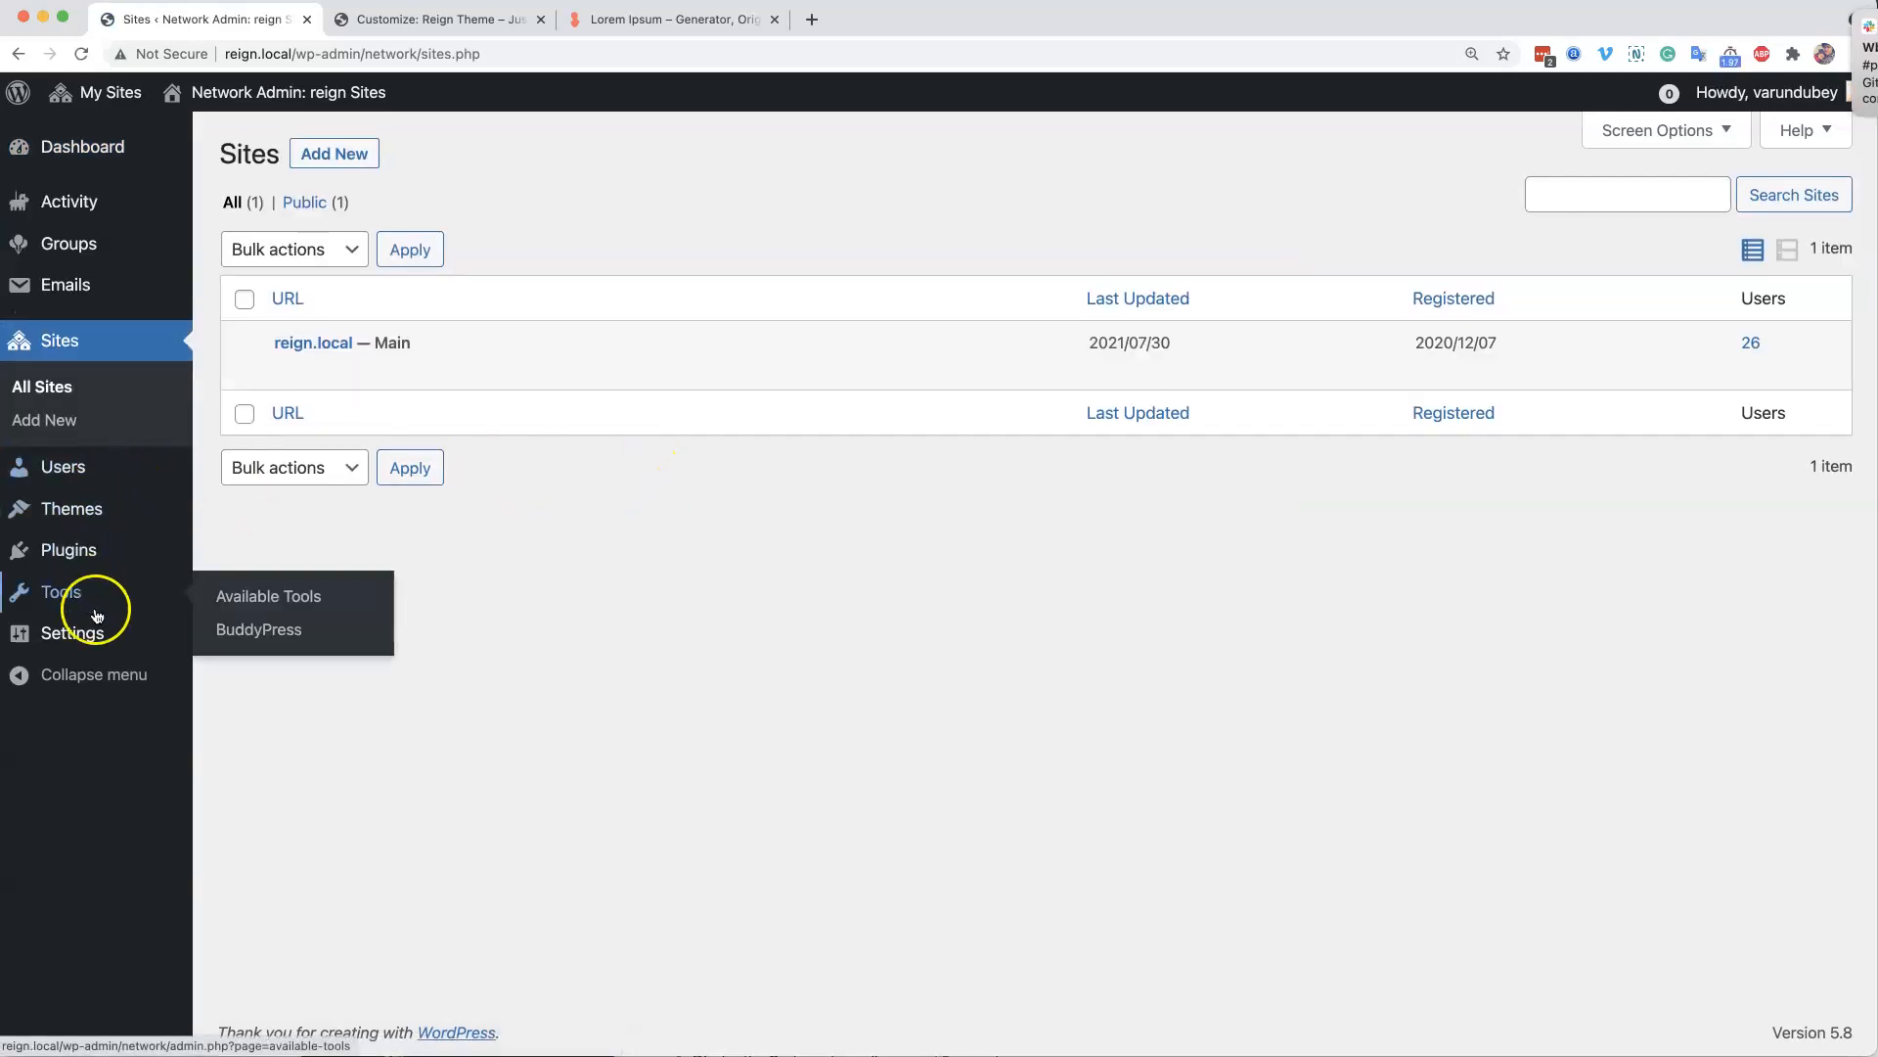
{"action": "left_click", "coordinate": [263, 646]}
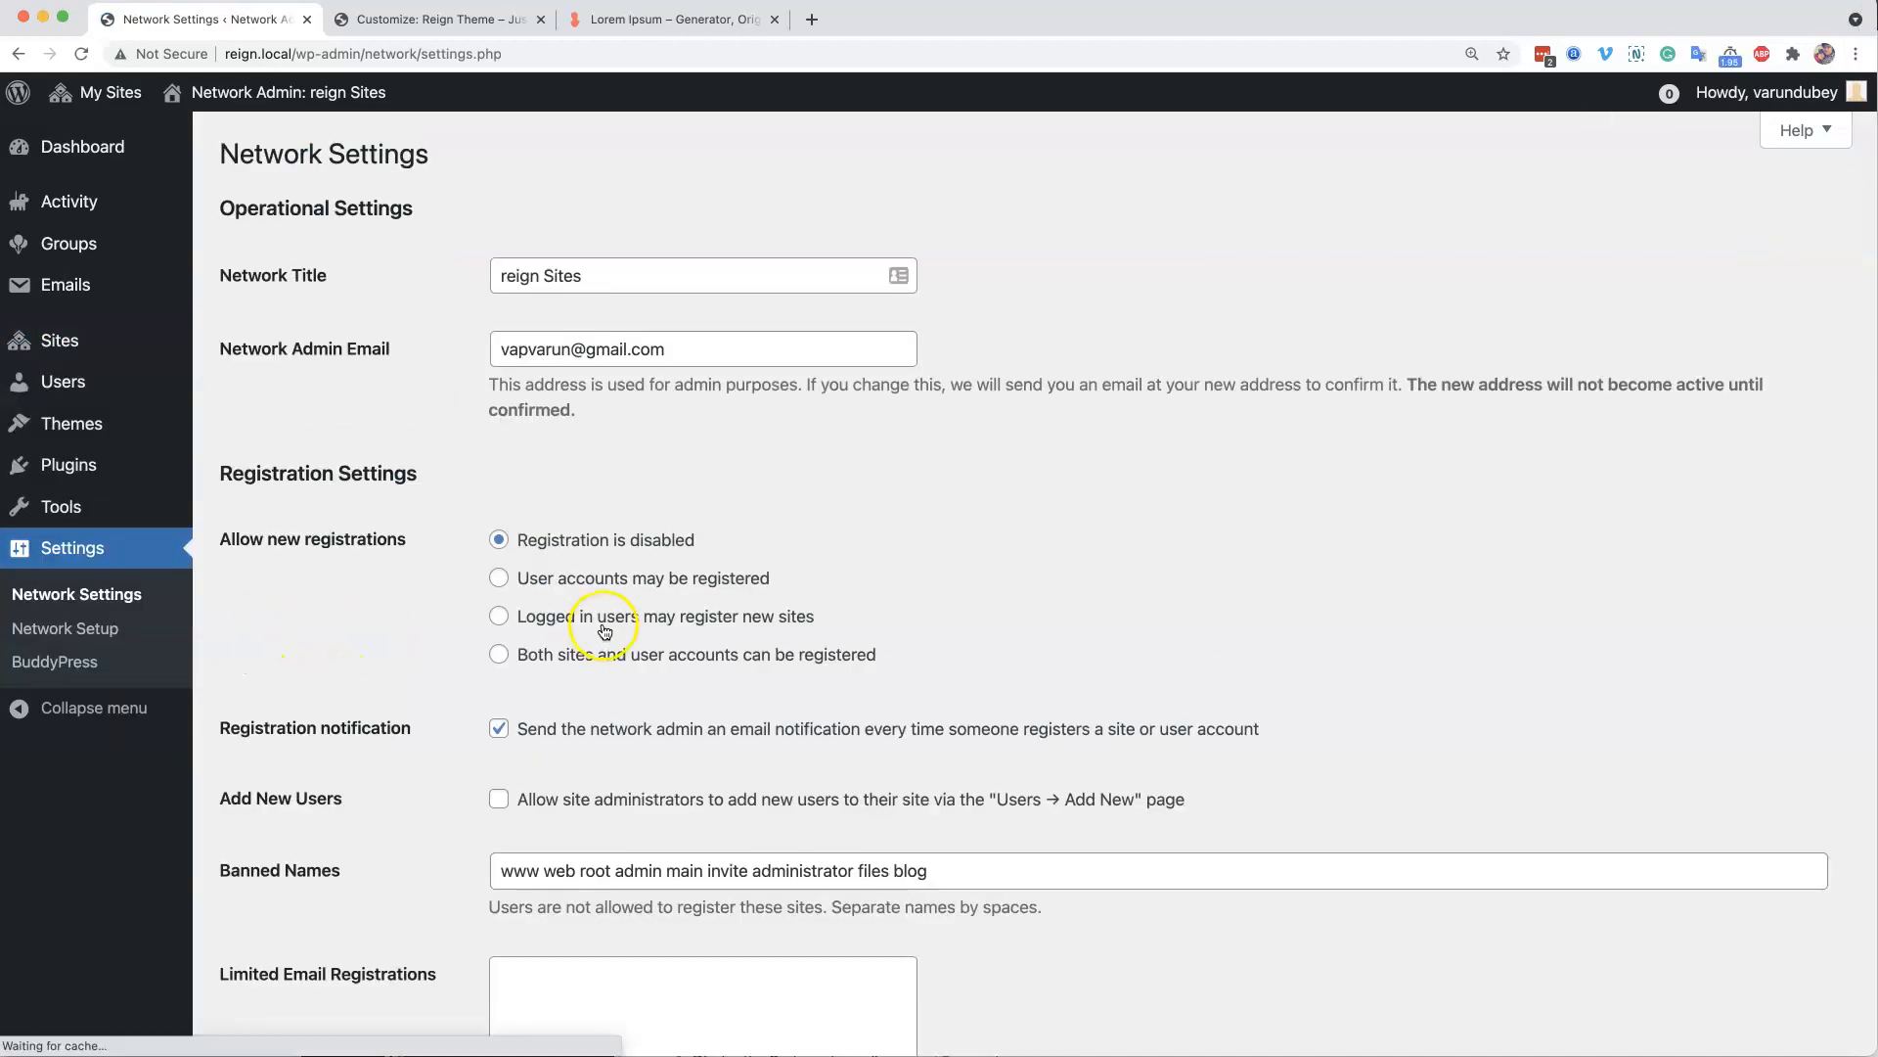
- Allow both sites and user accounts to be registered on the network and save the network settings
{"action": "scroll", "coordinate": [452, 657], "scroll_direction": "down", "scroll_amount": 20}
{"action": "left_click", "coordinate": [305, 930]}
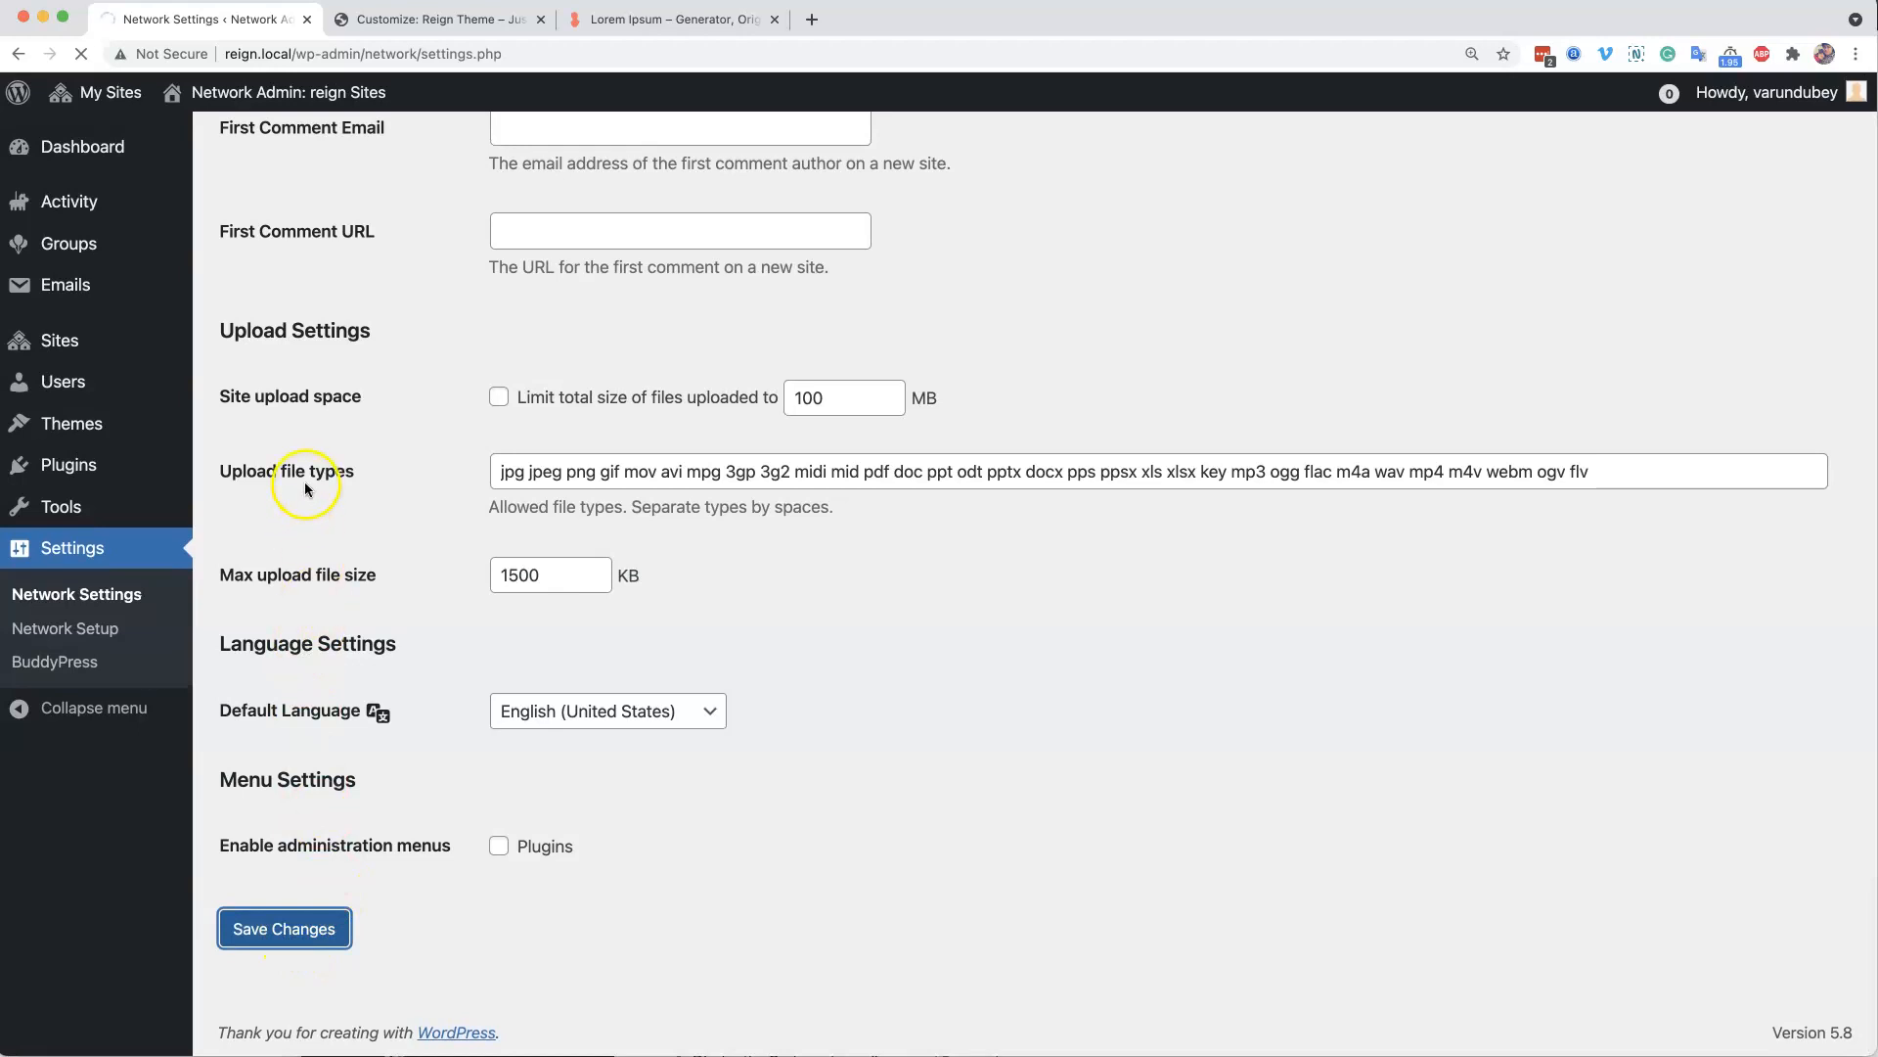
- Go to the Reign Theme site's dashboard, open its General Settings page, and look through the available options
{"action": "mouse_move", "coordinate": [114, 97]}
{"action": "mouse_move", "coordinate": [107, 181]}
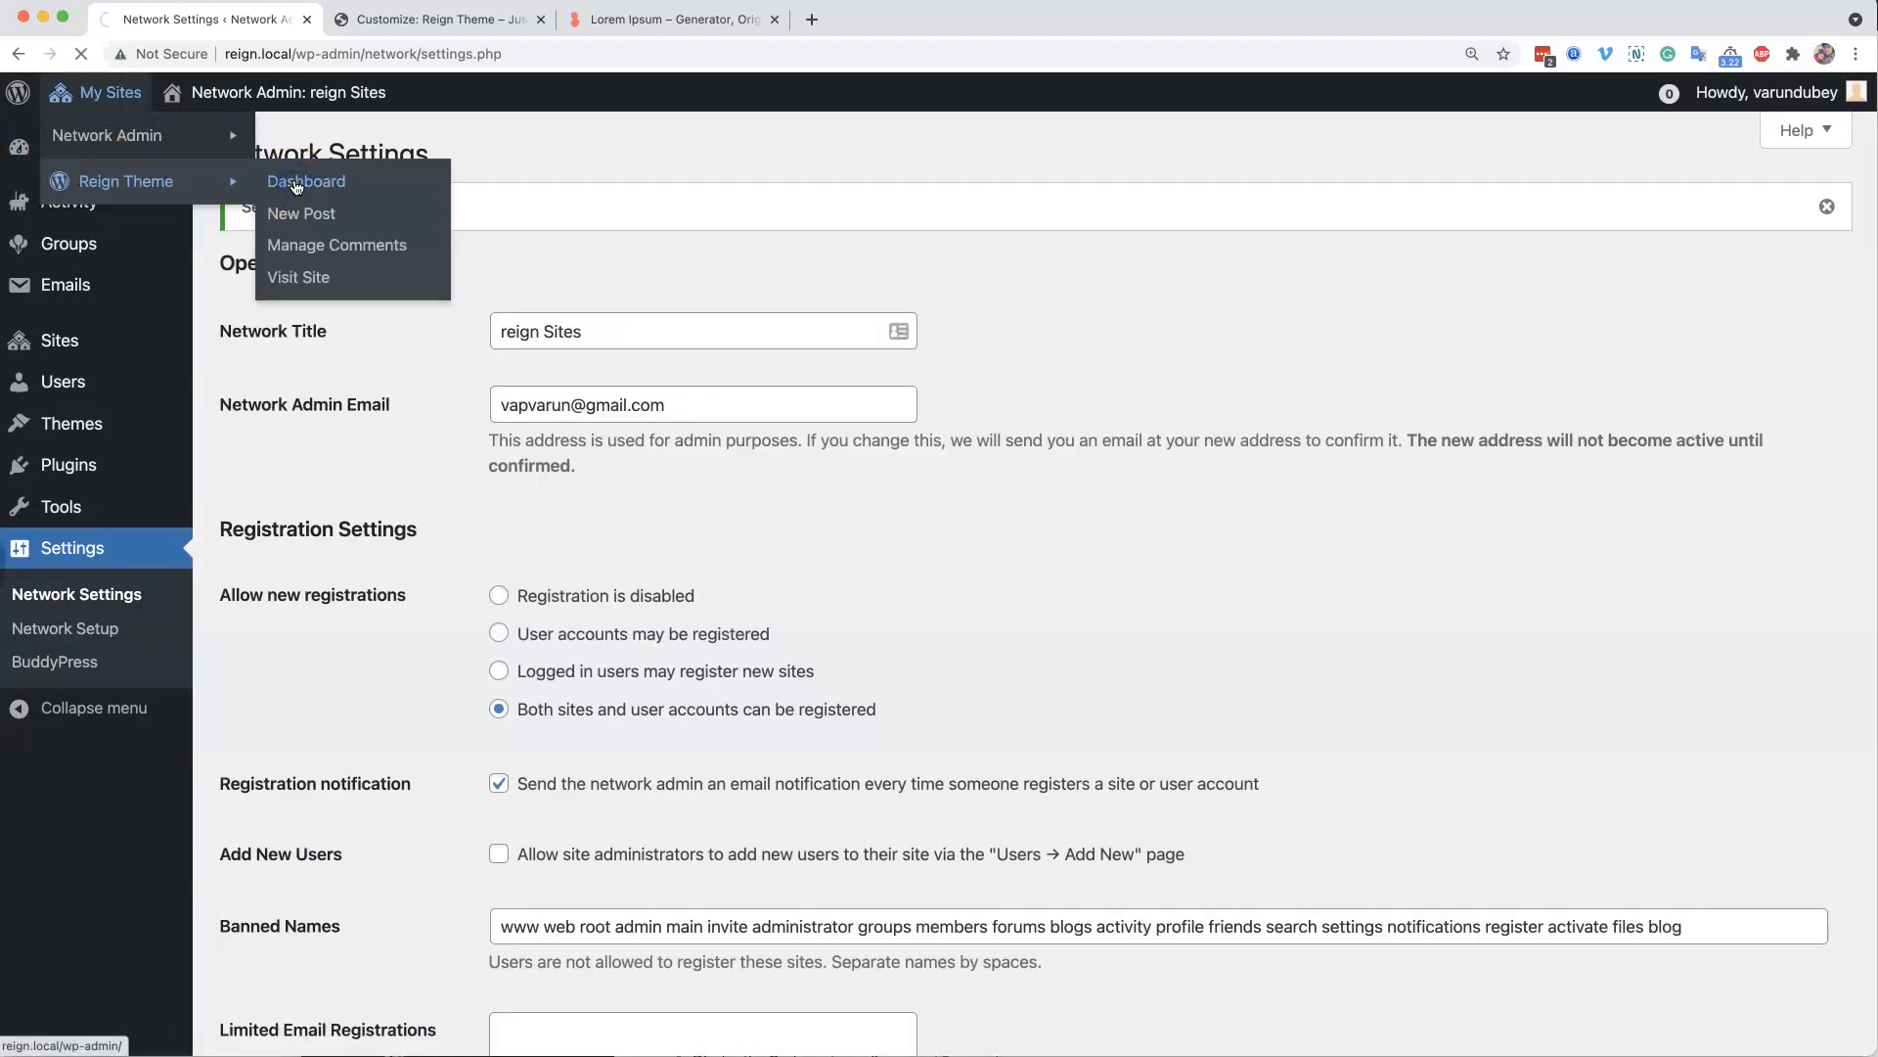
{"action": "scroll", "coordinate": [134, 528], "scroll_direction": "down", "scroll_amount": 10}
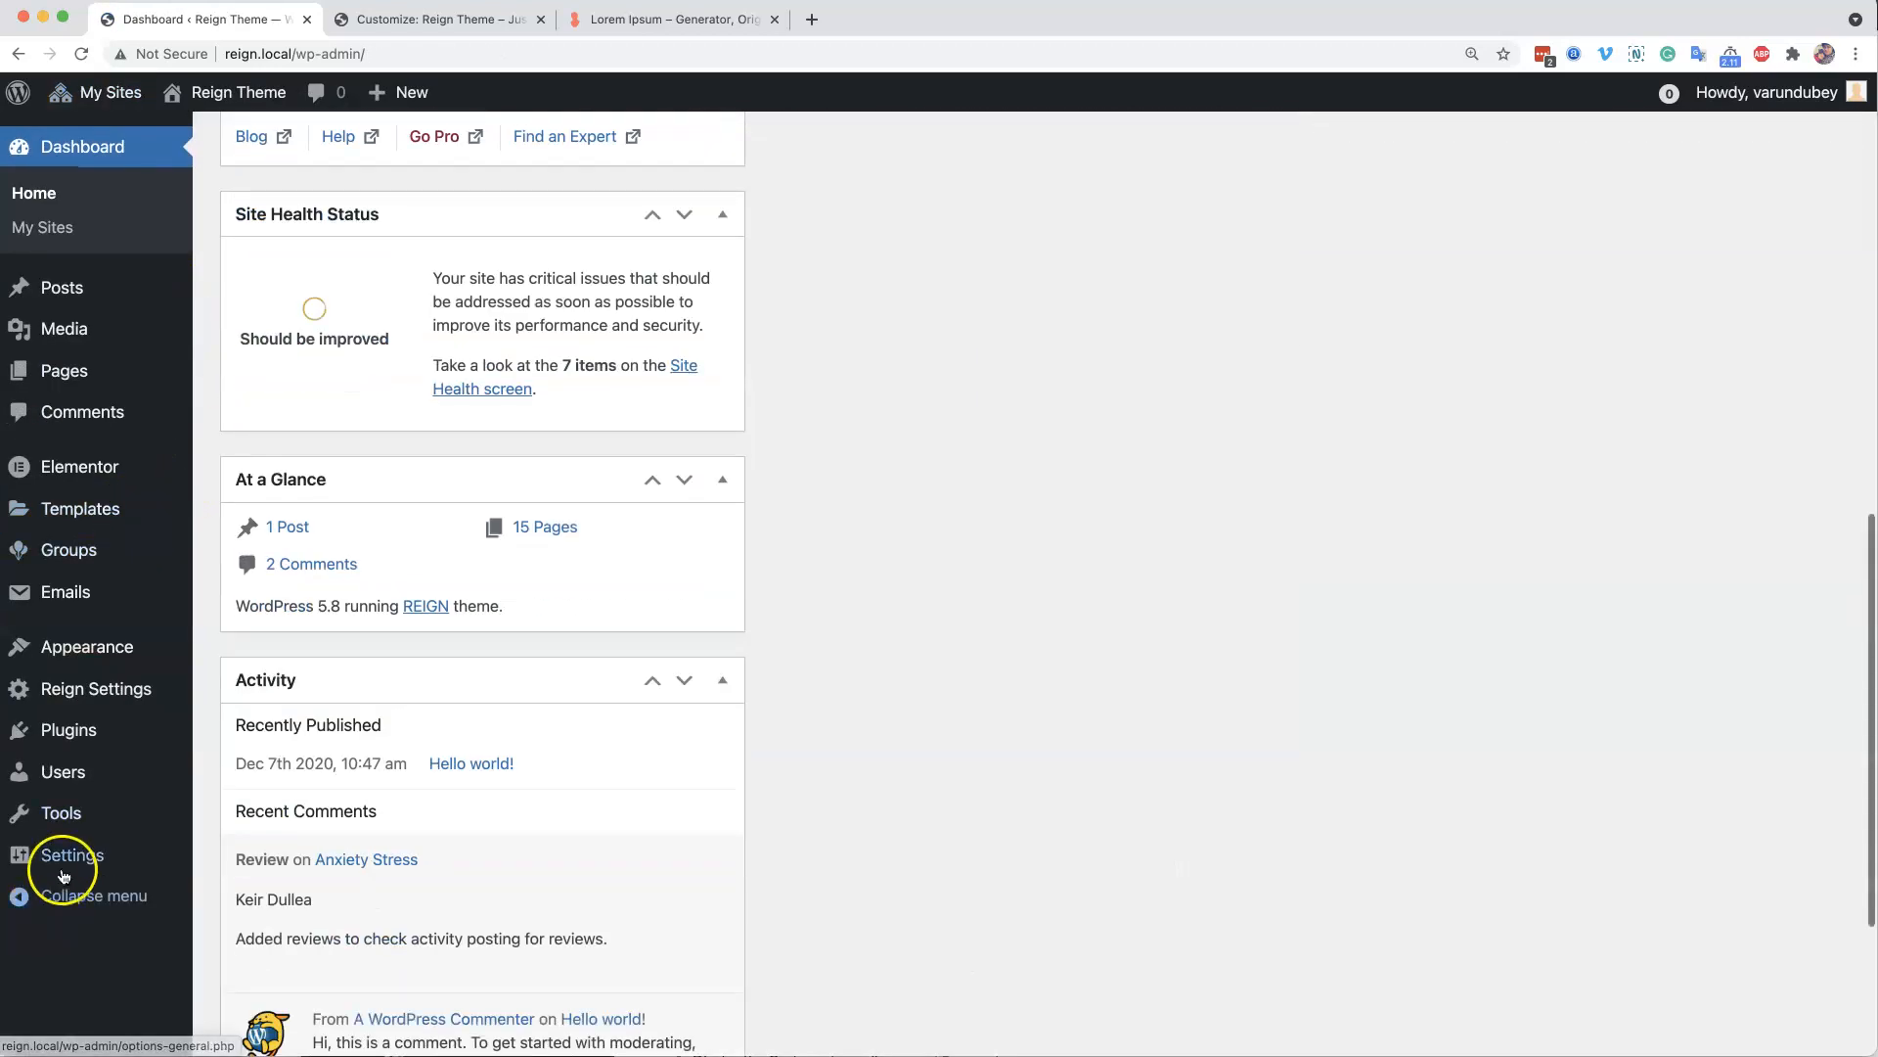
{"action": "mouse_move", "coordinate": [62, 874]}
{"action": "left_click", "coordinate": [227, 789]}
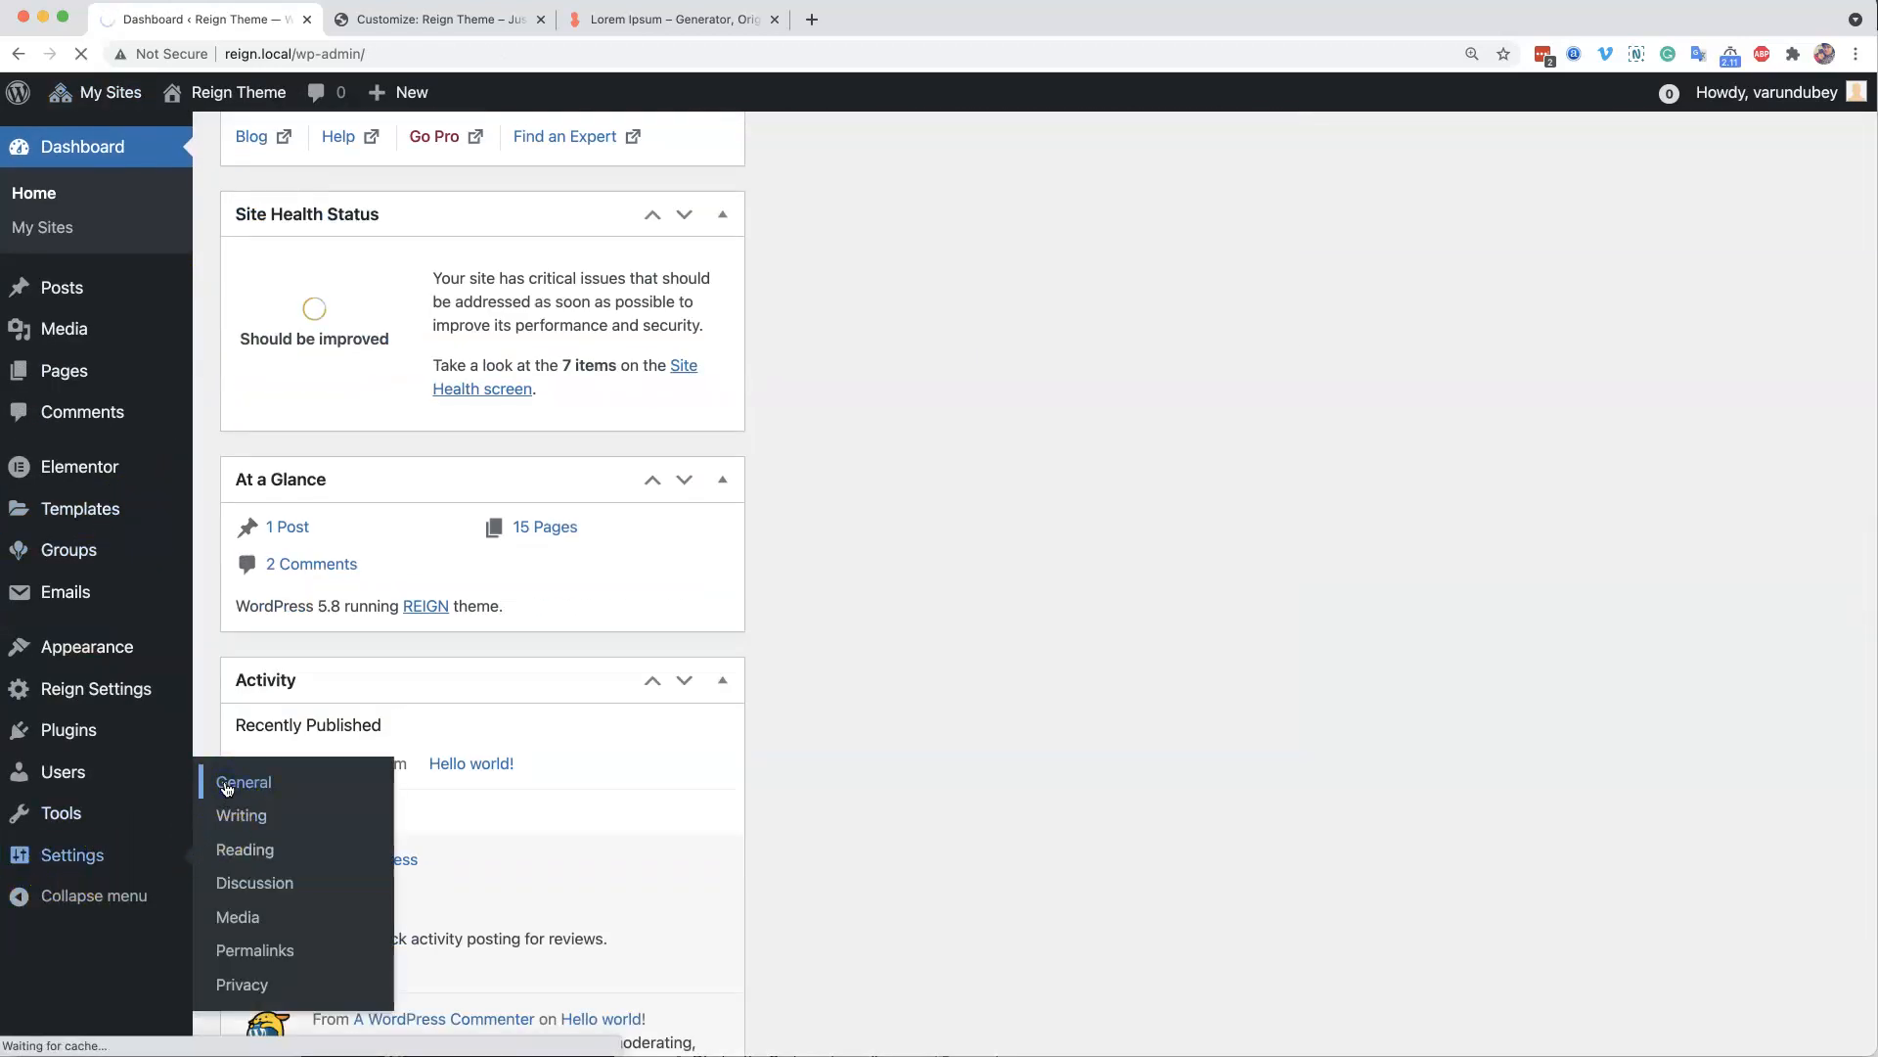
{"action": "scroll", "coordinate": [822, 656], "scroll_direction": "down", "scroll_amount": 4}
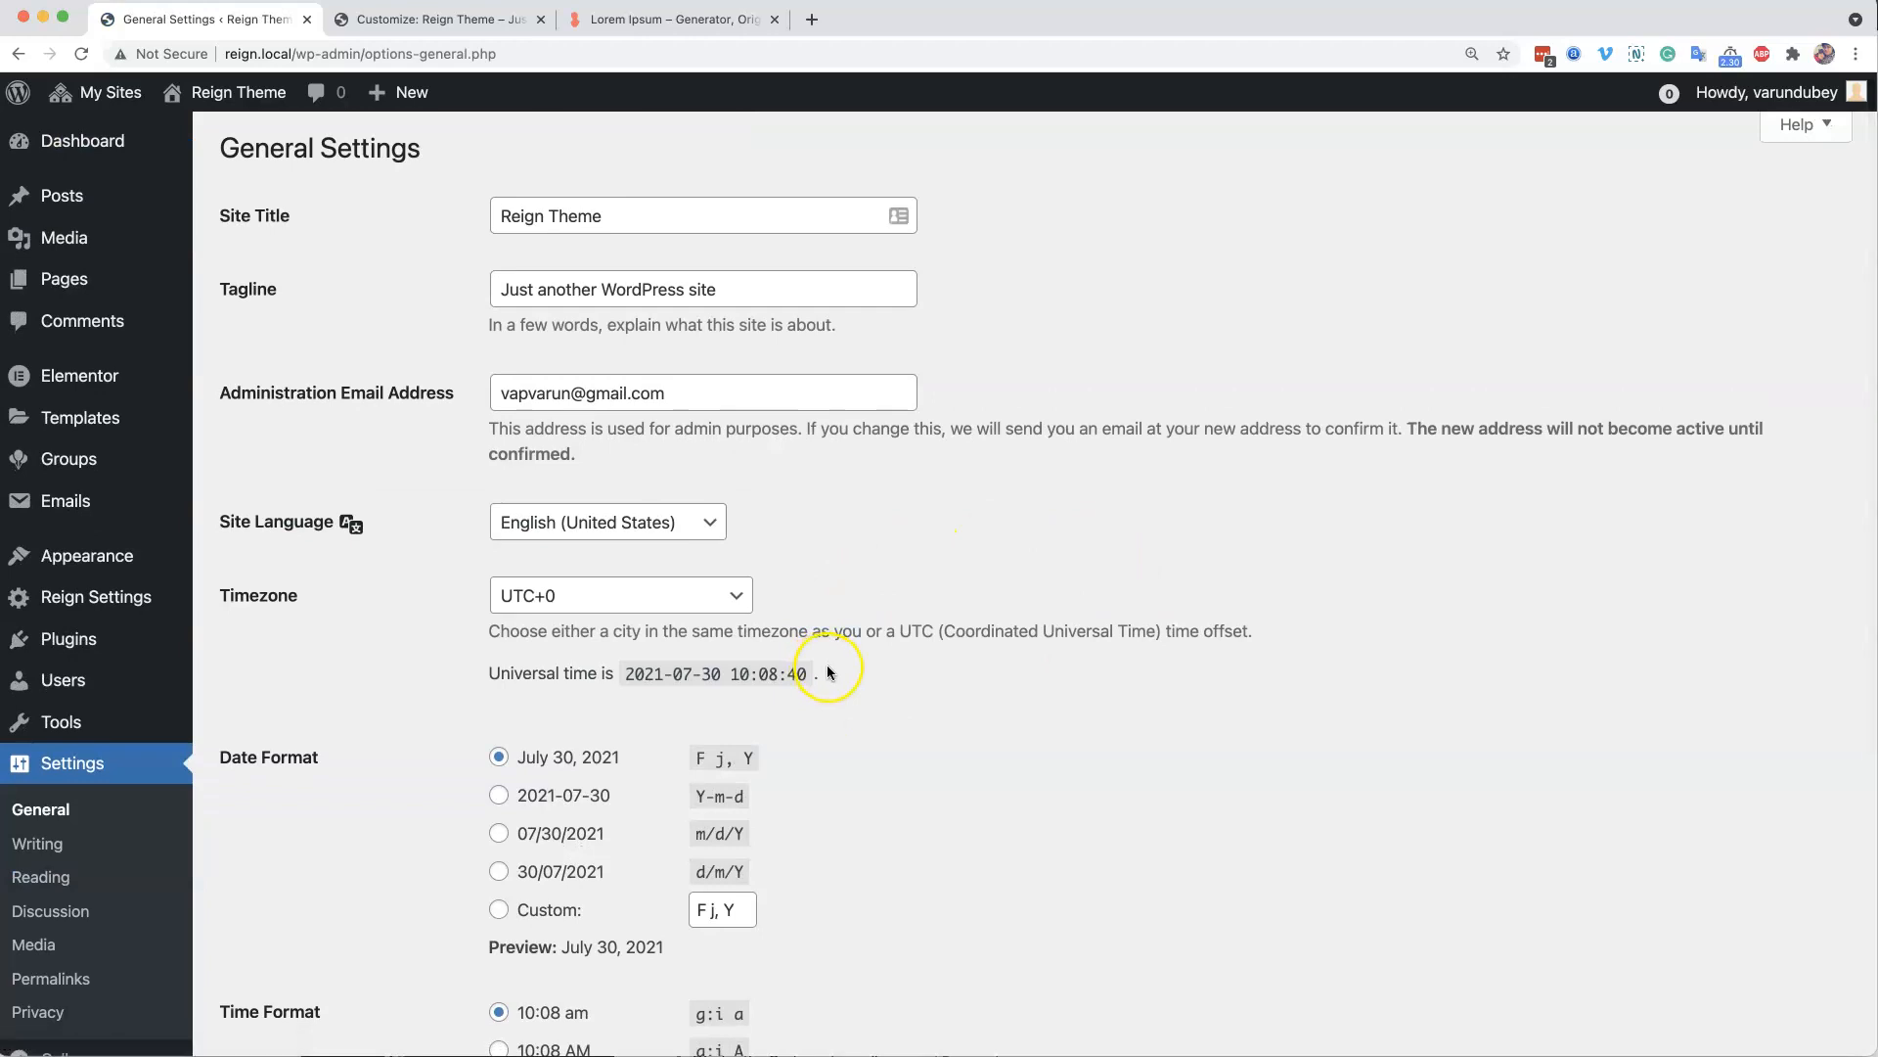
{"action": "scroll", "coordinate": [827, 672], "scroll_direction": "down", "scroll_amount": 3}
{"action": "scroll", "coordinate": [830, 671], "scroll_direction": "up", "scroll_amount": 1}
{"action": "scroll", "coordinate": [830, 671], "scroll_direction": "up", "scroll_amount": 2}
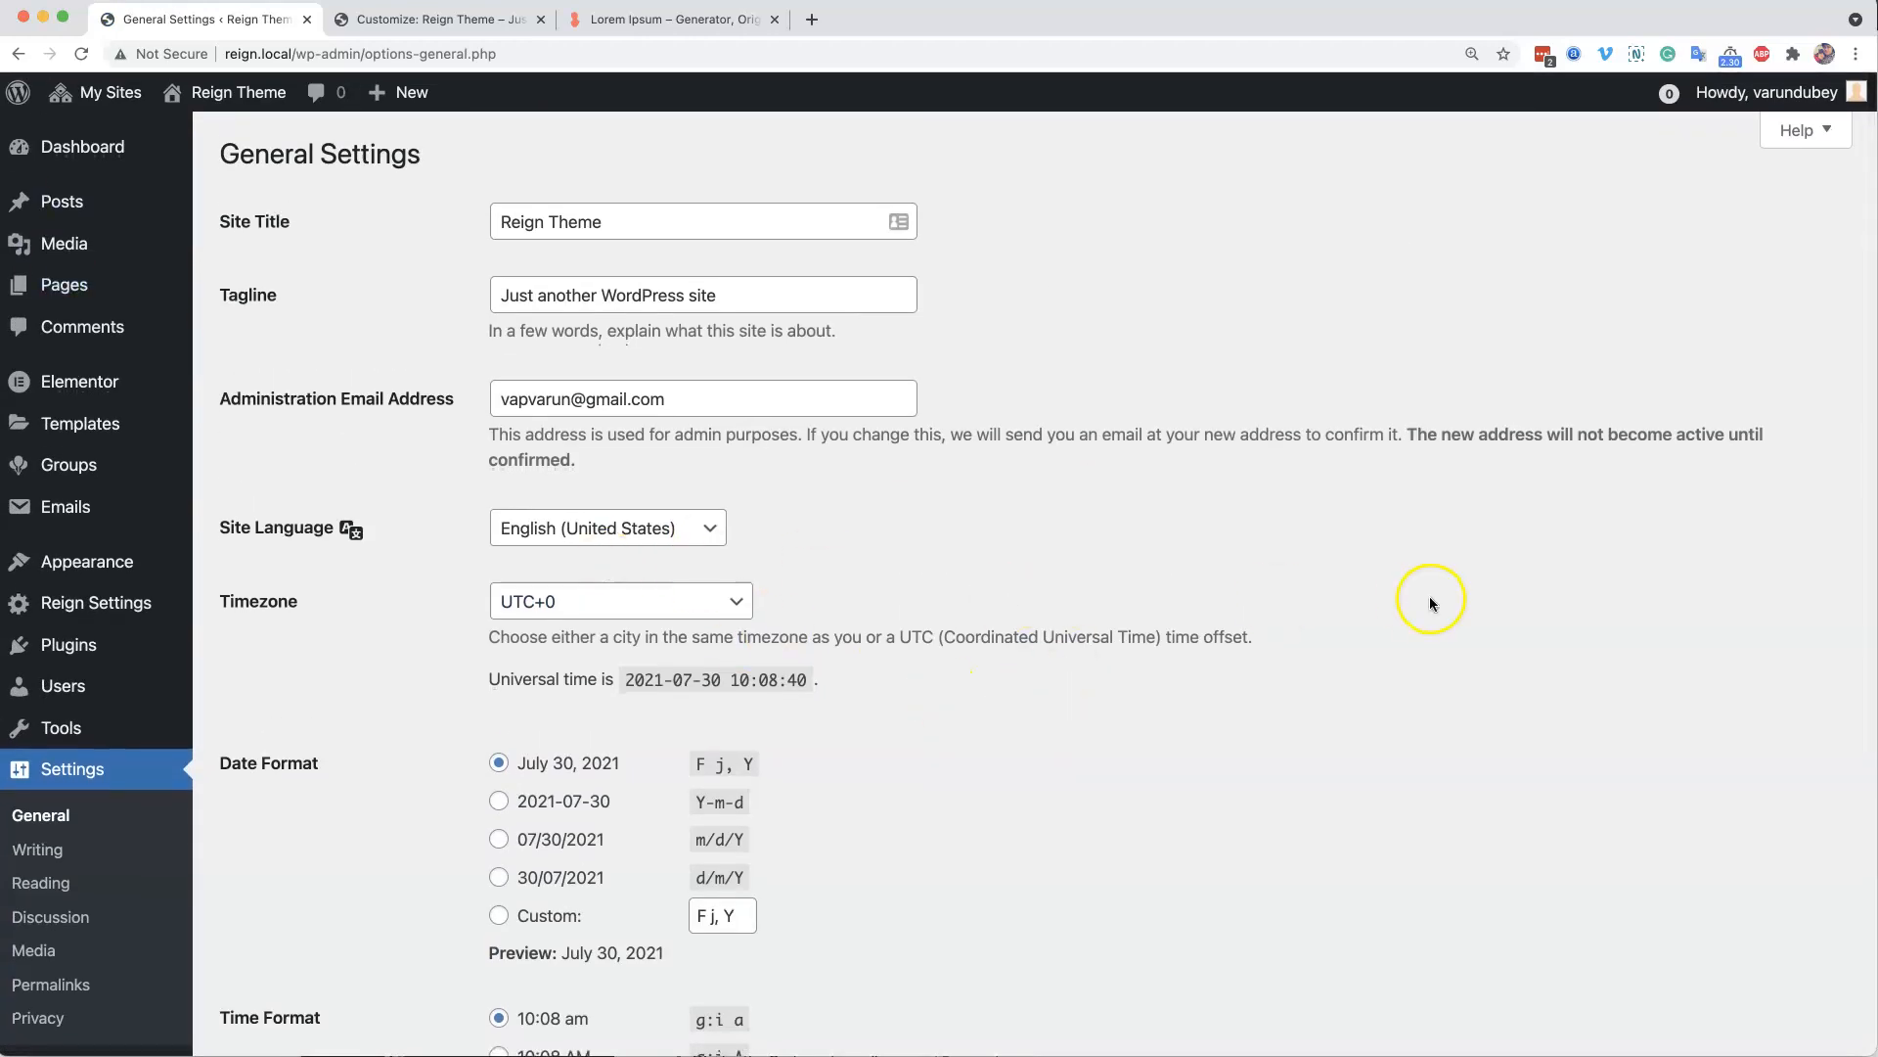
{"action": "mouse_move", "coordinate": [90, 95]}
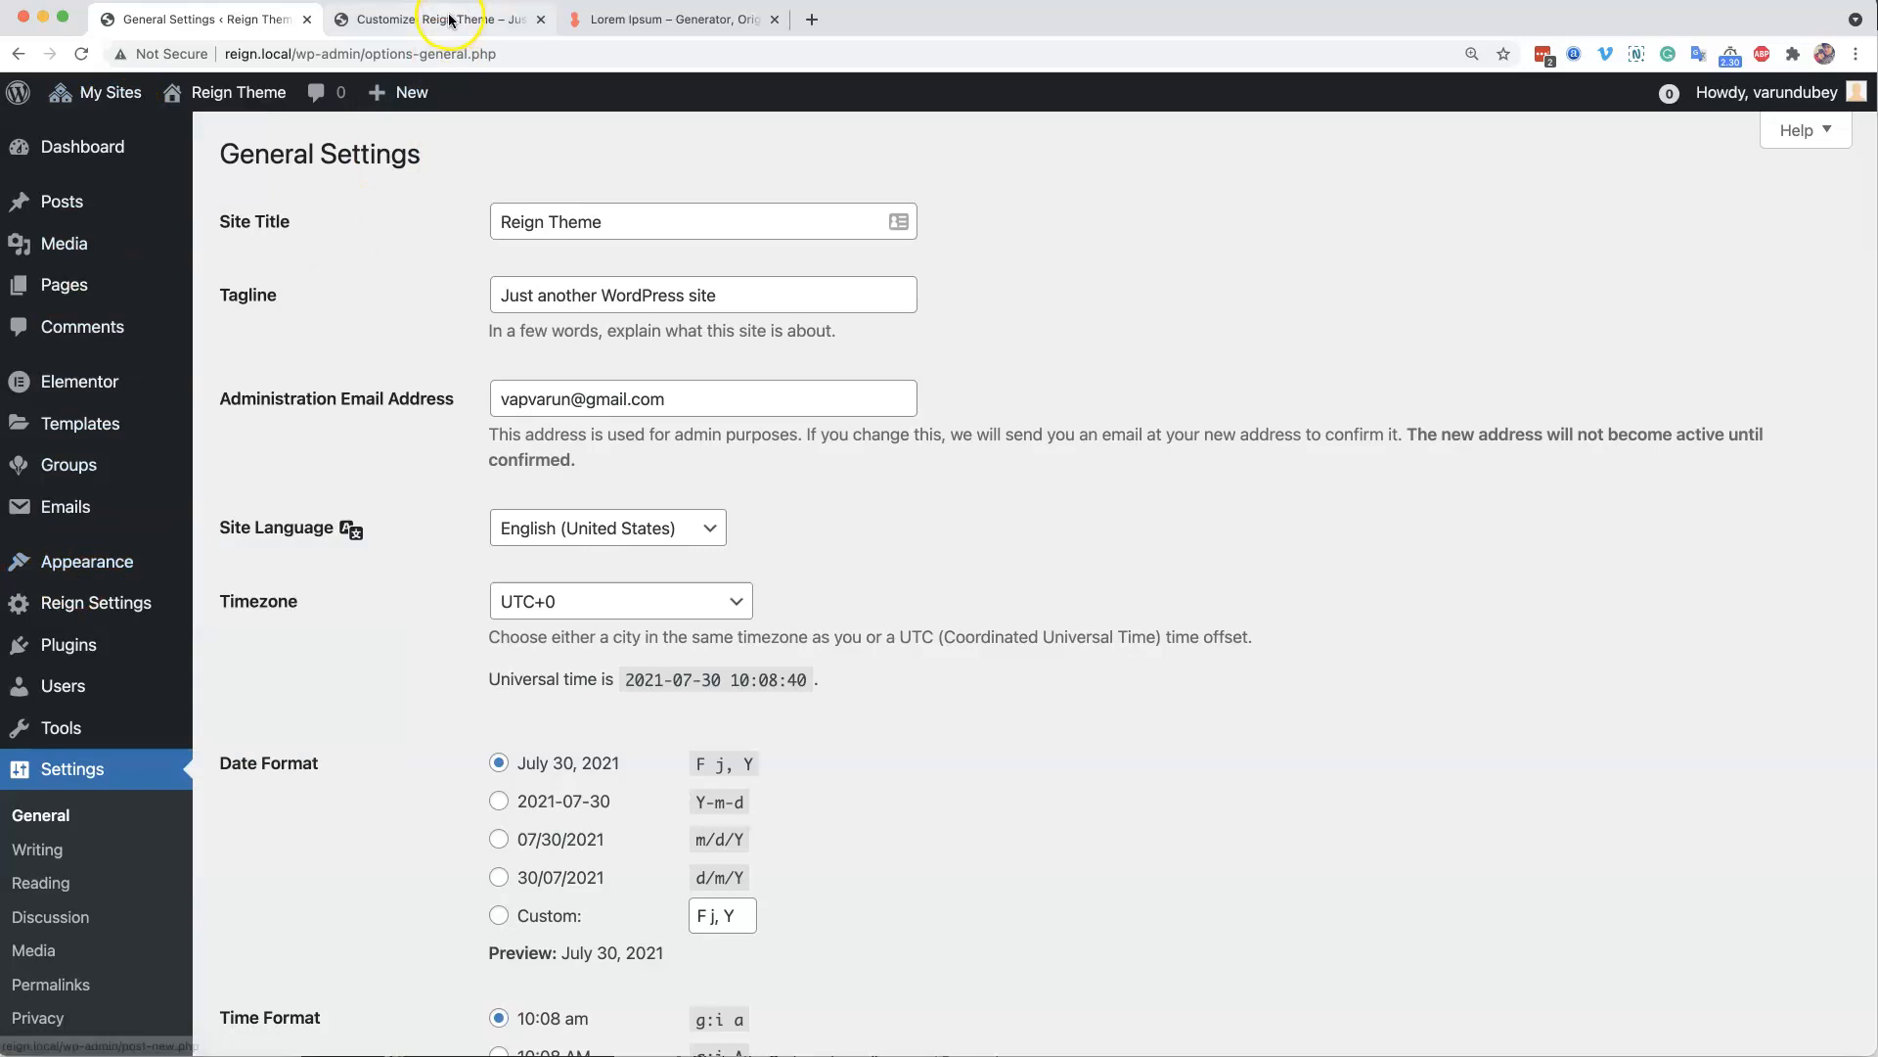
{"action": "left_click", "coordinate": [449, 20]}
{"action": "left_click", "coordinate": [203, 20]}
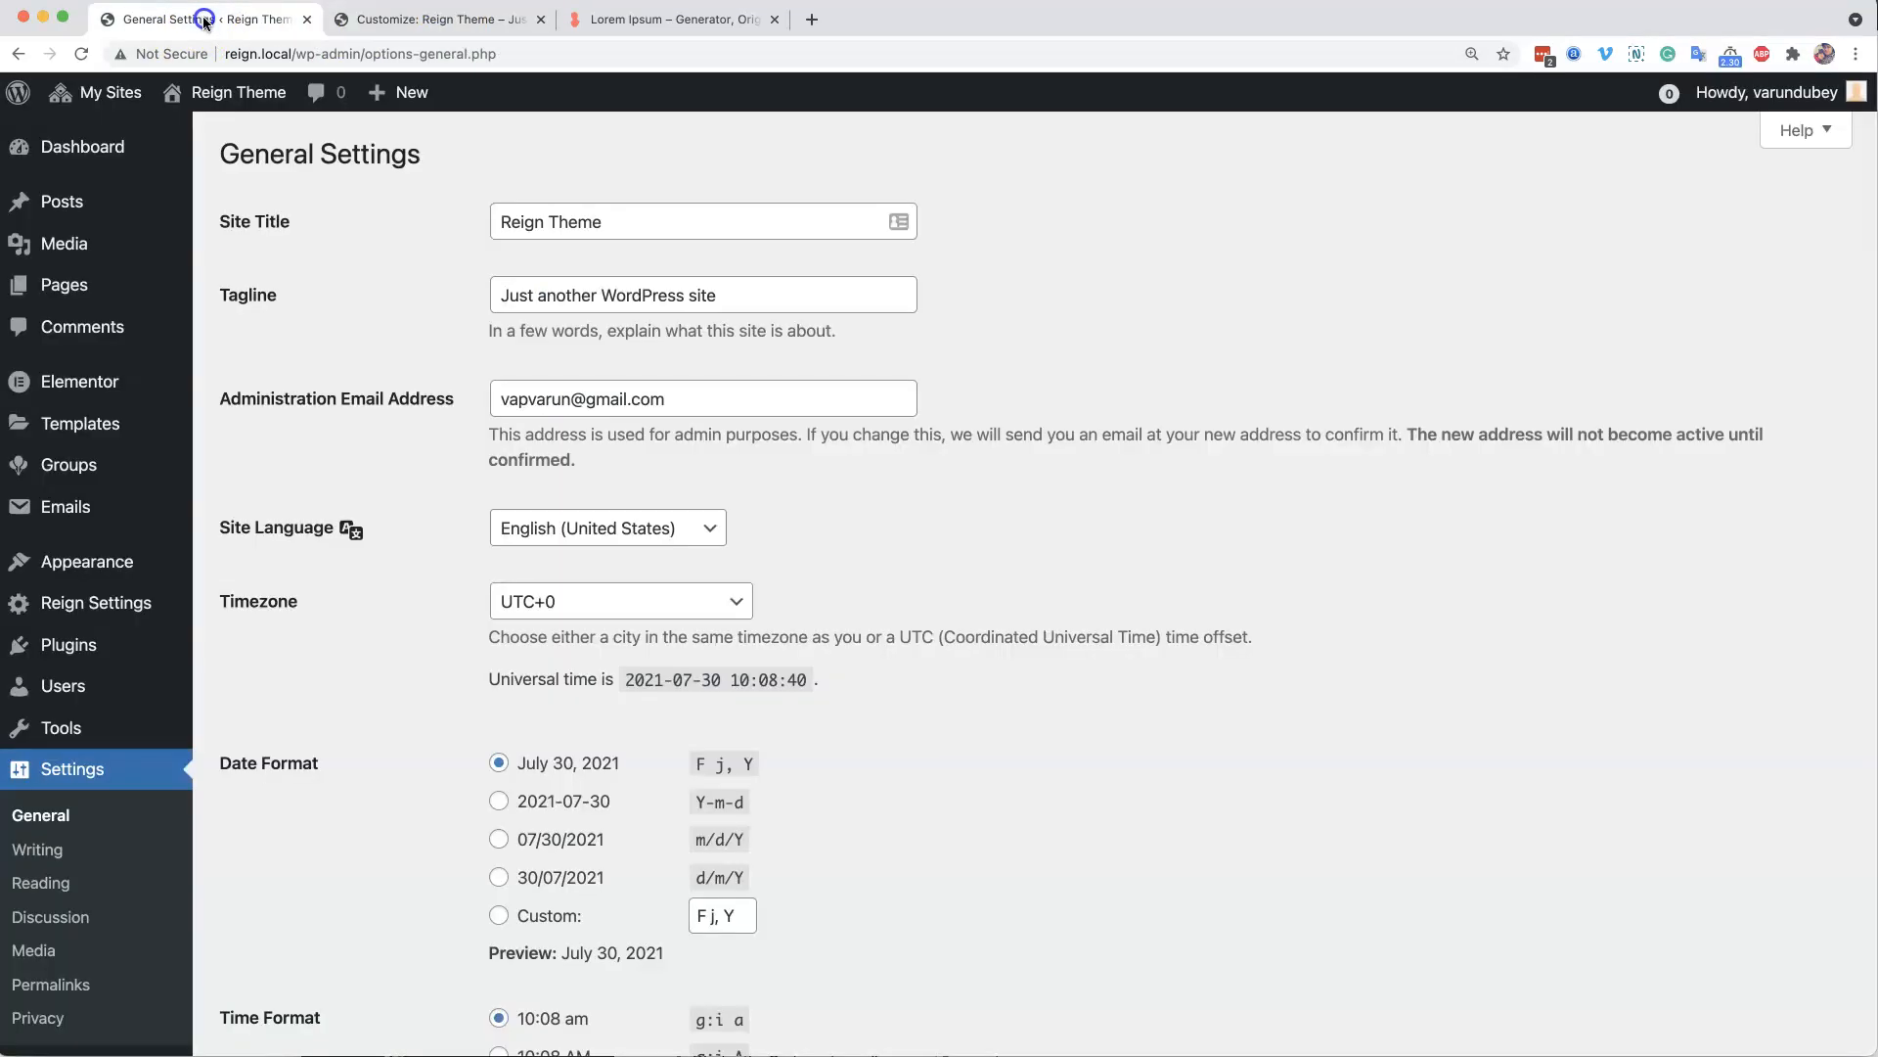
{"action": "left_click", "coordinate": [362, 20]}
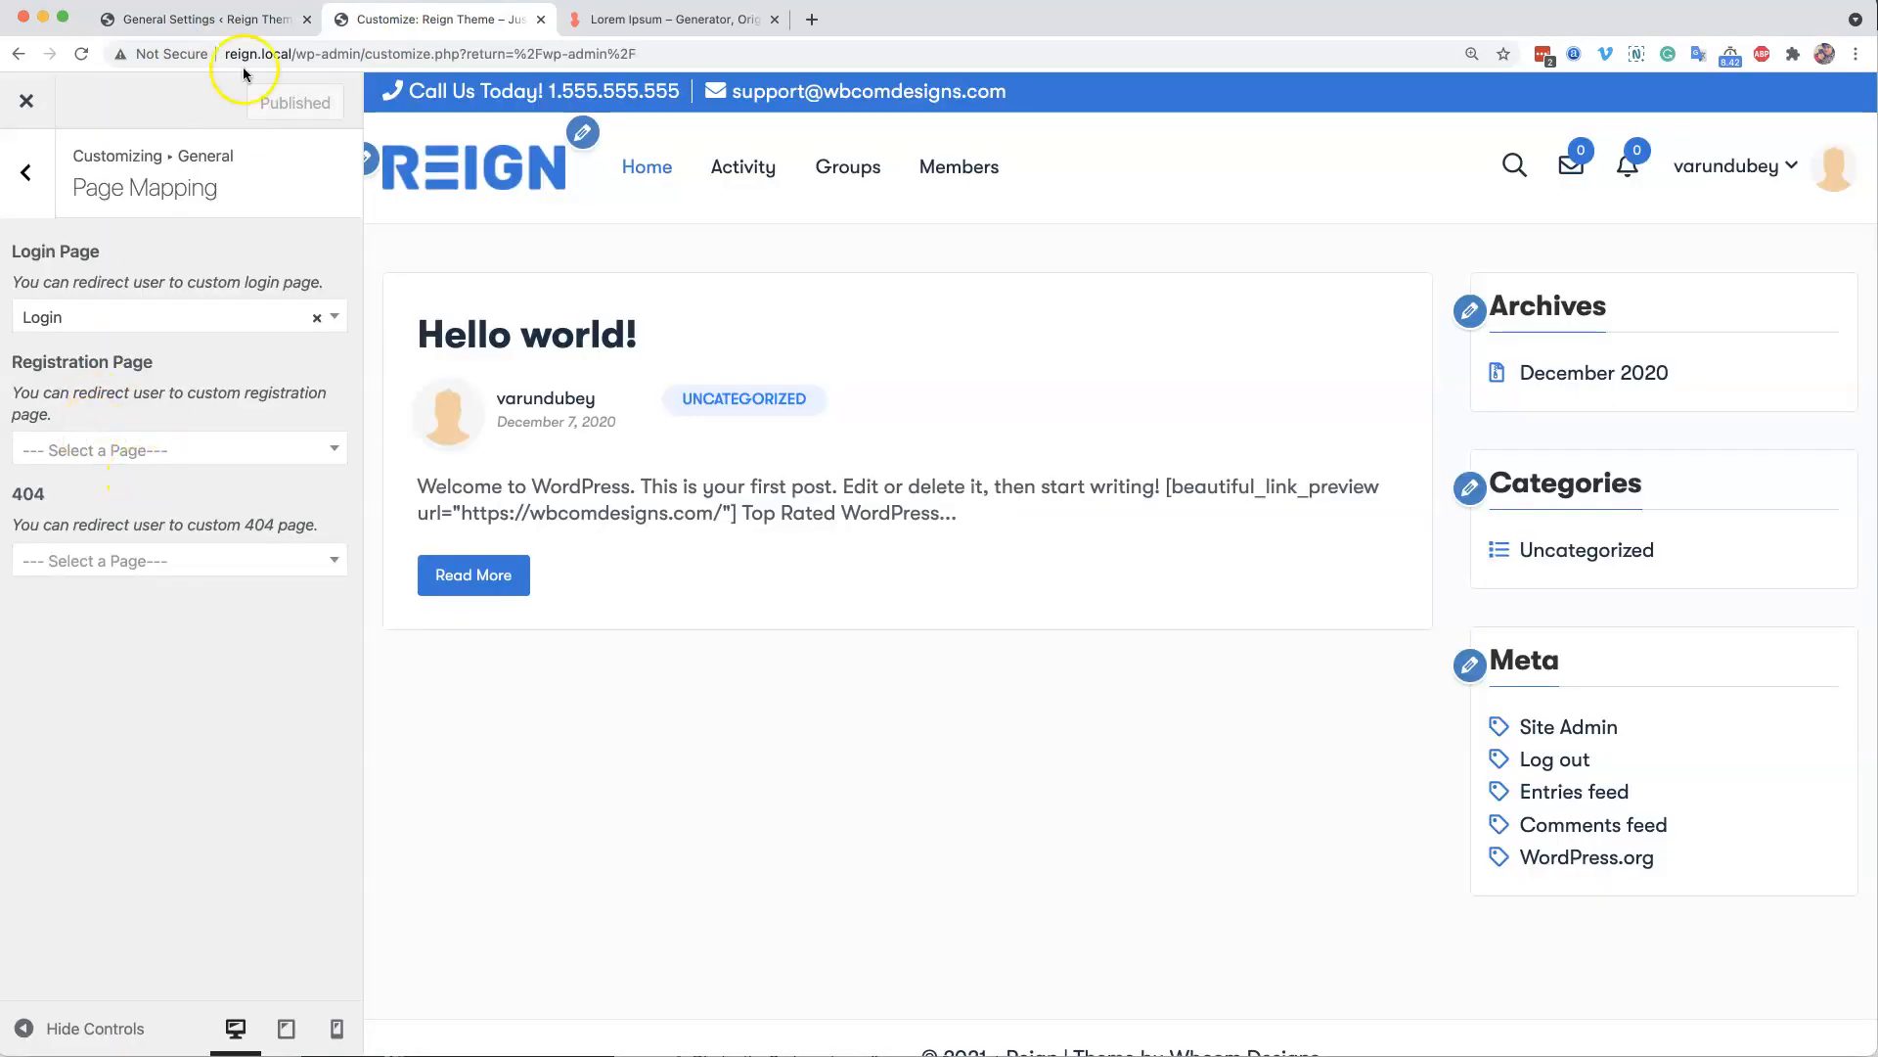
{"action": "left_click", "coordinate": [238, 13]}
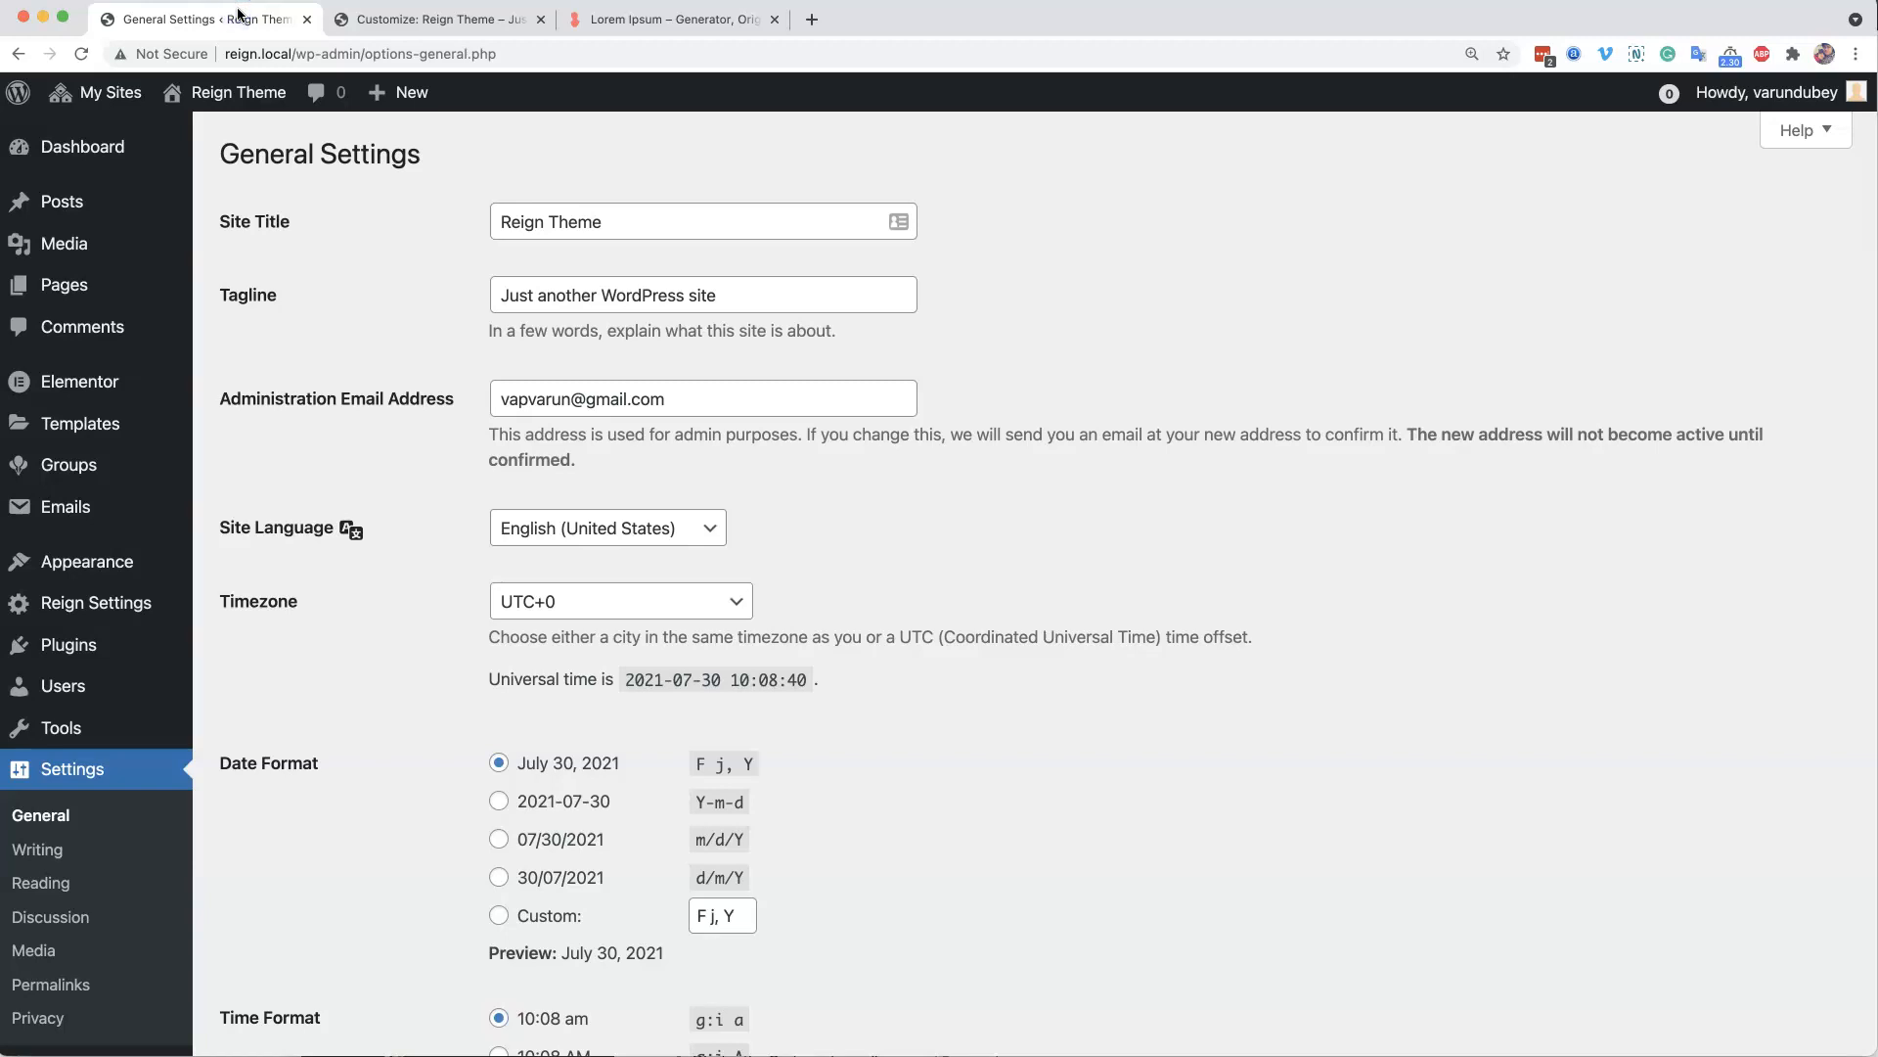
- Return to the site dashboard and open the Sign-in Popup | Register Form Fields settings under General in the theme customizer
{"action": "left_click", "coordinate": [94, 151]}
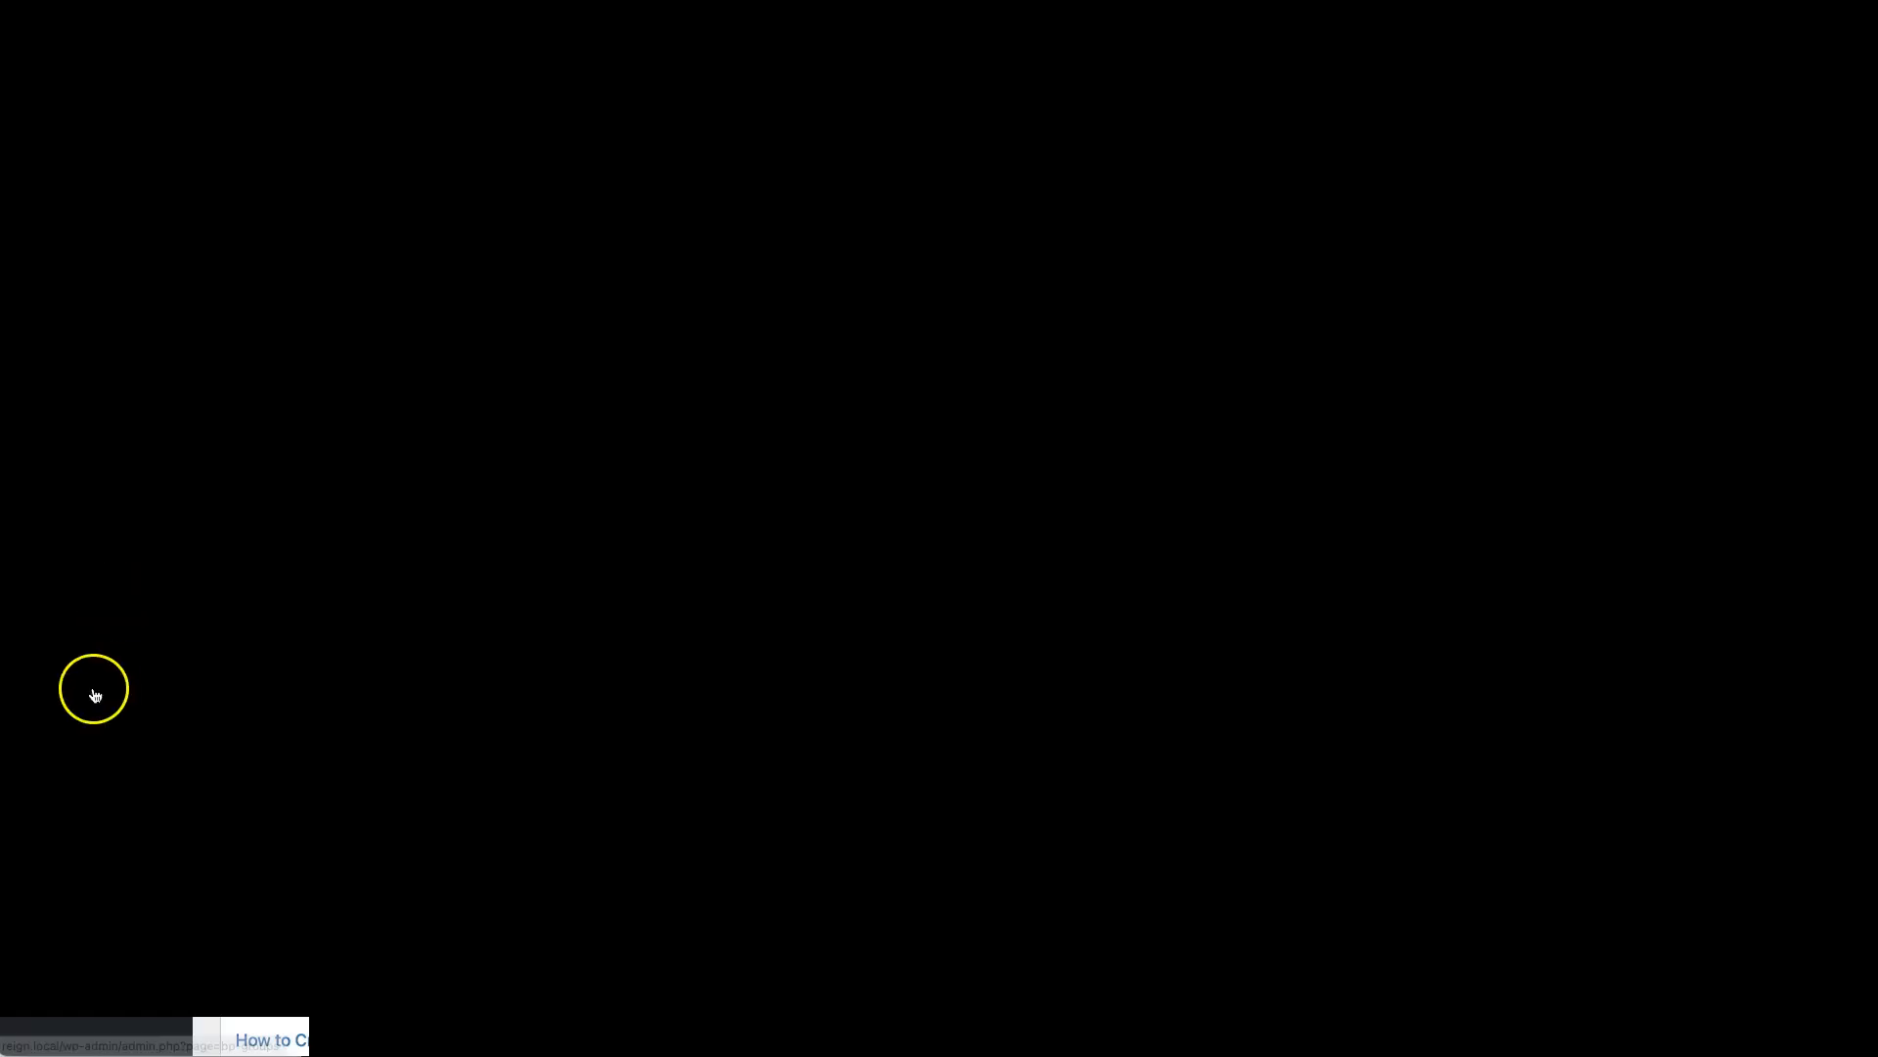
{"action": "mouse_move", "coordinate": [92, 648]}
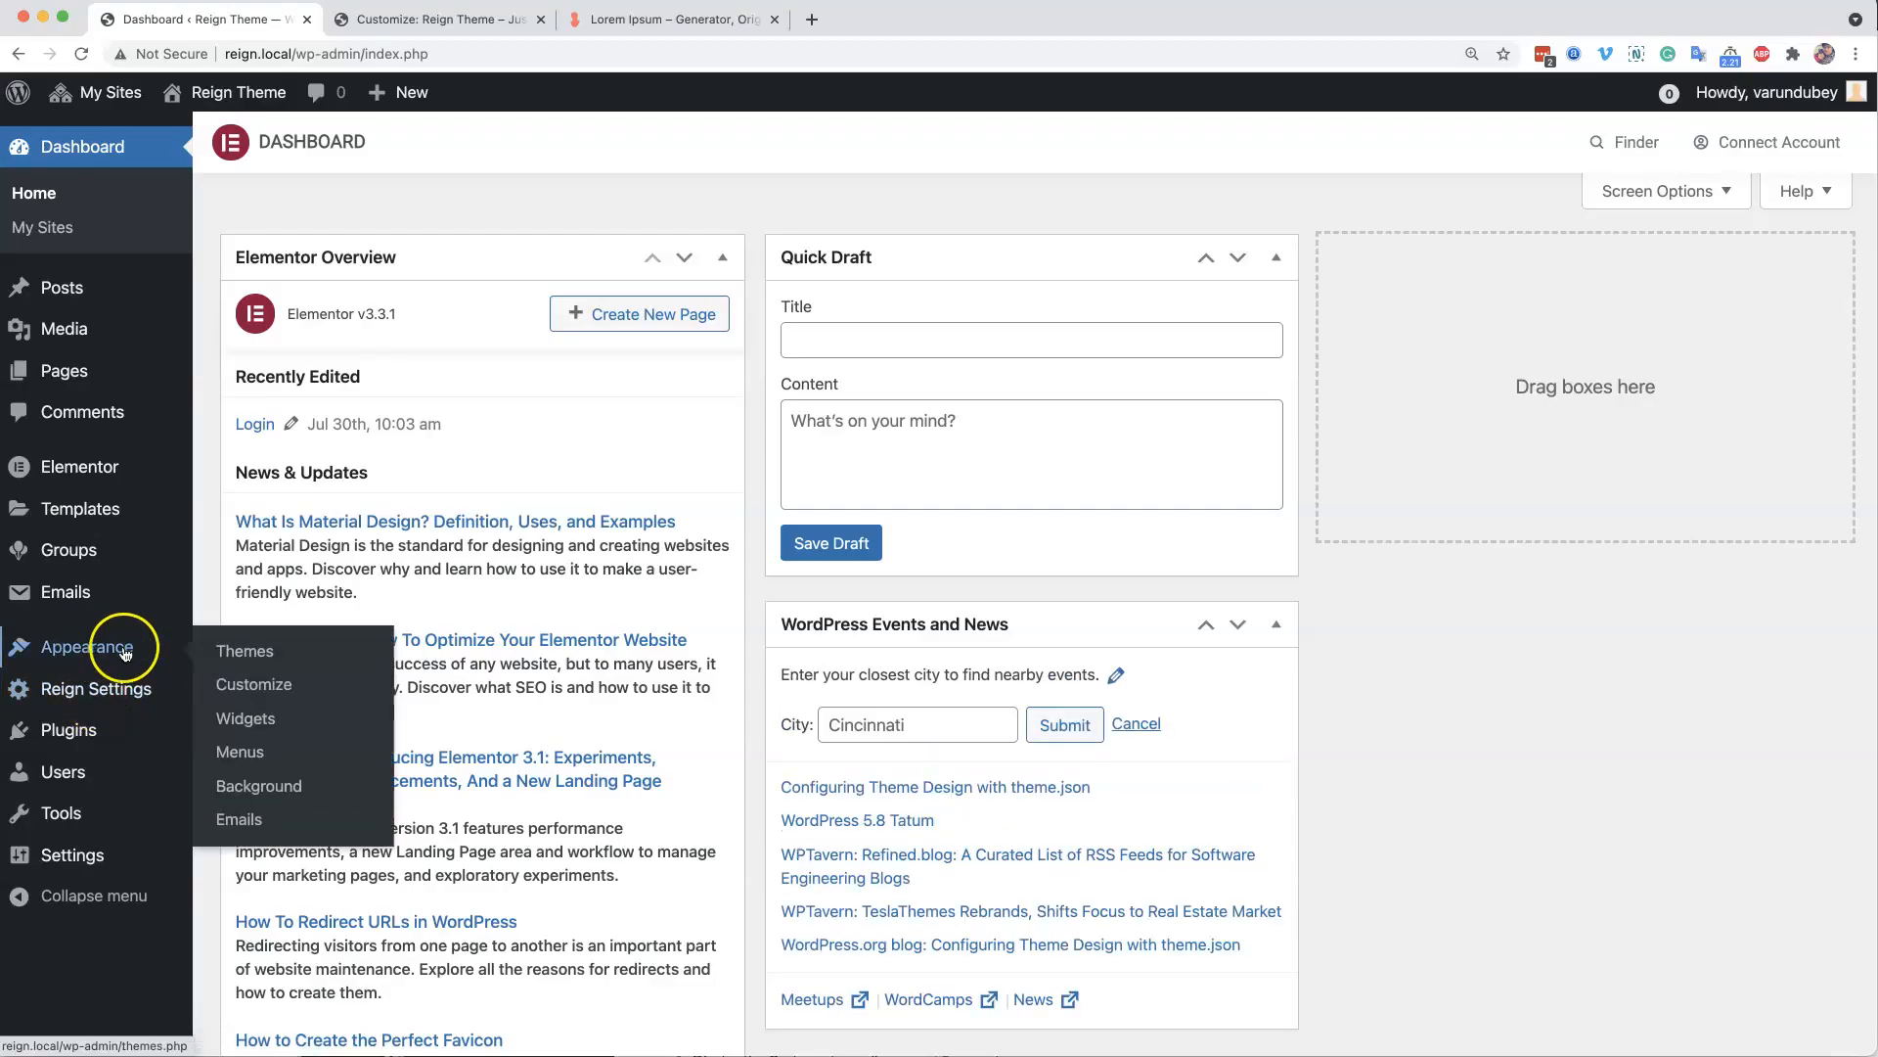
{"action": "mouse_move", "coordinate": [138, 692]}
{"action": "mouse_move", "coordinate": [147, 640]}
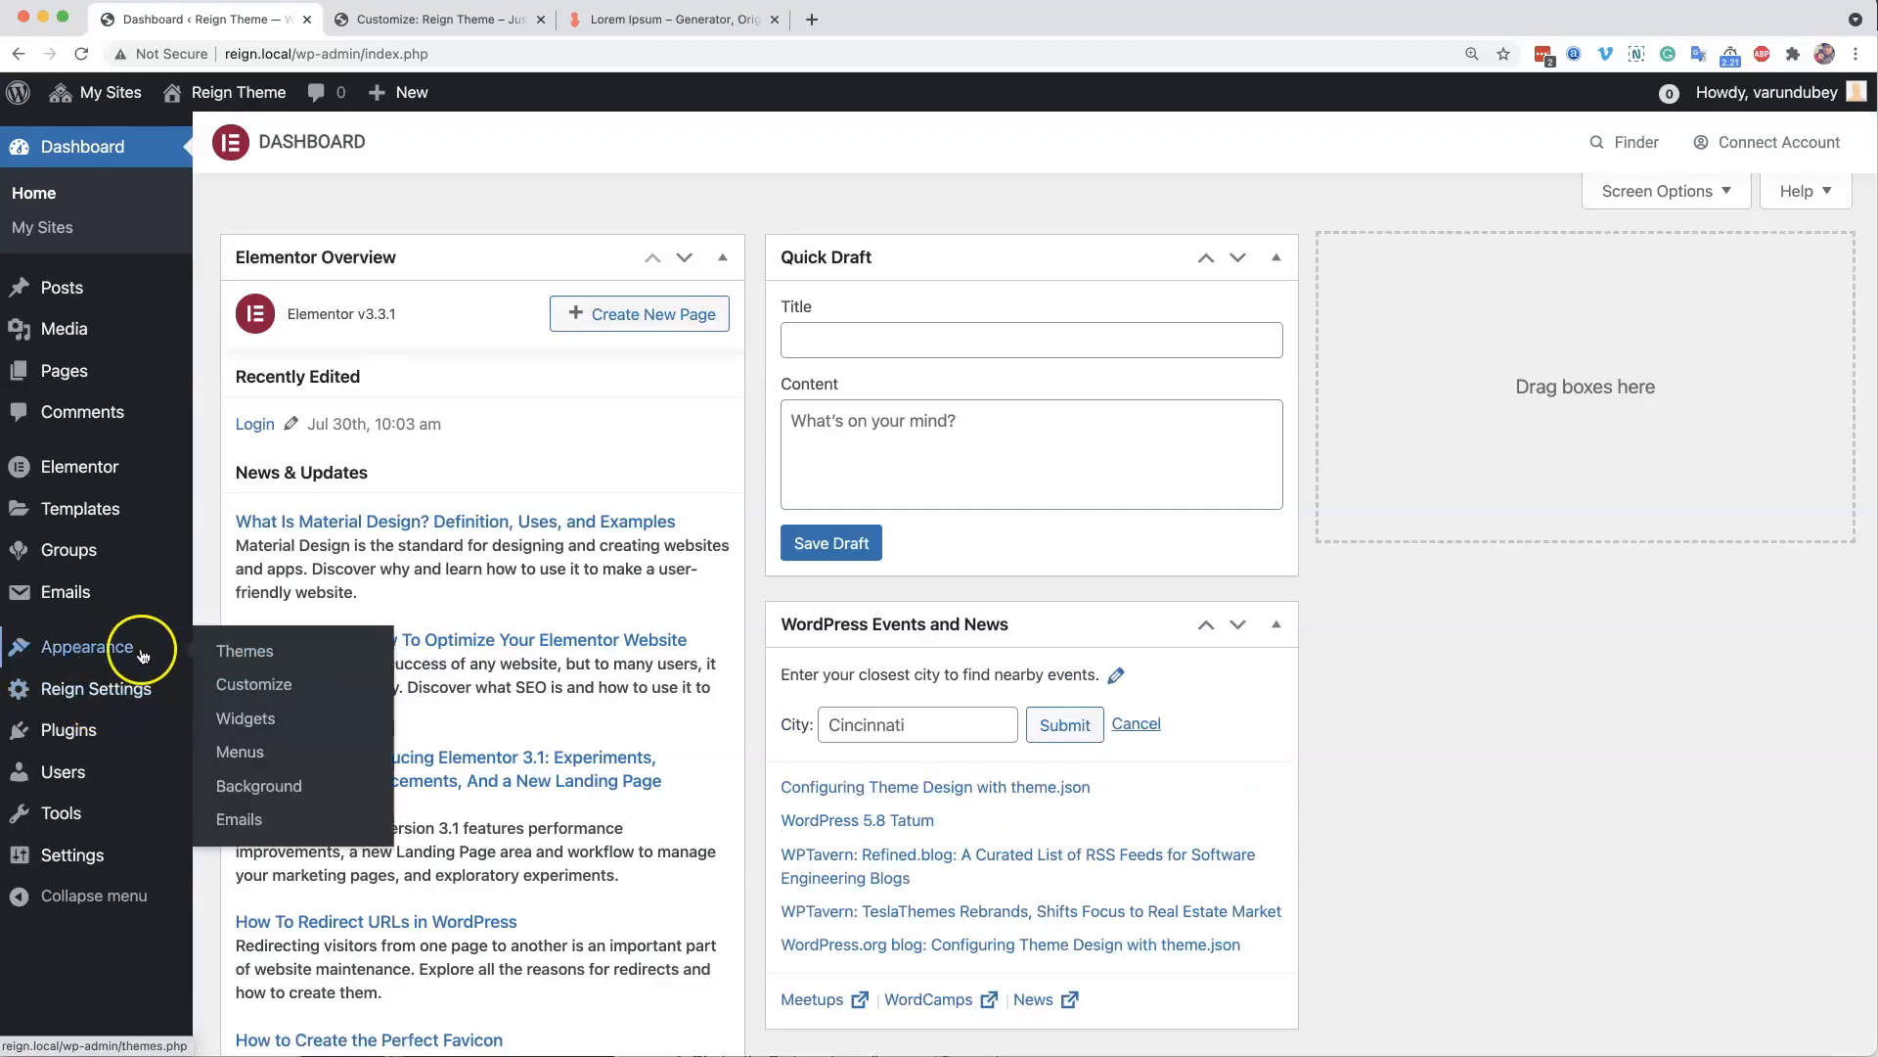
{"action": "left_click", "coordinate": [248, 687]}
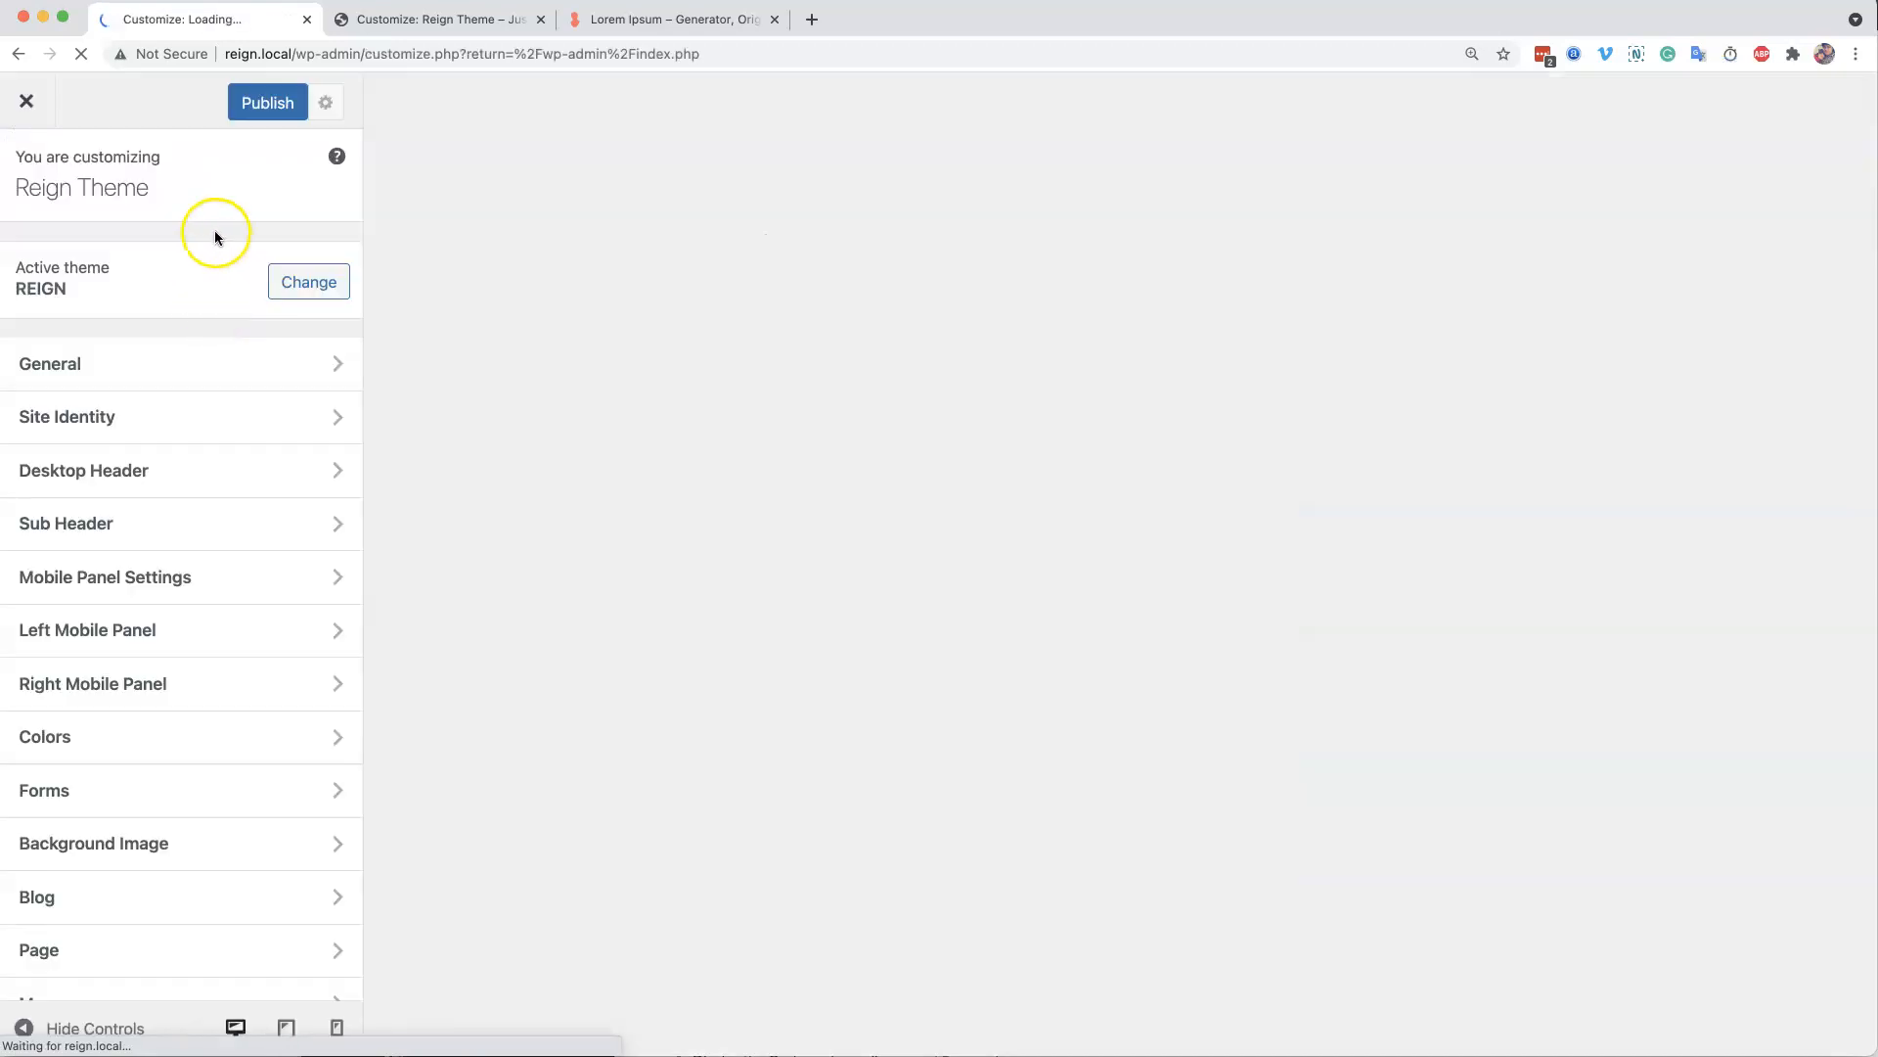
{"action": "left_click", "coordinate": [110, 360]}
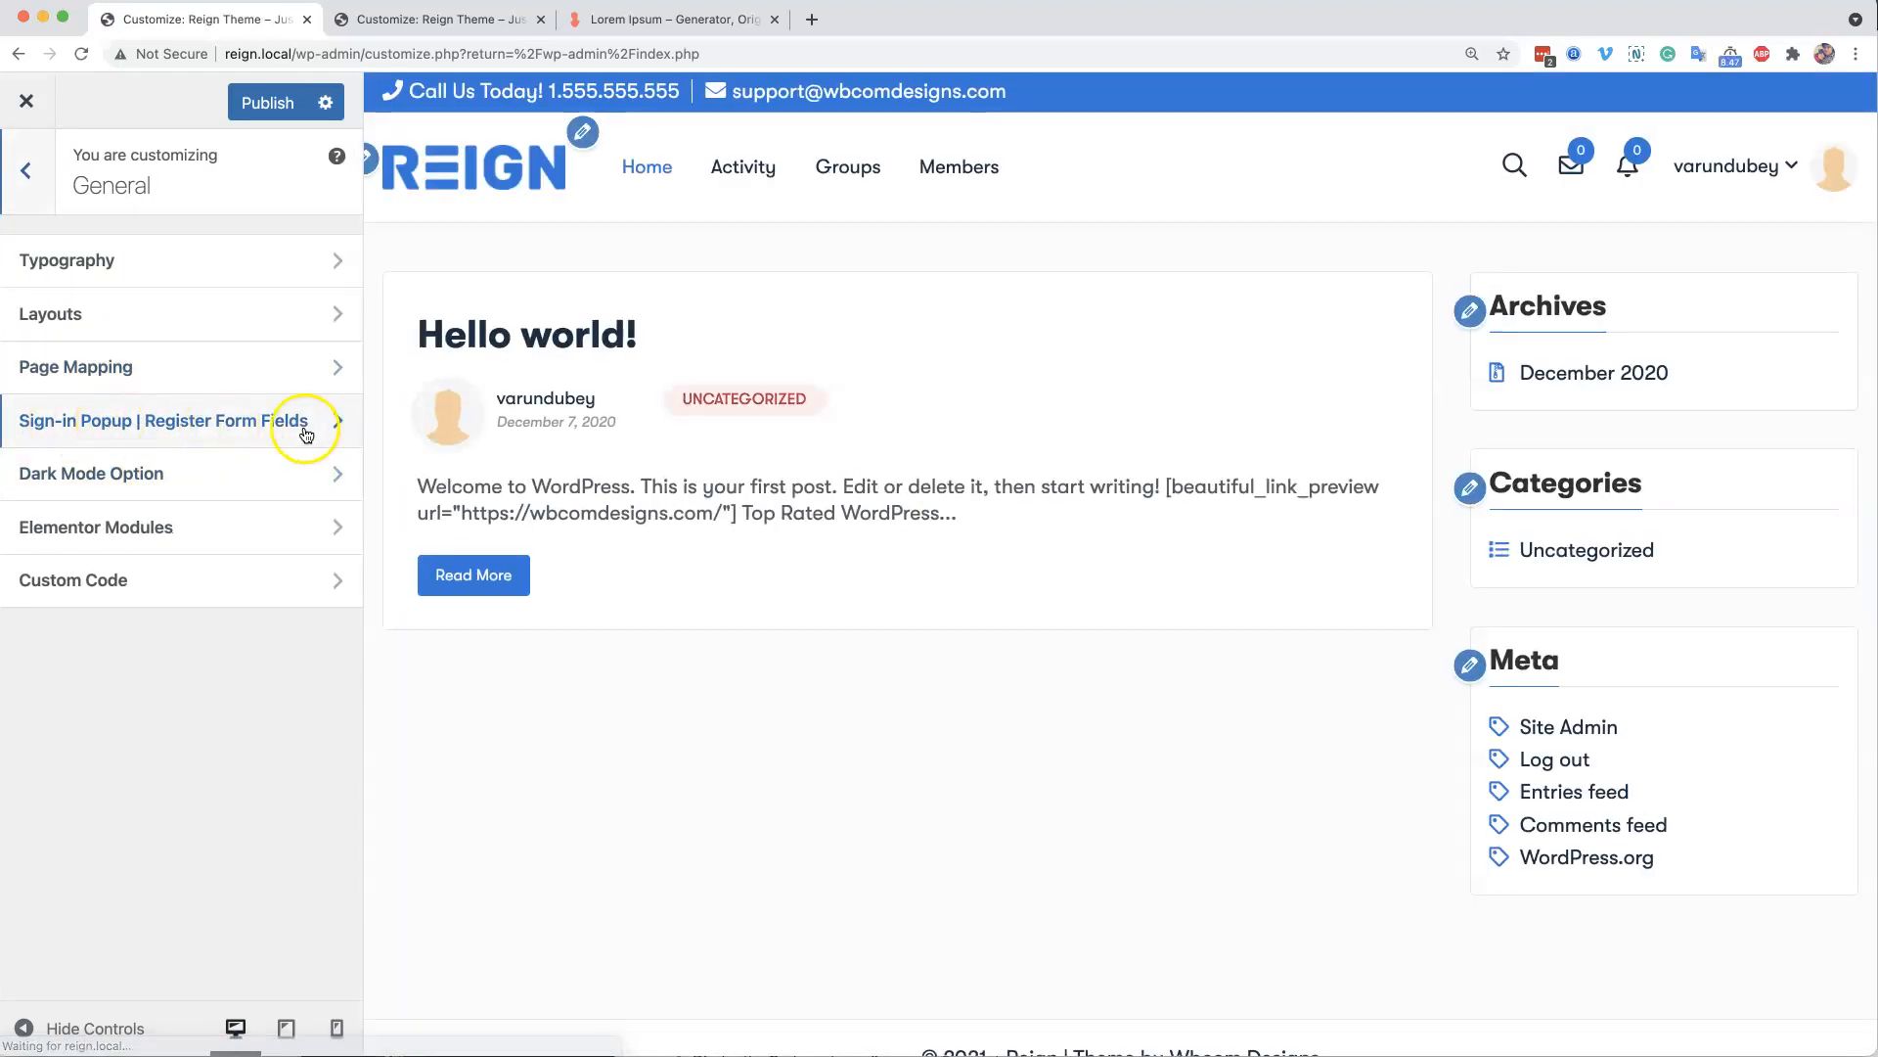
{"action": "left_click", "coordinate": [292, 428]}
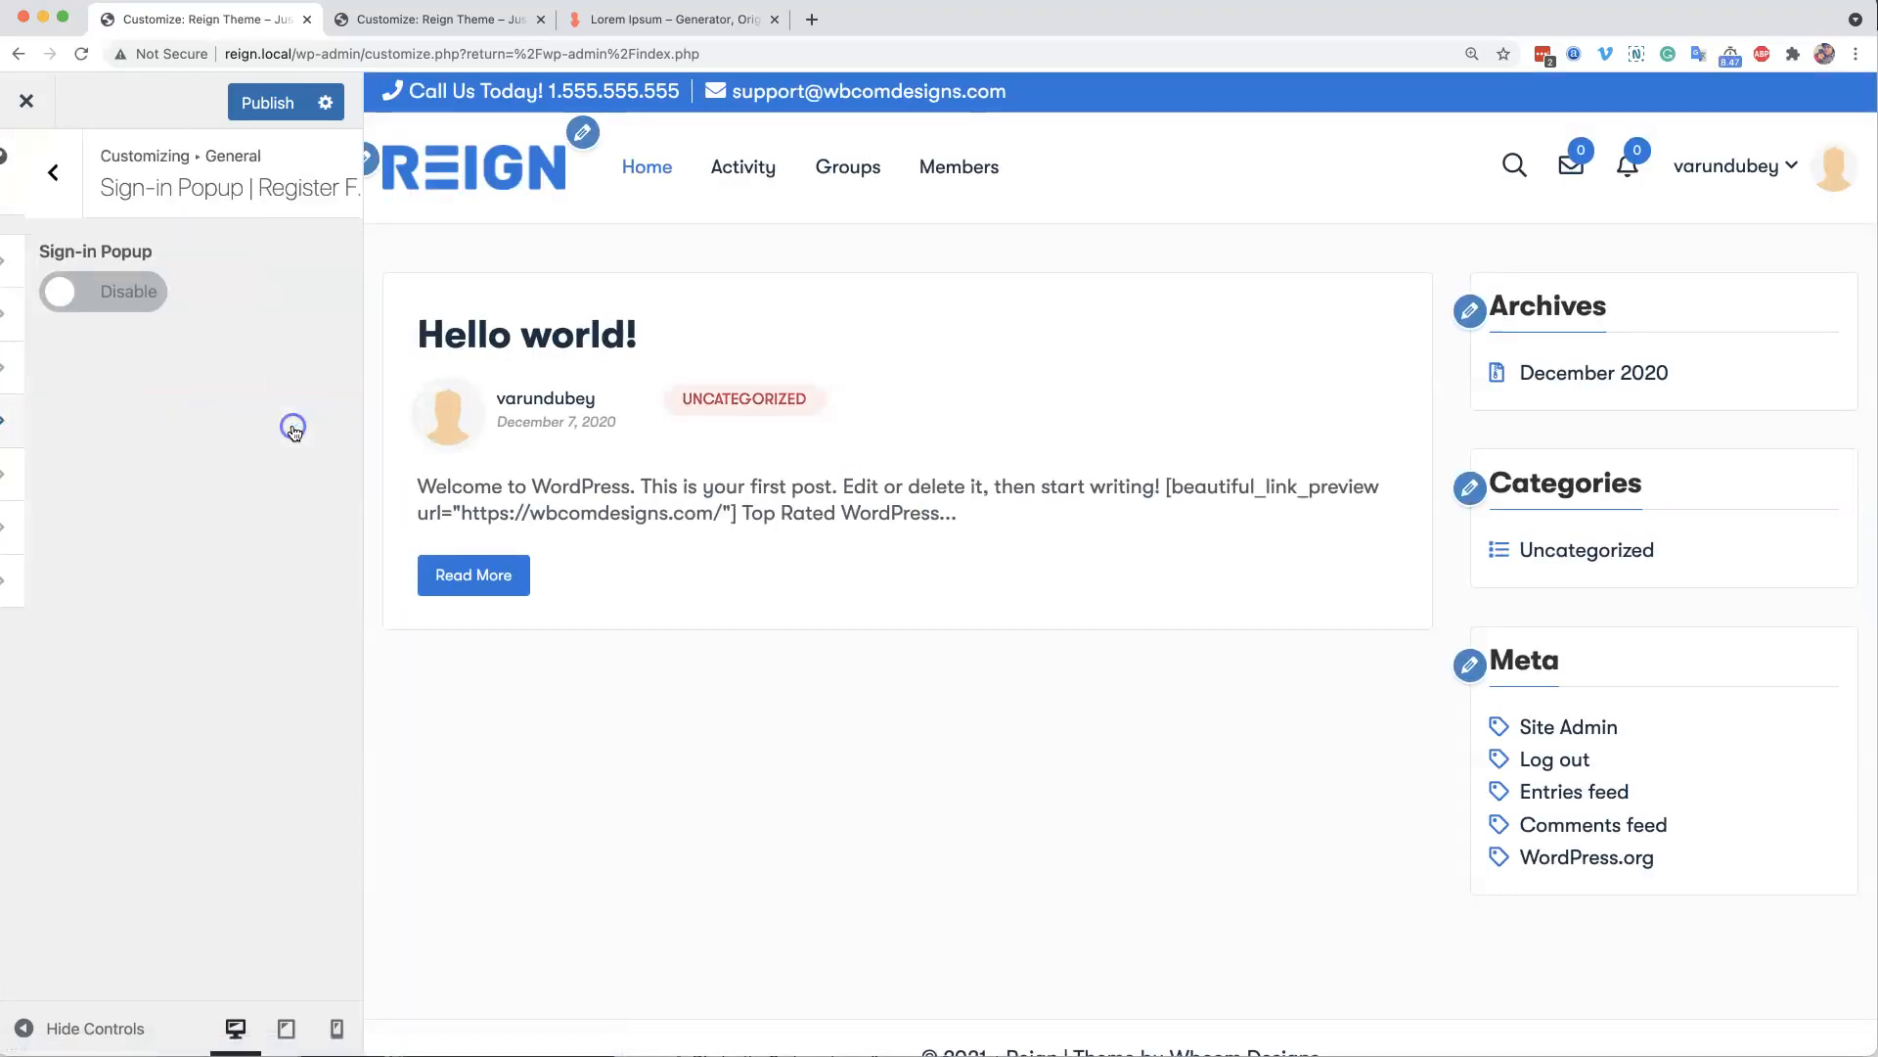
- Enable the Sign-in Popup with the Reign Login Form, and check the Login Redirect choices while leaving Current page selected
{"action": "left_click", "coordinate": [117, 294]}
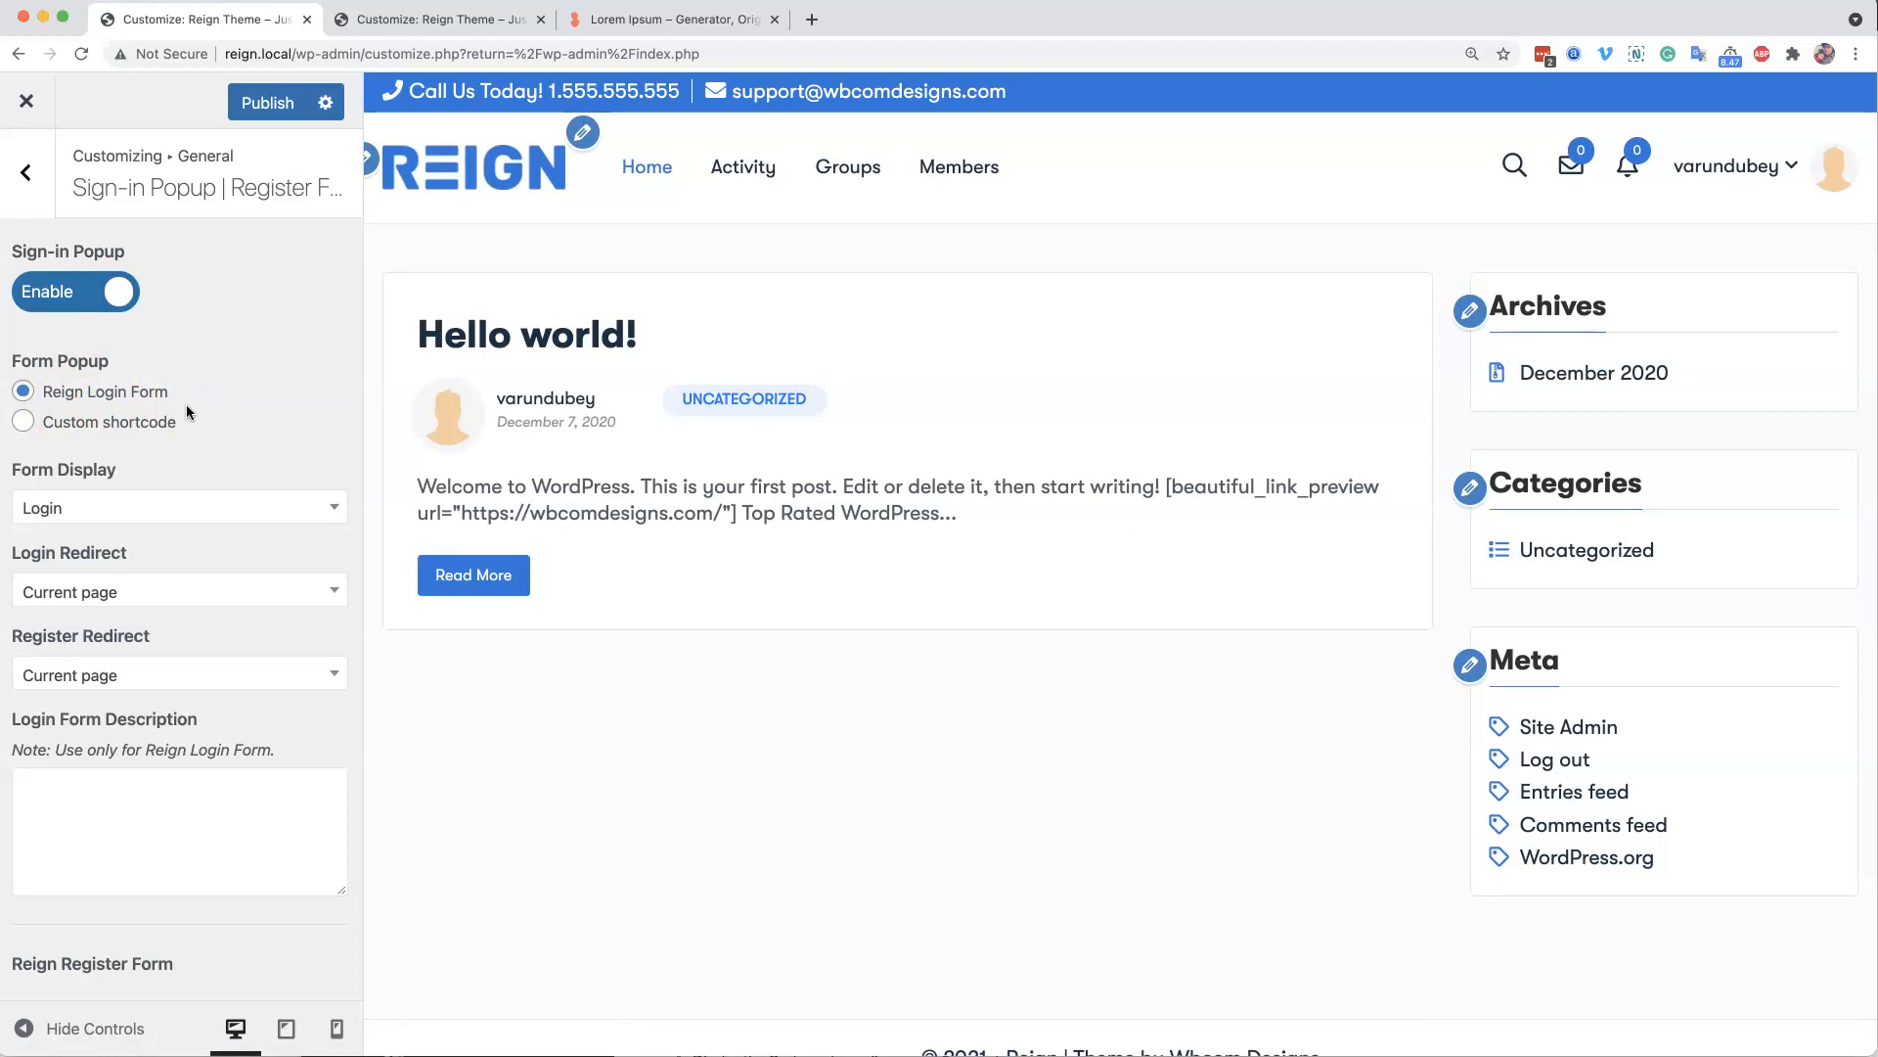
{"action": "left_click", "coordinate": [124, 431]}
{"action": "scroll", "coordinate": [286, 441], "scroll_direction": "down", "scroll_amount": 3}
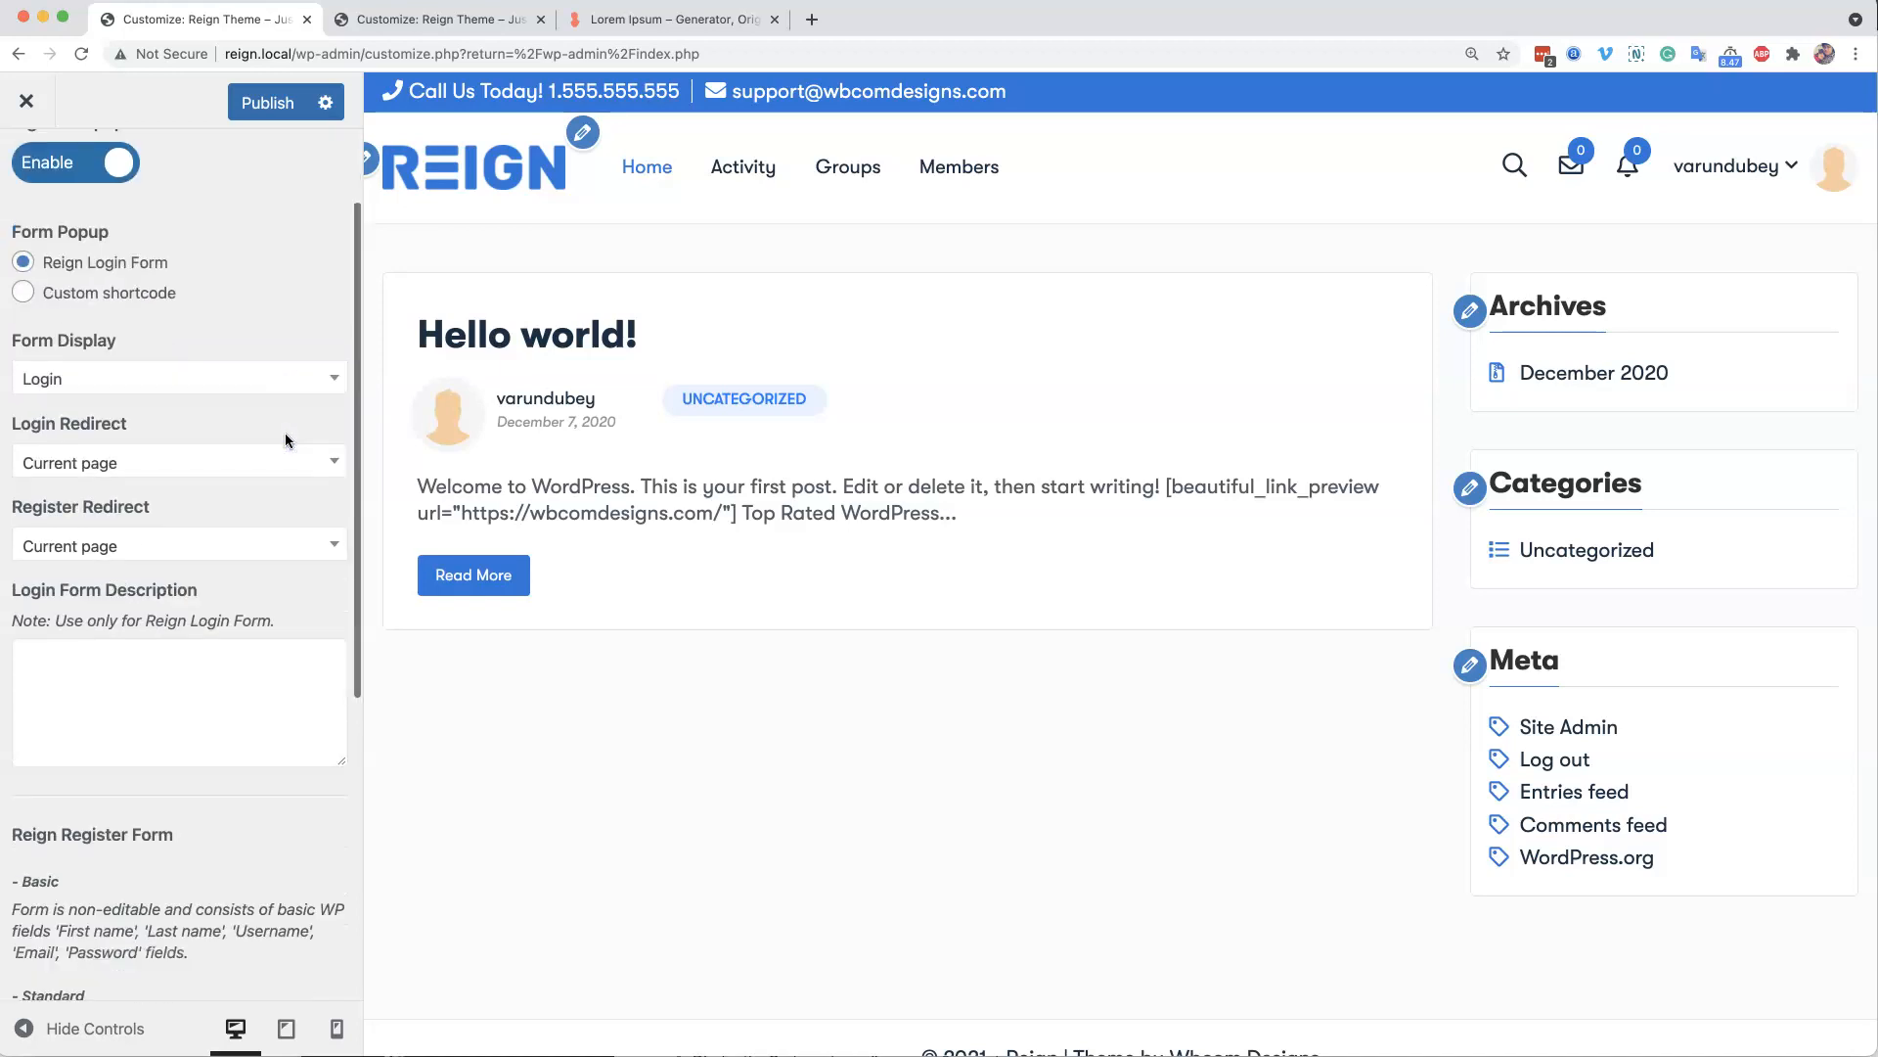
{"action": "left_click", "coordinate": [209, 461]}
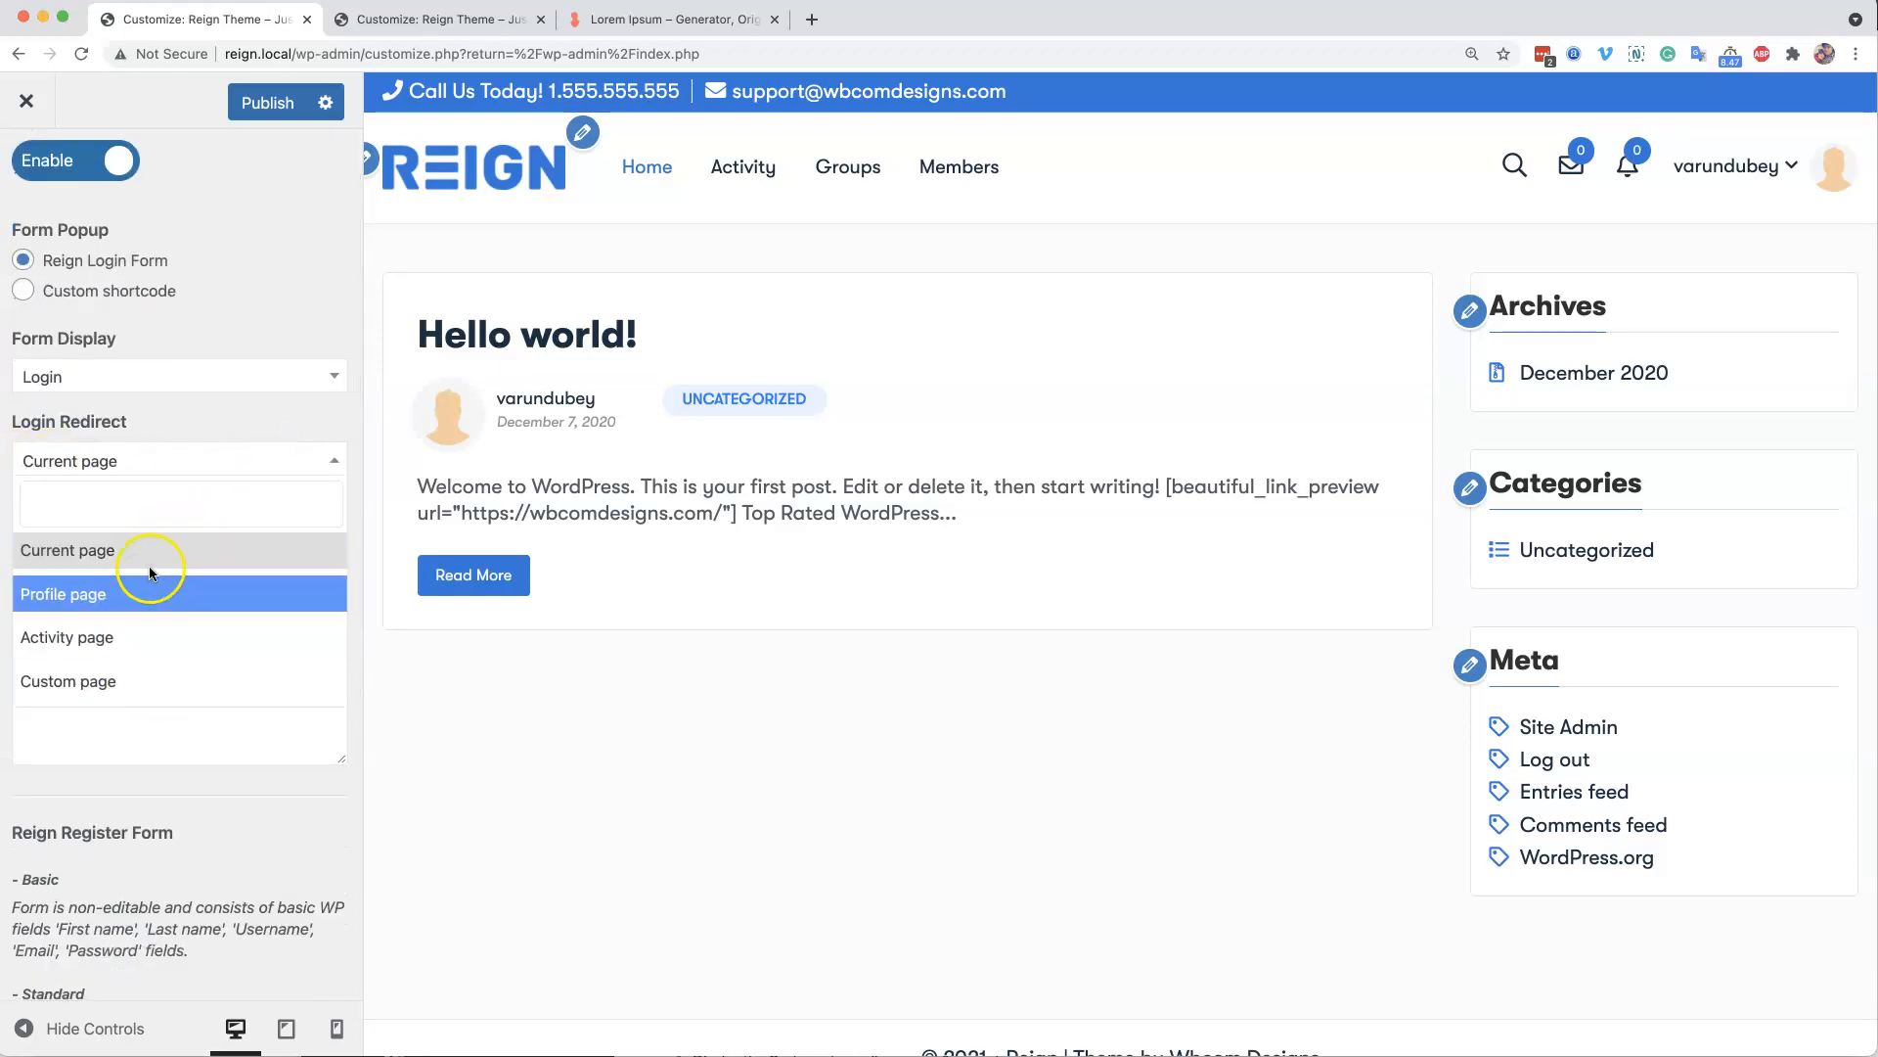
{"action": "left_click", "coordinate": [277, 265]}
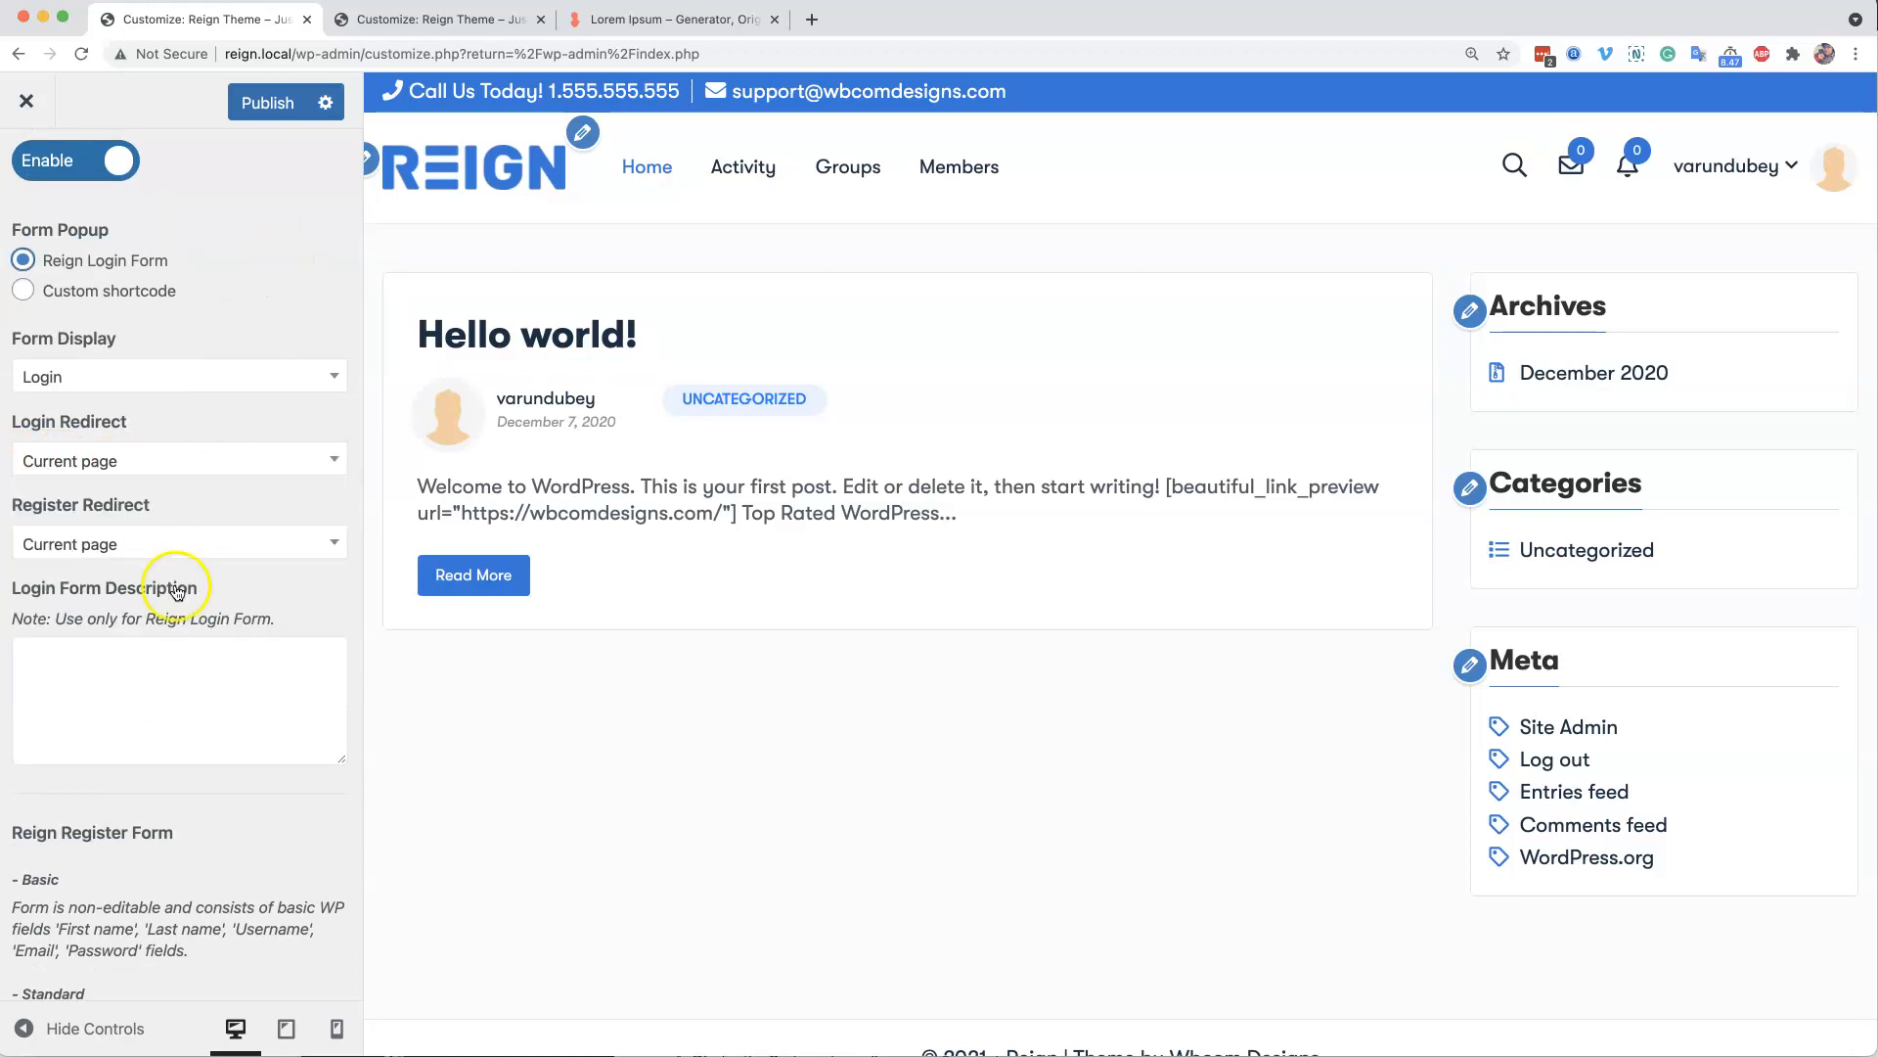
- Examine the Login Form Description field and the explanations of the Basic, Standard and Extended register forms
{"action": "scroll", "coordinate": [177, 591], "scroll_direction": "down", "scroll_amount": 4}
{"action": "left_click", "coordinate": [83, 494]}
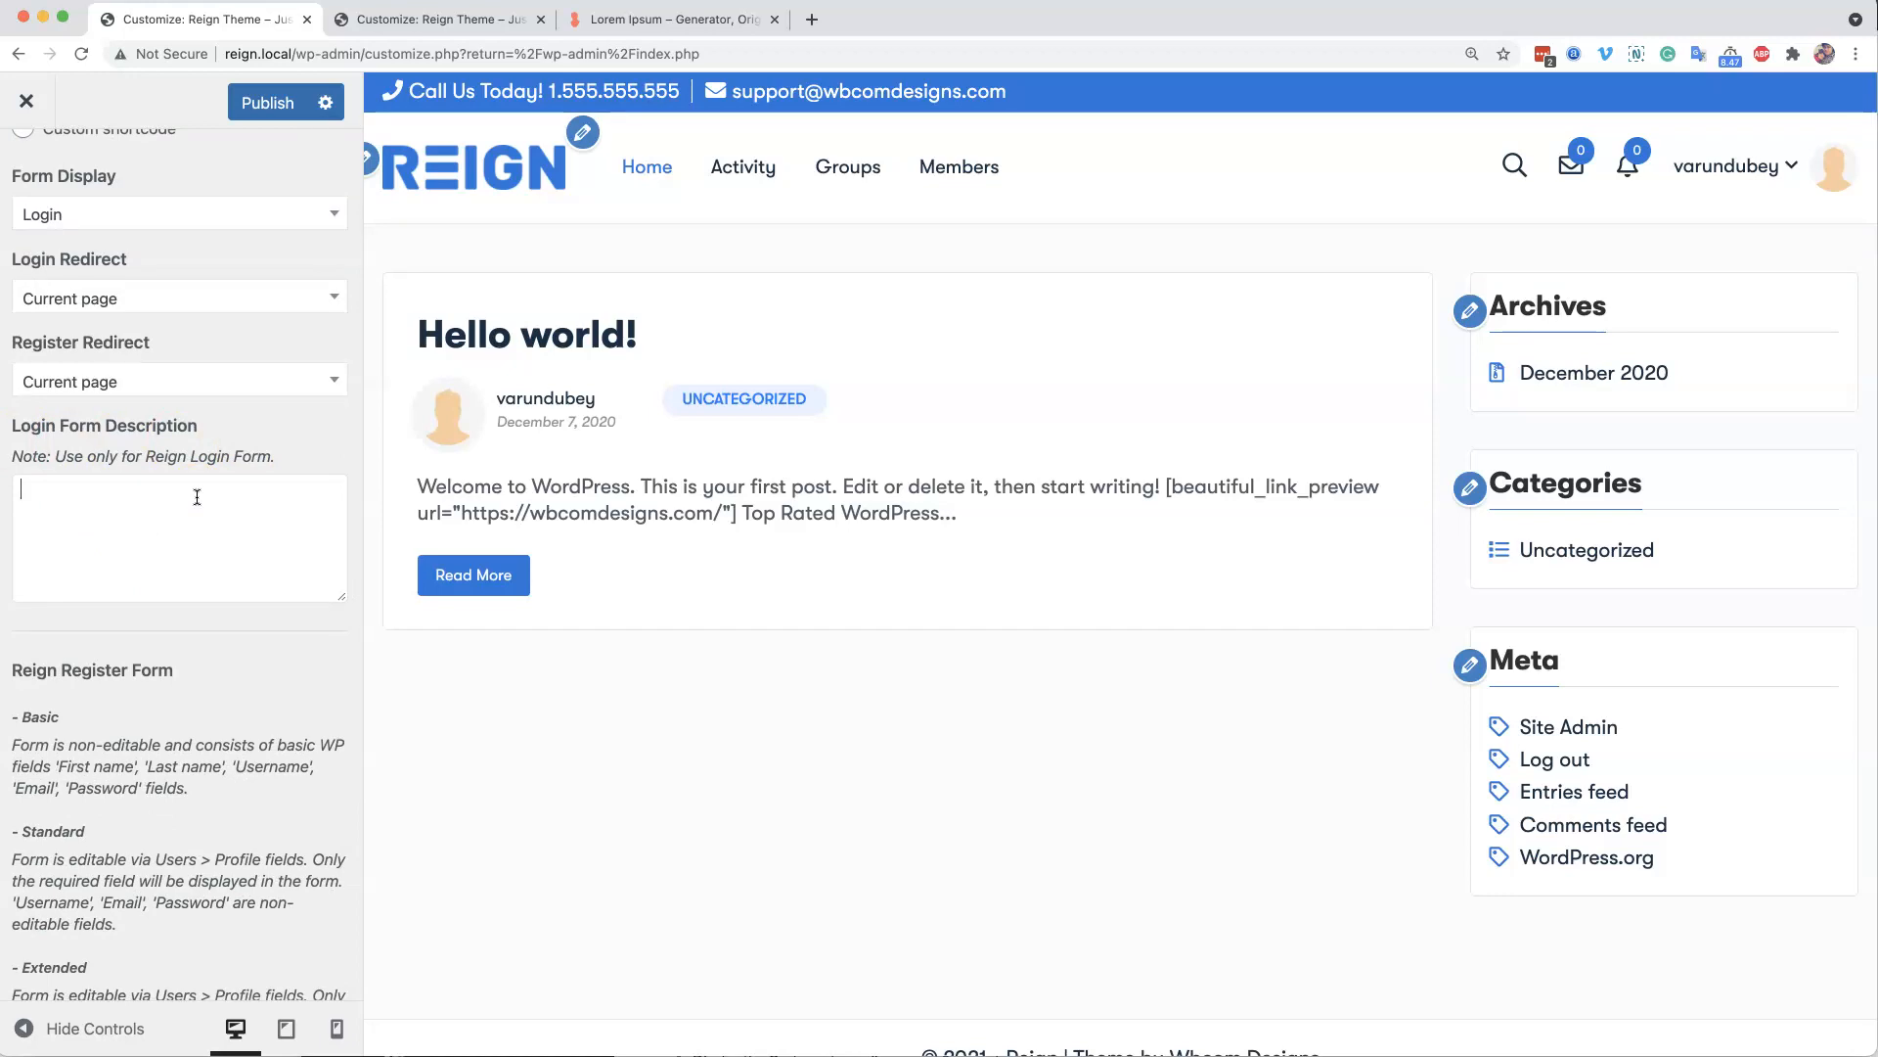
{"action": "scroll", "coordinate": [197, 497], "scroll_direction": "down", "scroll_amount": 9}
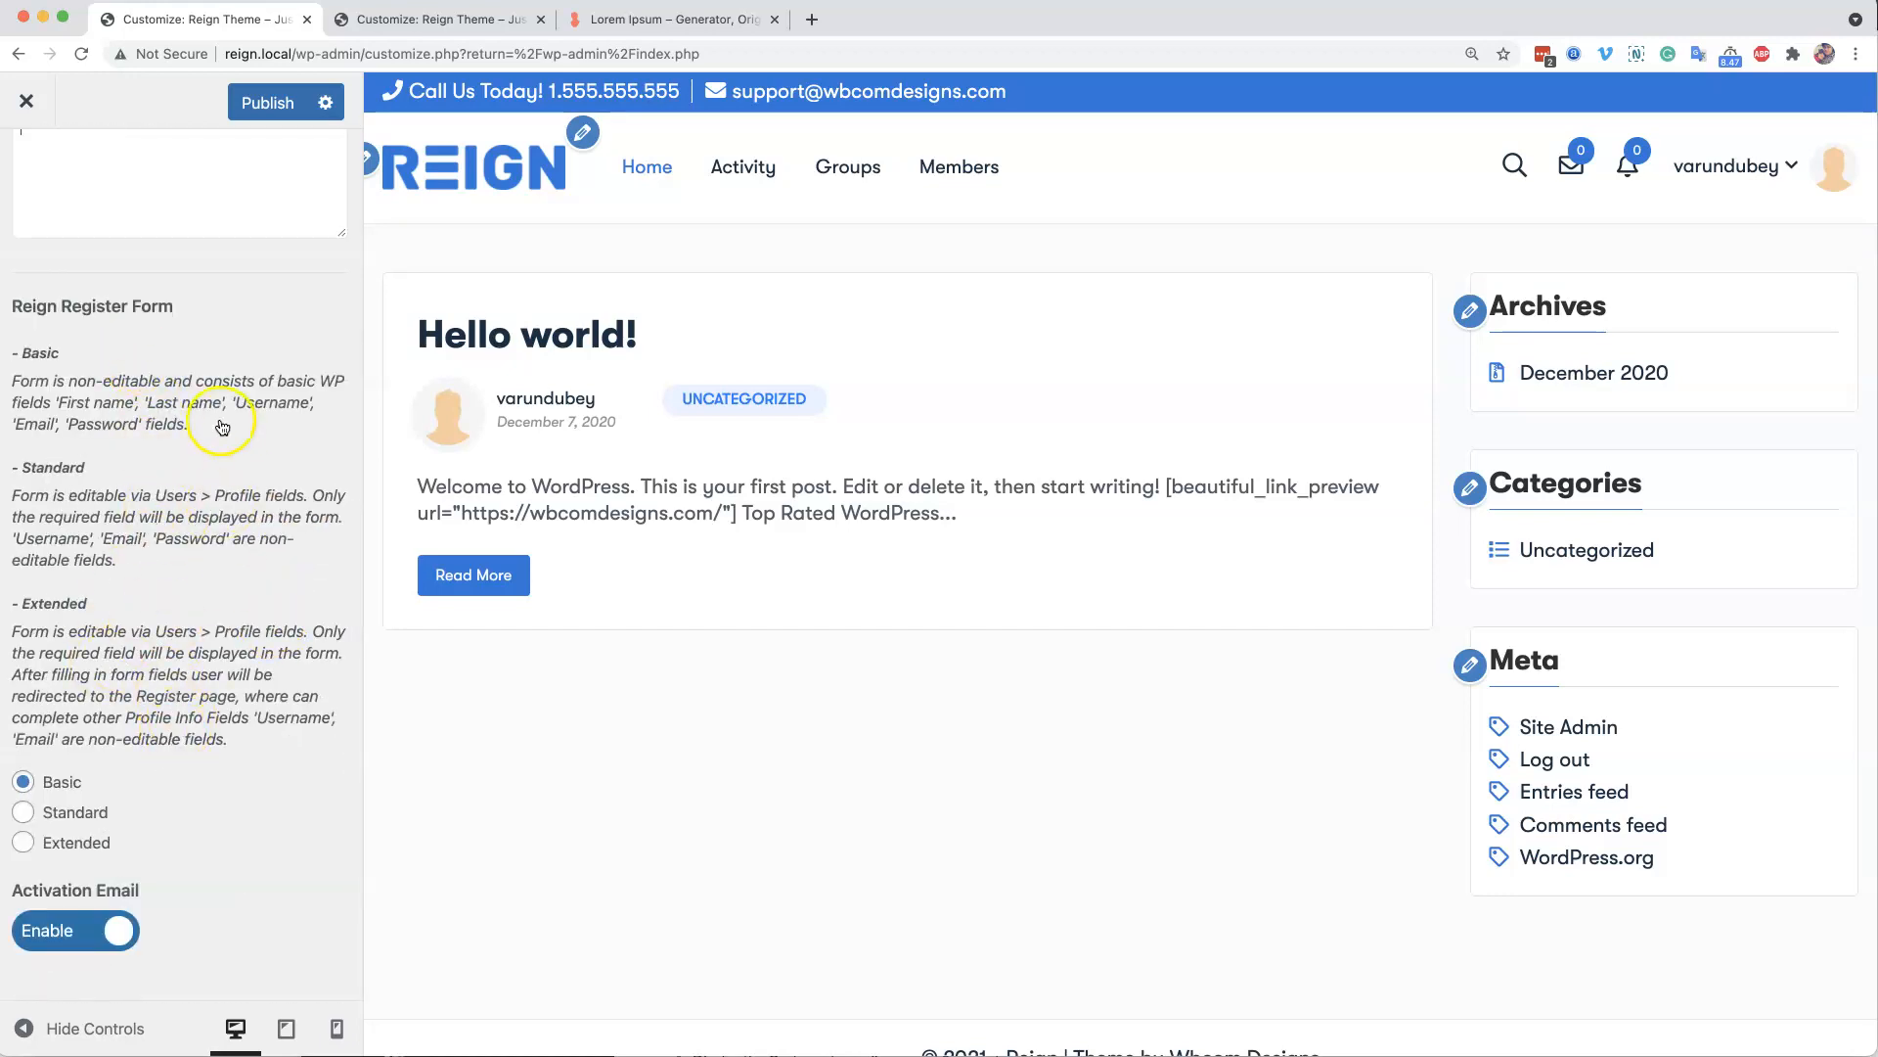
{"action": "left_click_drag", "start_coordinate": [240, 439], "coordinate": [40, 411]}
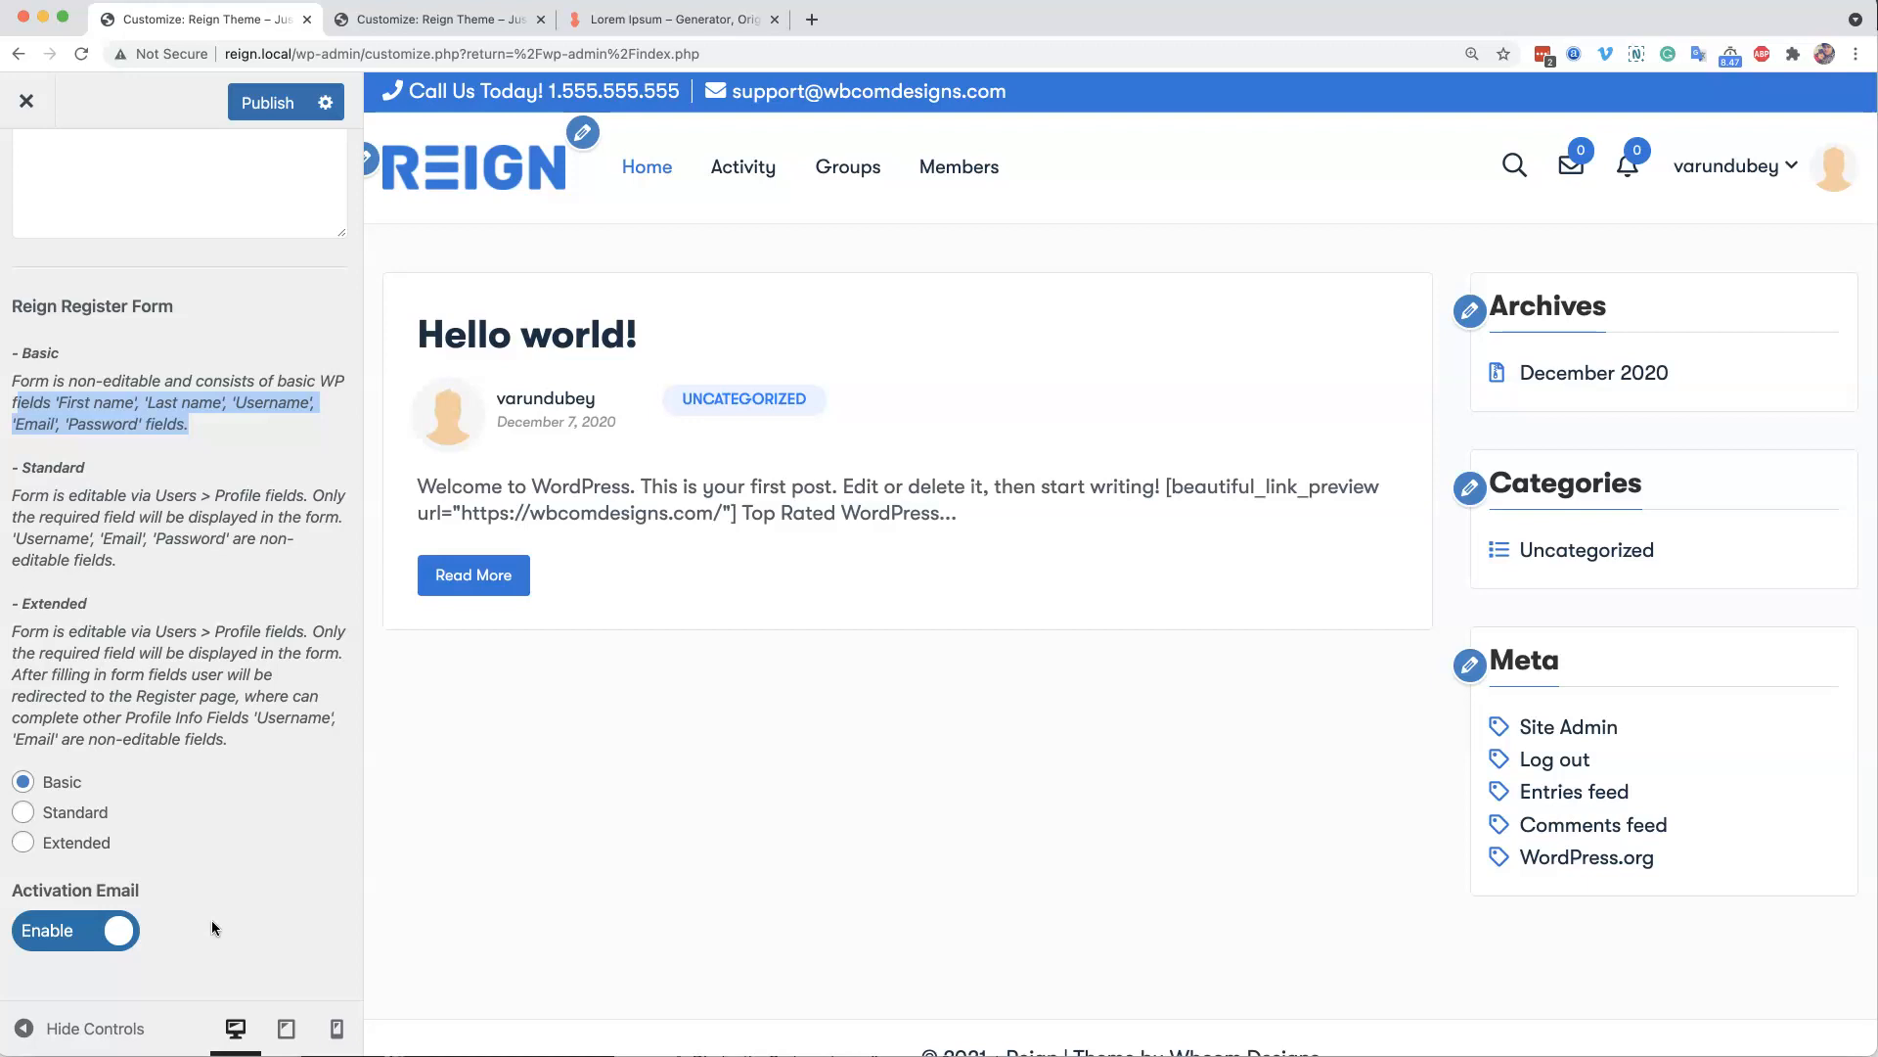
- Publish the sign-in popup settings and close the customizer
{"action": "left_click", "coordinate": [266, 100]}
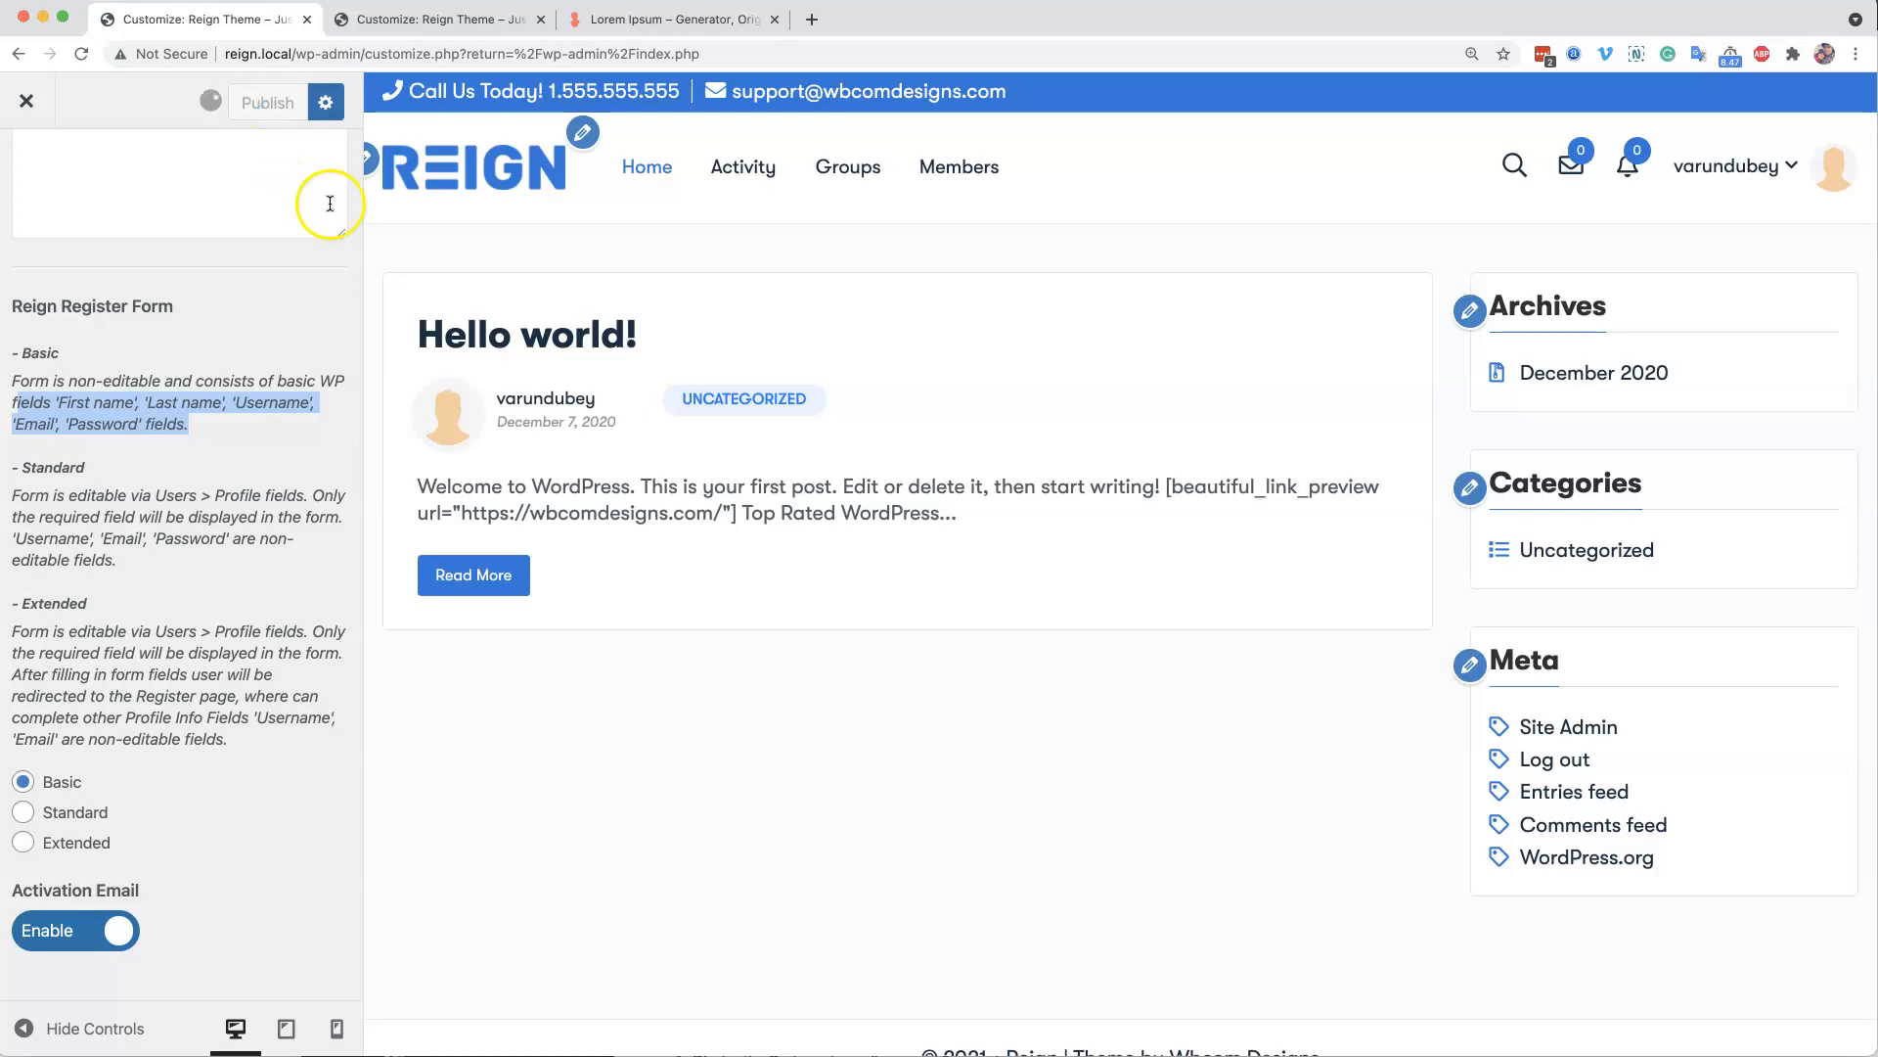
{"action": "scroll", "coordinate": [347, 411], "scroll_direction": "up", "scroll_amount": 7}
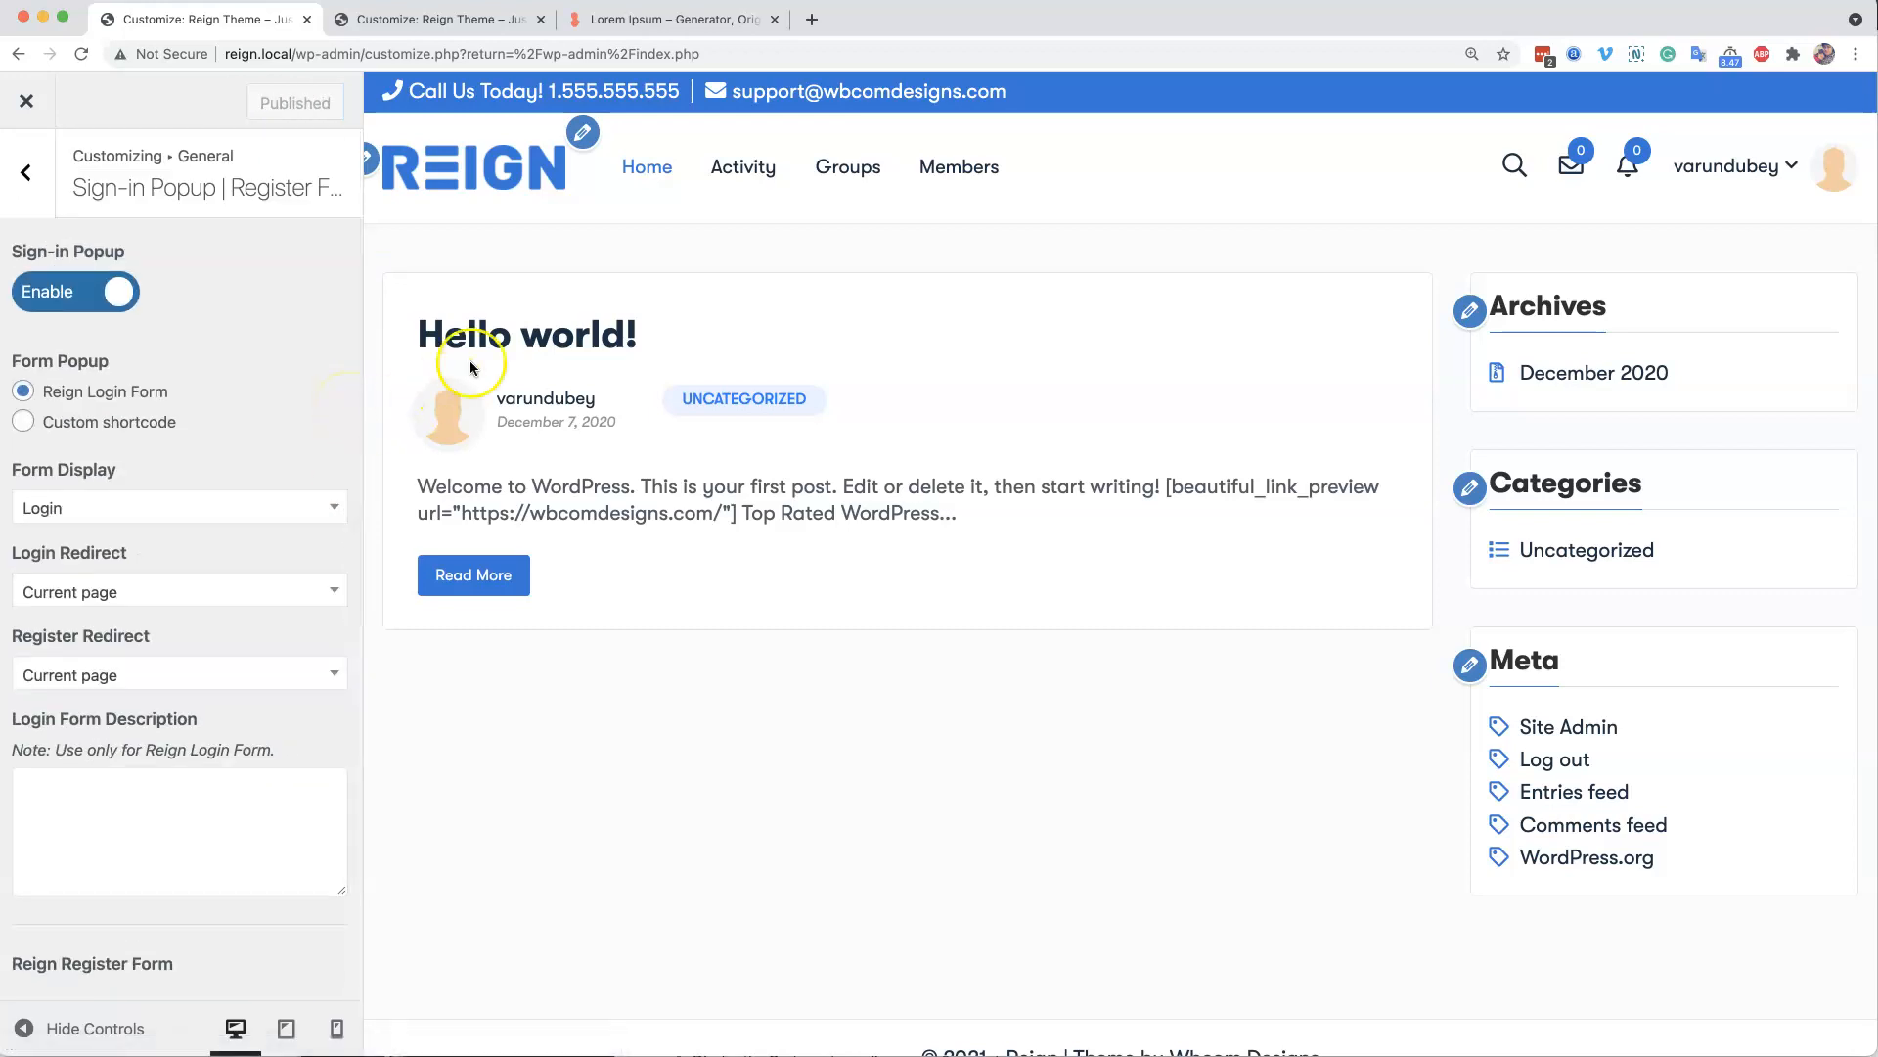
{"action": "left_click", "coordinate": [26, 103]}
- Log out of the site and inspect the custom Login page's layout and web address
{"action": "scroll", "coordinate": [518, 481], "scroll_direction": "down", "scroll_amount": 1}
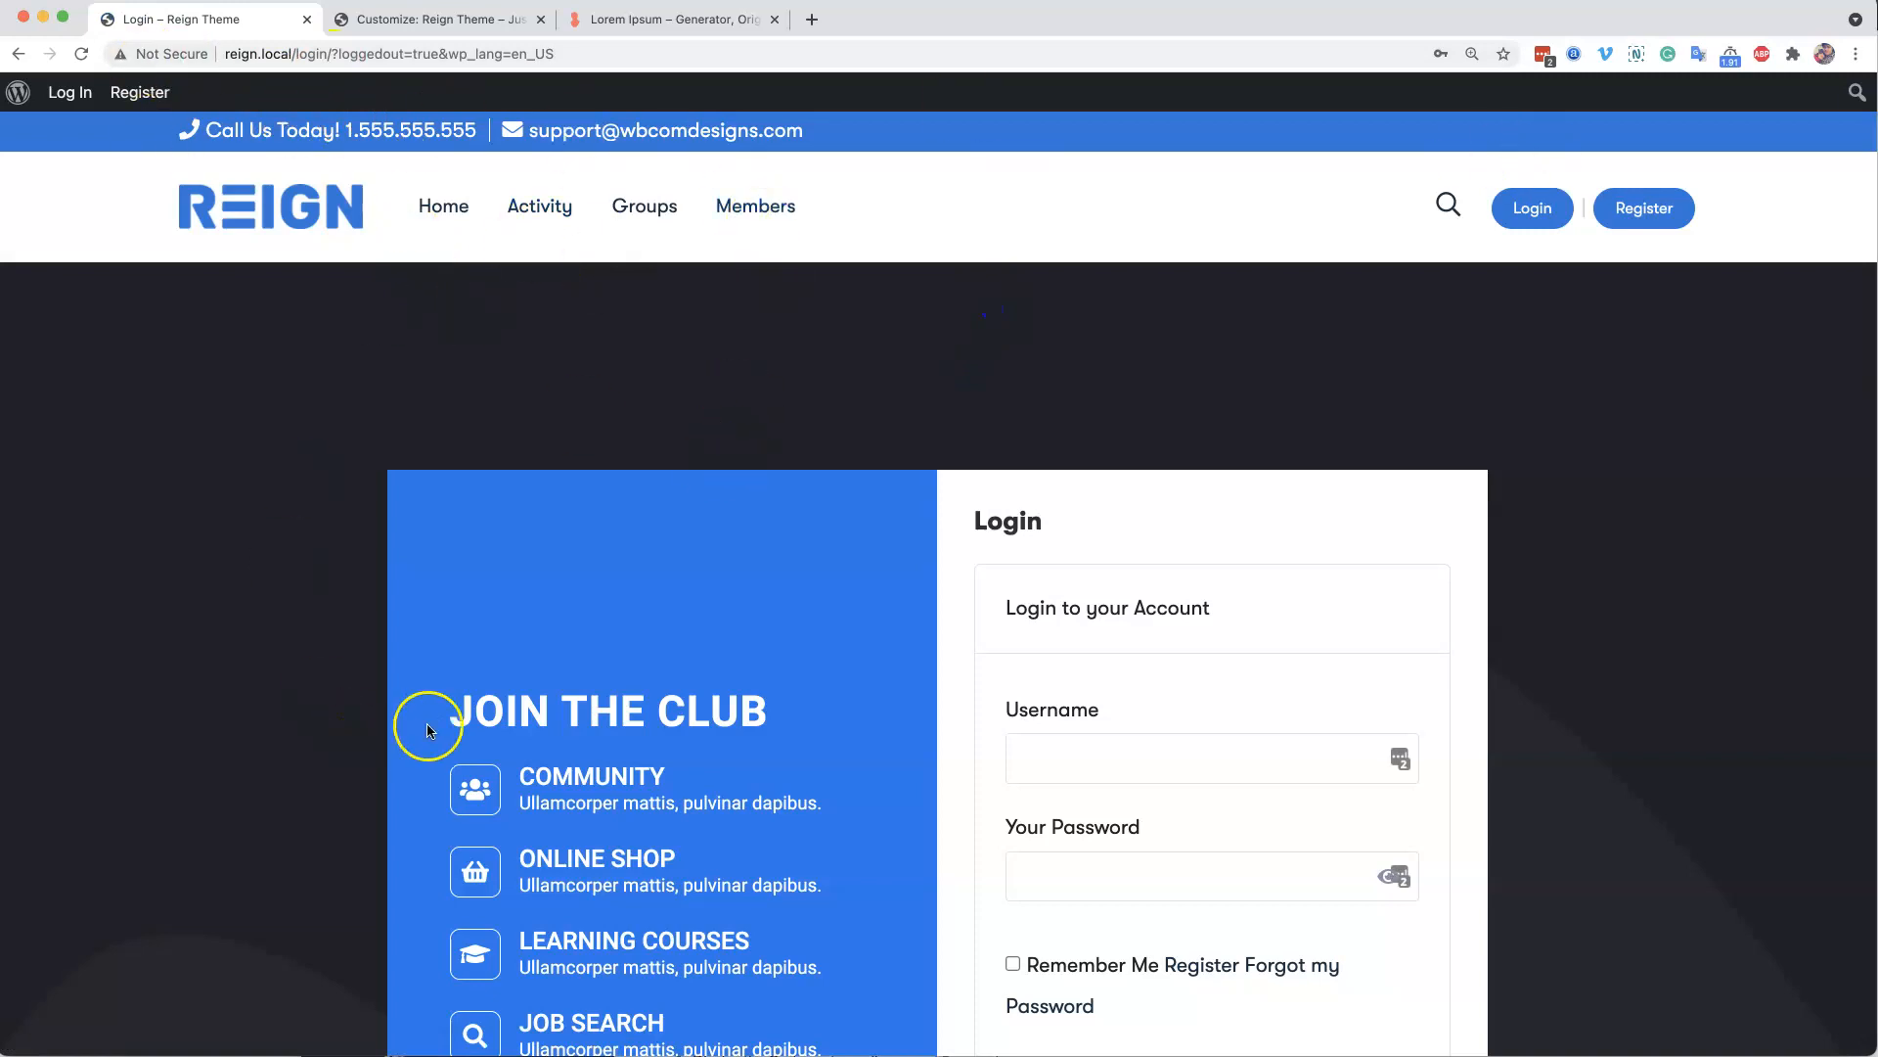
{"action": "scroll", "coordinate": [427, 730], "scroll_direction": "down", "scroll_amount": 10}
{"action": "scroll", "coordinate": [922, 415], "scroll_direction": "up", "scroll_amount": 7}
{"action": "left_click_drag", "start_coordinate": [331, 54], "coordinate": [554, 54]}
{"action": "left_click", "coordinate": [272, 277]}
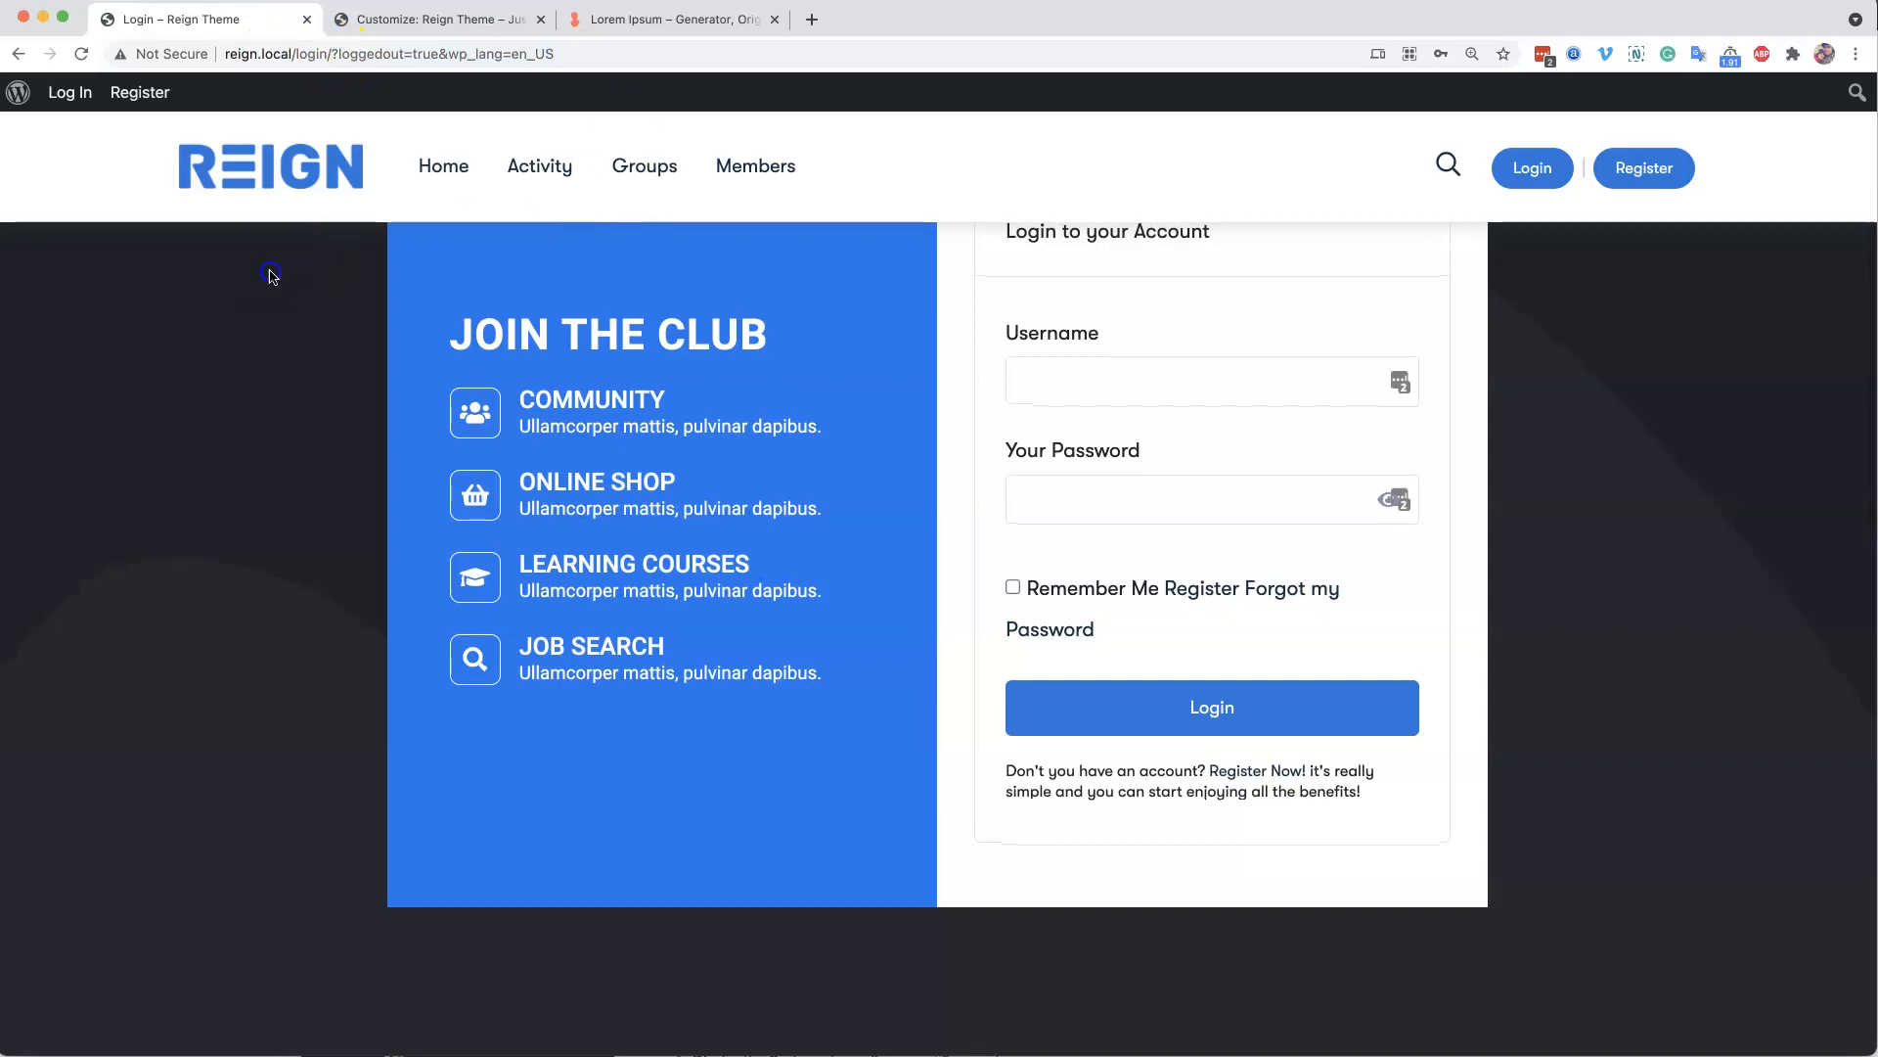
{"action": "scroll", "coordinate": [272, 277], "scroll_direction": "up", "scroll_amount": 4}
- Check the header's login popup, close it, and view the Create an Account registration page
{"action": "left_click", "coordinate": [1519, 208]}
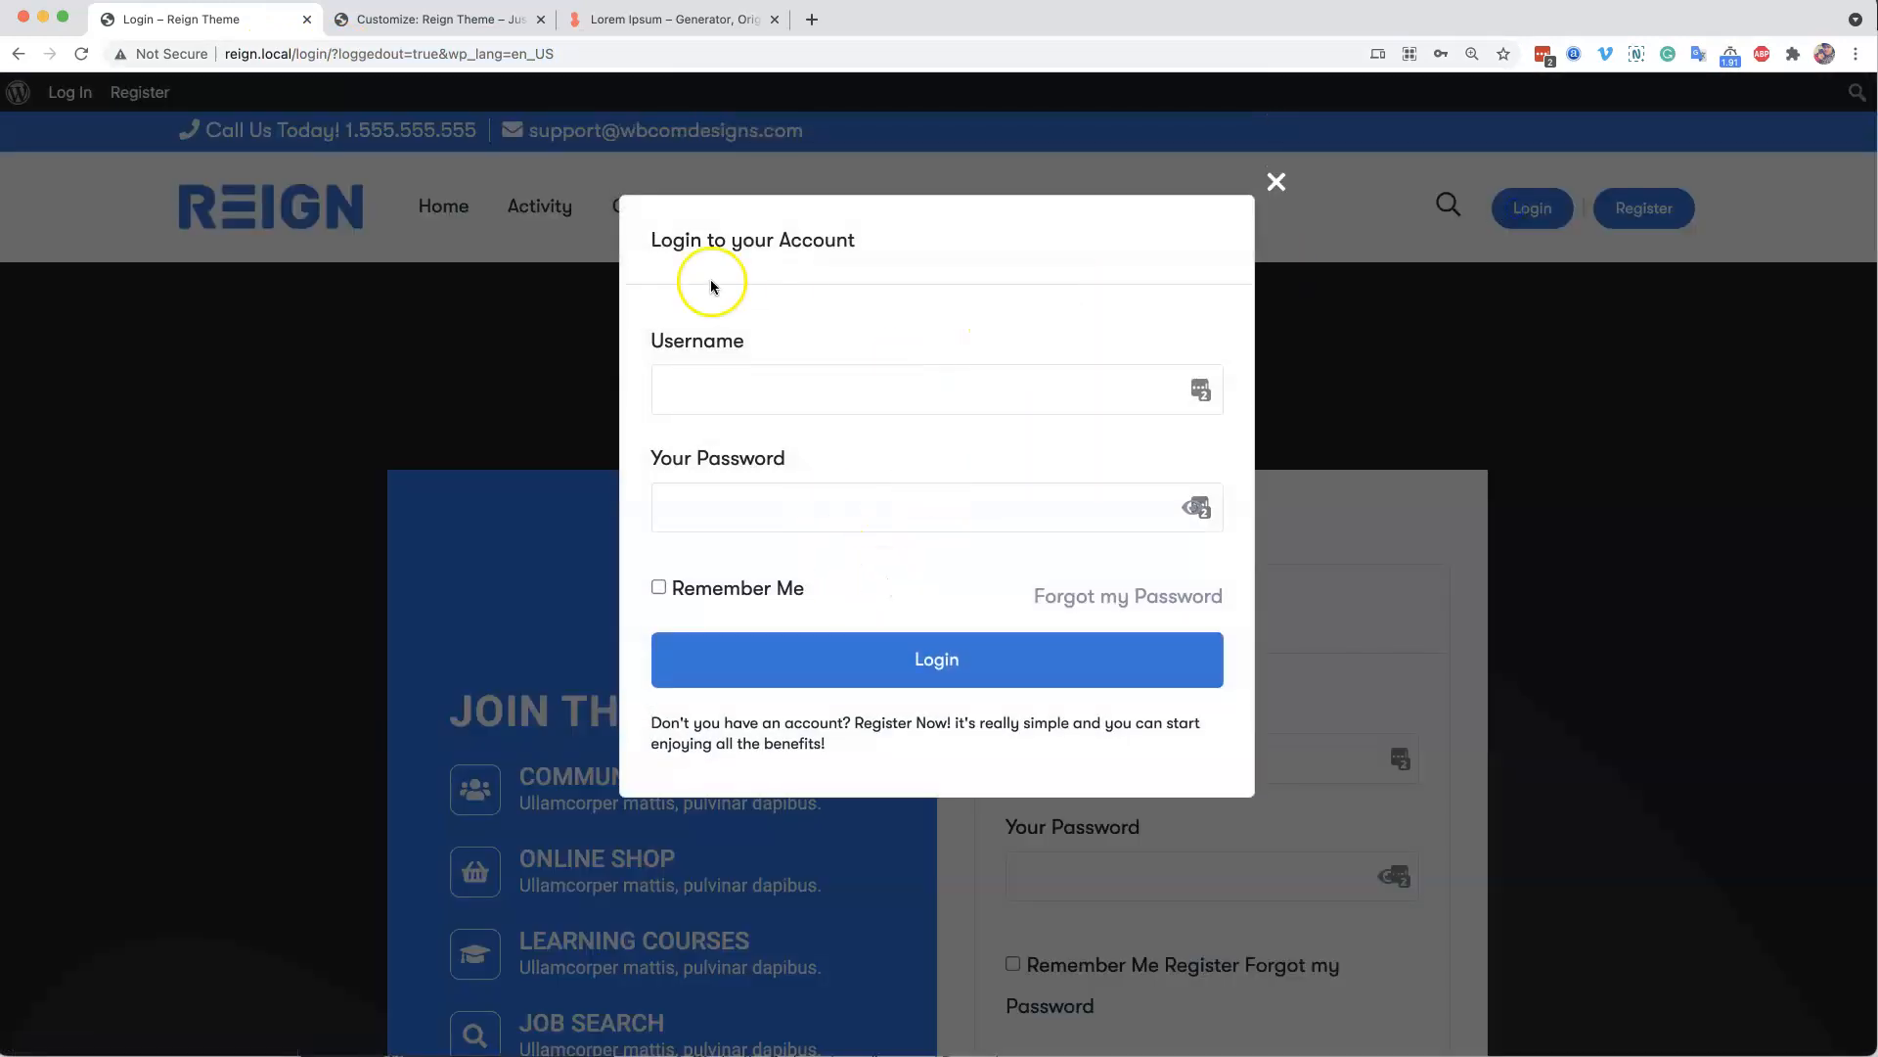
{"action": "left_click", "coordinate": [1279, 189]}
{"action": "left_click", "coordinate": [1598, 215]}
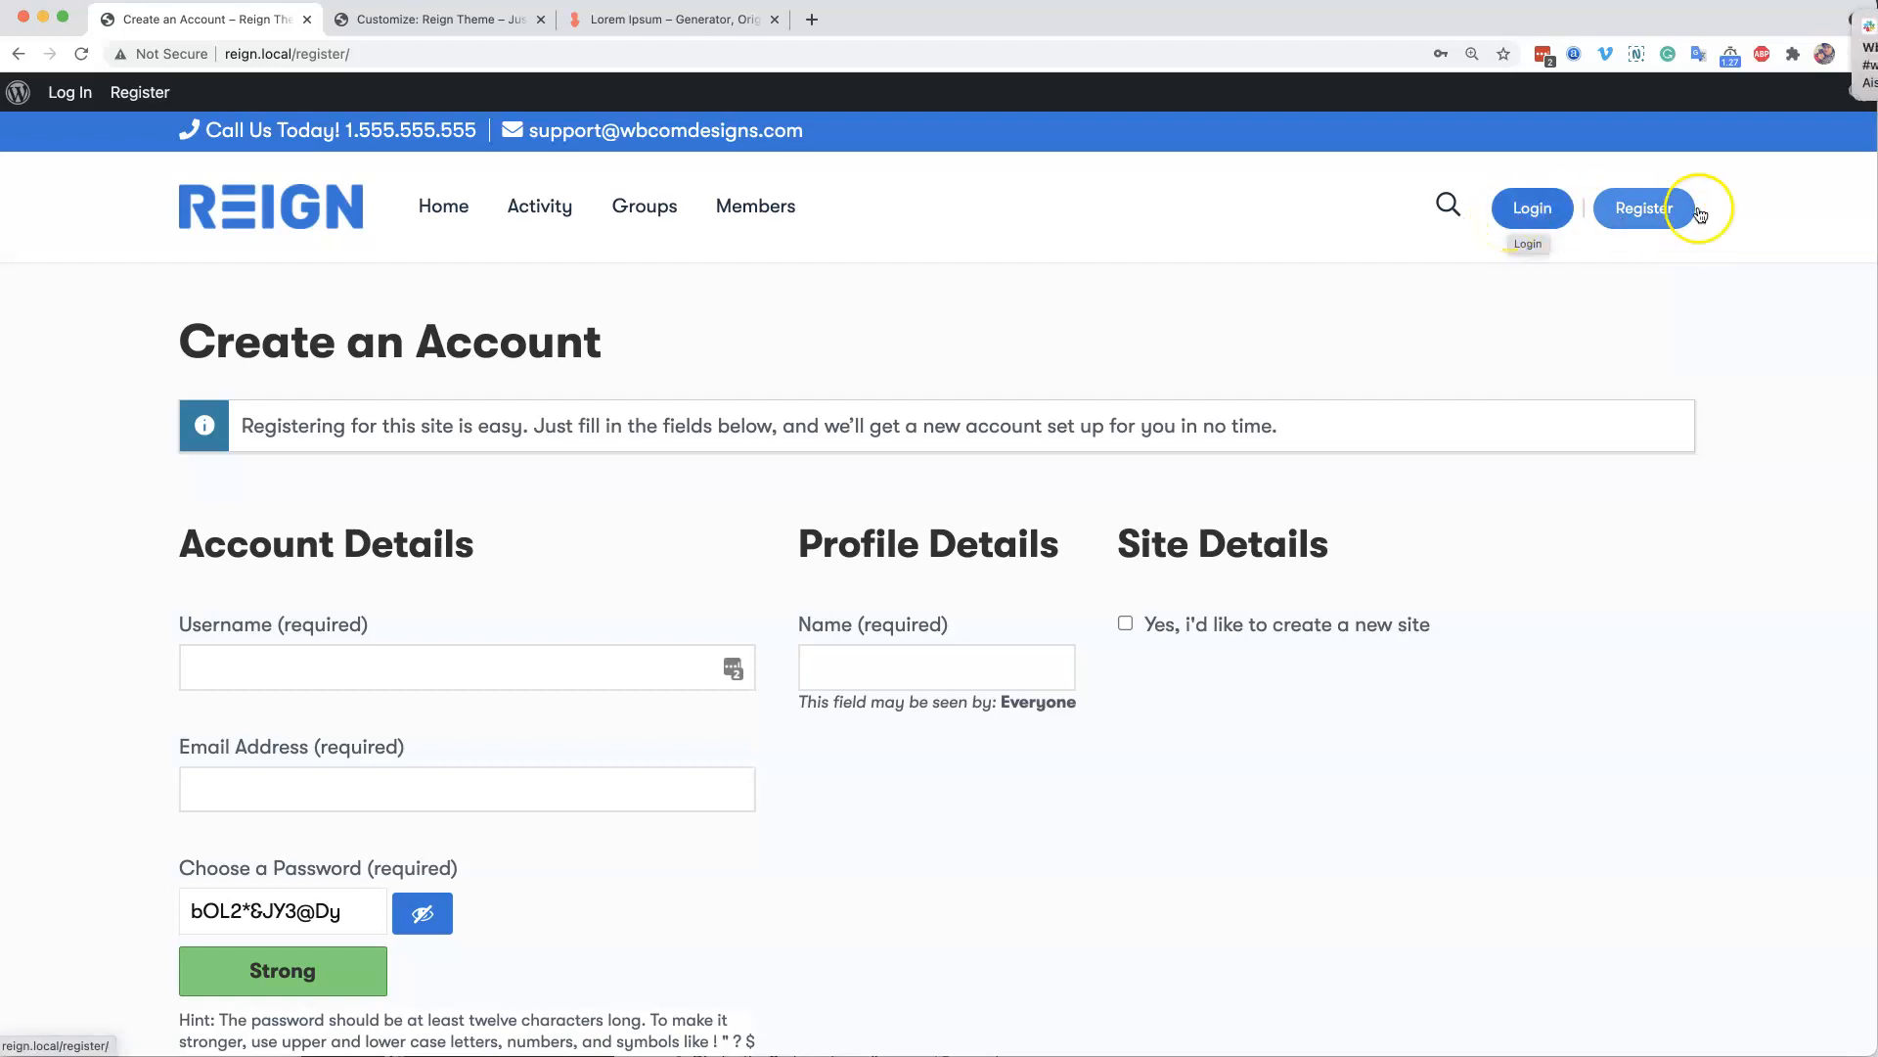
{"action": "scroll", "coordinate": [1199, 557], "scroll_direction": "down", "scroll_amount": 2}
{"action": "scroll", "coordinate": [1200, 558], "scroll_direction": "up", "scroll_amount": 3}
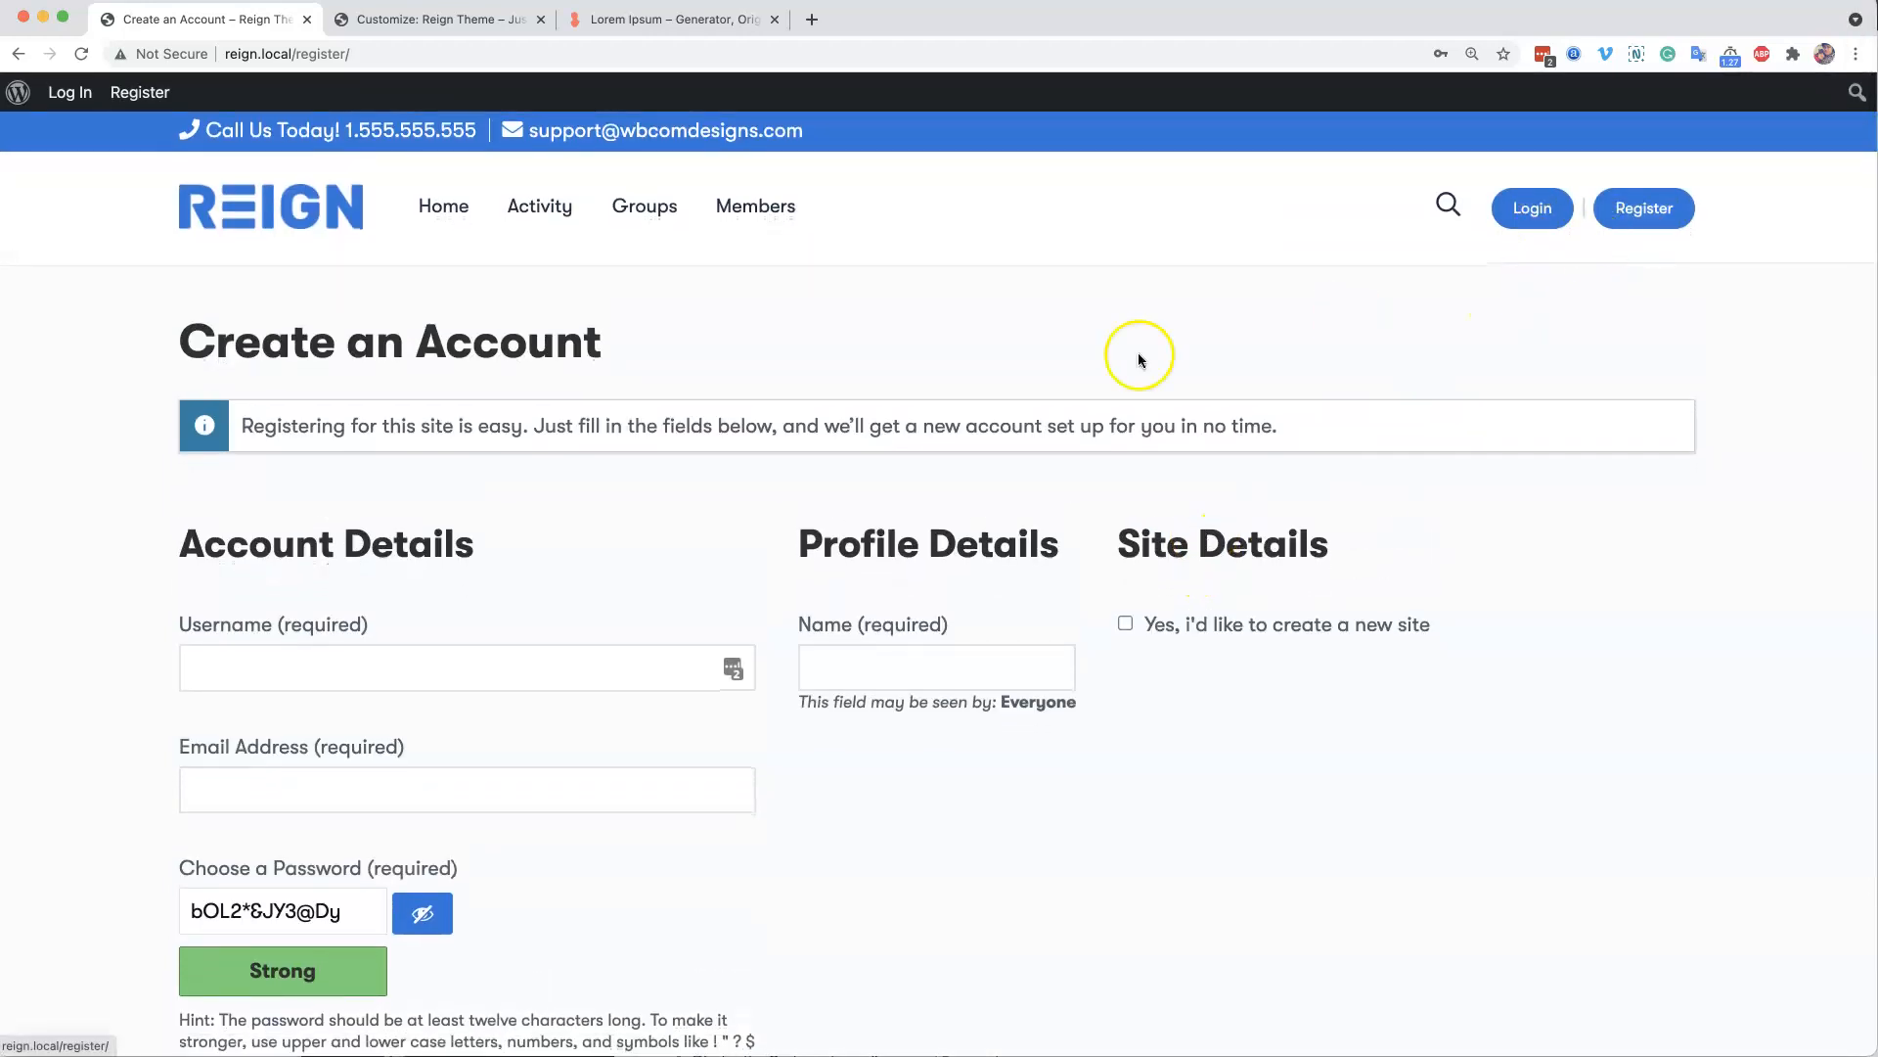
- Open the custom Login page and log in with the saved username and account password
{"action": "left_click", "coordinate": [70, 92]}
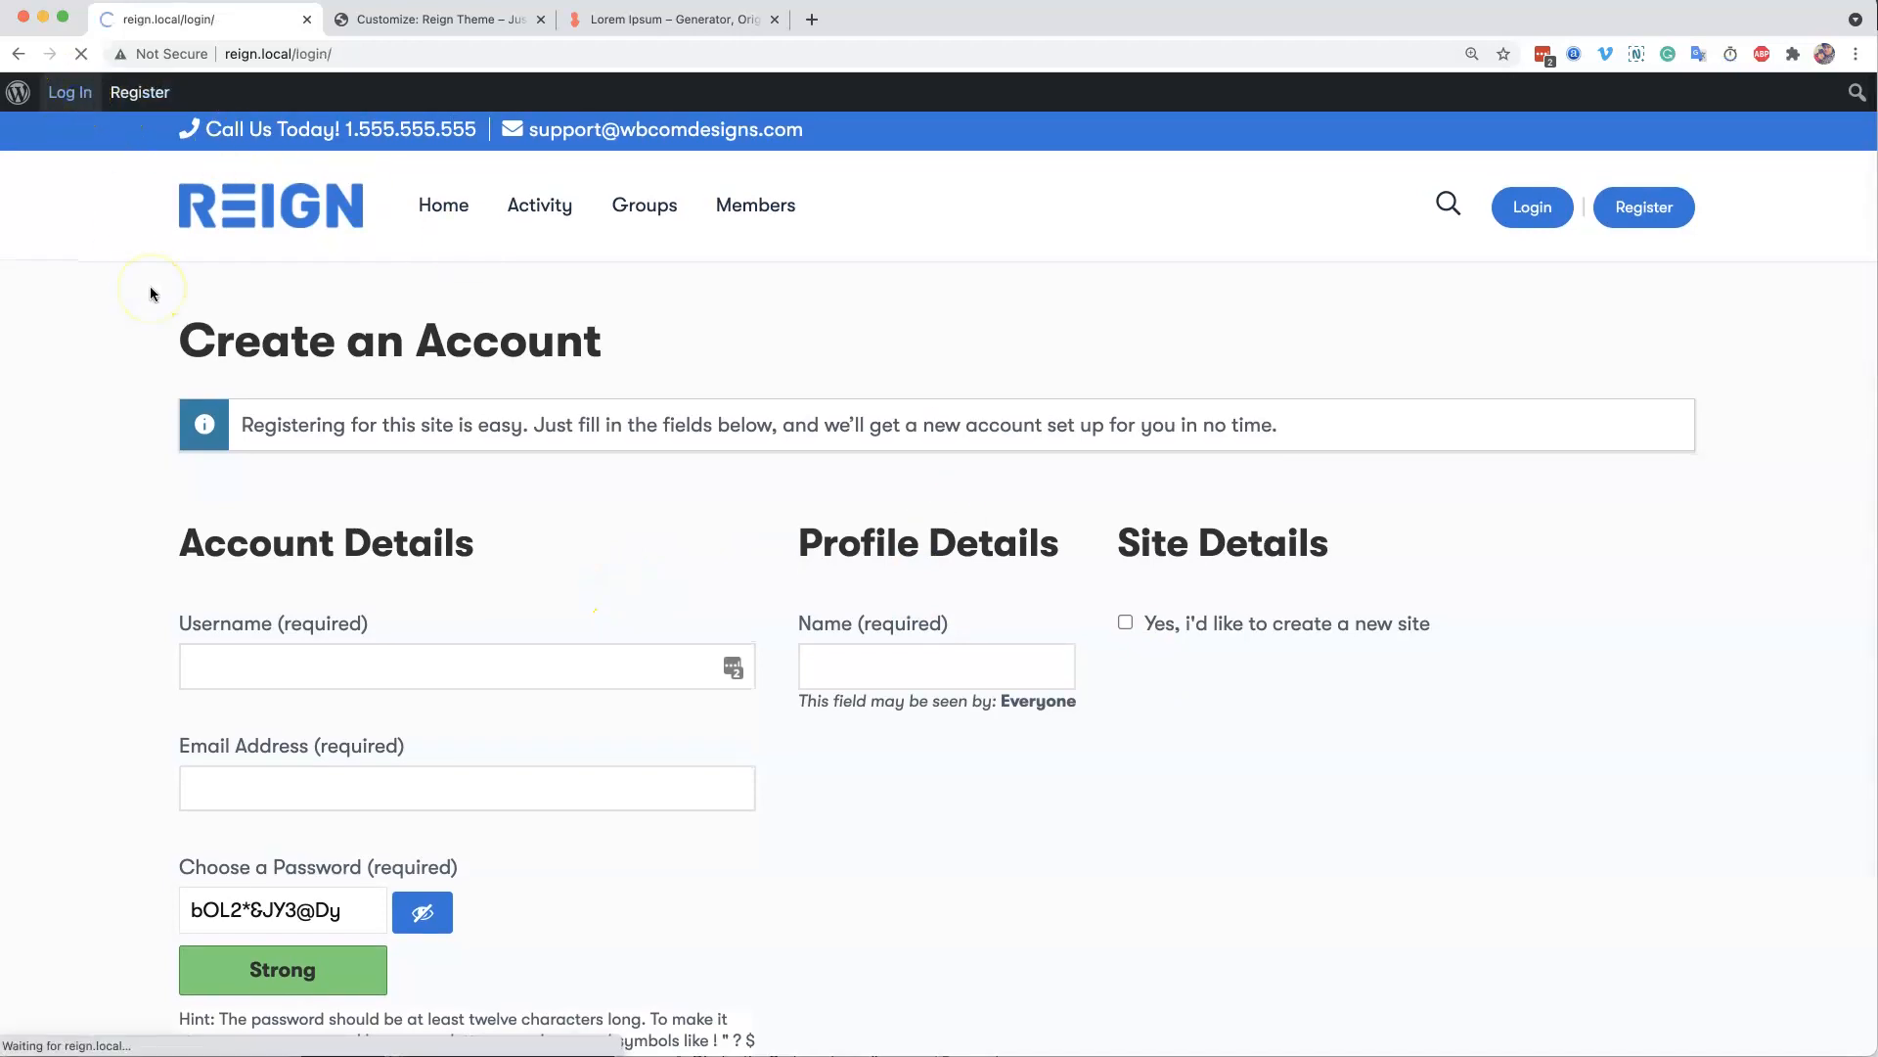
{"action": "scroll", "coordinate": [978, 626], "scroll_direction": "down", "scroll_amount": 3}
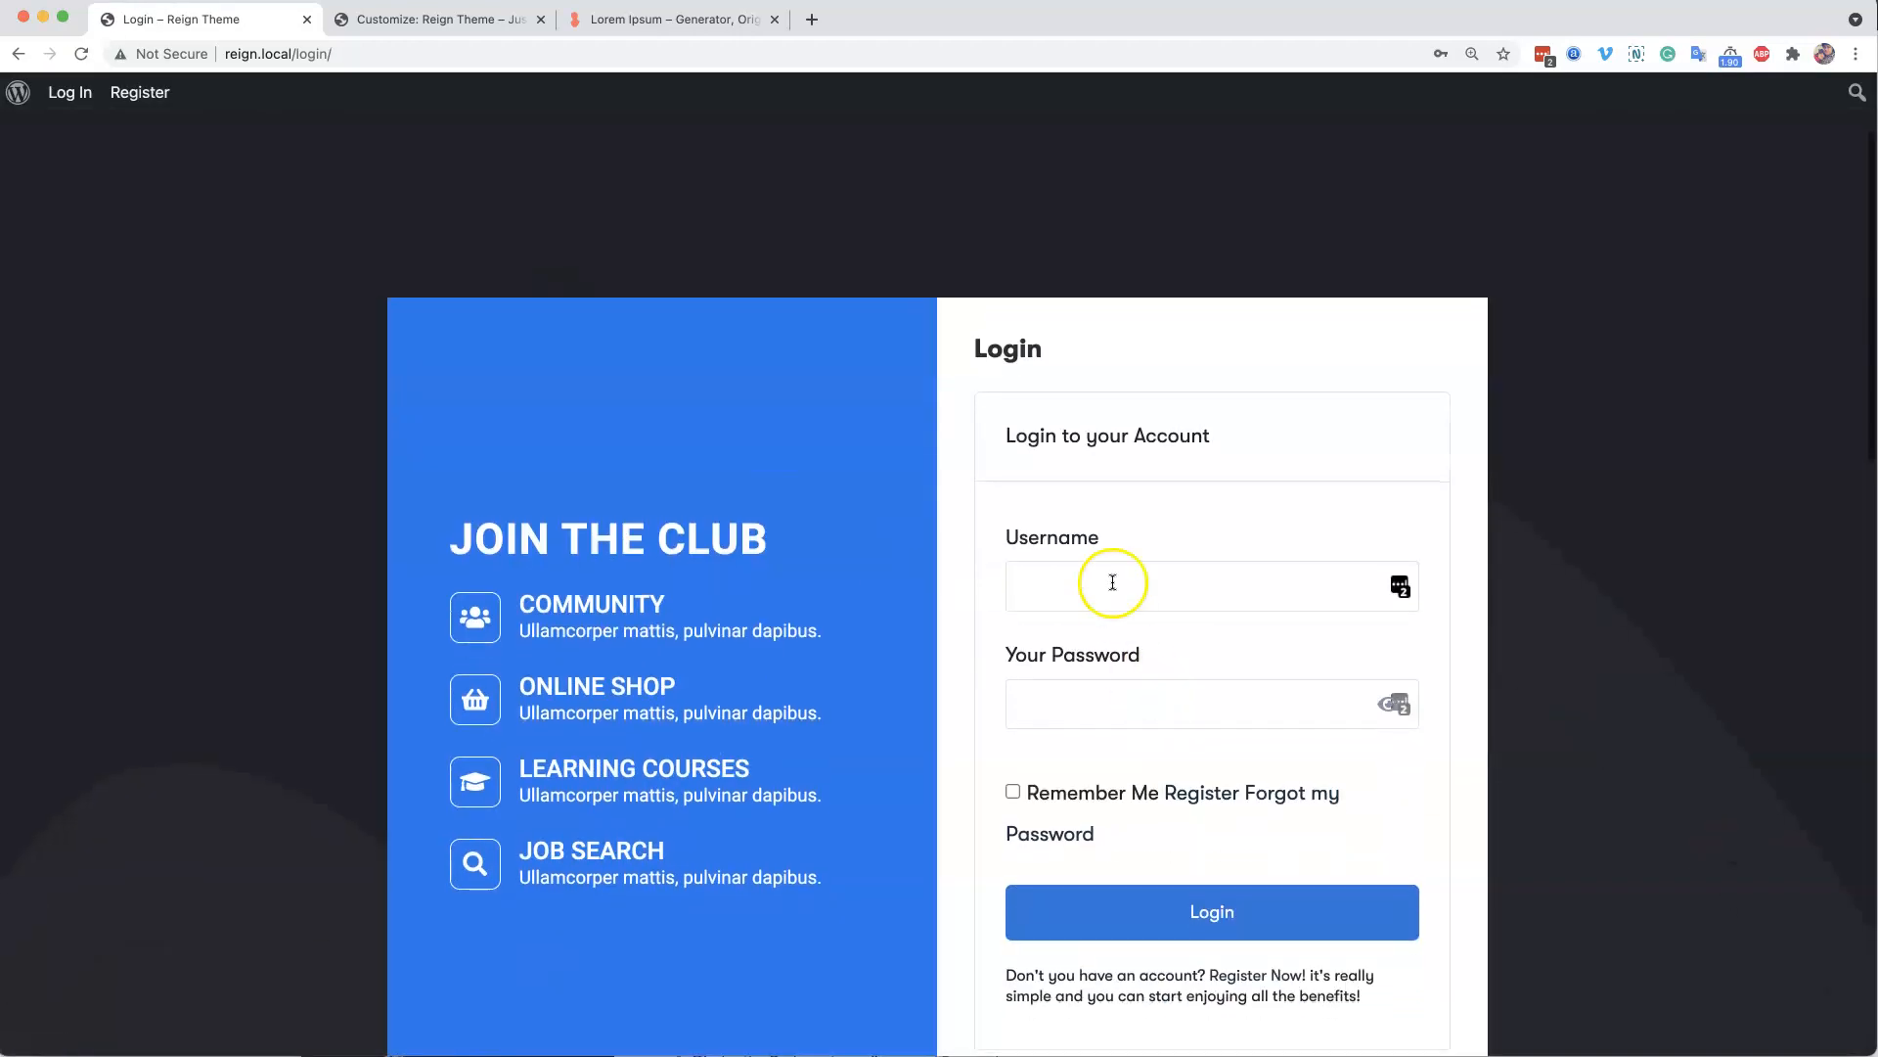
{"action": "left_click", "coordinate": [1112, 585]}
{"action": "left_click", "coordinate": [1090, 636]}
{"action": "left_click", "coordinate": [1177, 913]}
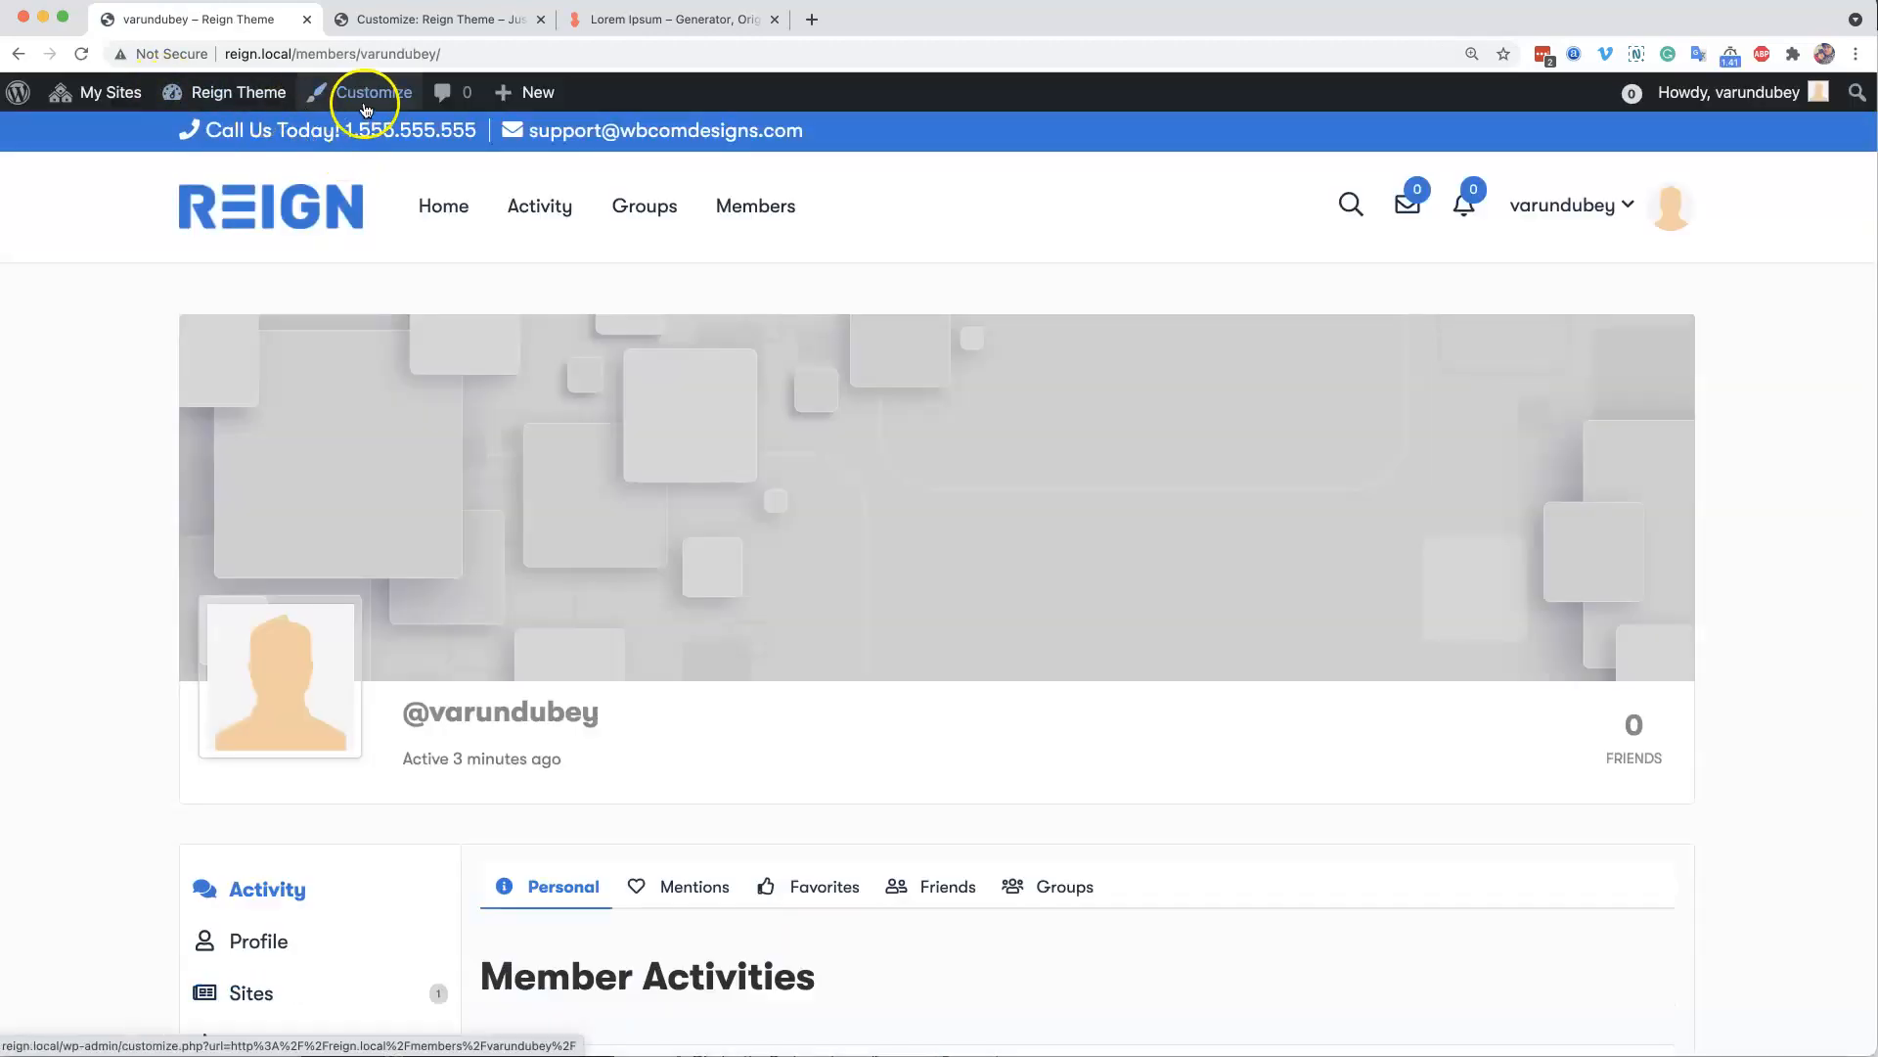
- In the customizer's sign-in popup settings, set Form Display to Both, publish the change, and close the customizer
{"action": "left_click", "coordinate": [365, 98]}
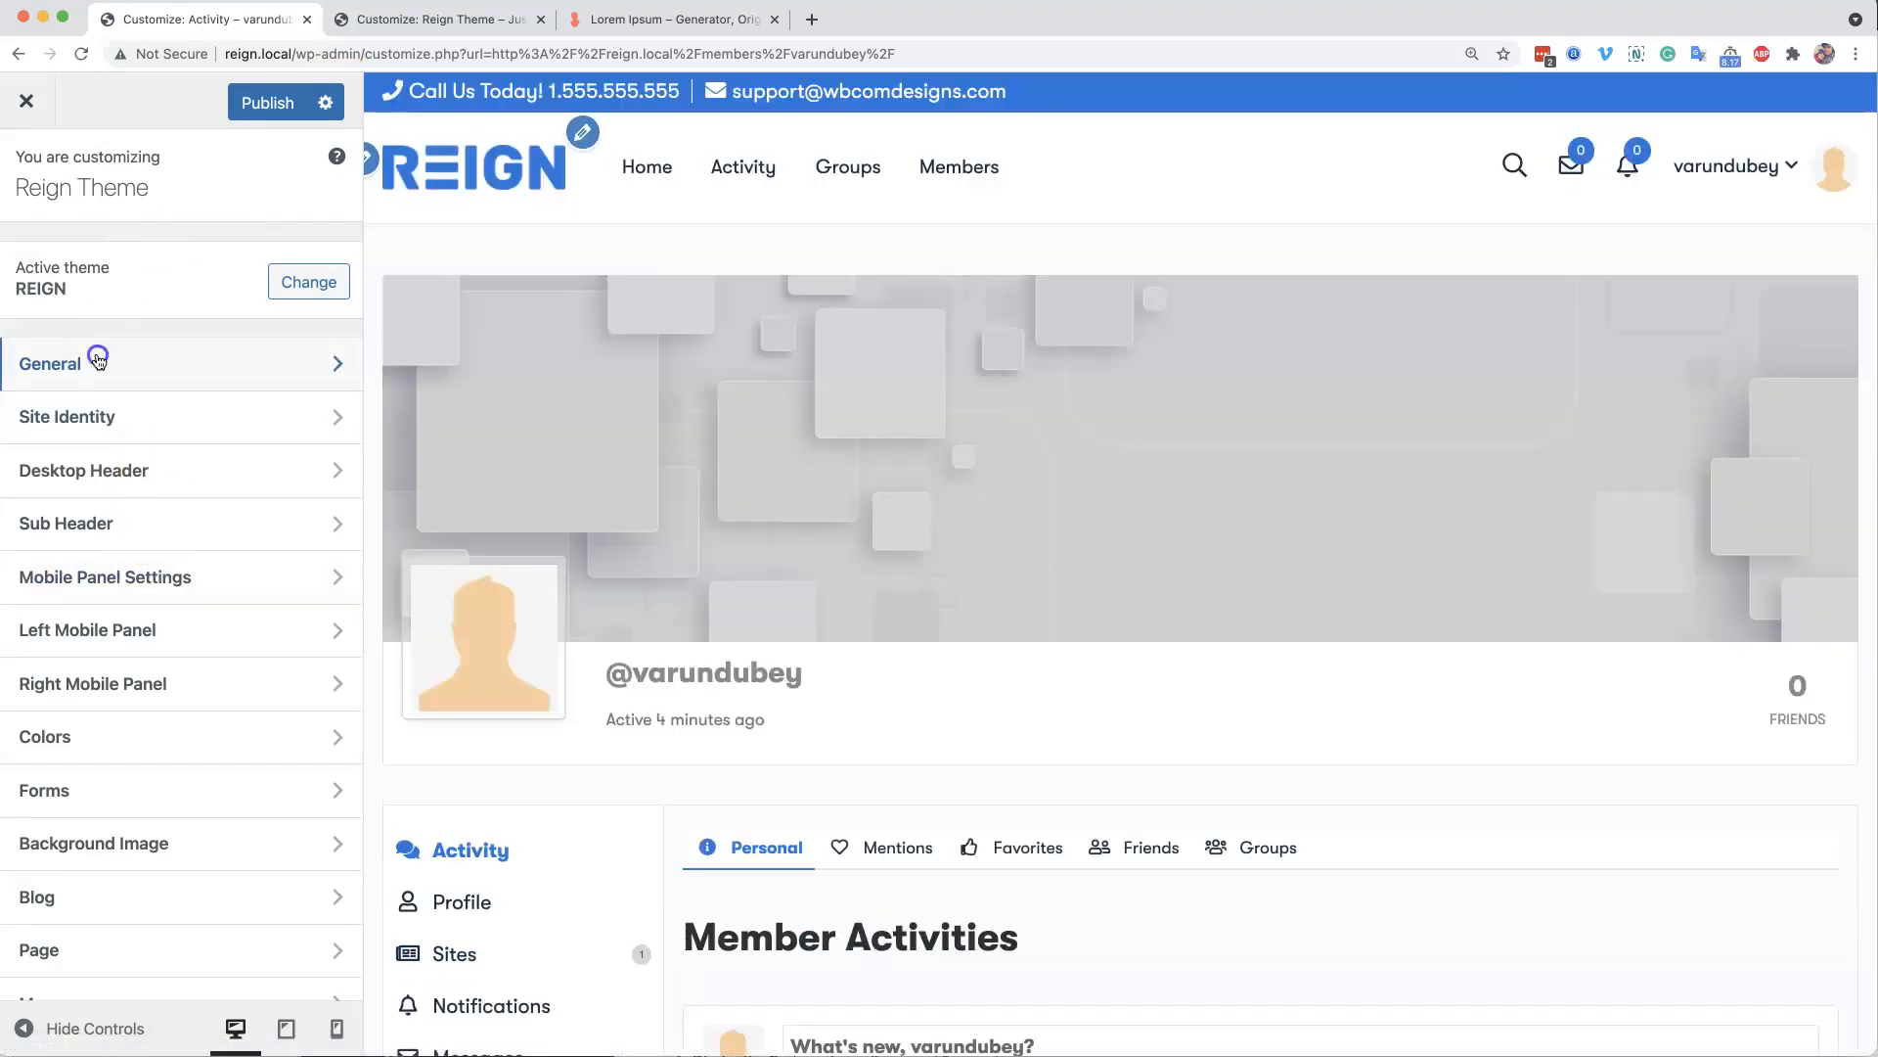
{"action": "left_click", "coordinate": [152, 364]}
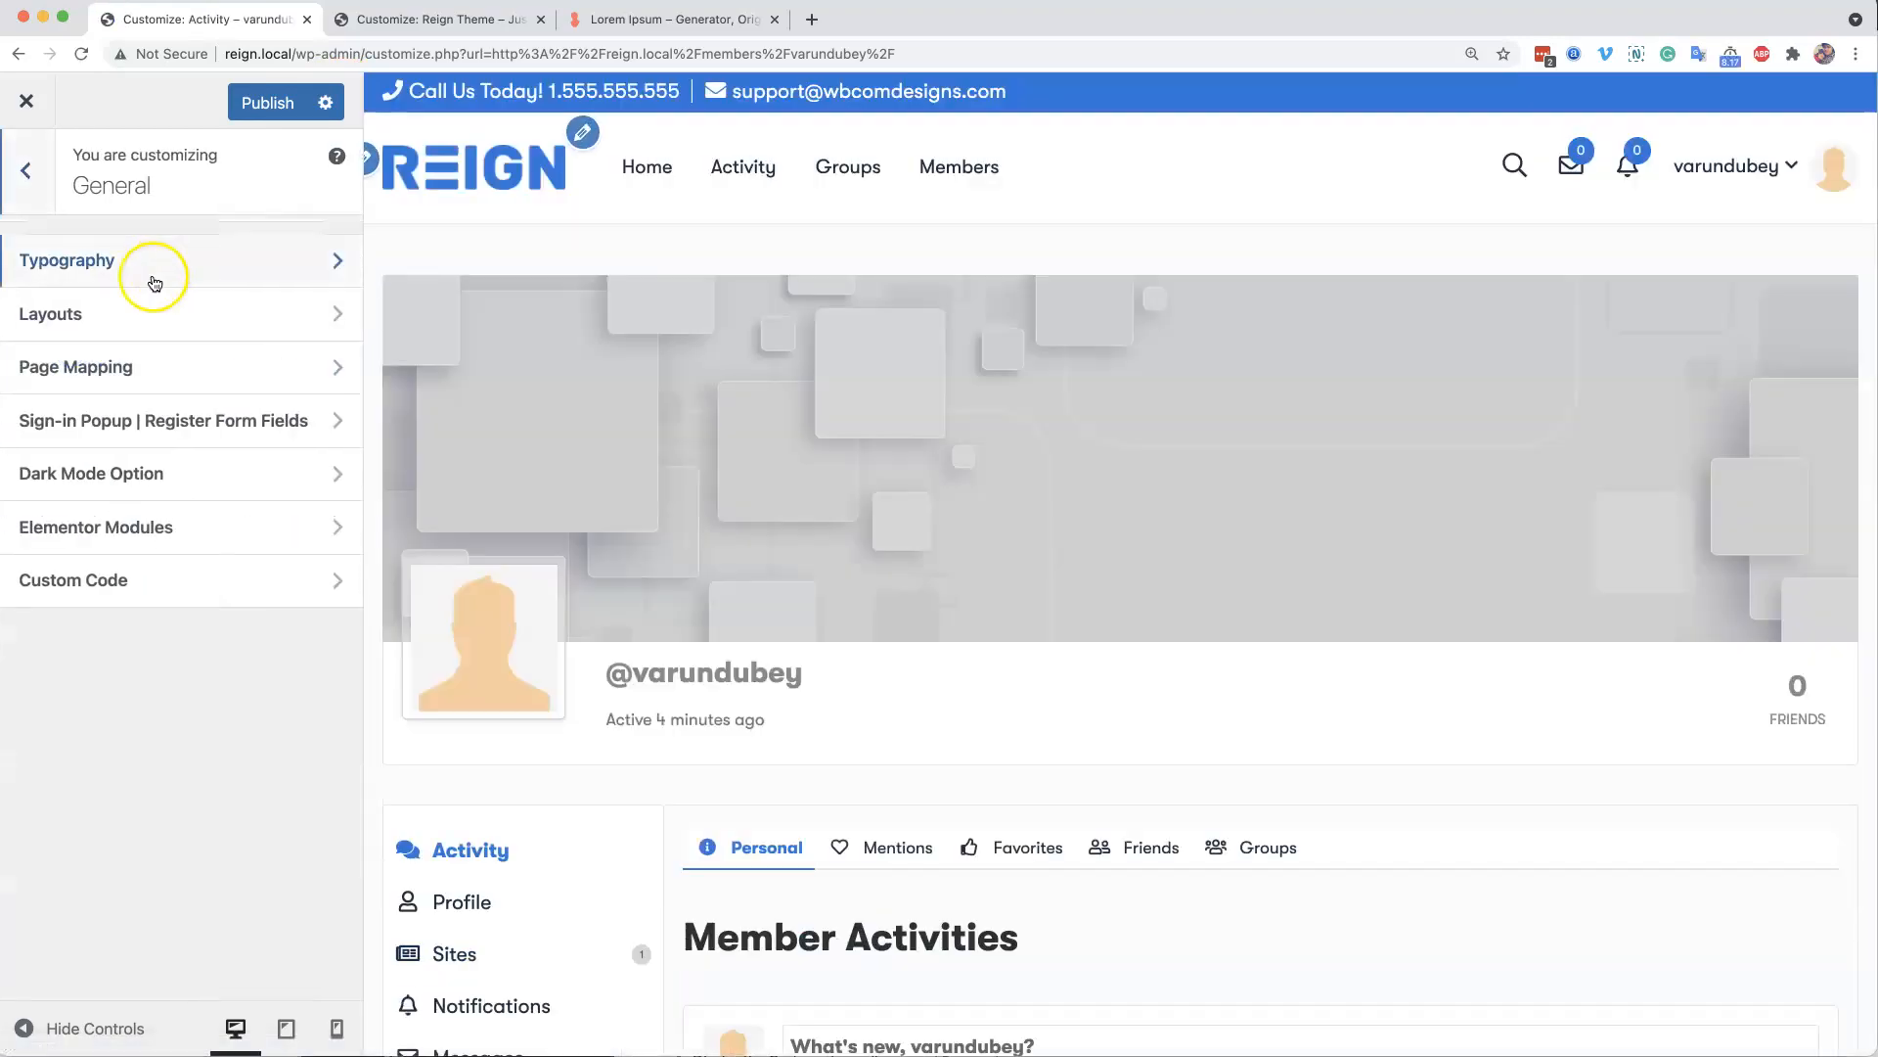
{"action": "left_click", "coordinate": [138, 420]}
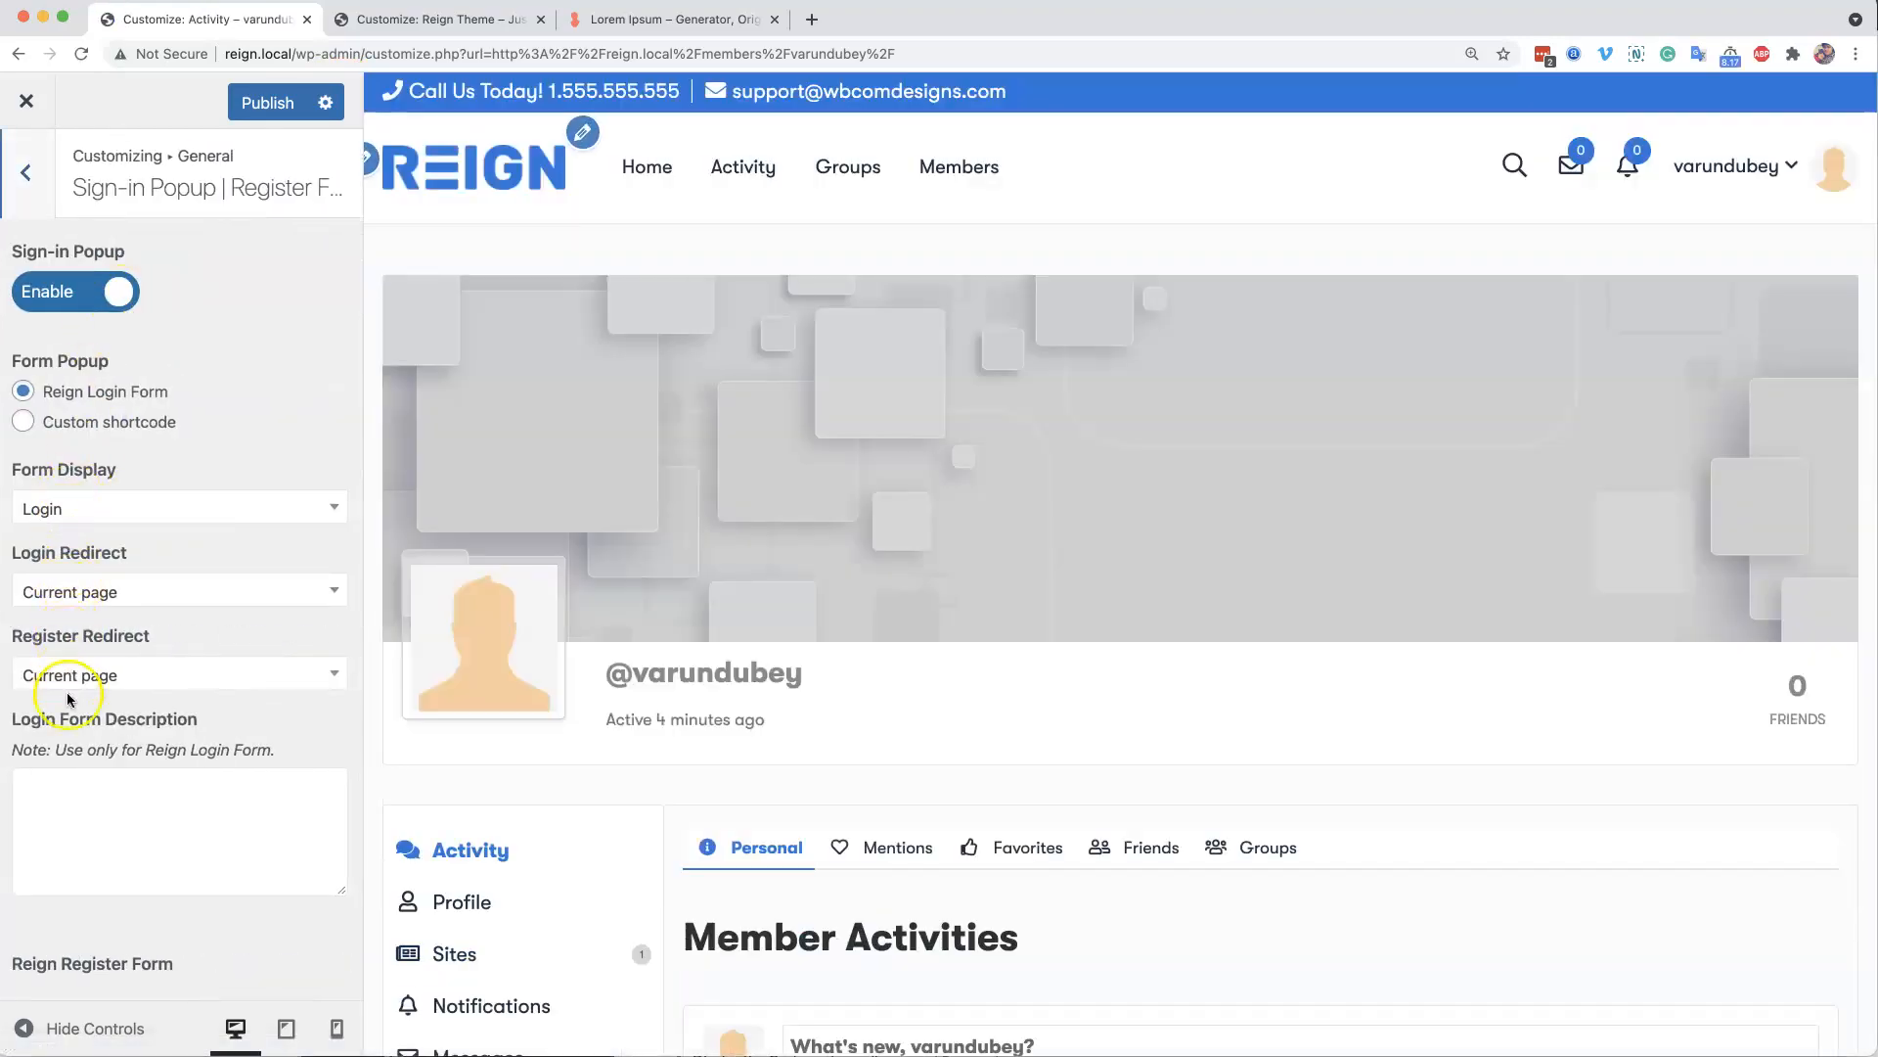
{"action": "left_click", "coordinate": [114, 510]}
{"action": "left_click", "coordinate": [90, 595]}
{"action": "left_click", "coordinate": [130, 518]}
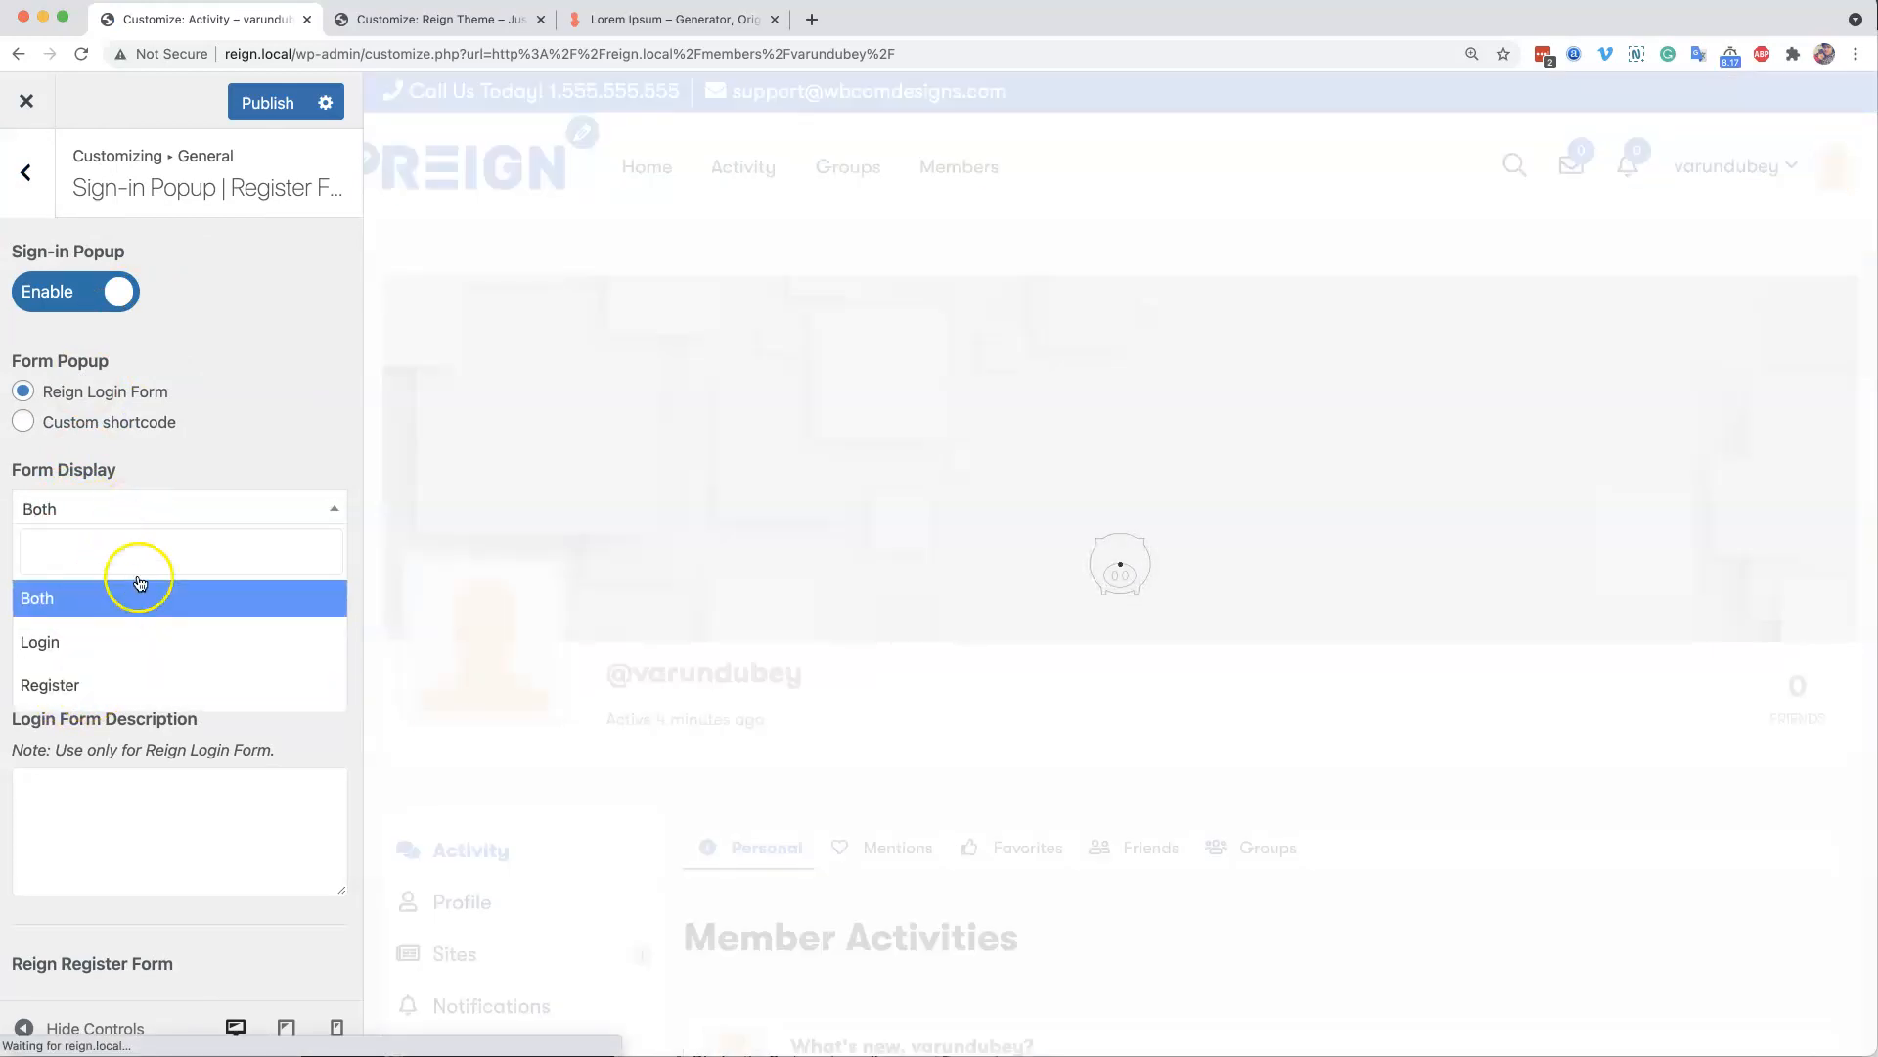
{"action": "left_click", "coordinate": [140, 587]}
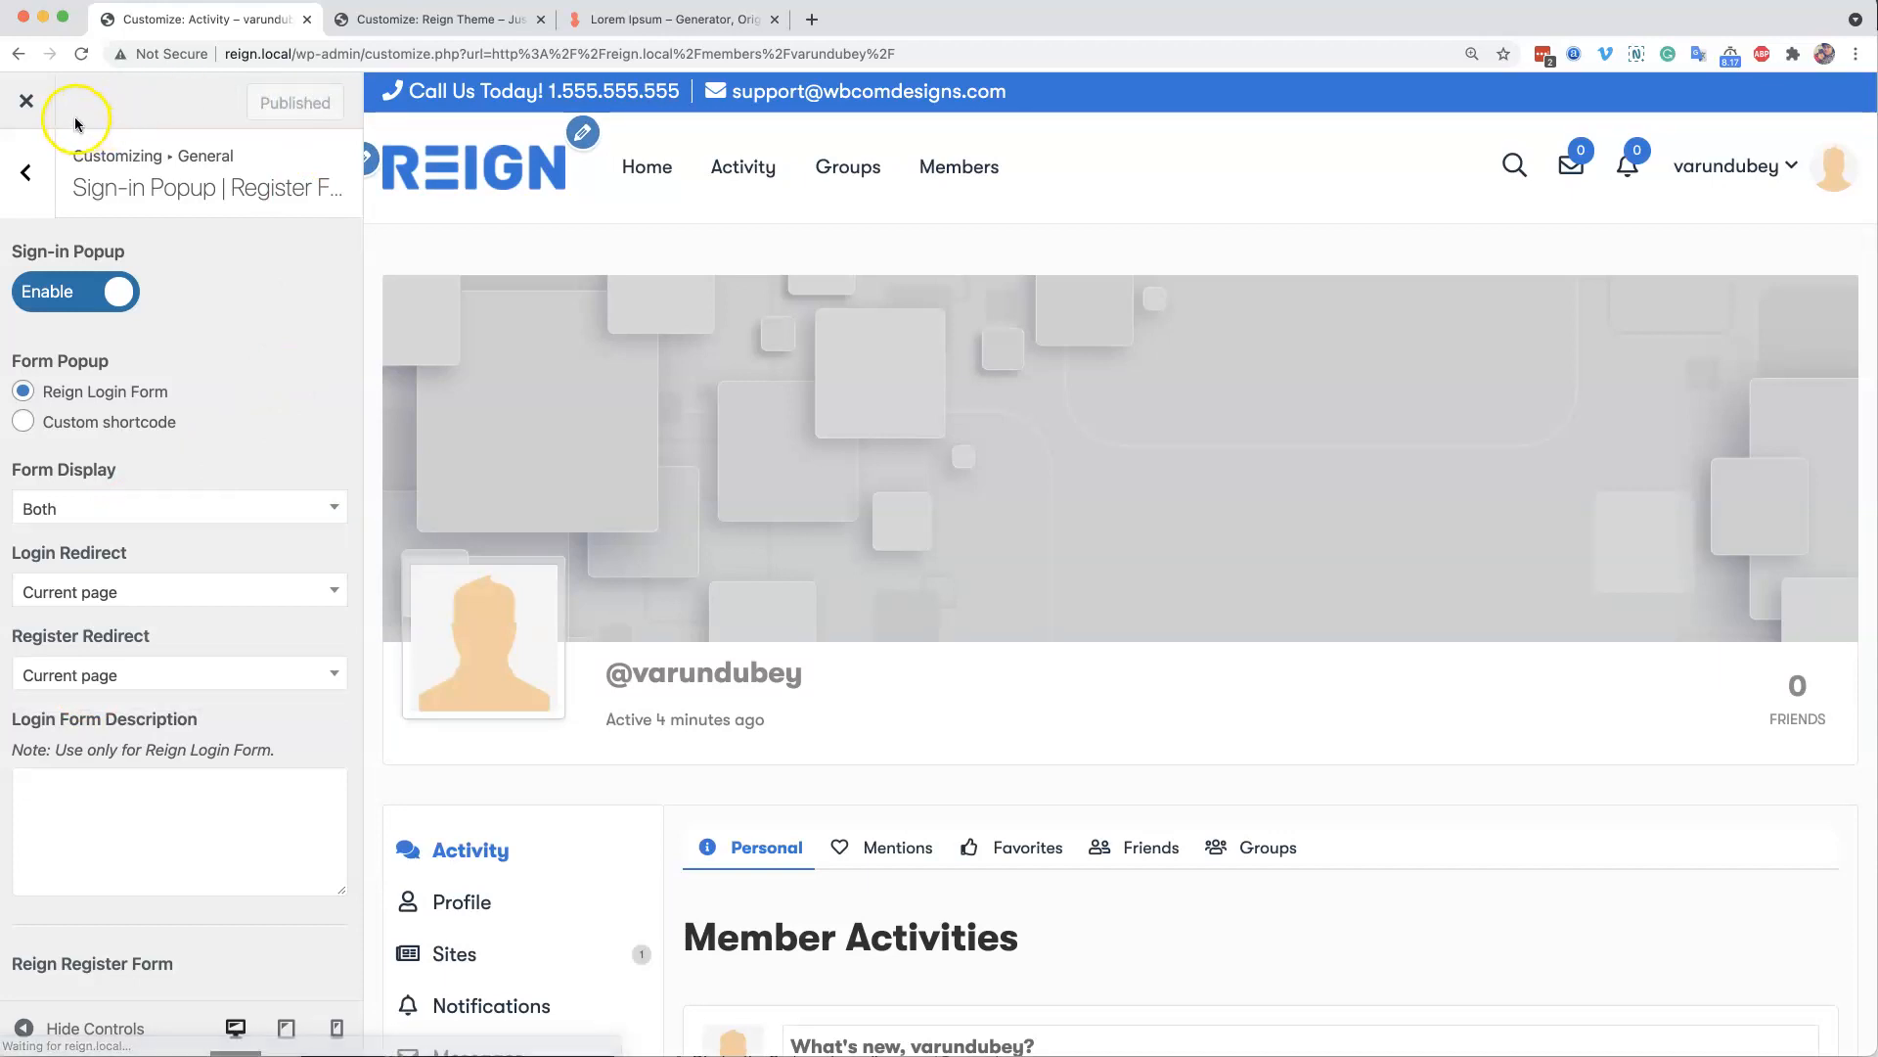
{"action": "left_click", "coordinate": [26, 102]}
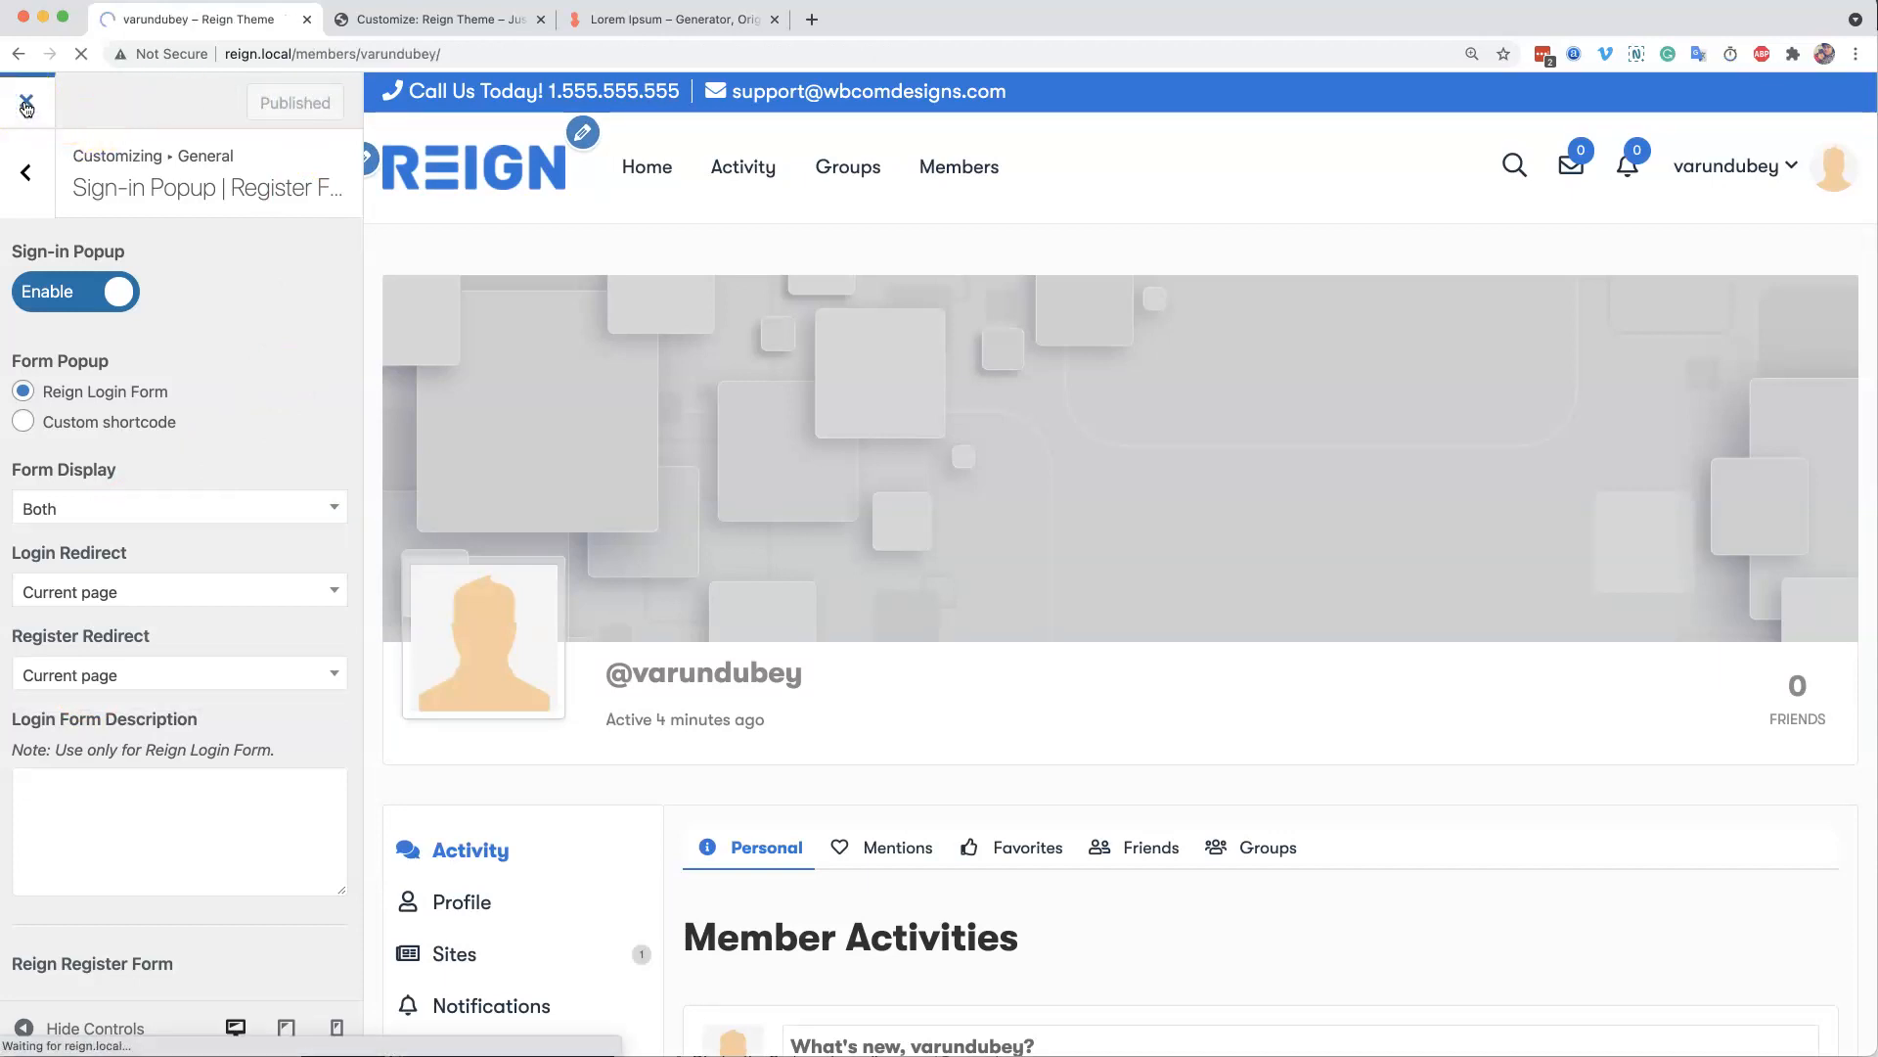
- Log out of the site and check the Login and Registration forms in the header's login popup
{"action": "mouse_move", "coordinate": [1722, 110]}
{"action": "left_click", "coordinate": [1683, 215]}
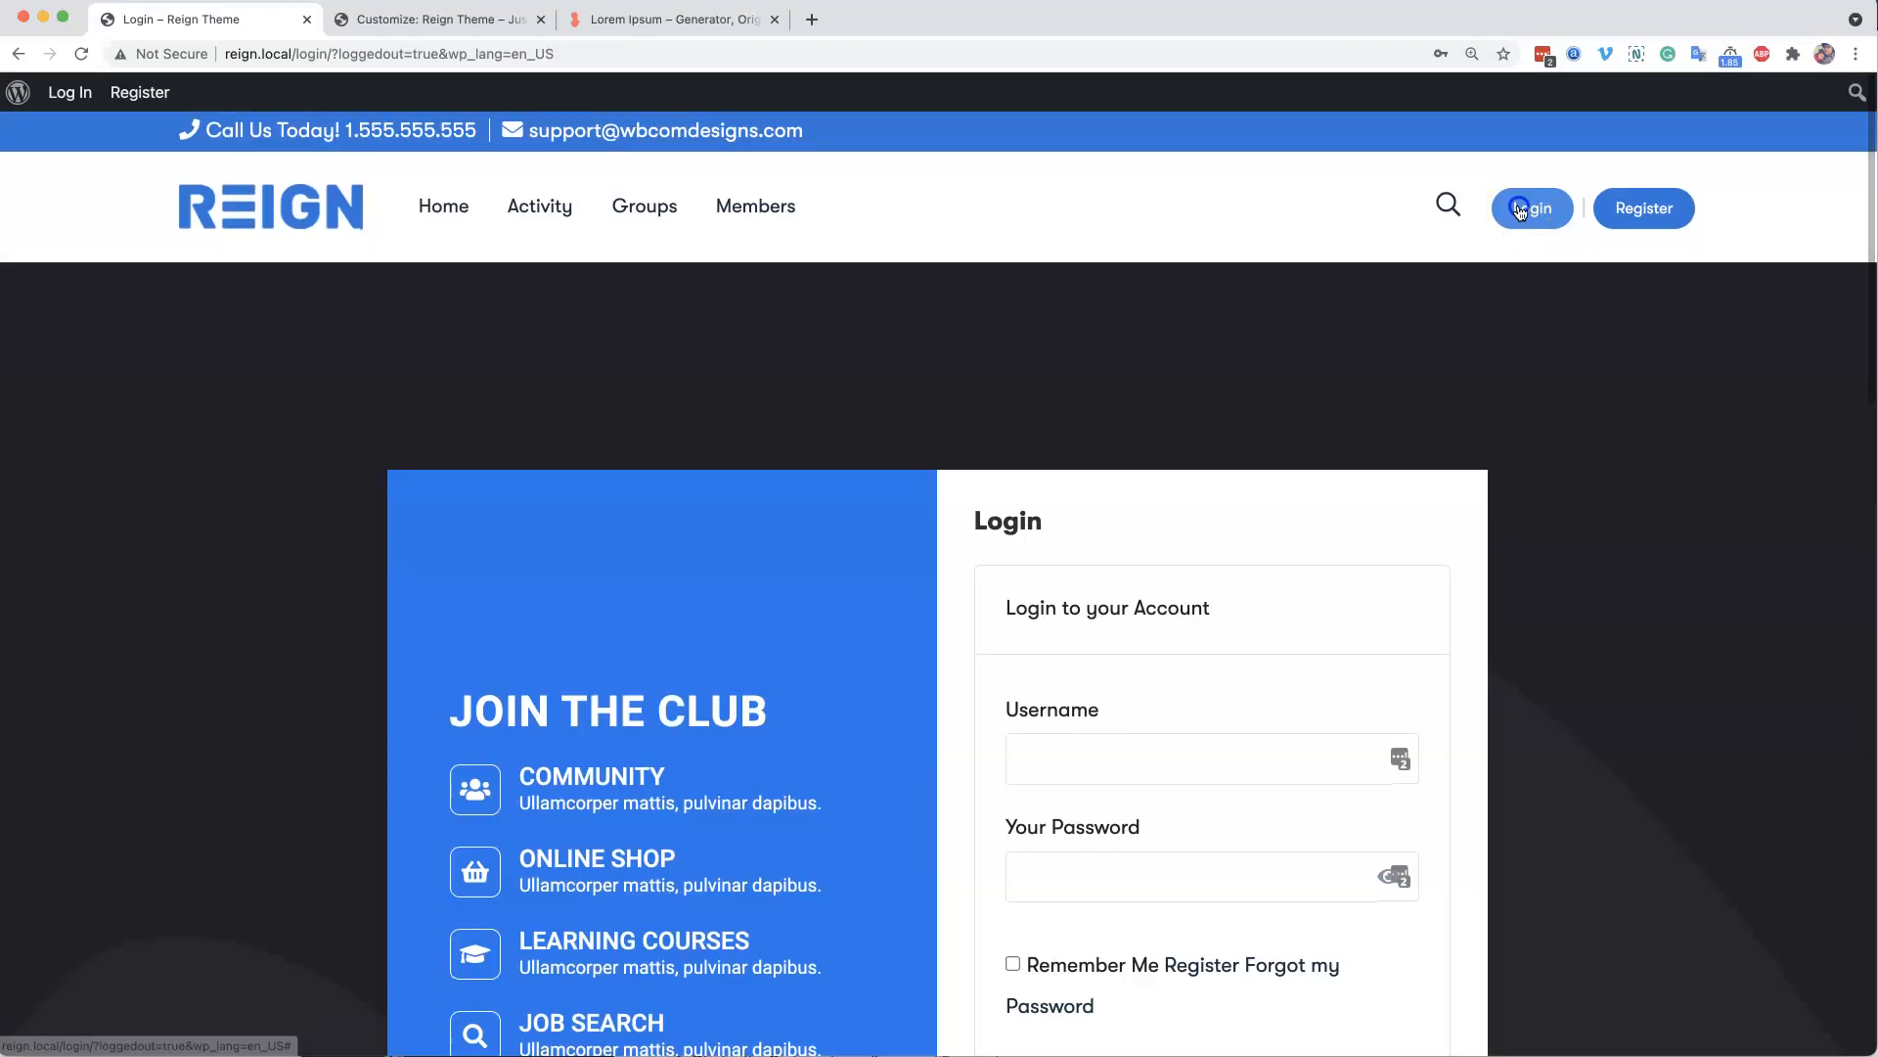
{"action": "left_click", "coordinate": [1532, 207]}
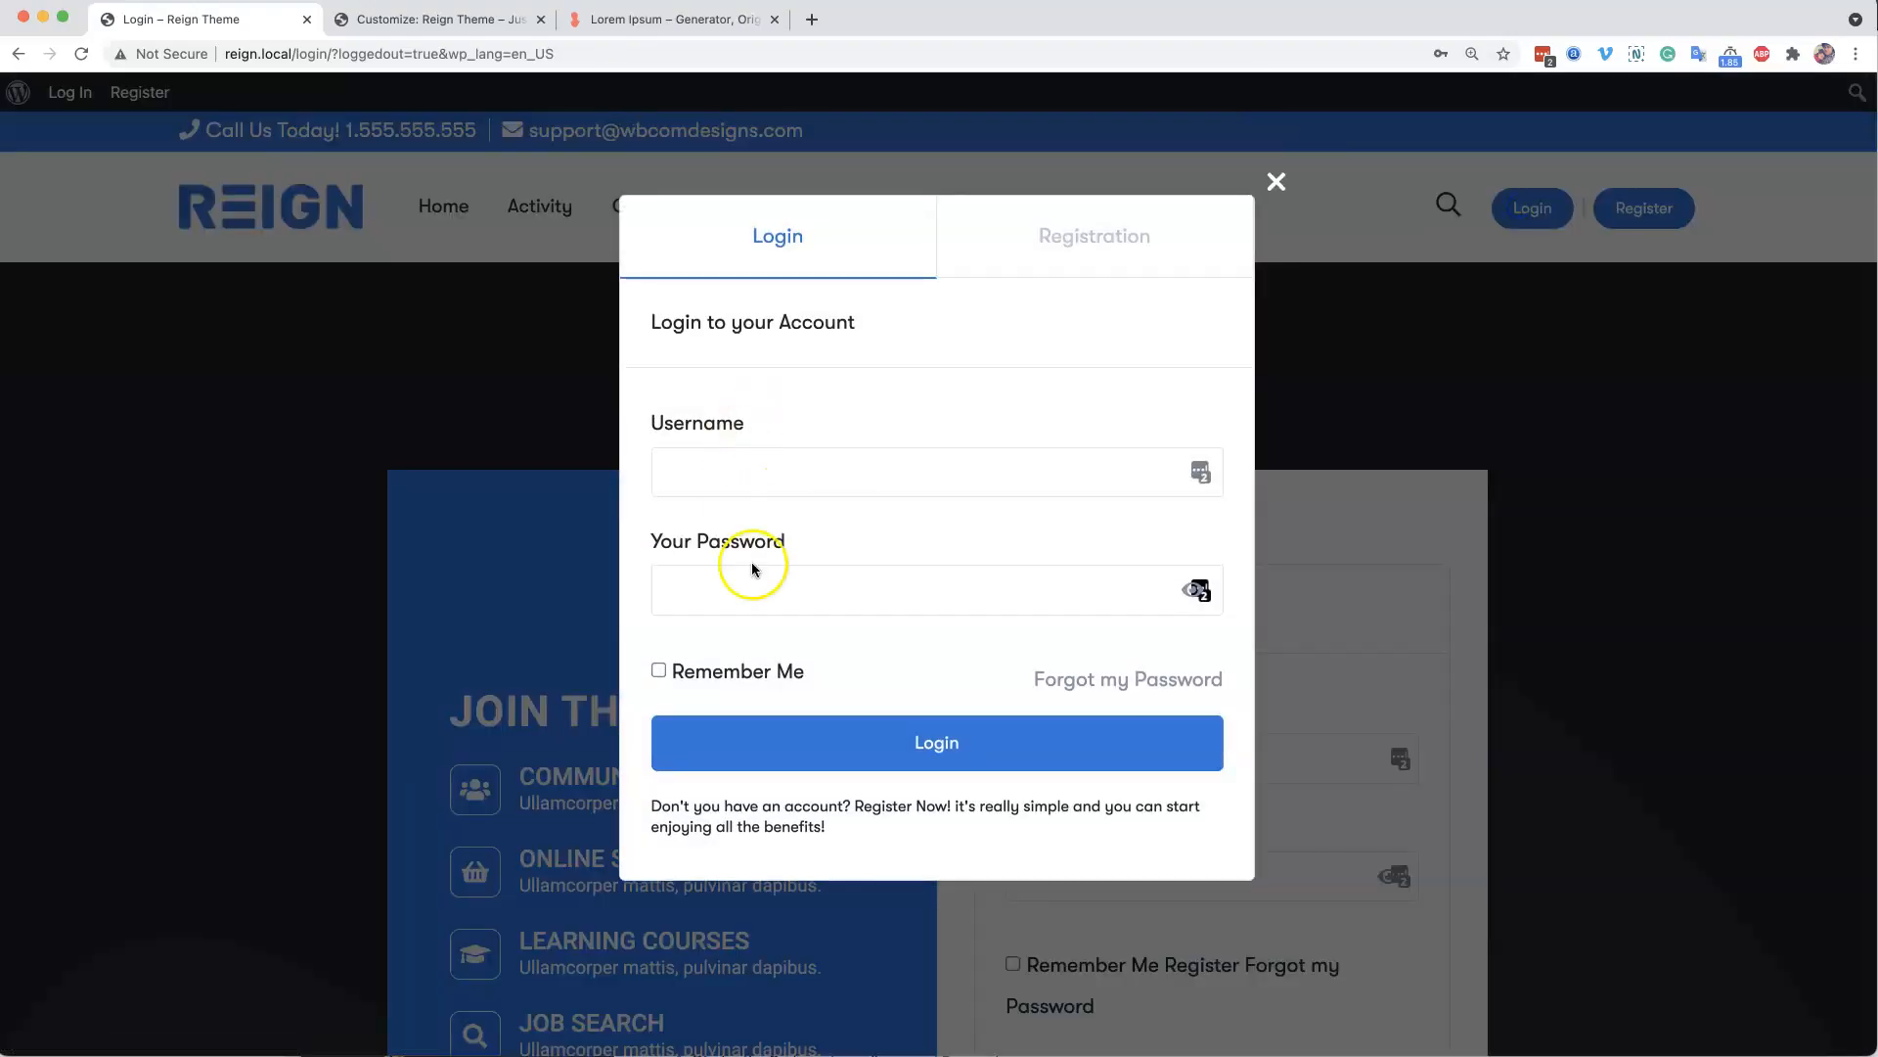
{"action": "left_click", "coordinate": [1181, 244]}
{"action": "scroll", "coordinate": [965, 548], "scroll_direction": "down", "scroll_amount": 2}
{"action": "scroll", "coordinate": [945, 431], "scroll_direction": "up", "scroll_amount": 2}
{"action": "scroll", "coordinate": [945, 431], "scroll_direction": "down", "scroll_amount": 2}
{"action": "scroll", "coordinate": [945, 431], "scroll_direction": "up", "scroll_amount": 2}
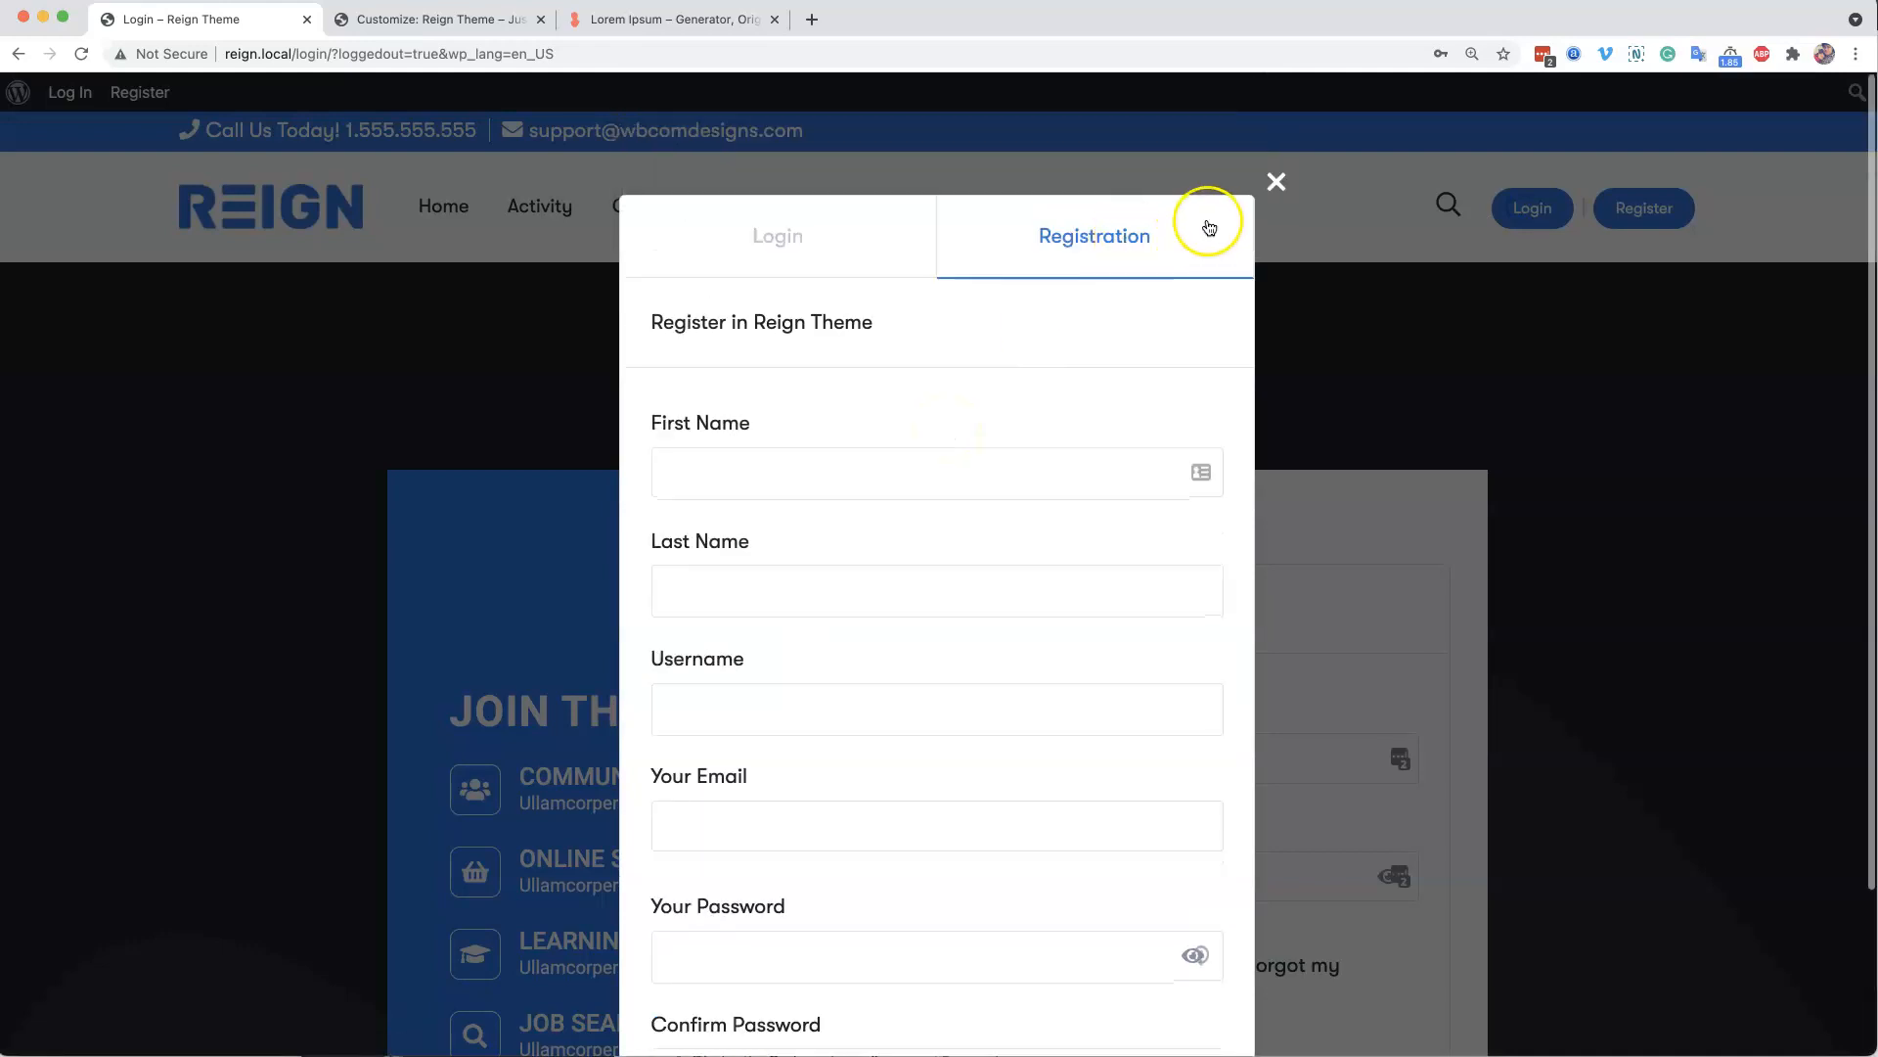
{"action": "left_click", "coordinate": [1276, 181]}
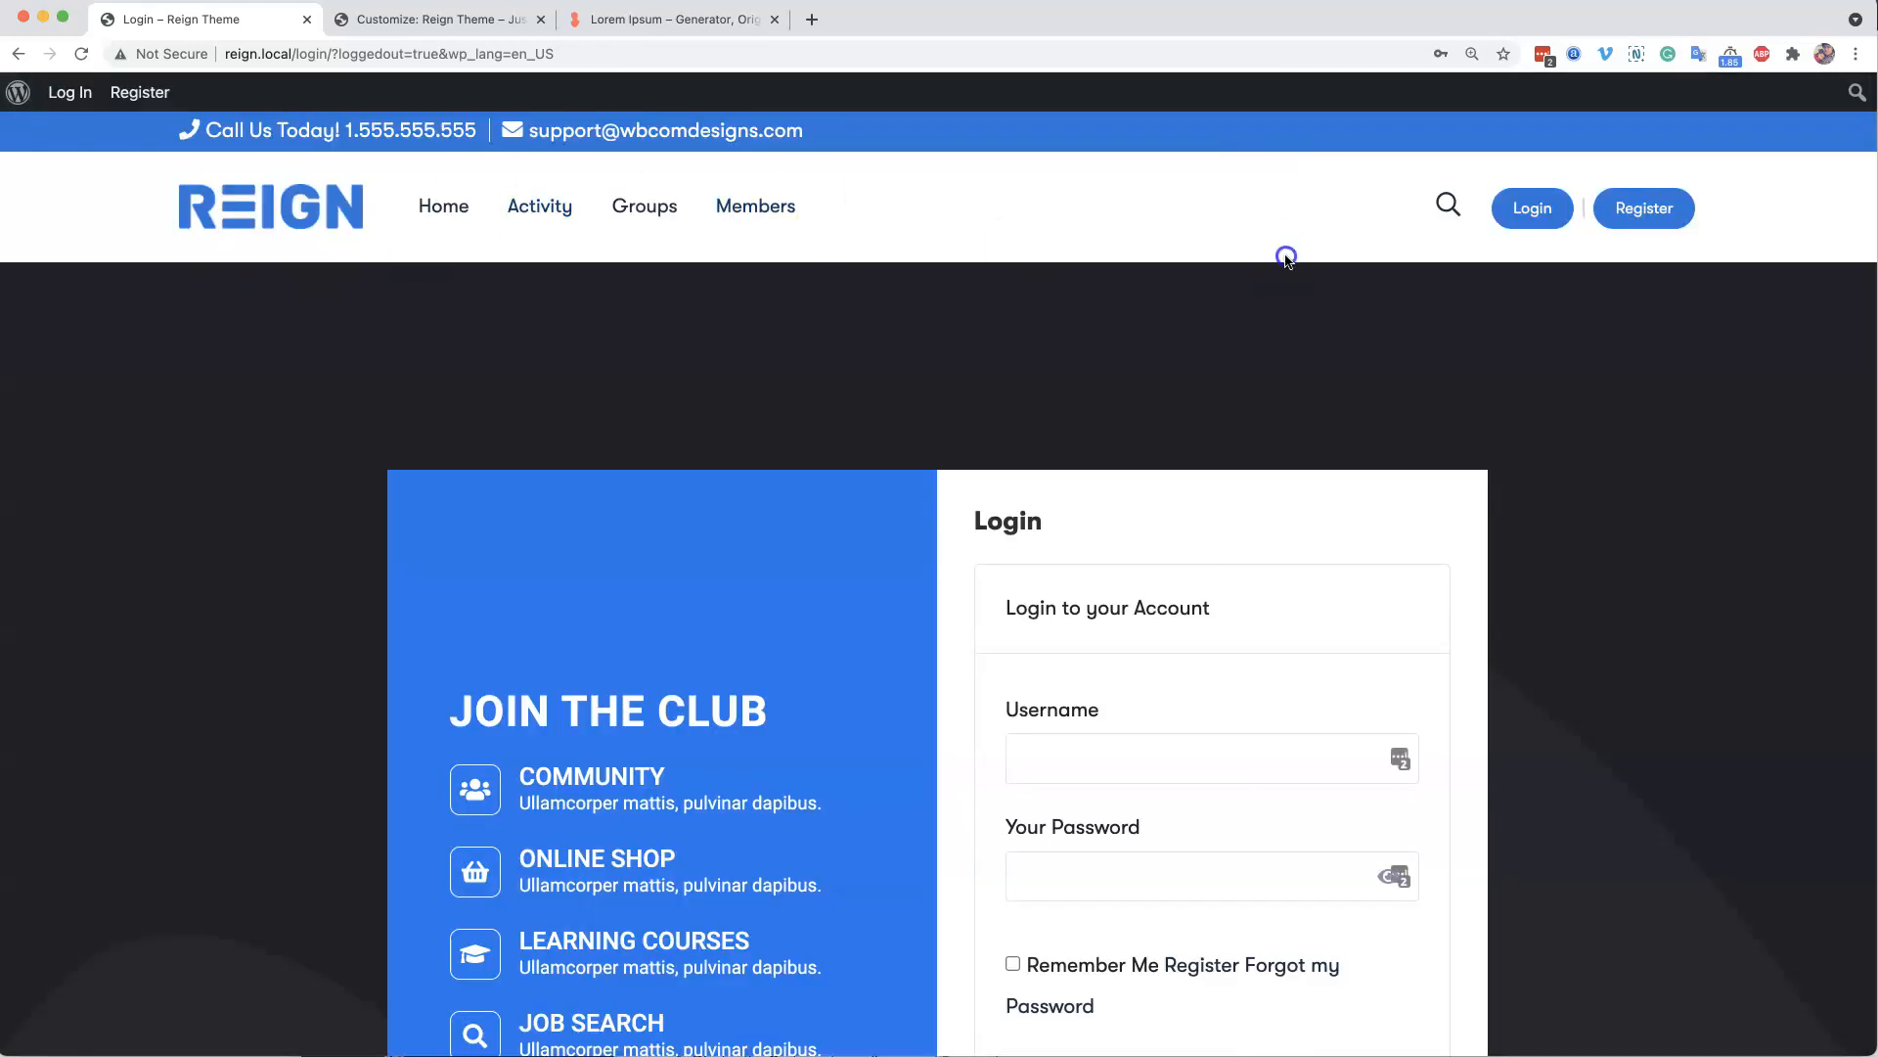
- Open the custom Login page and log back in with the saved username and account password
{"action": "left_click", "coordinate": [70, 96]}
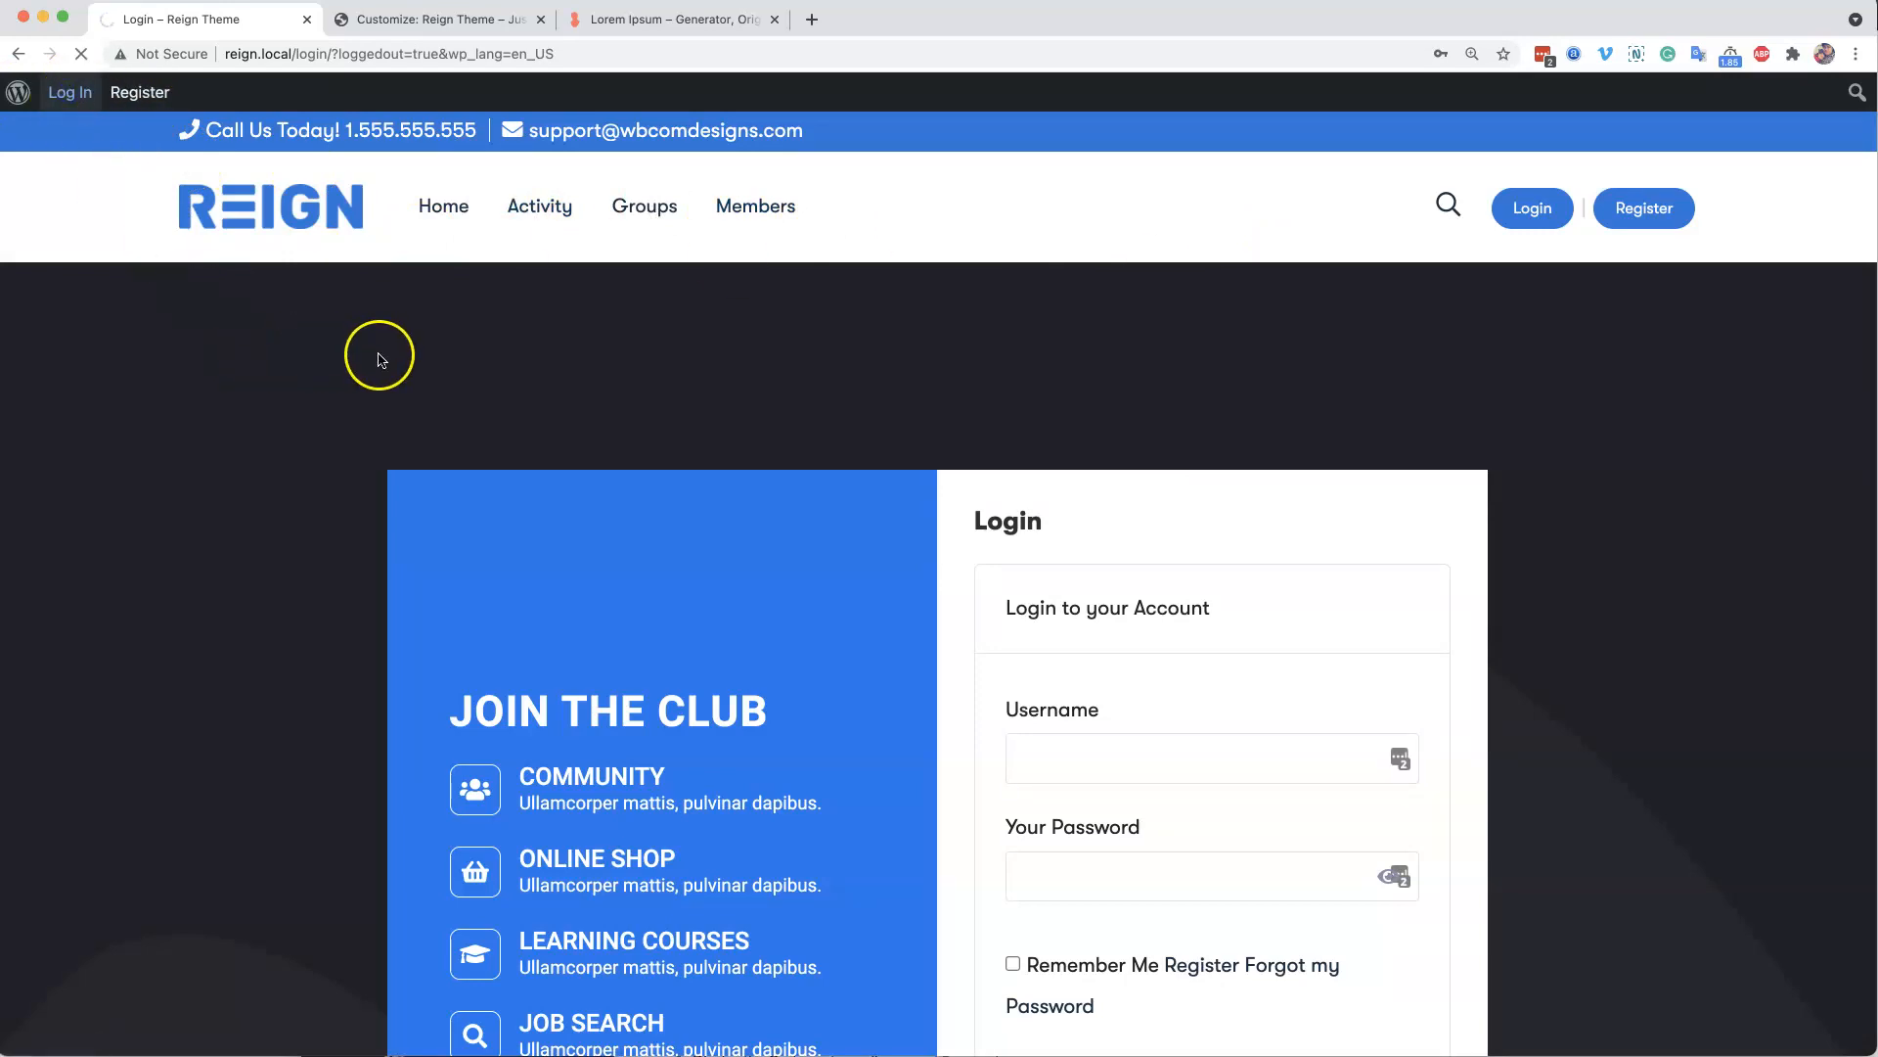
{"action": "left_click", "coordinate": [1086, 753]}
{"action": "left_click", "coordinate": [1080, 818]}
{"action": "scroll", "coordinate": [1052, 881], "scroll_direction": "down", "scroll_amount": 2}
{"action": "left_click", "coordinate": [1062, 885]}
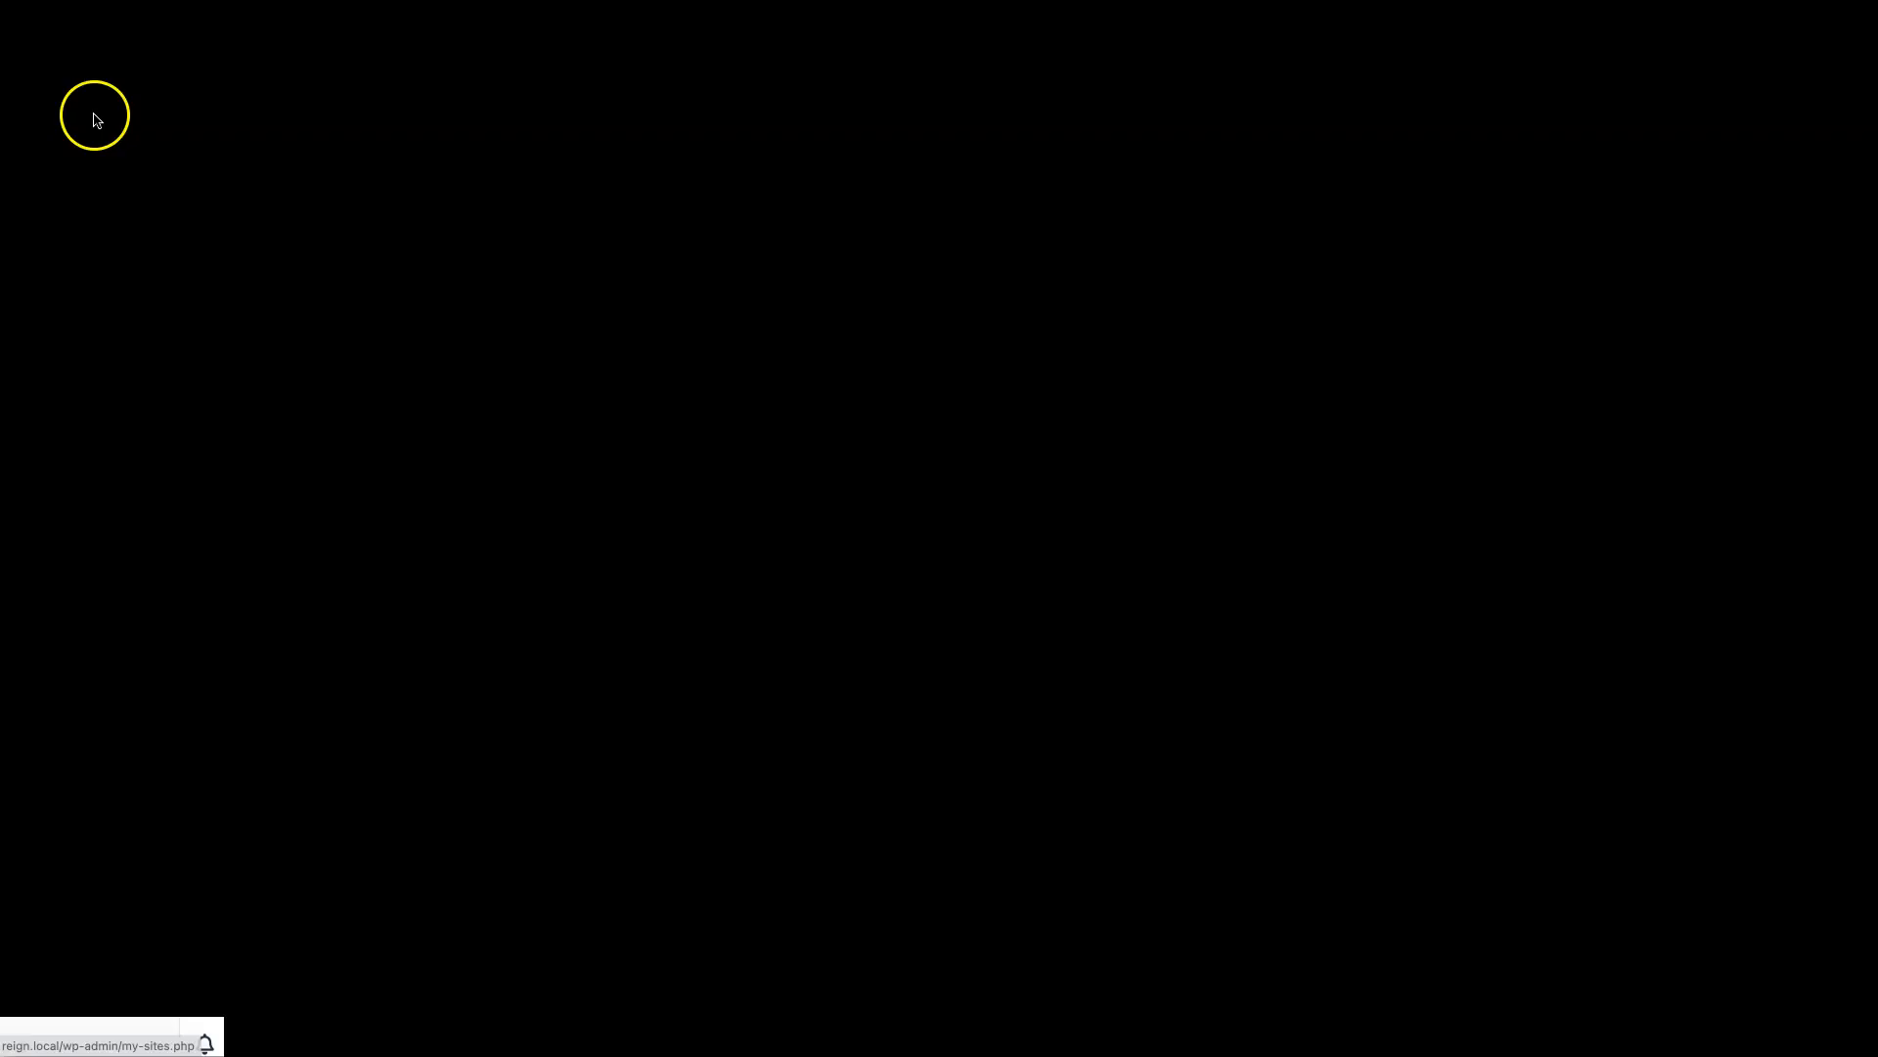
- Go to the Reign Theme site's admin dashboard and open the Reign Settings page
{"action": "mouse_move", "coordinate": [98, 98]}
{"action": "mouse_move", "coordinate": [78, 176]}
{"action": "left_click", "coordinate": [297, 183]}
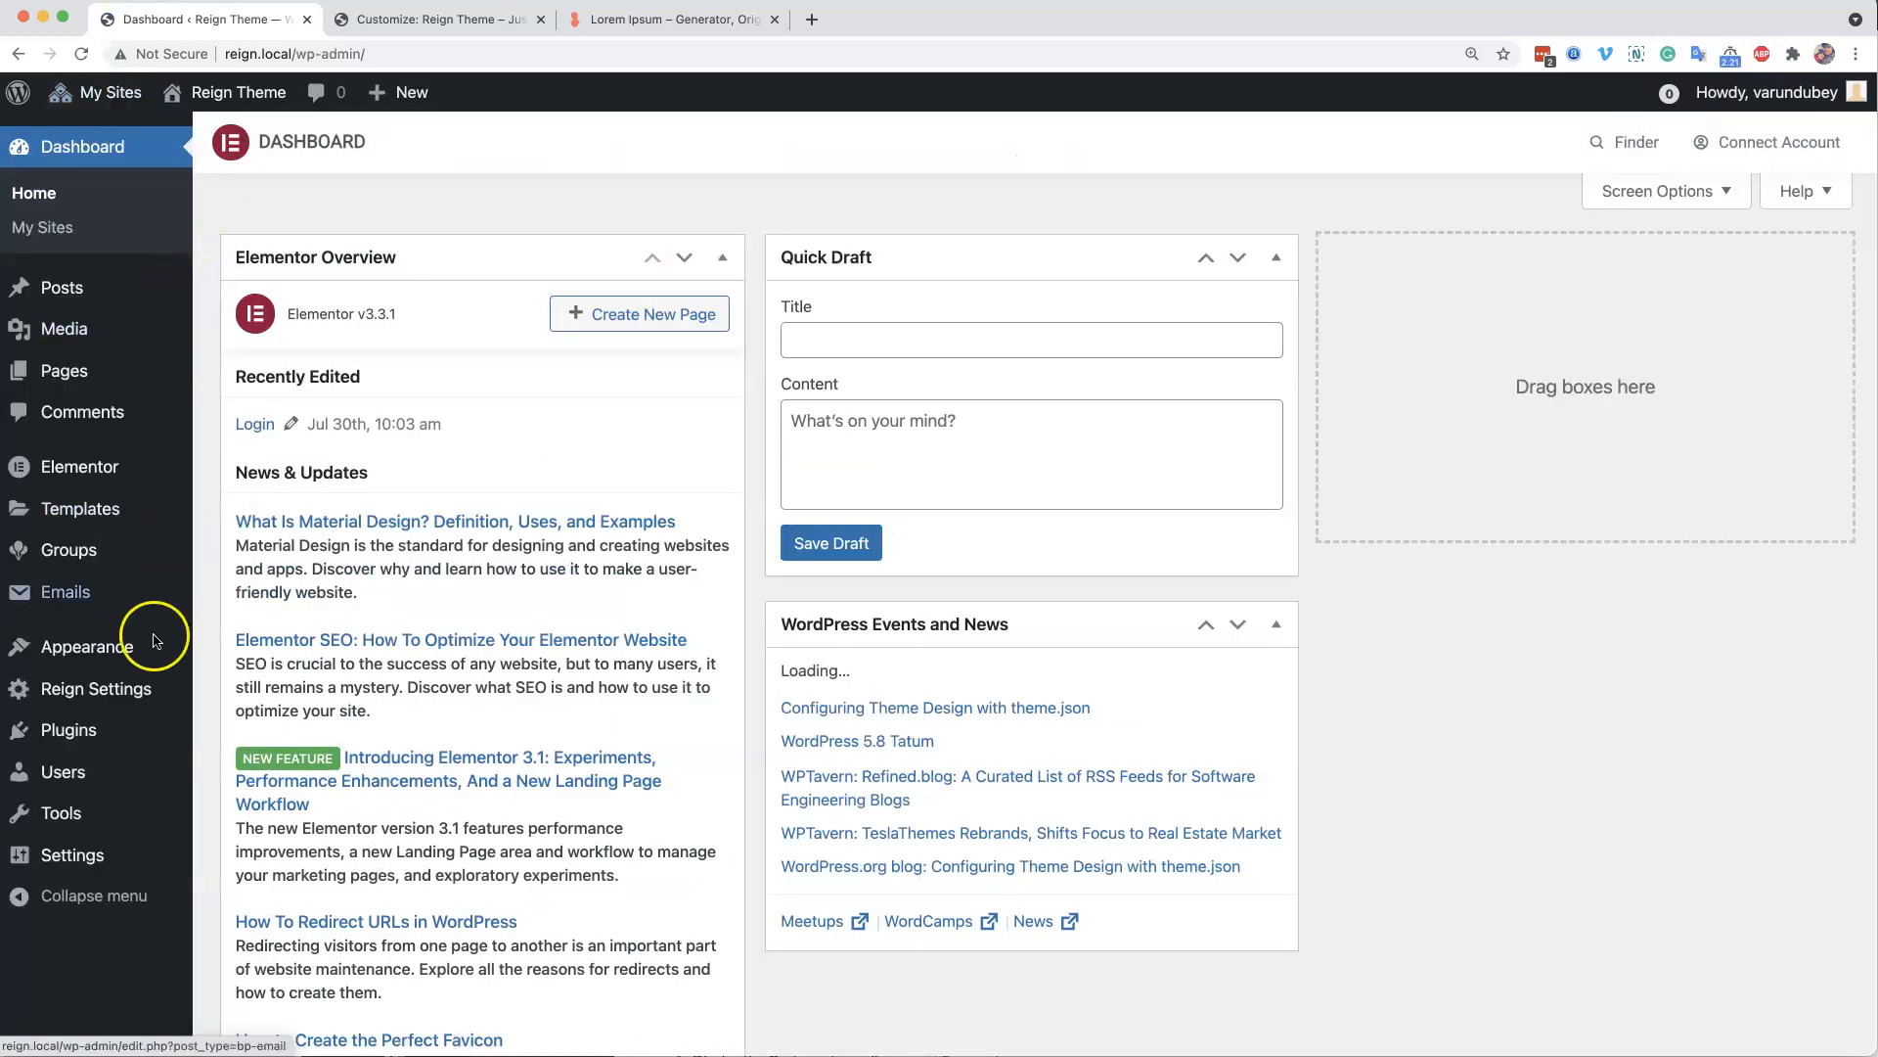
{"action": "mouse_move", "coordinate": [142, 676]}
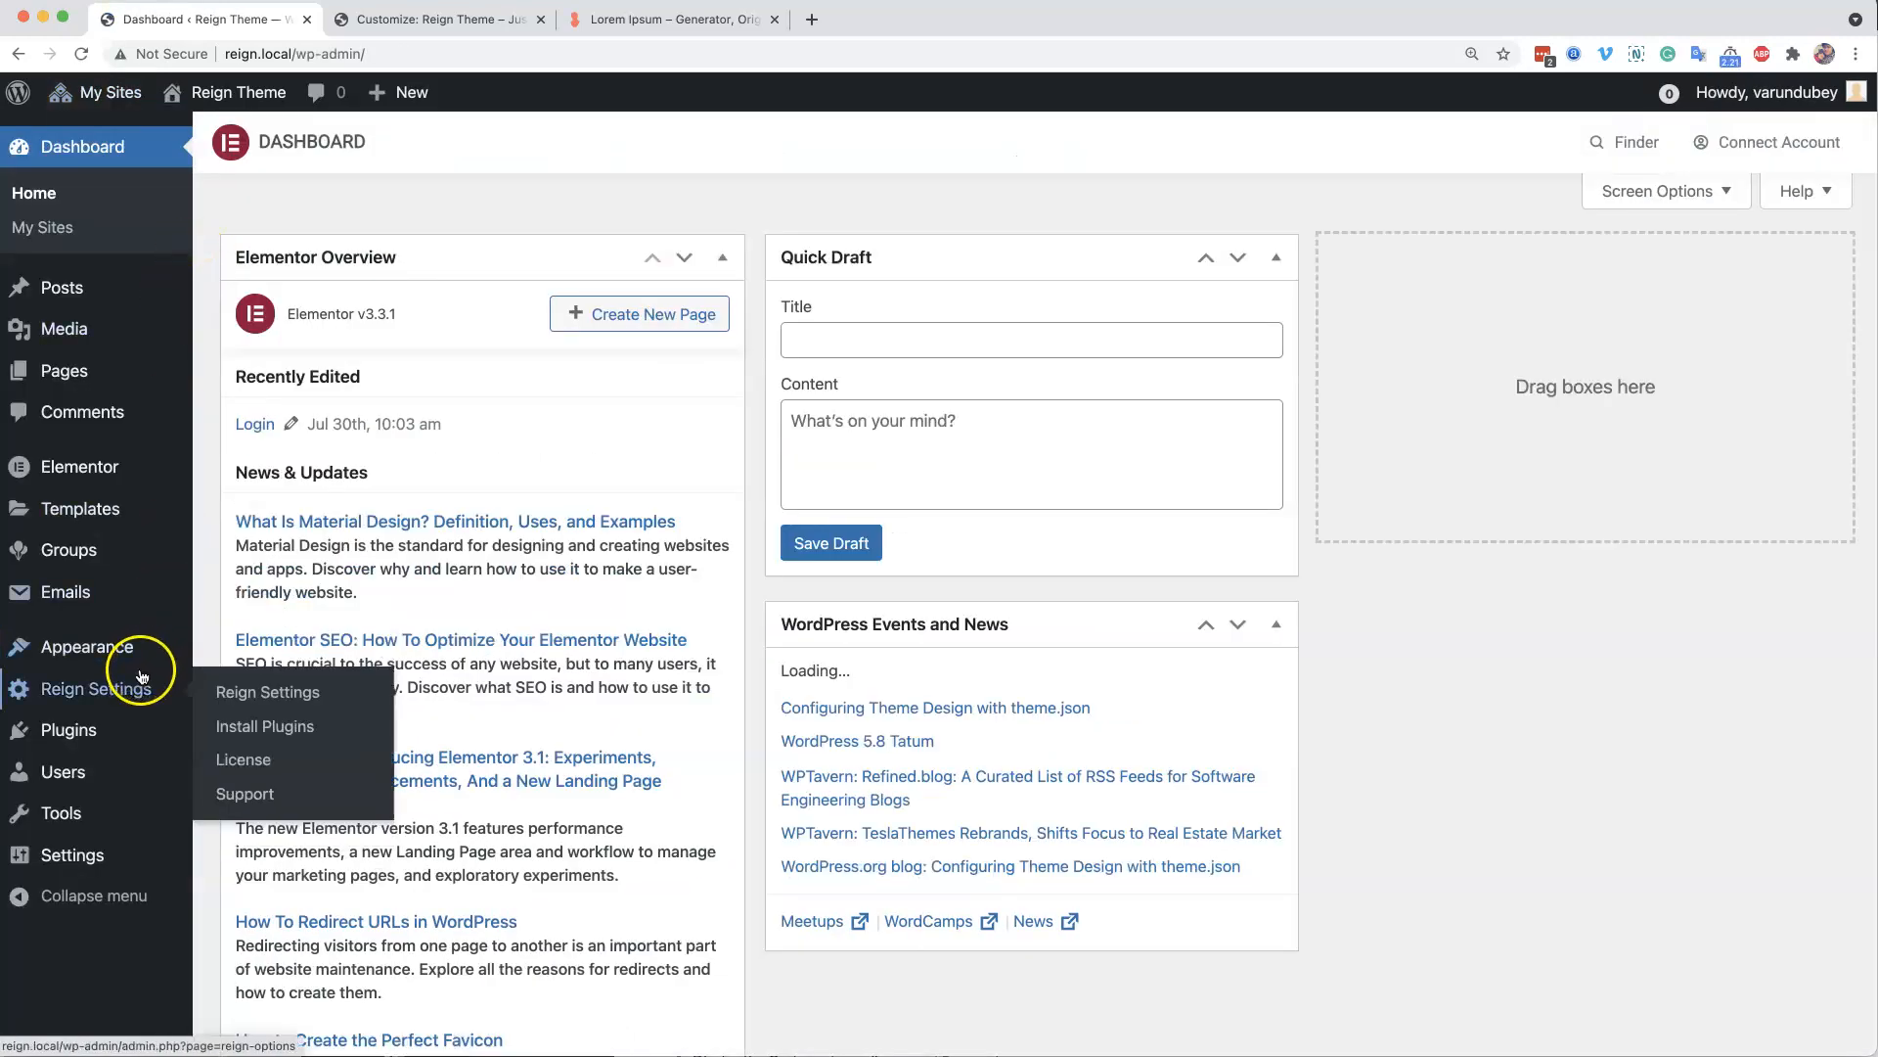
{"action": "left_click", "coordinate": [281, 694]}
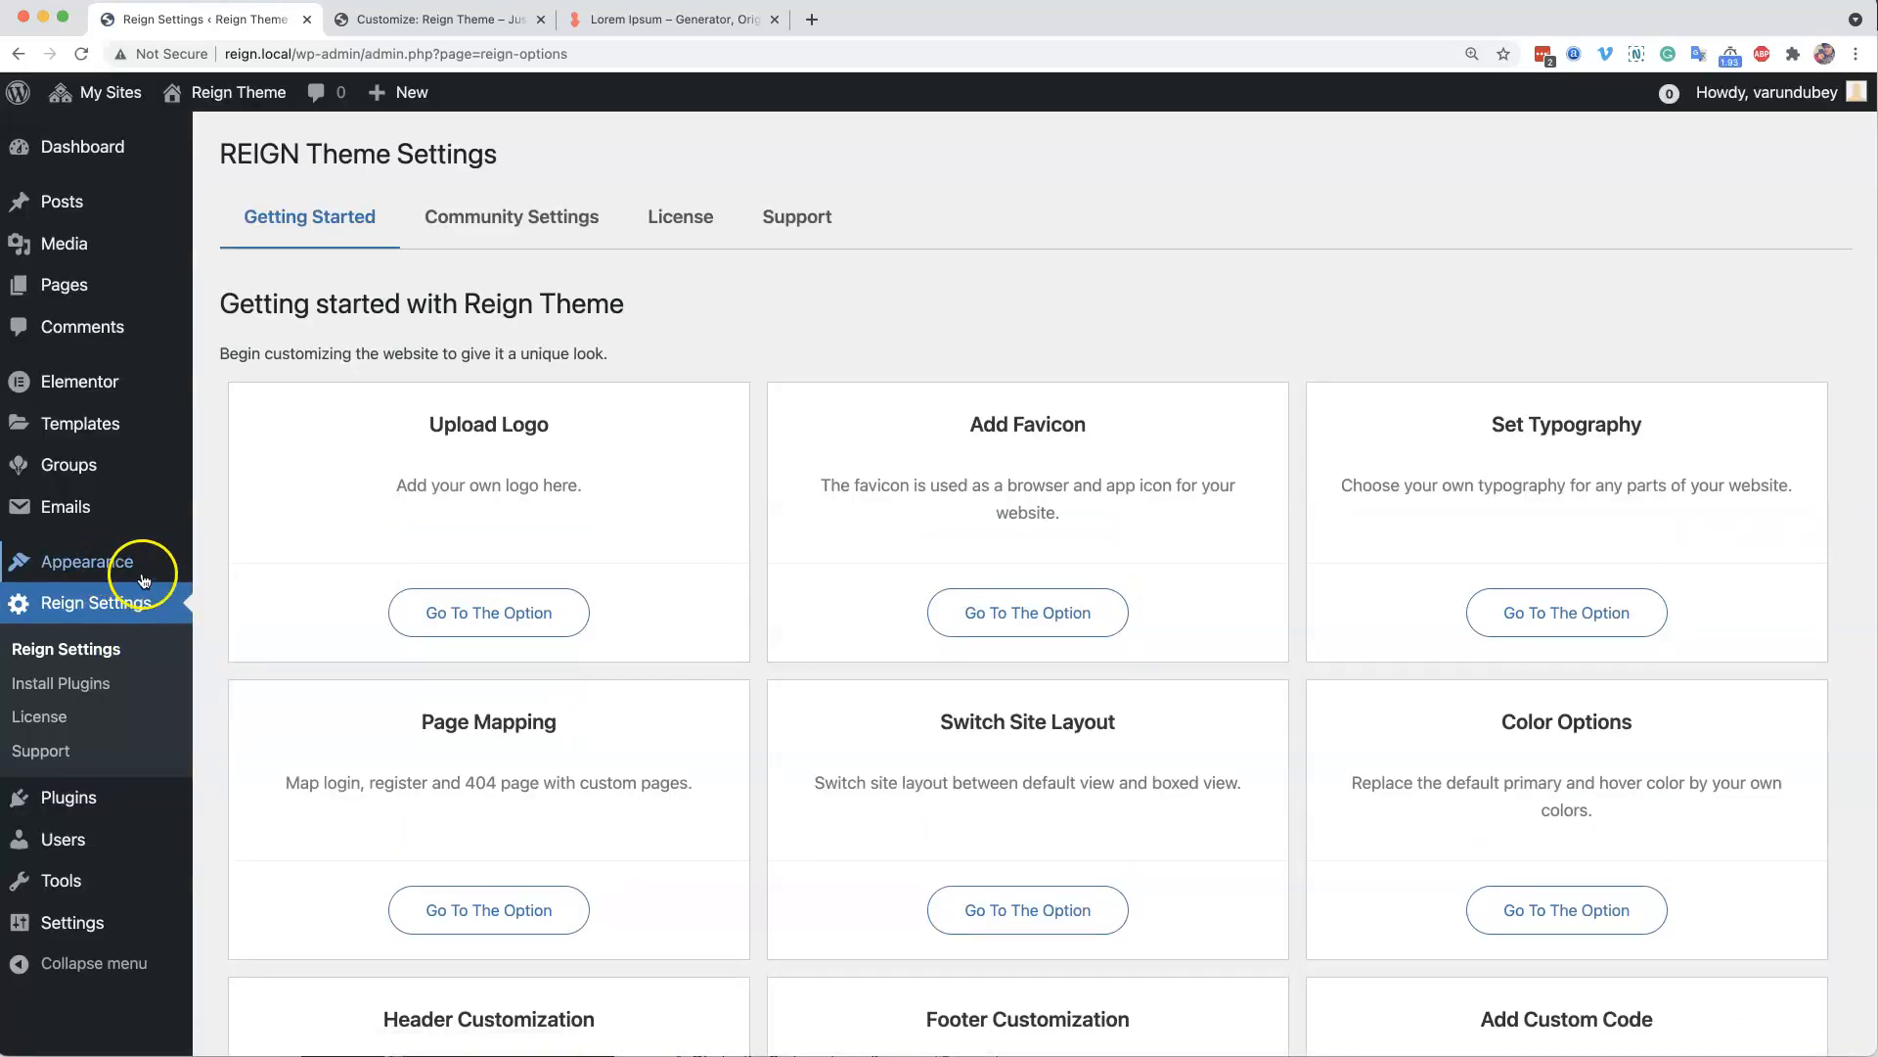
- Enable the Dark Mode Toggle in the customizer's general options, publish the change, and close the customizer
{"action": "mouse_move", "coordinate": [144, 581]}
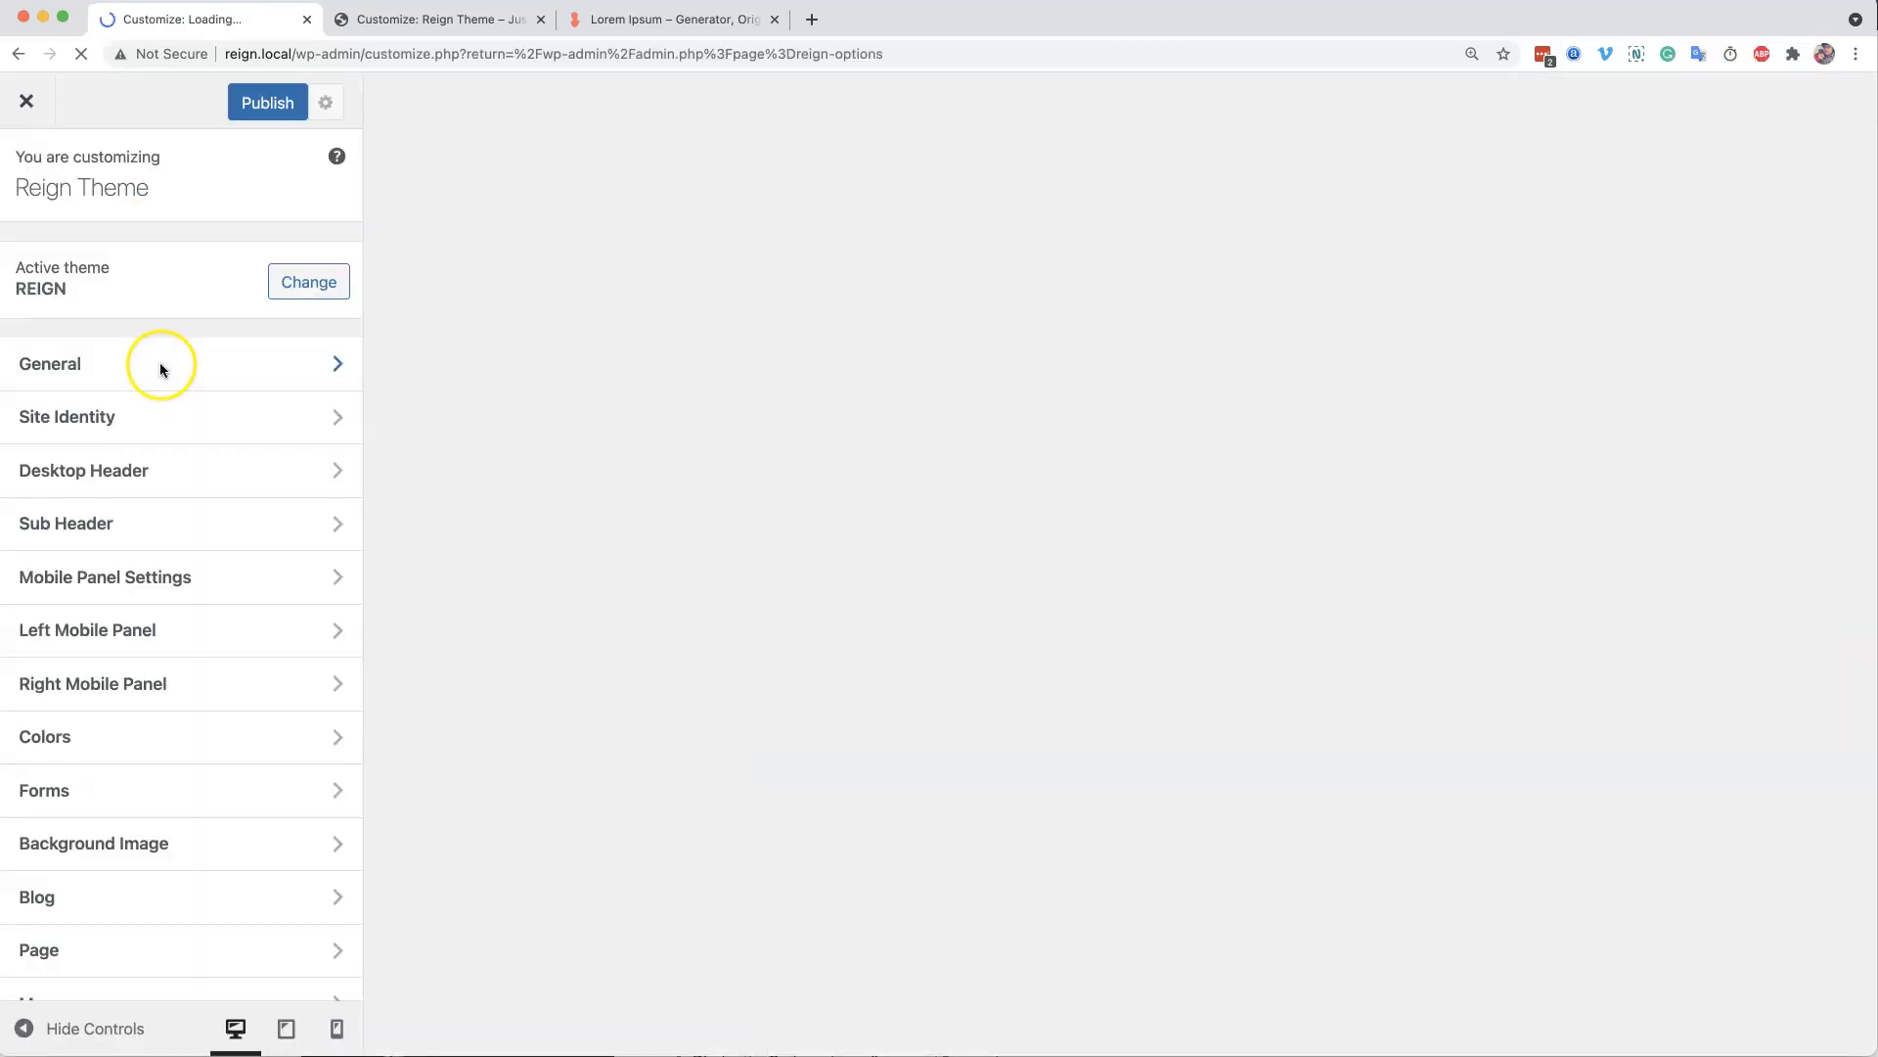
{"action": "left_click", "coordinate": [110, 350]}
{"action": "left_click", "coordinate": [146, 472]}
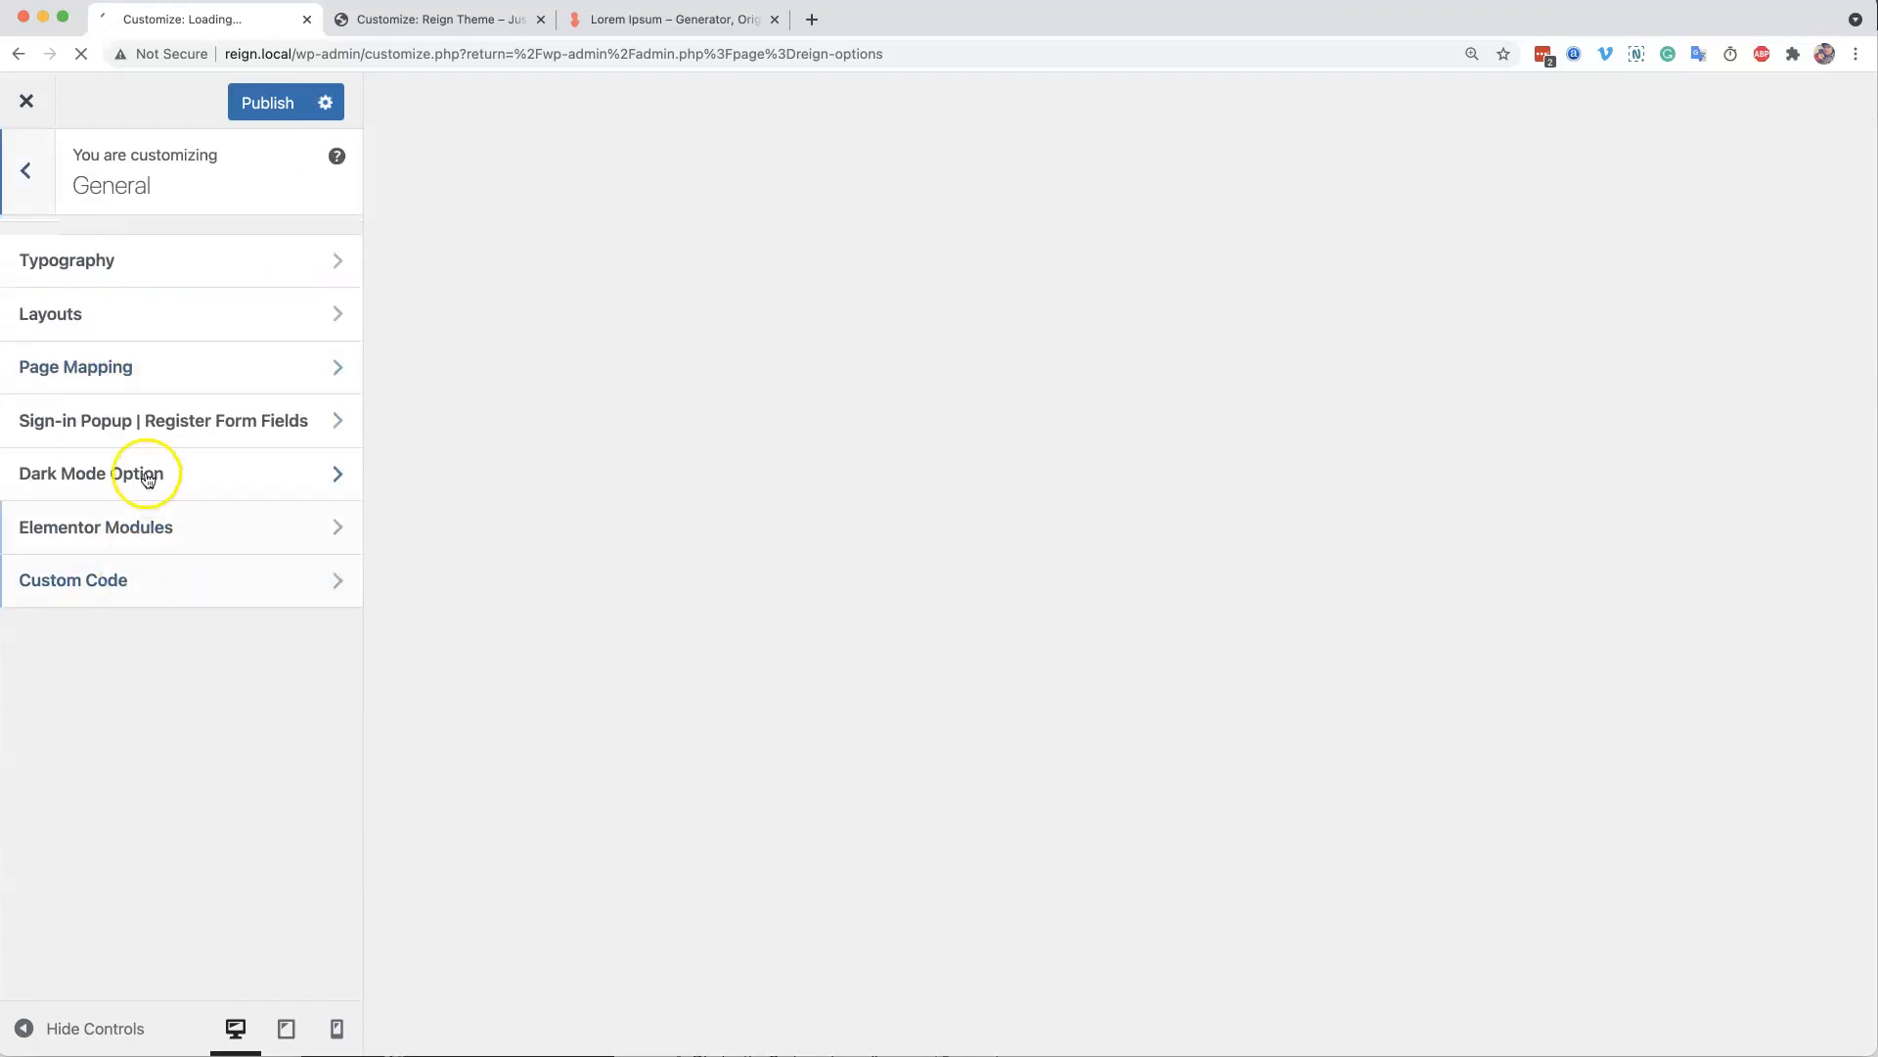
{"action": "left_click", "coordinate": [78, 354]}
{"action": "left_click", "coordinate": [266, 100]}
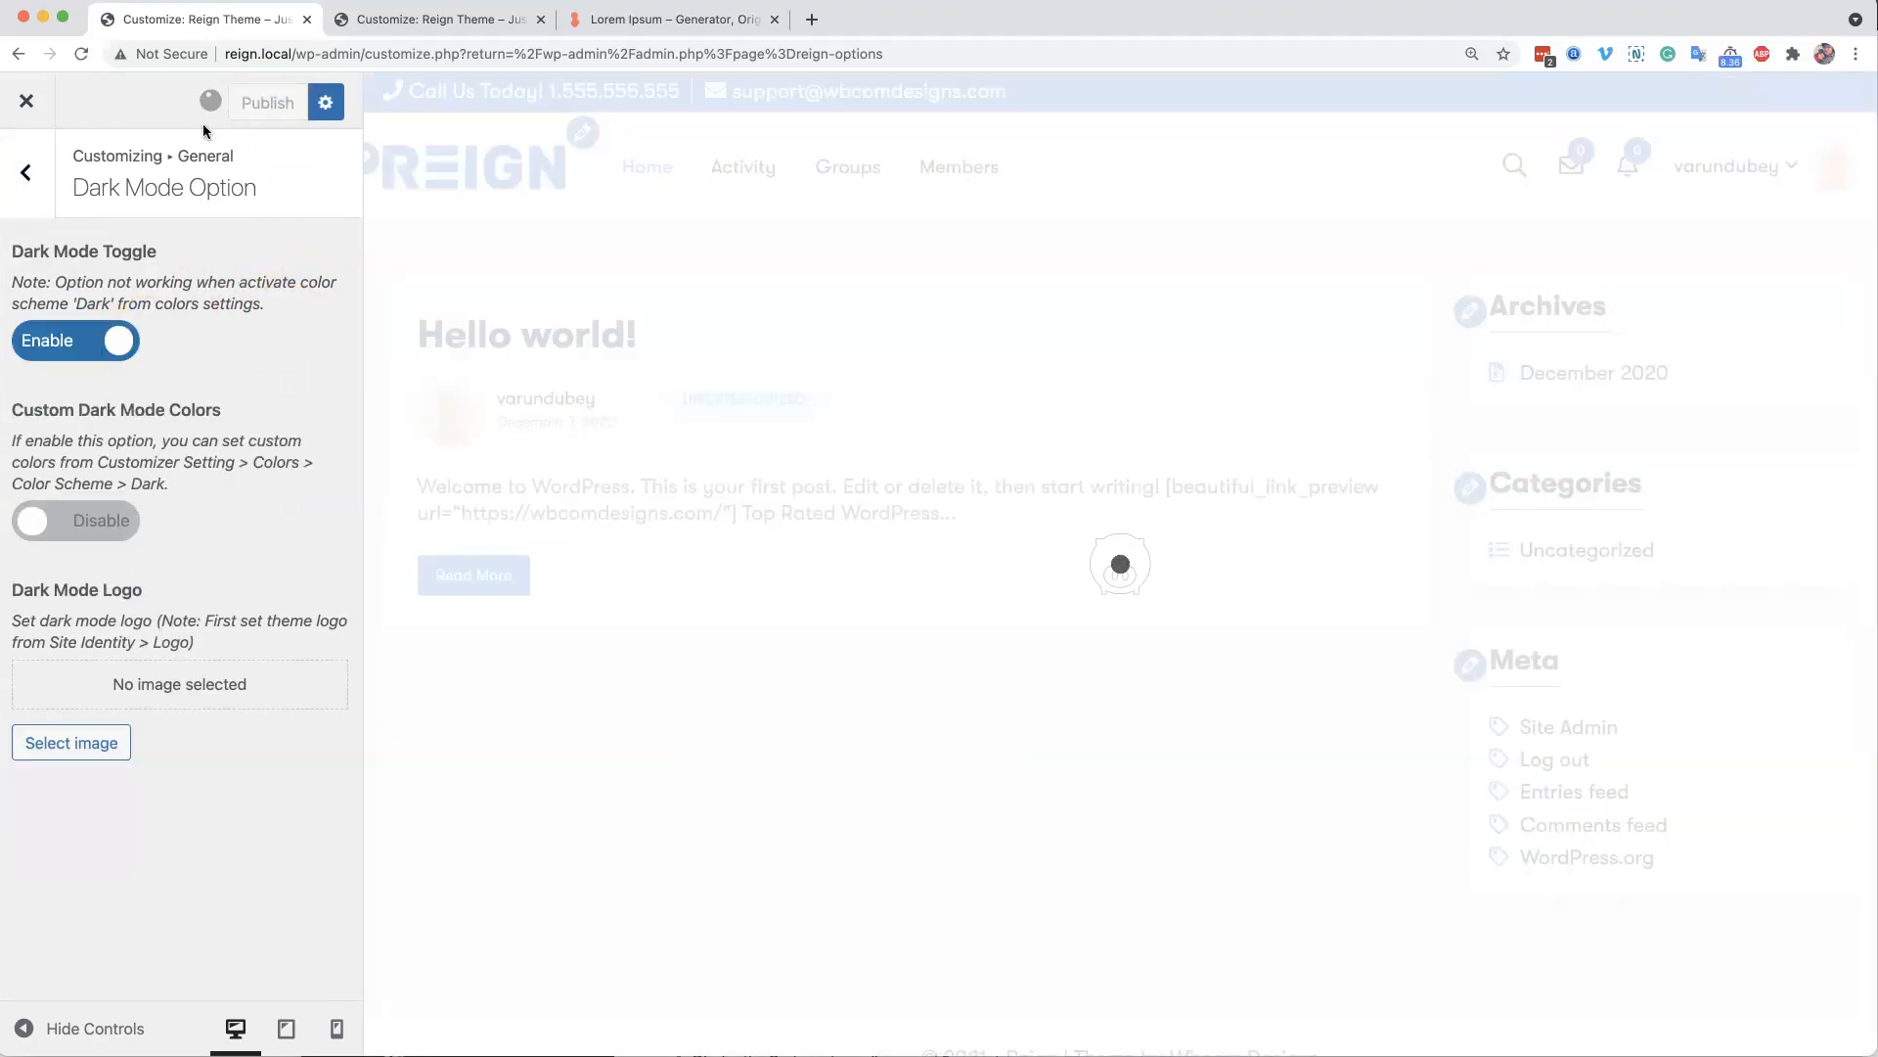
{"action": "left_click", "coordinate": [40, 101]}
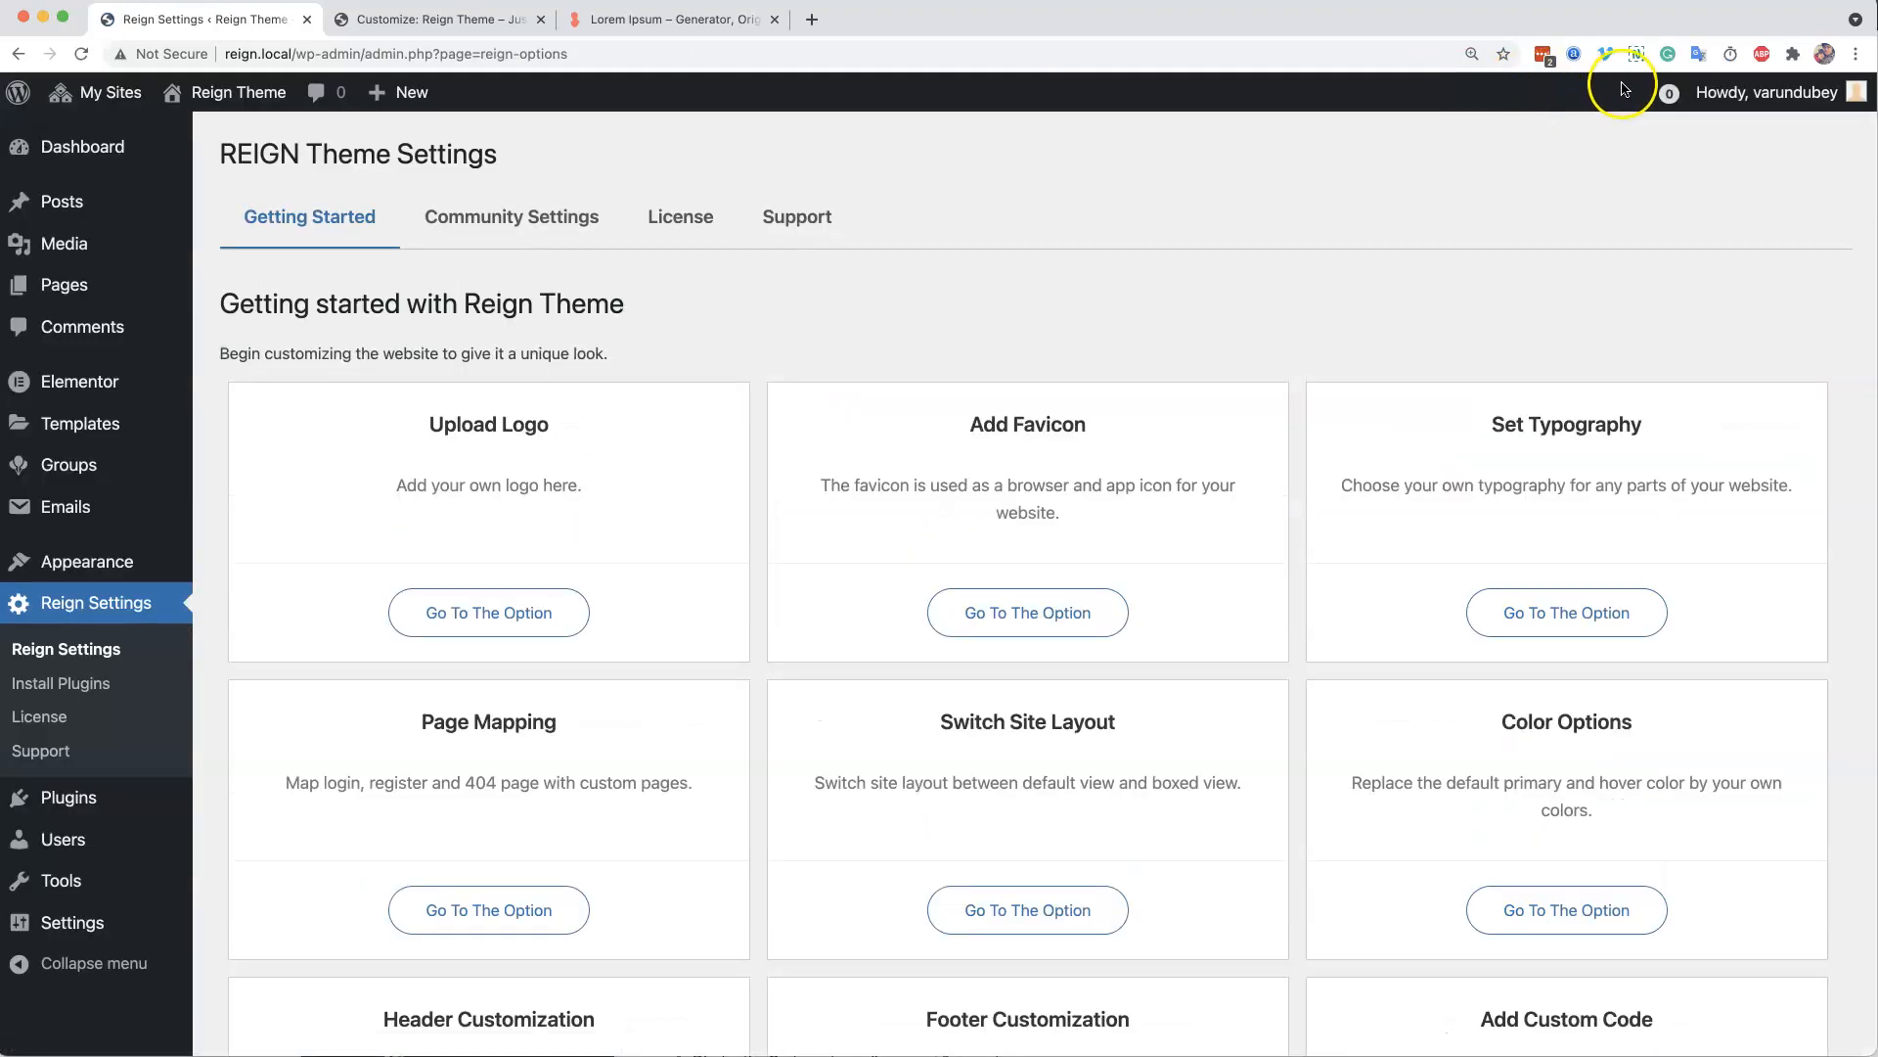
- Log out of the site and switch the custom Login page to dark mode
{"action": "mouse_move", "coordinate": [1798, 114]}
{"action": "left_click", "coordinate": [1728, 214]}
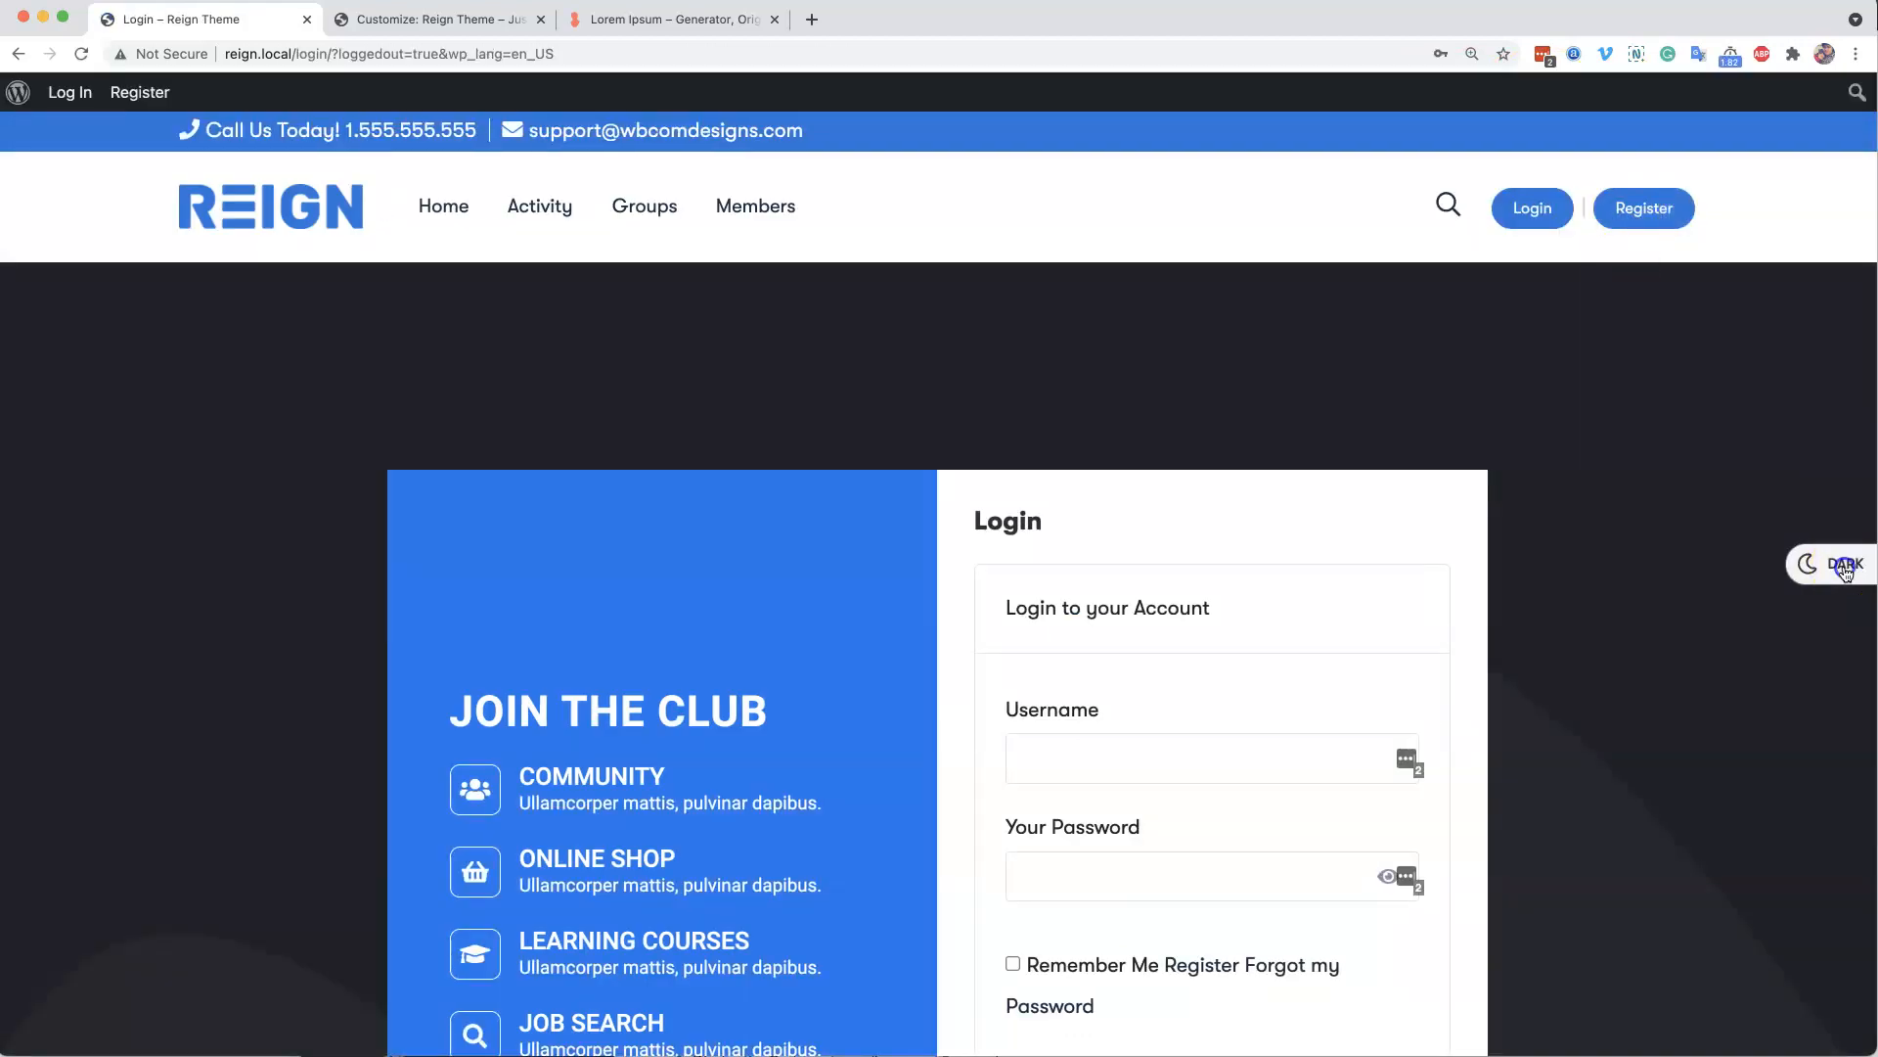
{"action": "left_click", "coordinate": [1846, 568]}
- Examine the dark mode appearance of the popup's Login and Registration forms and of the whole custom Login page
{"action": "left_click", "coordinate": [1532, 207]}
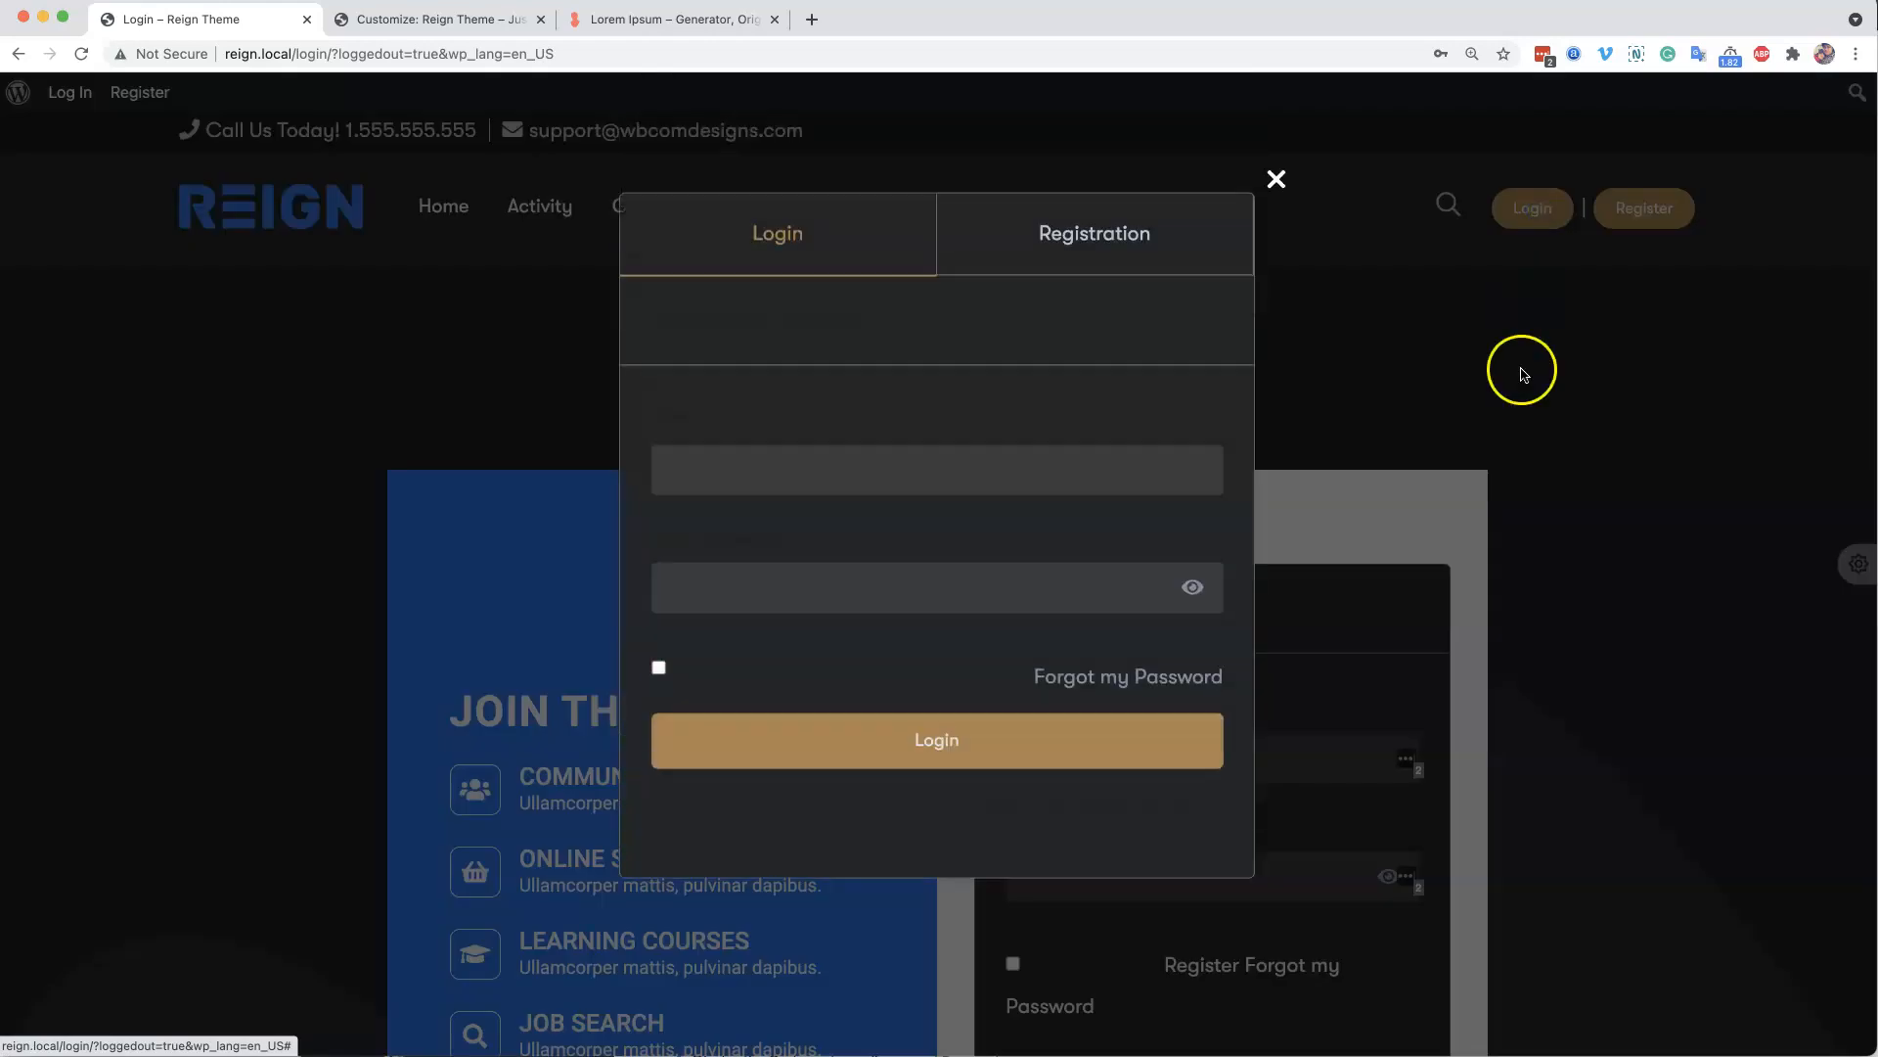
{"action": "left_click", "coordinate": [1136, 239]}
{"action": "left_click", "coordinate": [759, 239]}
{"action": "left_click", "coordinate": [1065, 245]}
{"action": "left_click", "coordinate": [779, 239]}
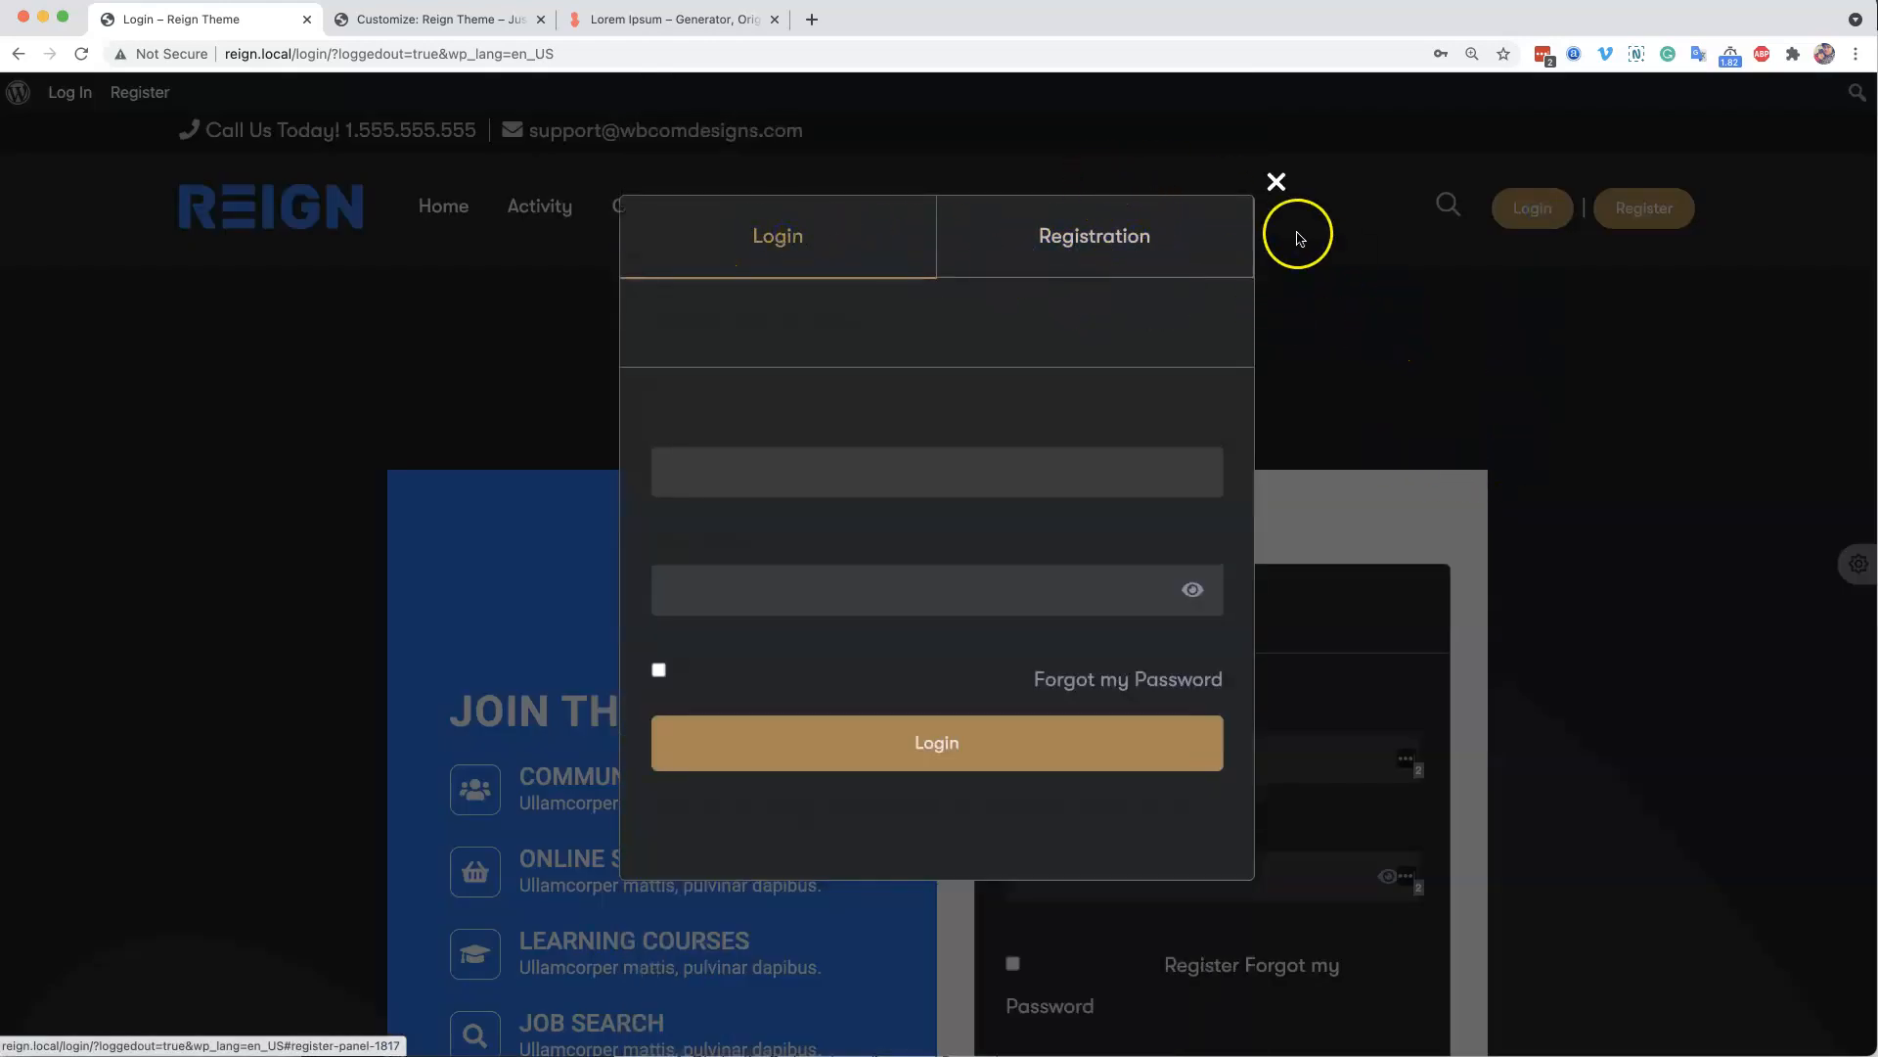
{"action": "left_click", "coordinate": [1274, 185]}
{"action": "scroll", "coordinate": [1242, 485], "scroll_direction": "down", "scroll_amount": 10}
{"action": "scroll", "coordinate": [1243, 485], "scroll_direction": "up", "scroll_amount": 6}
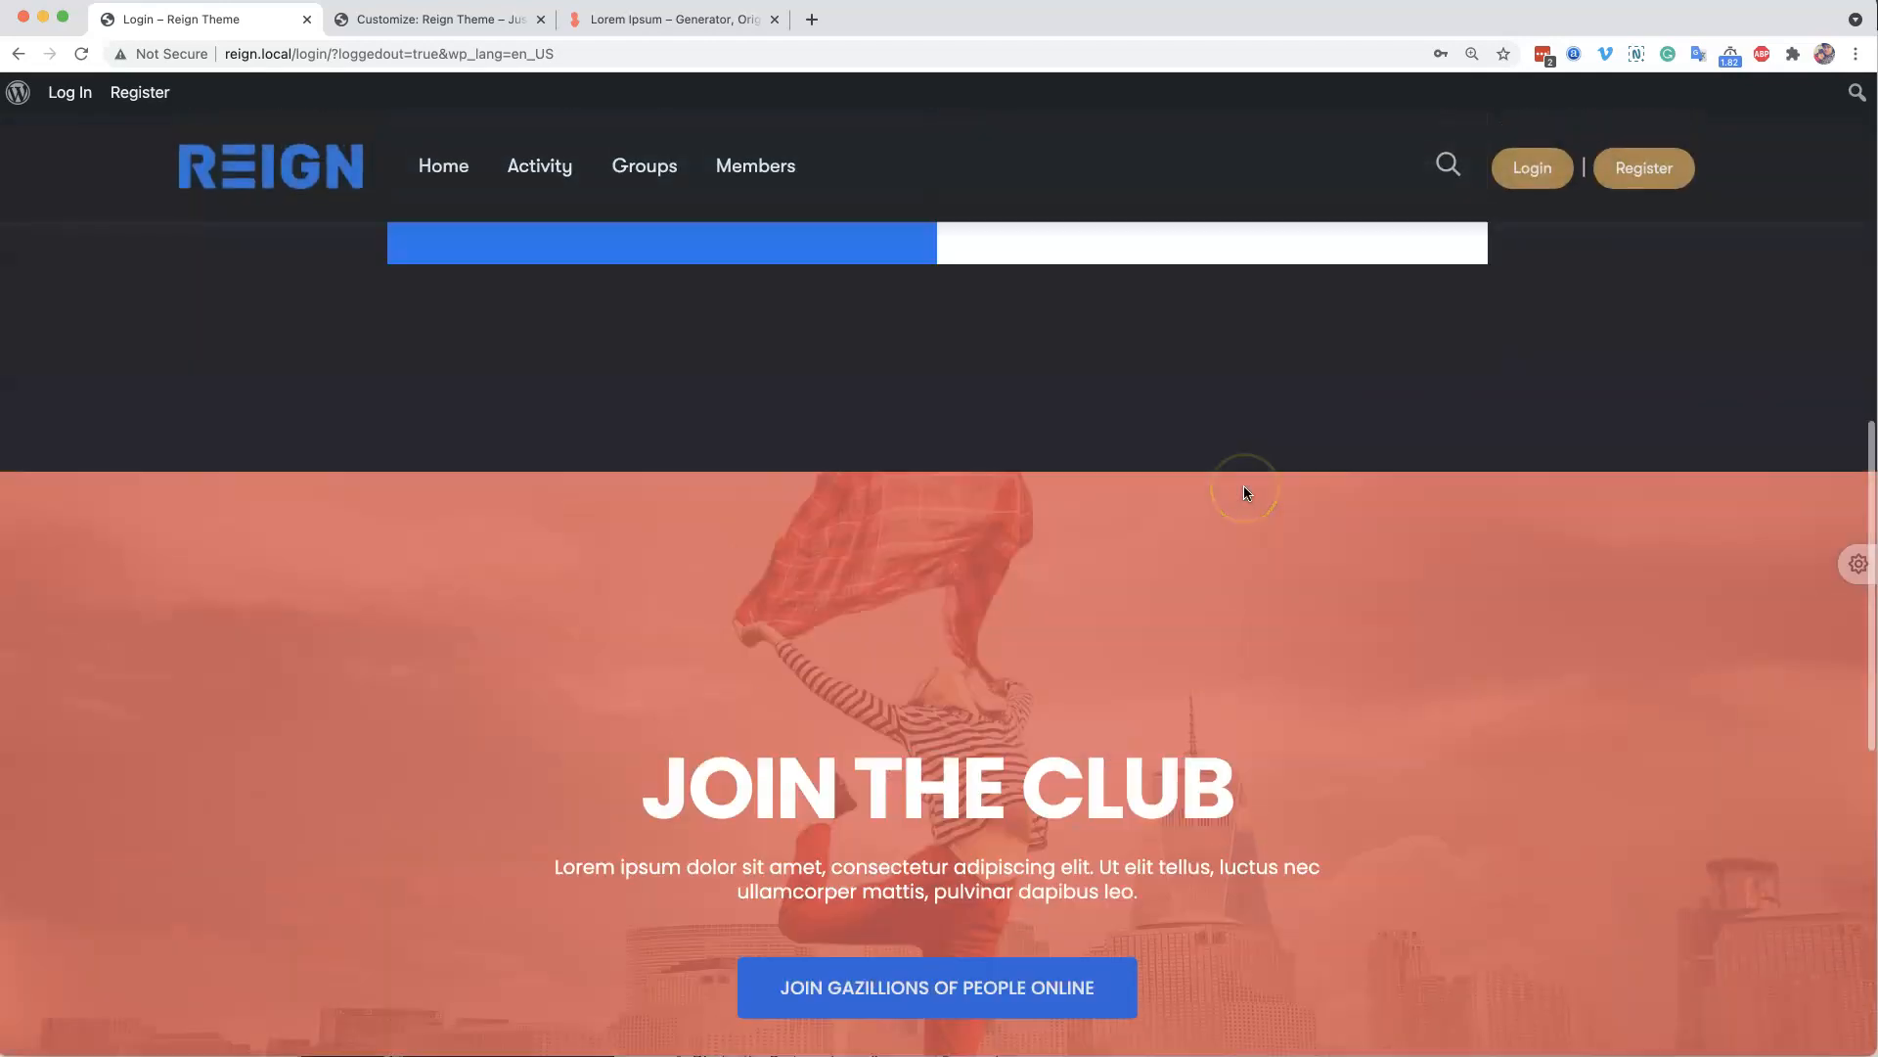
{"action": "scroll", "coordinate": [1242, 486], "scroll_direction": "up", "scroll_amount": 5}
{"action": "left_click", "coordinate": [1545, 491]}
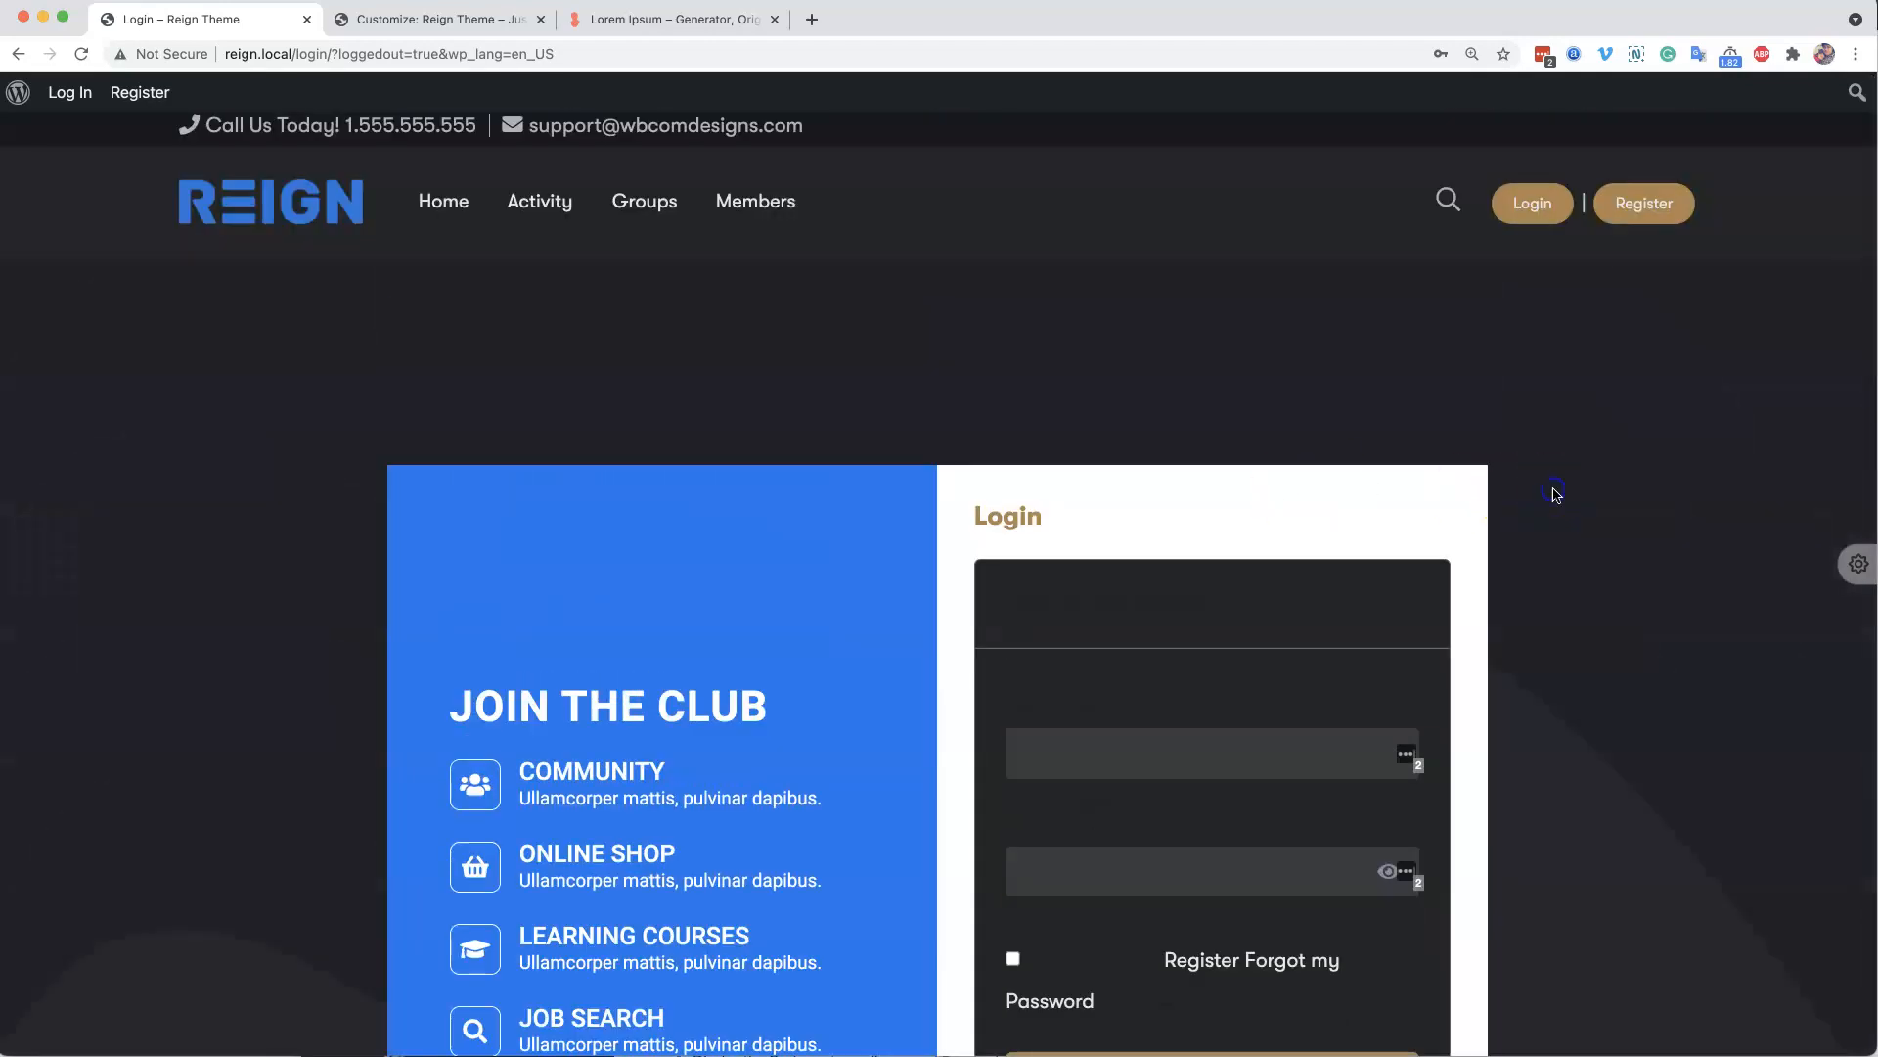